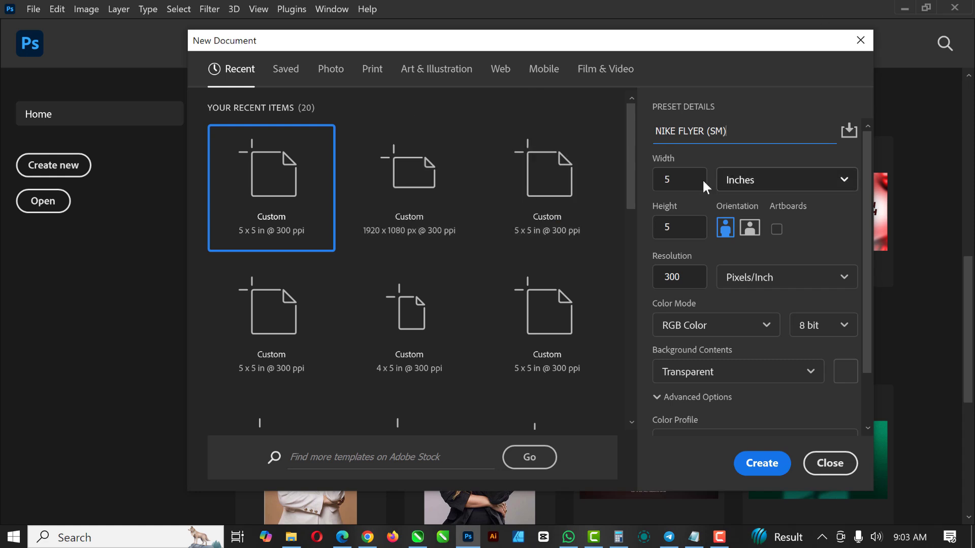
Switch the new document's size units to pixels to check the equivalent width and height, and return them to inches.
left_click(684, 186)
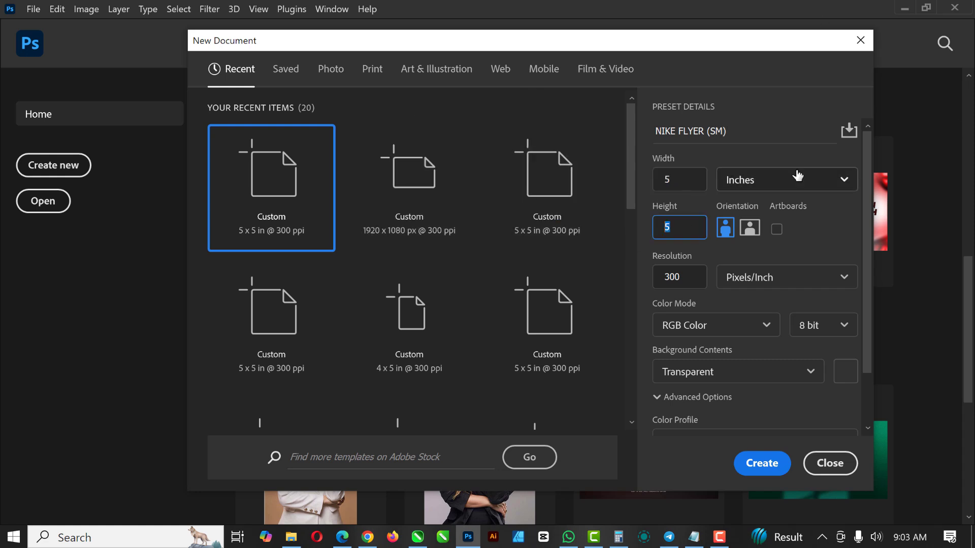
left_click(838, 180)
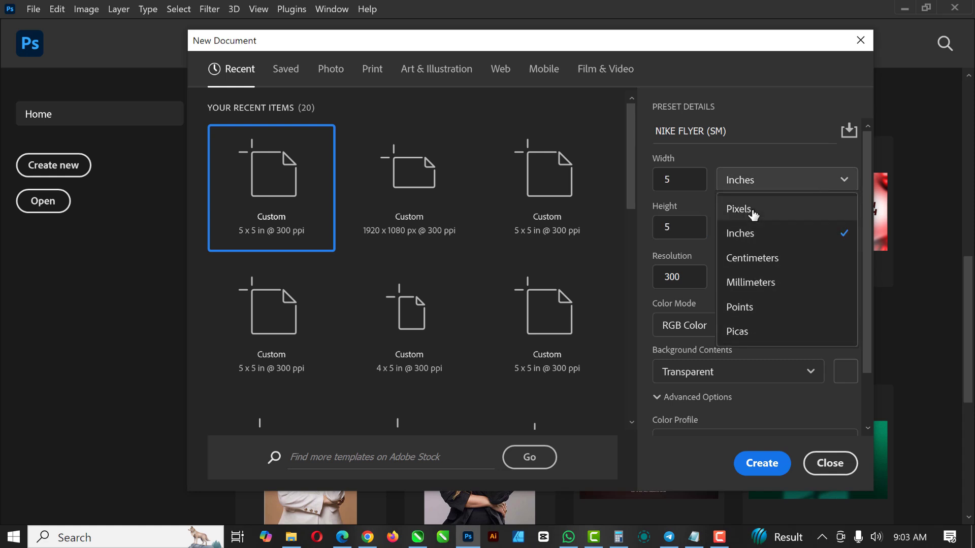
left_click(754, 210)
left_click_drag(694, 181, 665, 179)
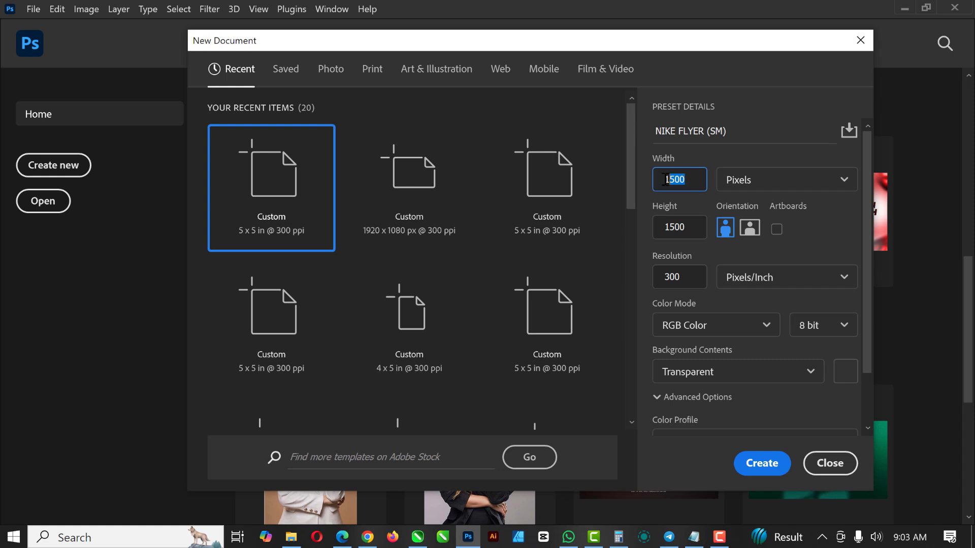
left_click_drag(695, 231, 652, 229)
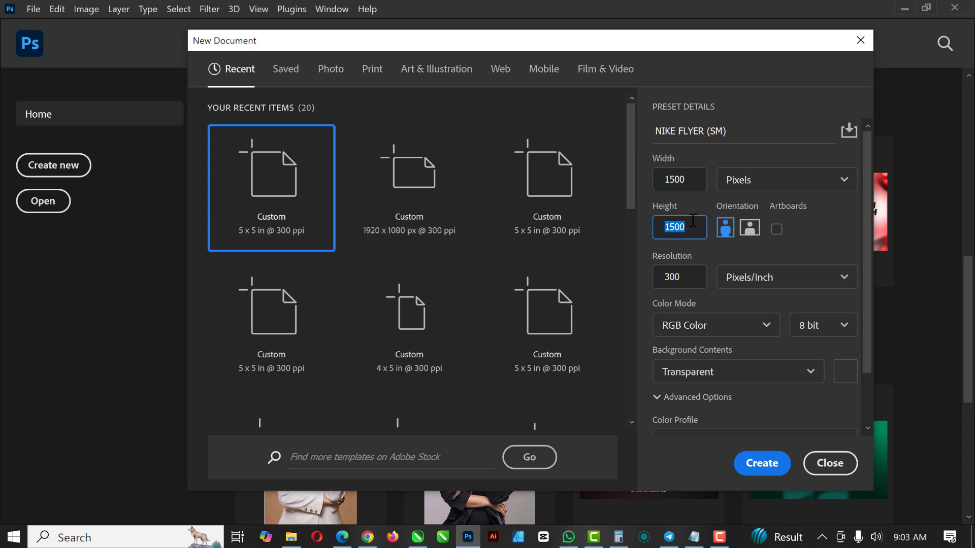
left_click(796, 180)
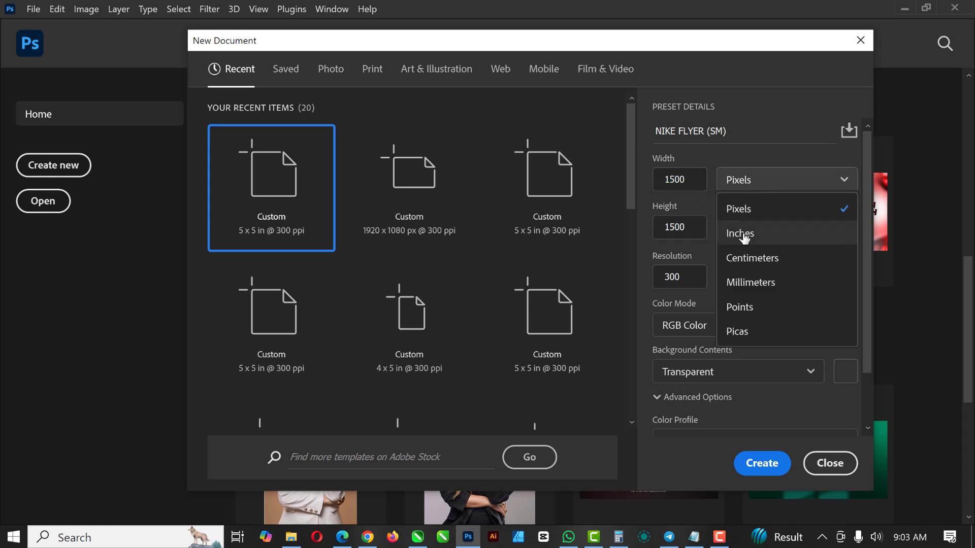
left_click(742, 237)
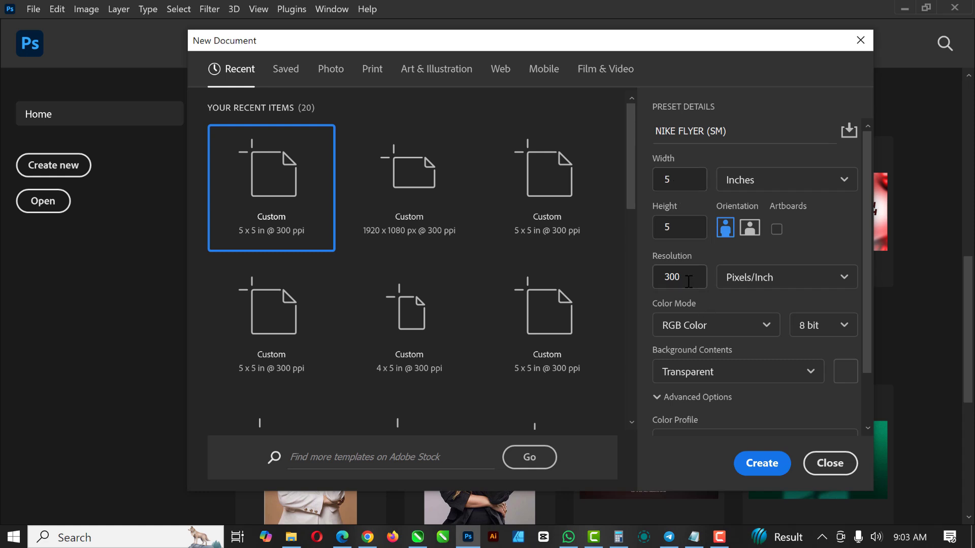
Create the NIKE FLYER (SM) document at 5 x 5 inches, 300 pixels/inch, RGB Color, with a transparent background.
left_click_drag(689, 281, 648, 281)
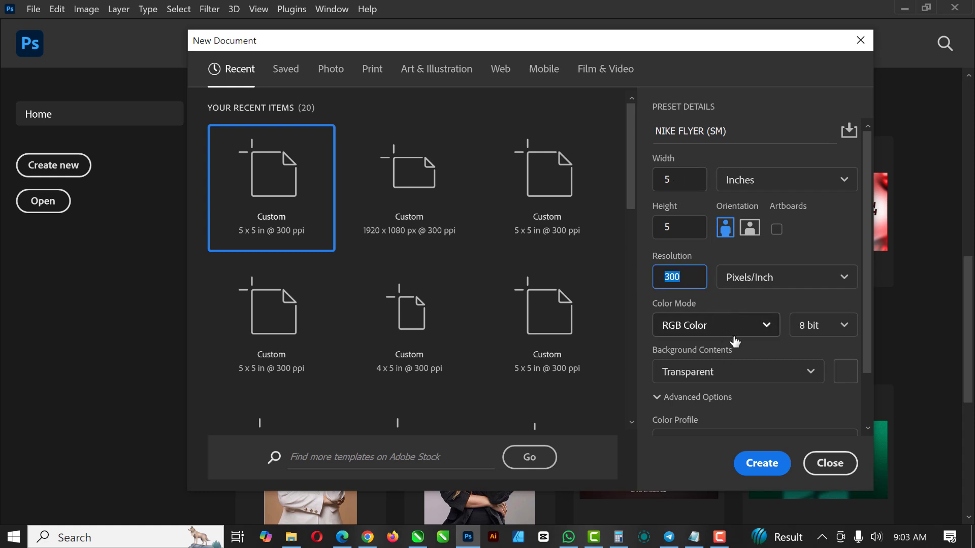
scroll(734, 342, "down", 2)
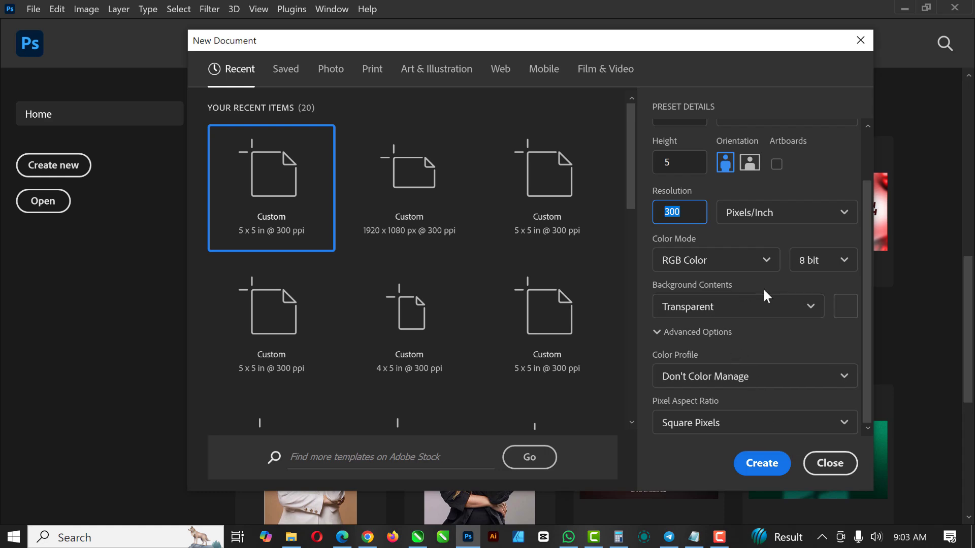
left_click(762, 464)
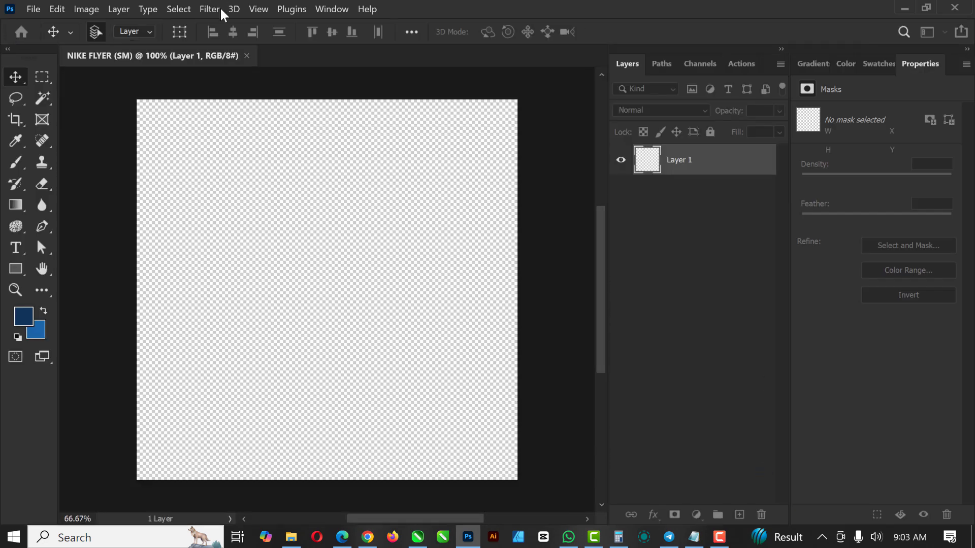
Add a Solid Color fill layer in blue 1b64a6 as the flyer background.
scroll(254, 175, "up", 1)
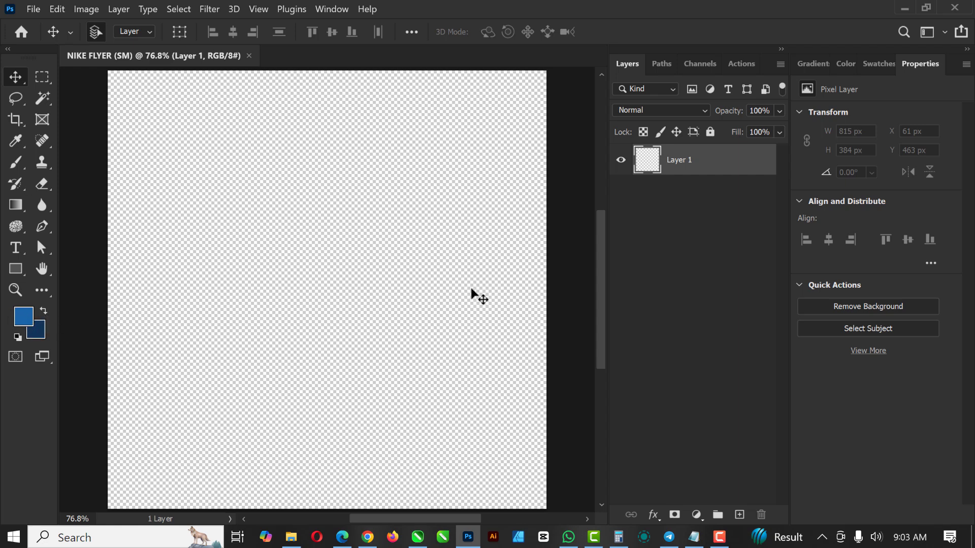
left_click(696, 515)
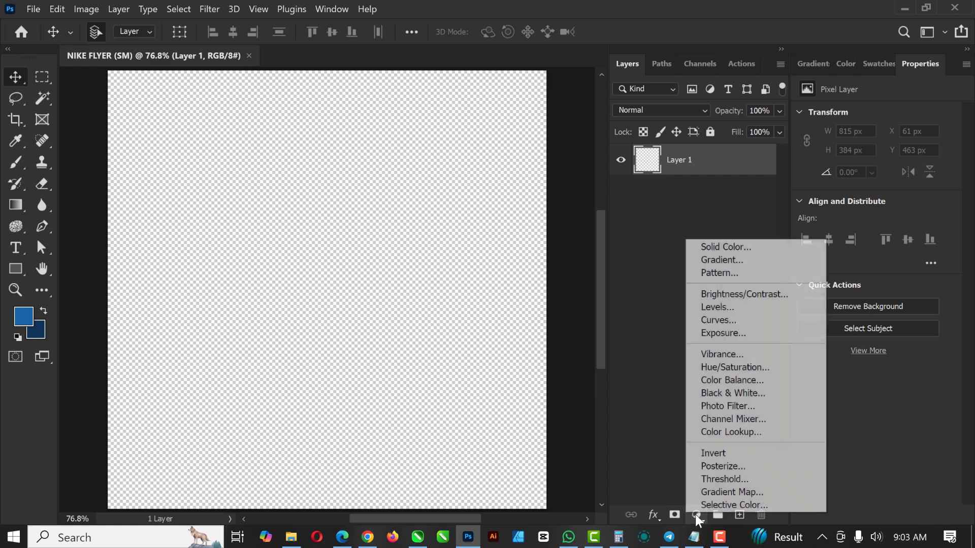
left_click(733, 249)
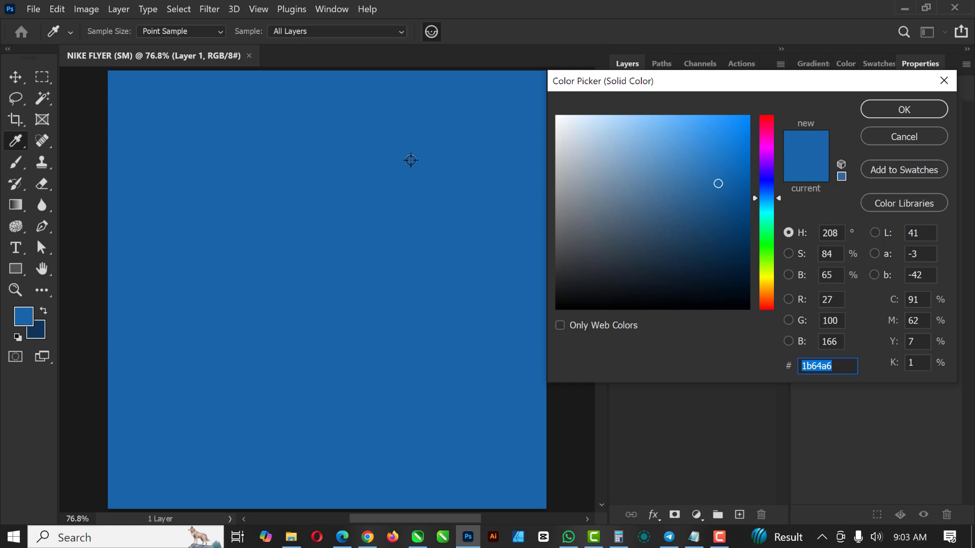
left_click(839, 371)
left_click_drag(842, 367, 793, 366)
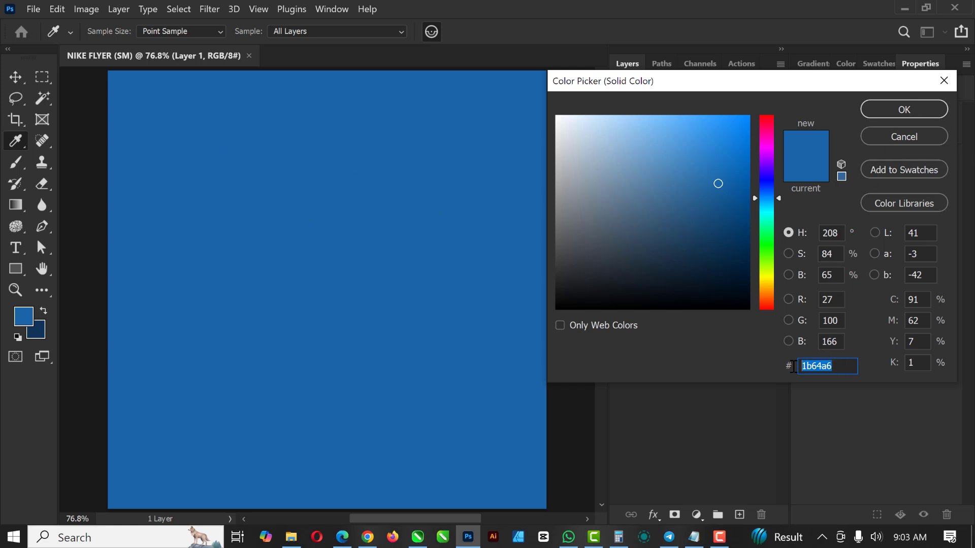
left_click(908, 109)
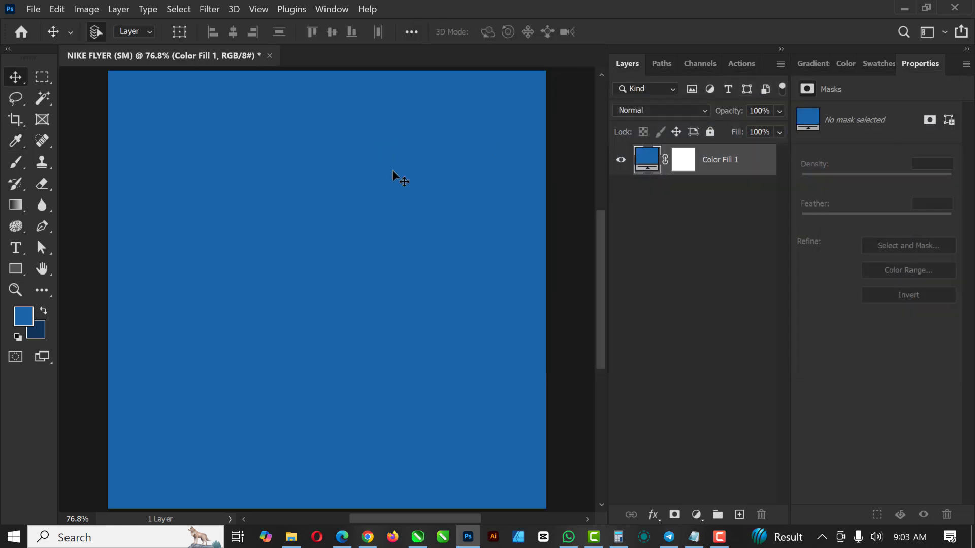
Add the horizontal text "NIKE" on the upper half of the blue canvas.
scroll(392, 170, "down", 3)
scroll(394, 175, "up", 2)
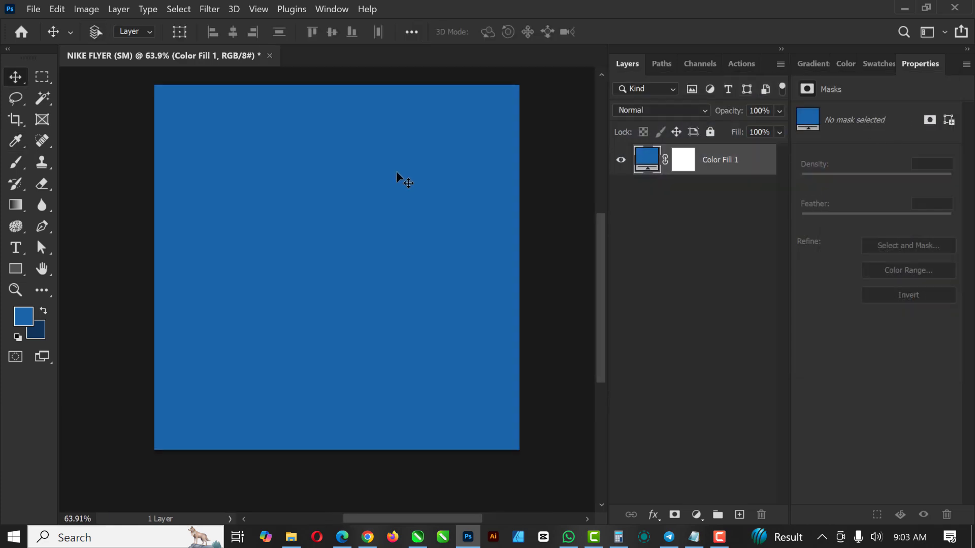
scroll(396, 172, "up", 1)
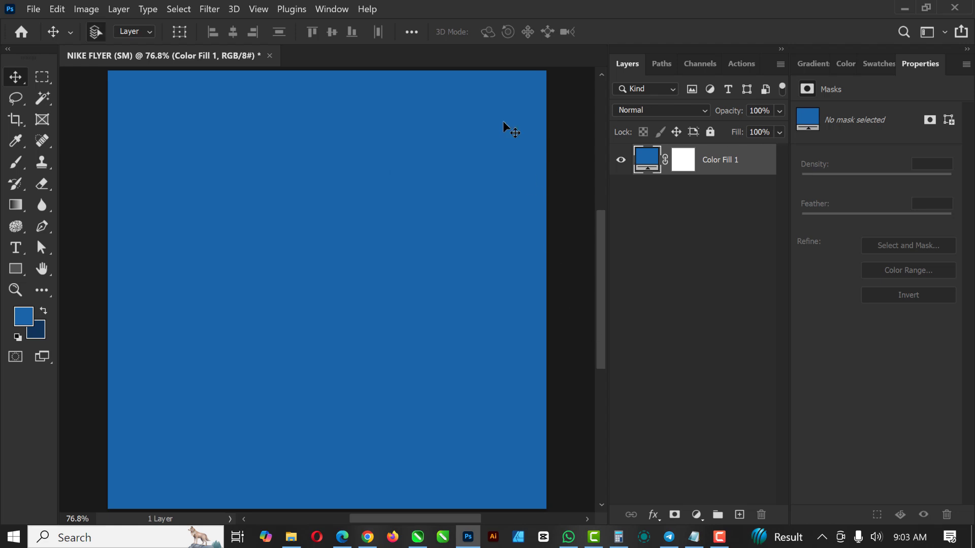
left_click(19, 249)
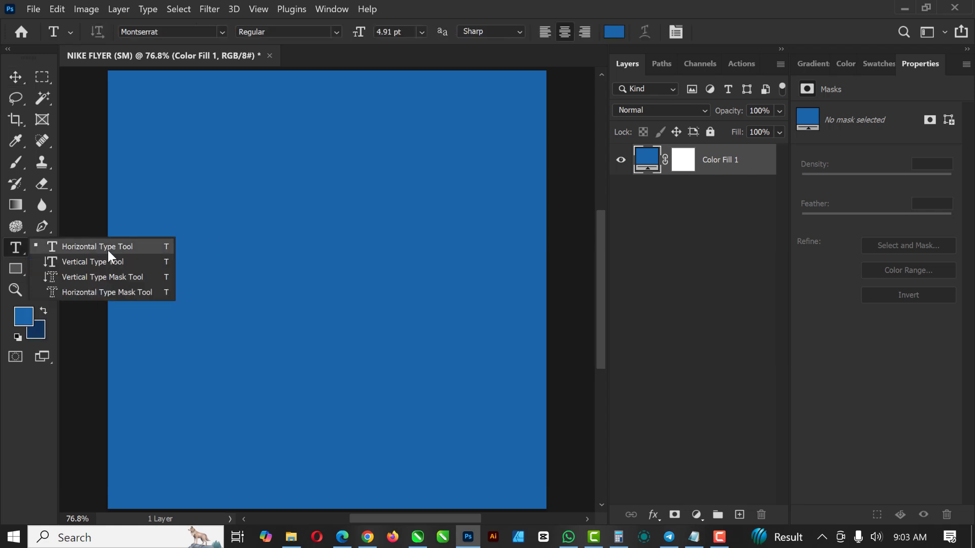
left_click(108, 249)
left_click(259, 212)
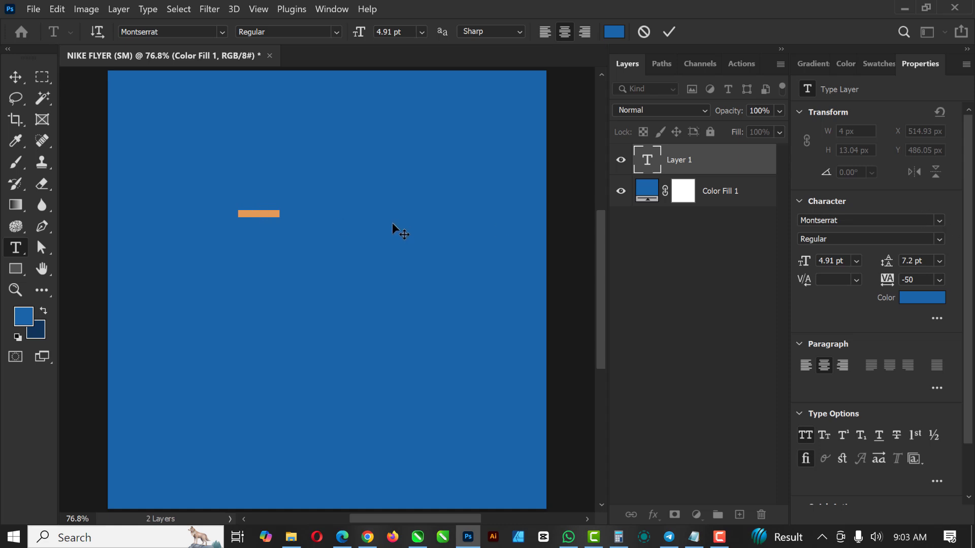
key("BackSpace")
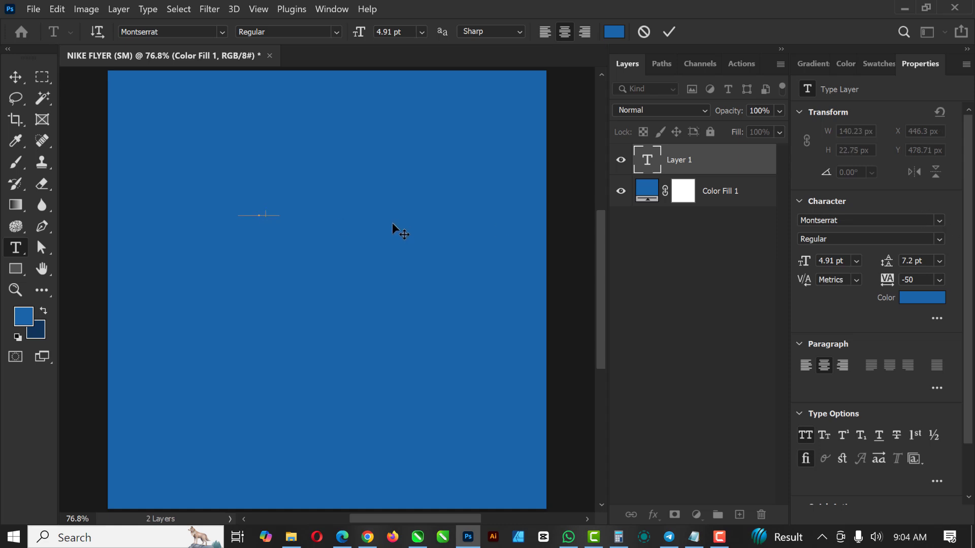
left_click(16, 77)
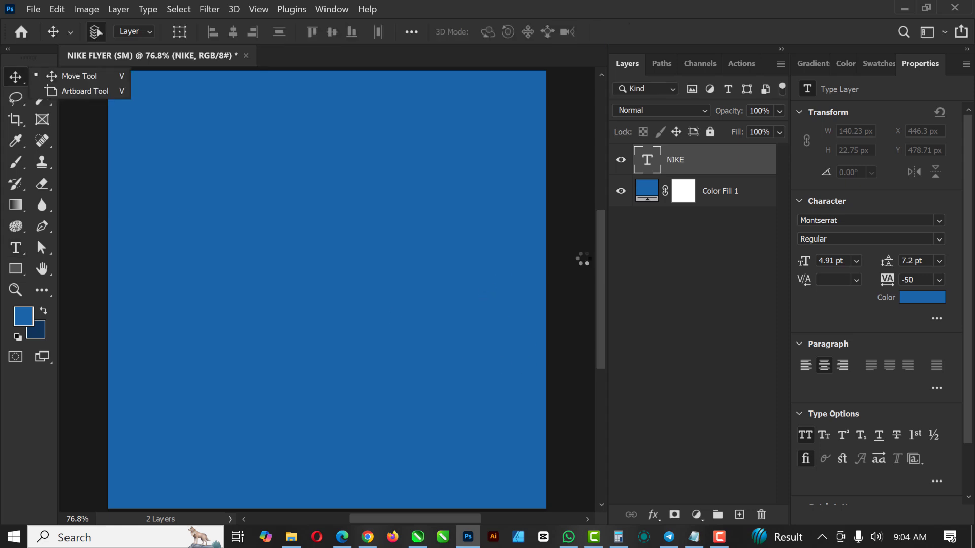
Set the NIKE text color to white (ffffff).
left_click(925, 303)
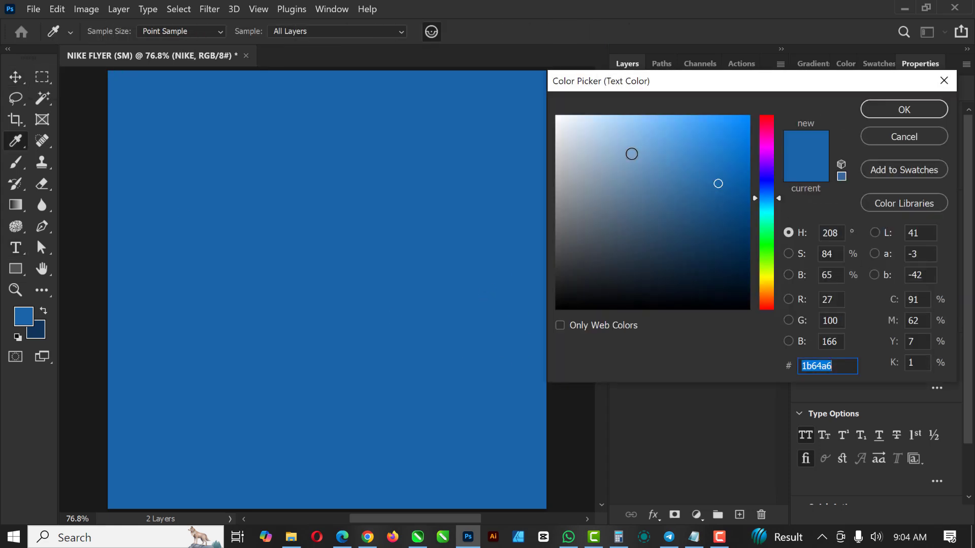
left_click_drag(718, 183, 531, 106)
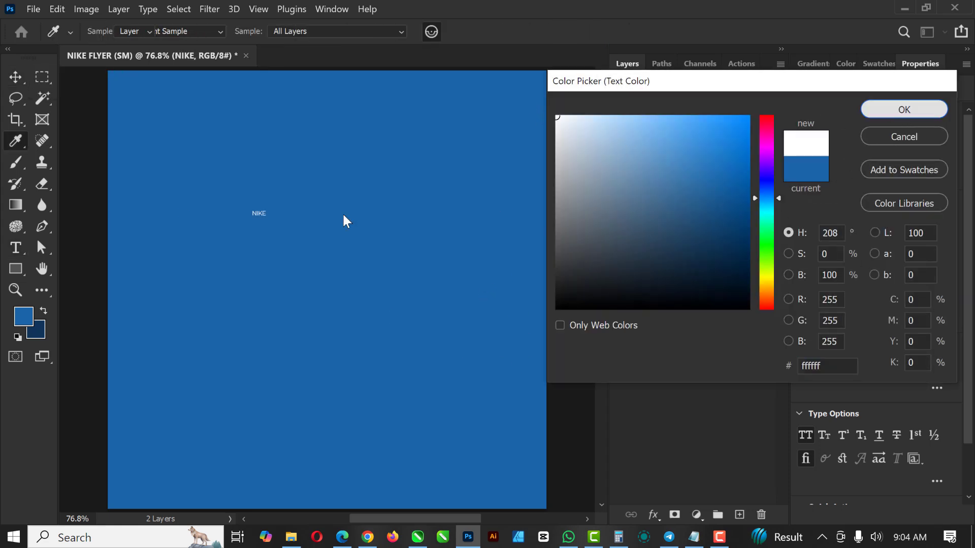
key("Return")
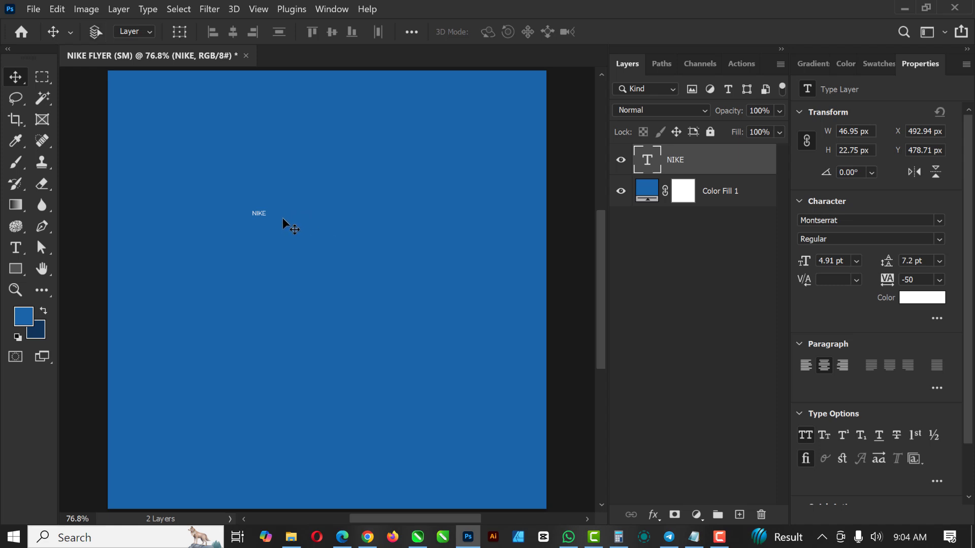
Scale the NIKE text up to about 96.75 pt and move it toward the canvas's upper right area.
key("ctrl+t")
left_click_drag(270, 219, 501, 396)
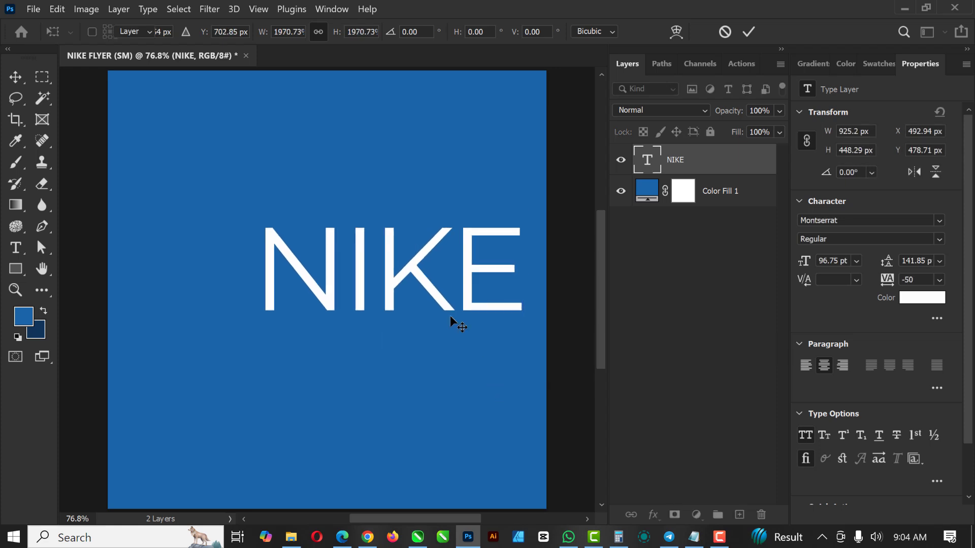
key("Return")
left_click_drag(419, 275, 432, 193)
Set the NIKE text's font to Morn-Black.
left_click(940, 222)
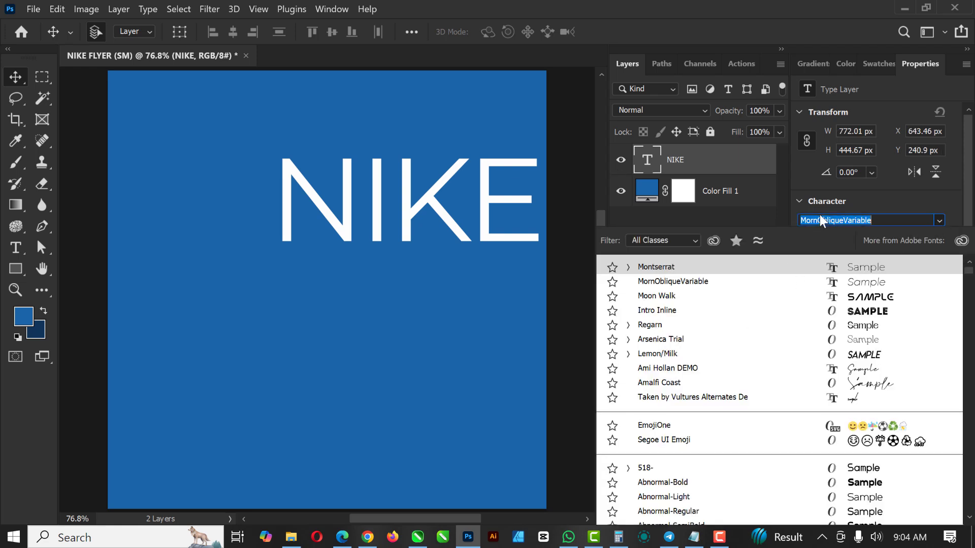
left_click(889, 219)
left_click_drag(889, 219, 806, 211)
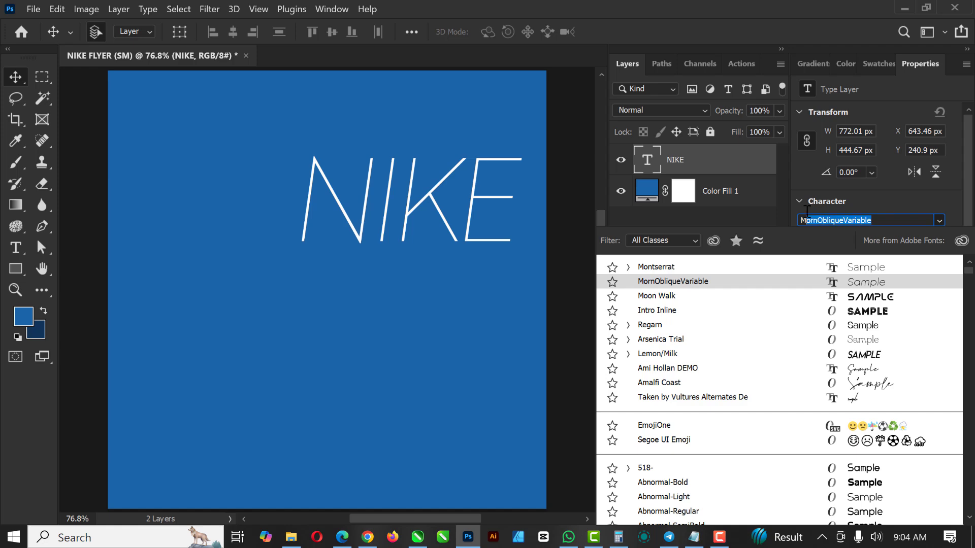
type("MORN")
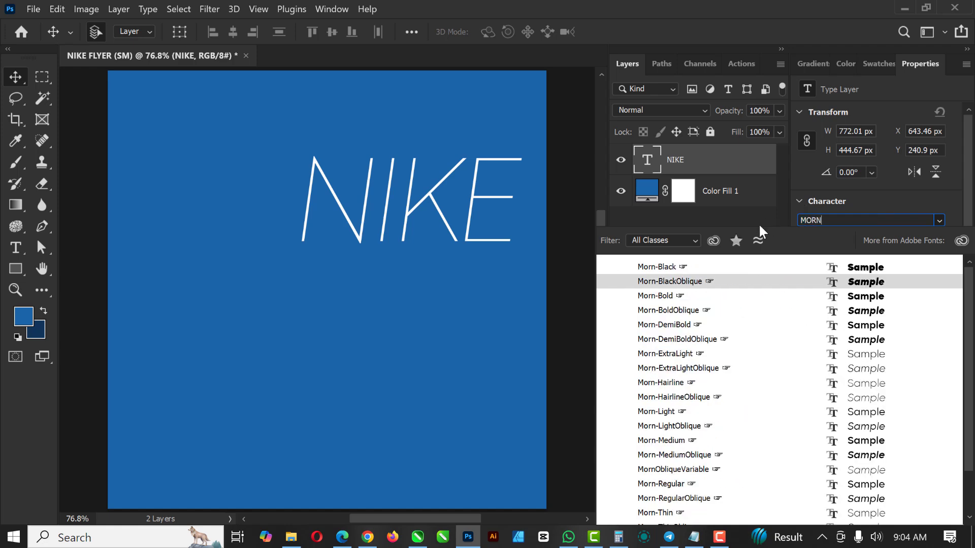
key("Return")
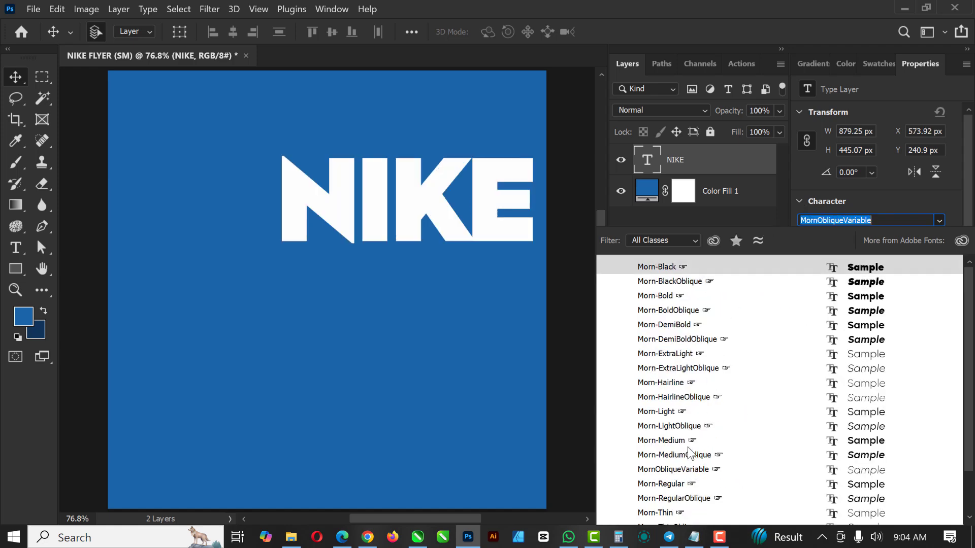
left_click(703, 266)
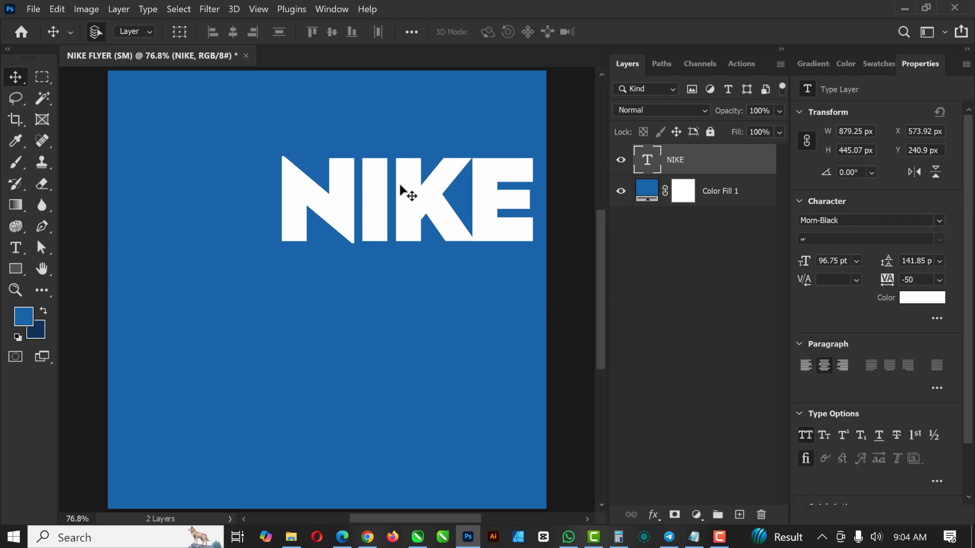
Move the NIKE text up near the canvas's top right corner and stack four copies of it in a column beneath.
left_click_drag(421, 198, 427, 132)
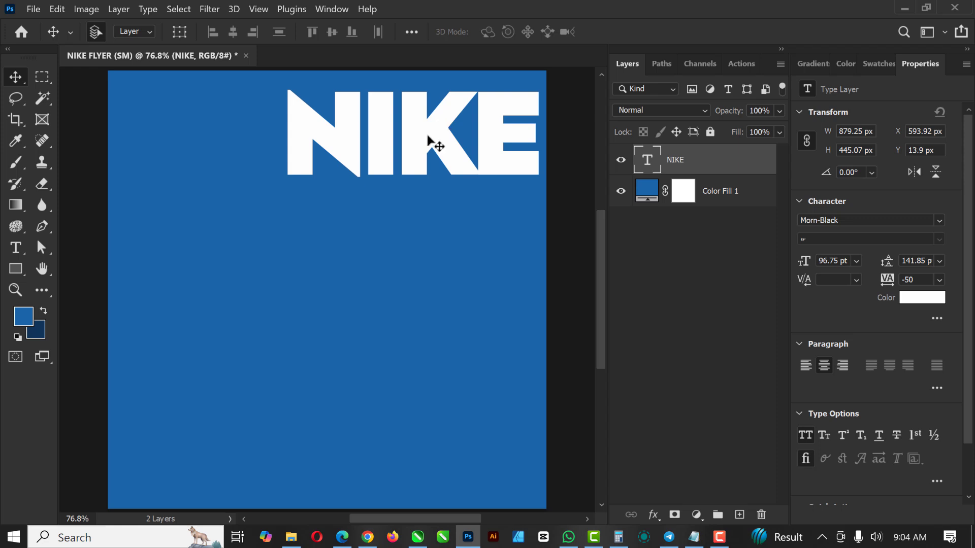
left_click_drag(423, 133, 427, 219)
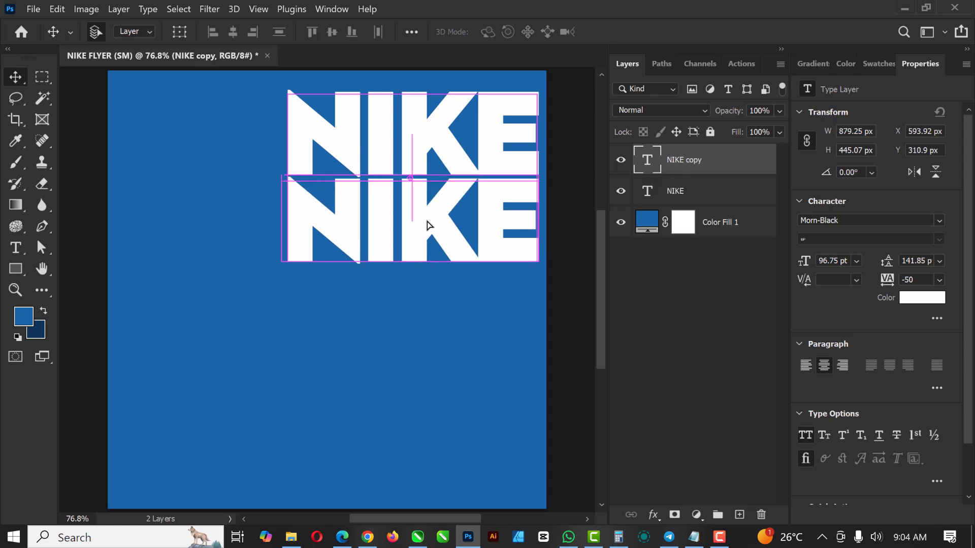
left_click_drag(427, 258, 431, 474)
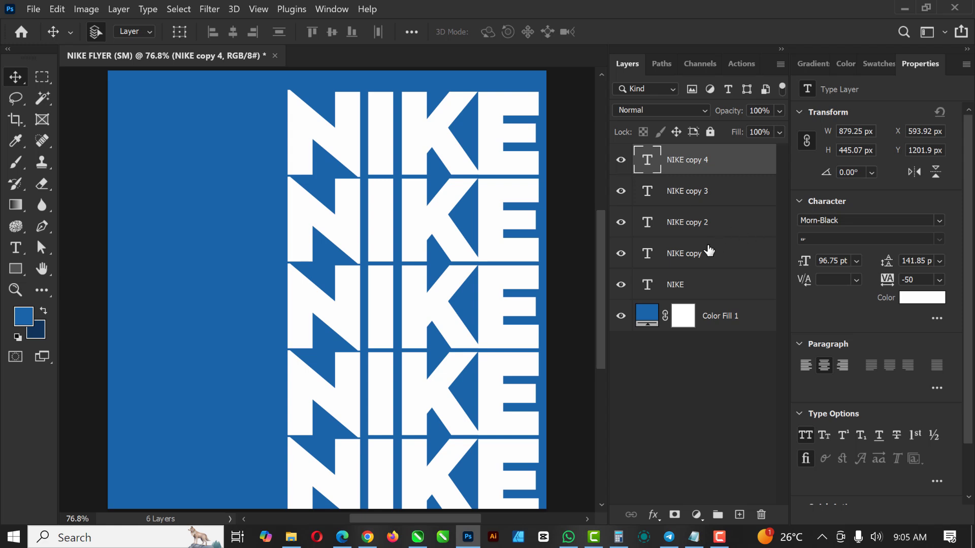
Select all five NIKE text layers, move them up slightly, and scale them together to about 92% so the column fits inside the canvas.
left_click(707, 290, "shift")
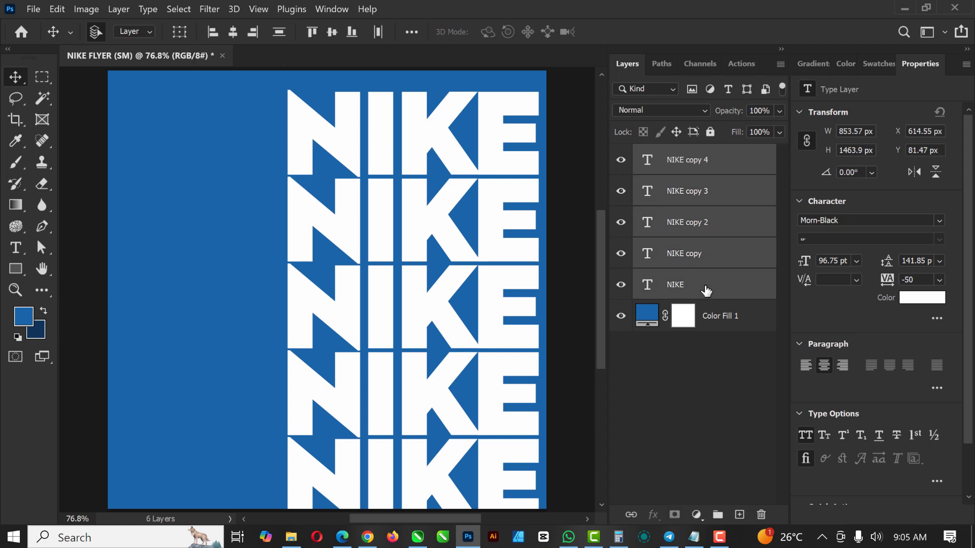
left_click_drag(354, 233, 353, 222)
key("ctrl+t")
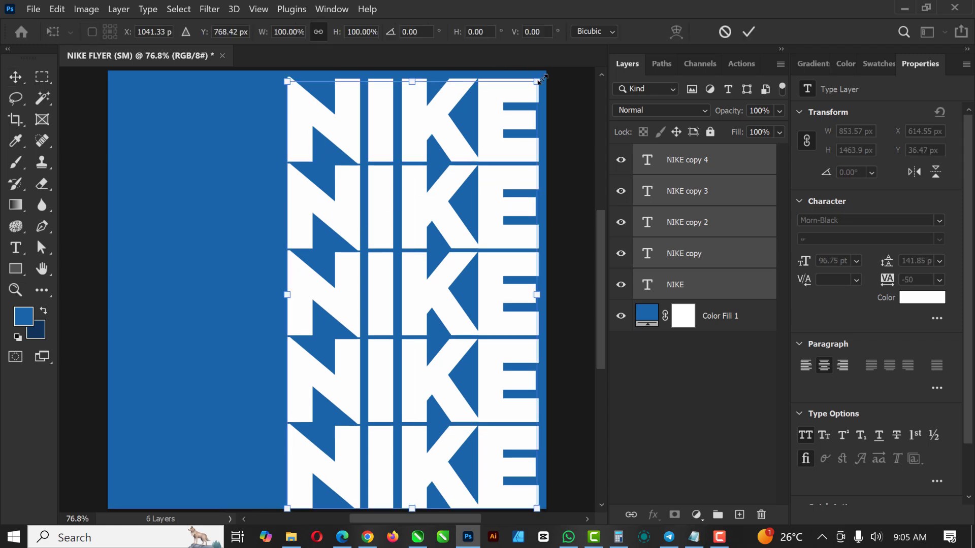
left_click_drag(541, 78, 533, 96)
key("Return")
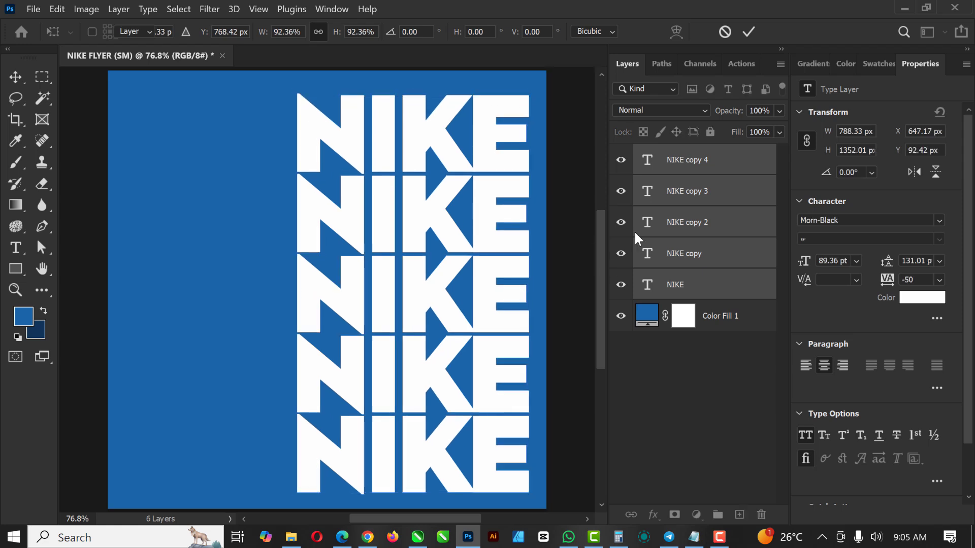
Convert all five NIKE text layers to shapes and merge them into a single shape layer.
left_click(731, 169)
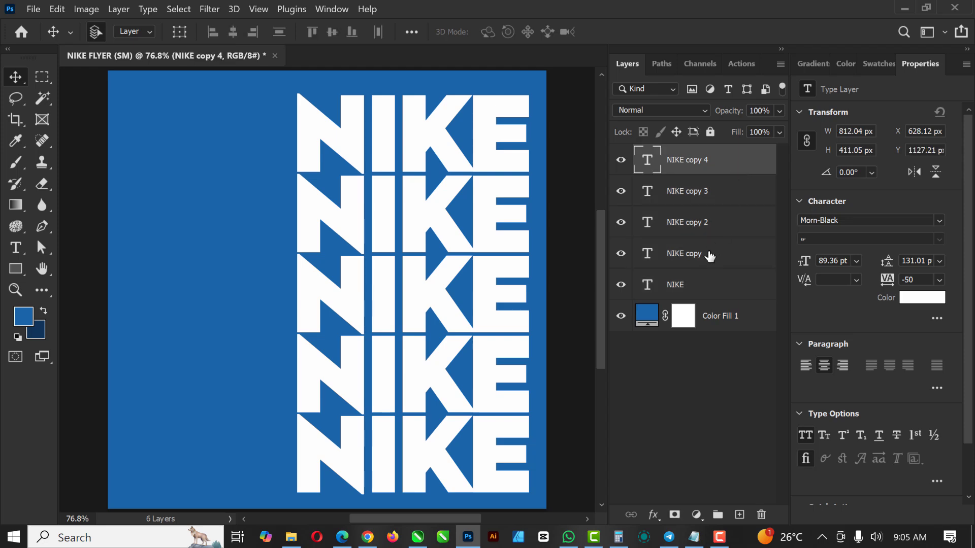
left_click(698, 292, "shift")
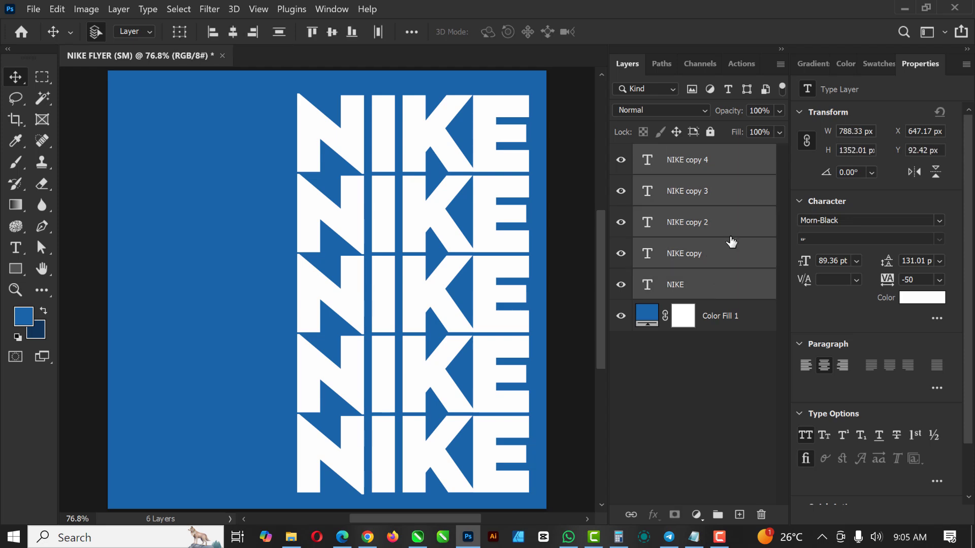
right_click(744, 159)
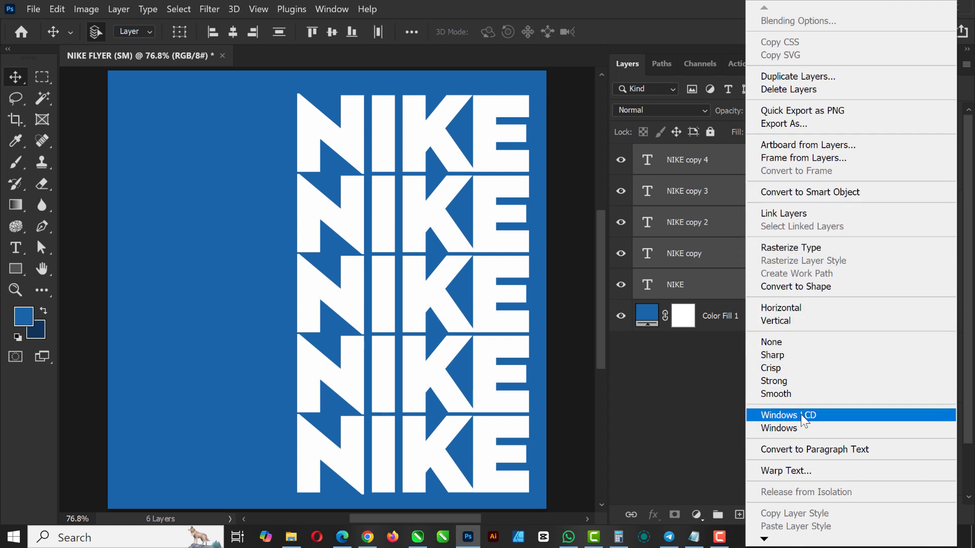
left_click(814, 286)
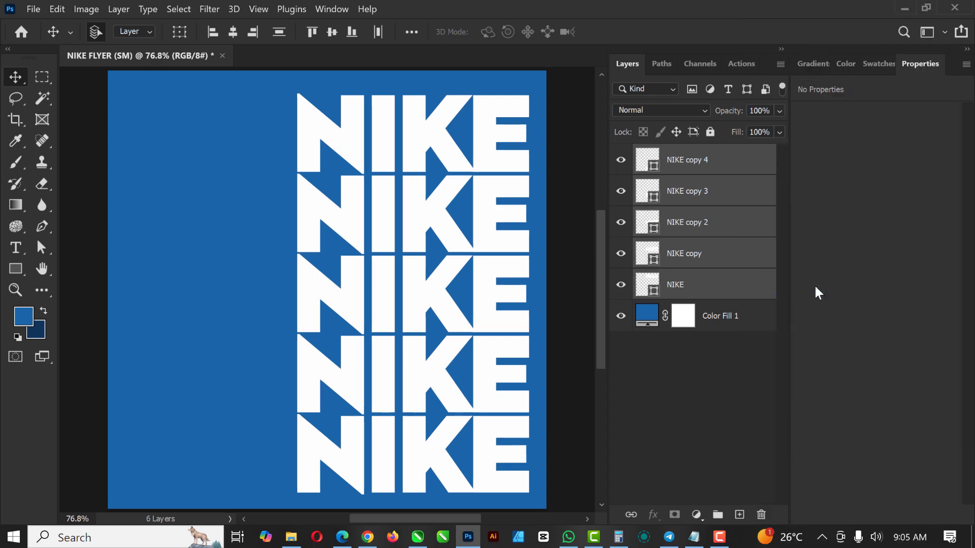
right_click(742, 158)
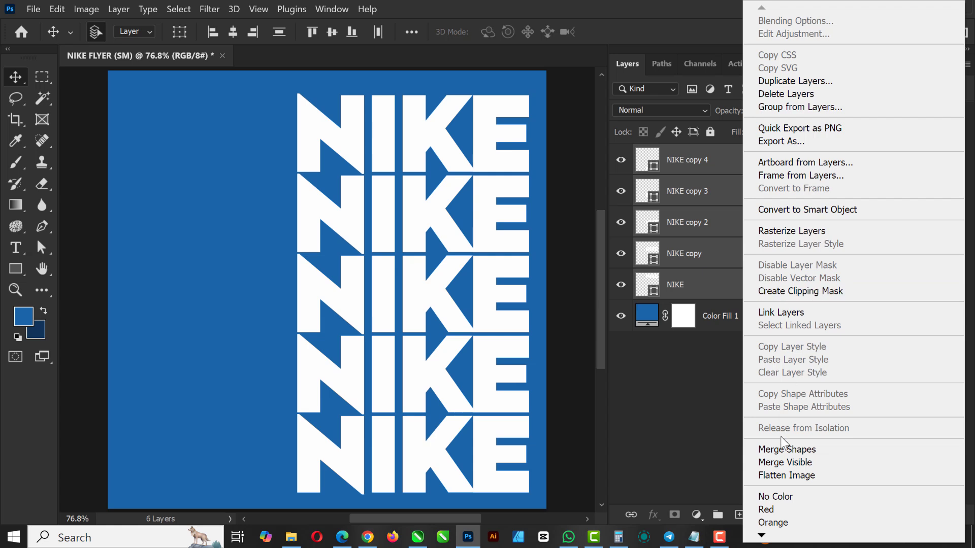
left_click(781, 449)
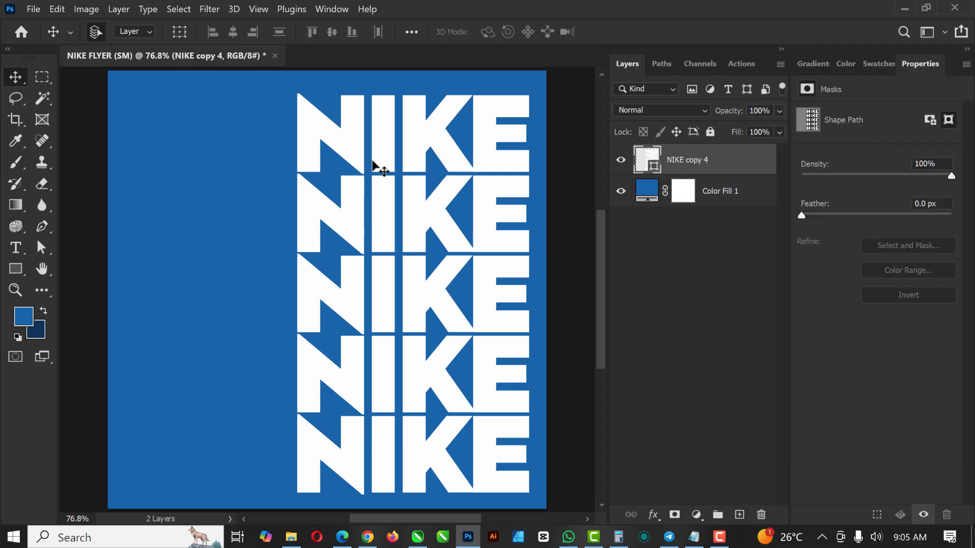
Warp the merged NIKE shape into a wave, bending its upper half to the right and its lower left edge outward to the left.
key("ctrl+t")
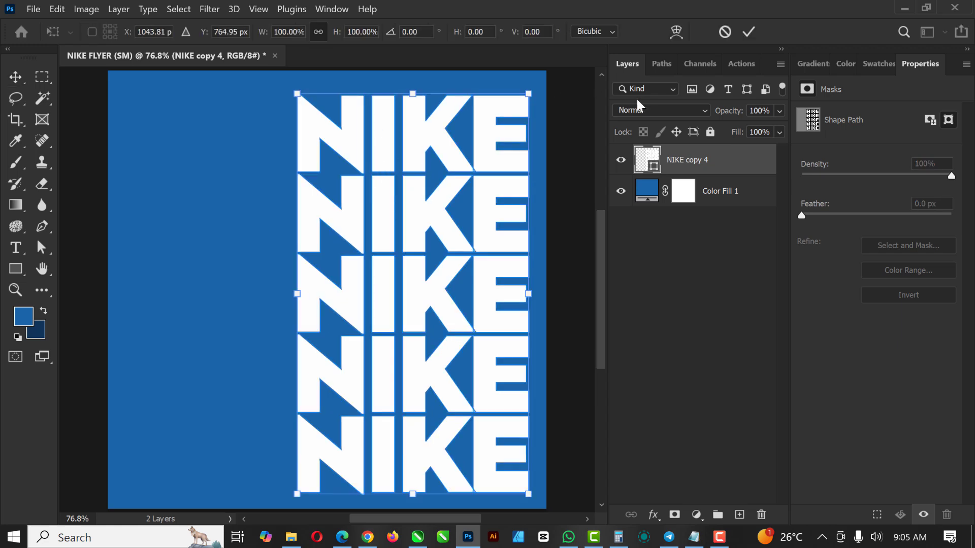
left_click(679, 31)
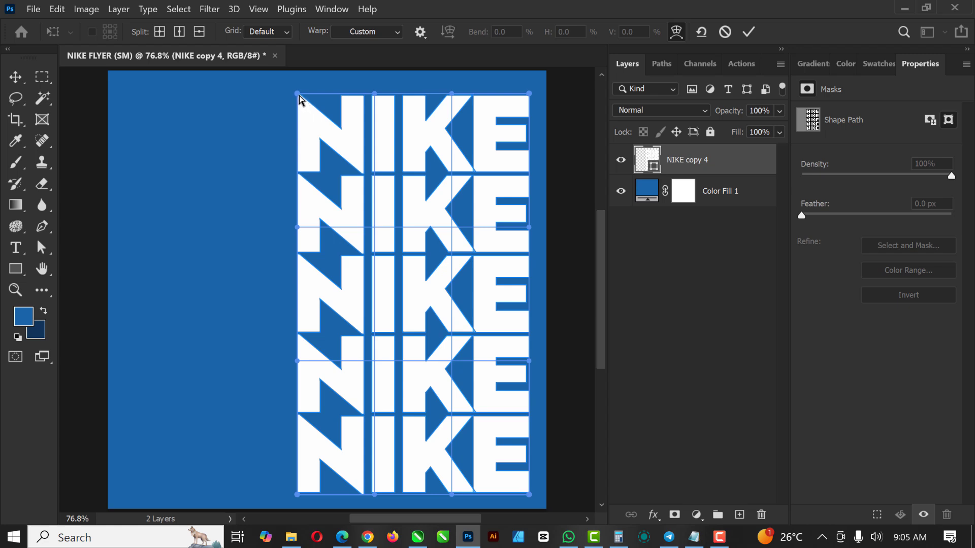
left_click_drag(299, 95, 335, 107)
key("ctrl+z")
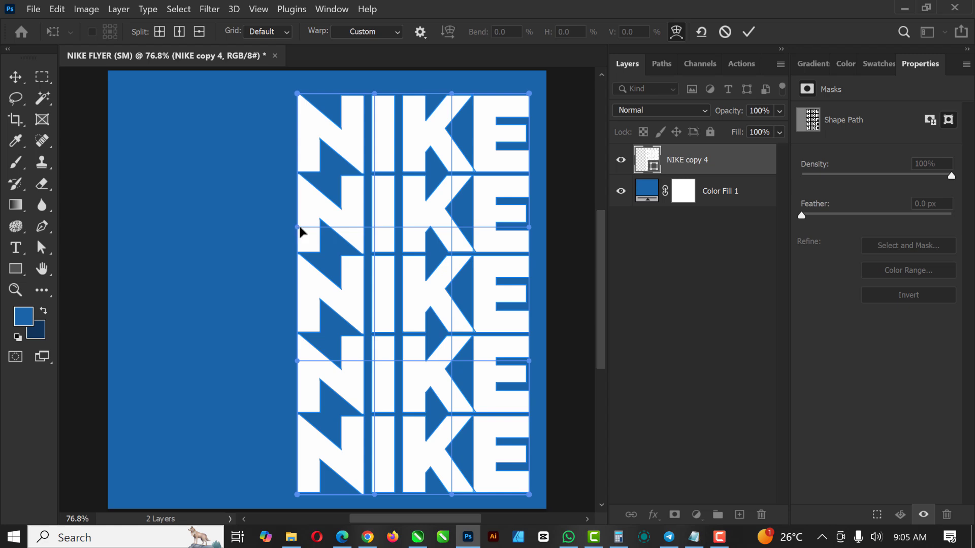
left_click_drag(298, 227, 378, 229)
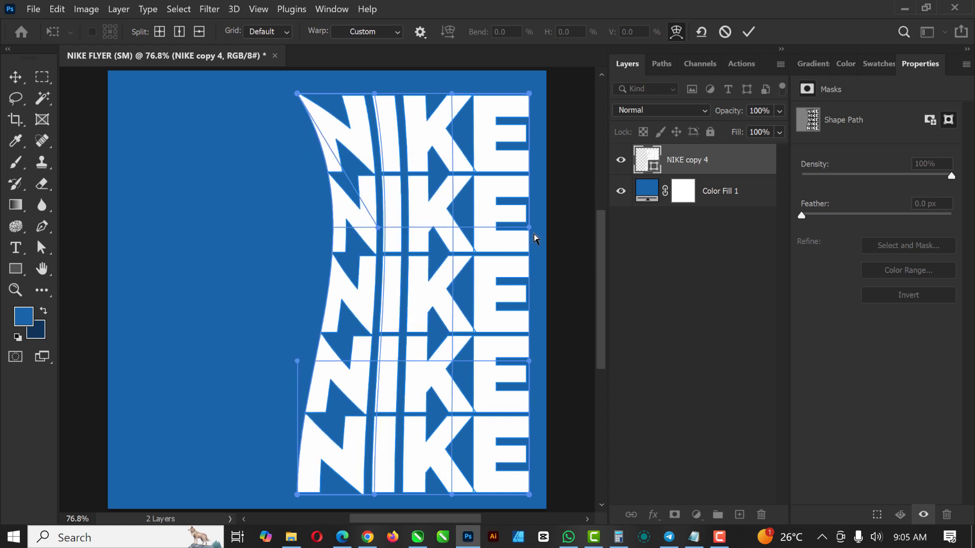
left_click_drag(529, 227, 604, 214)
left_click_drag(282, 361, 229, 355)
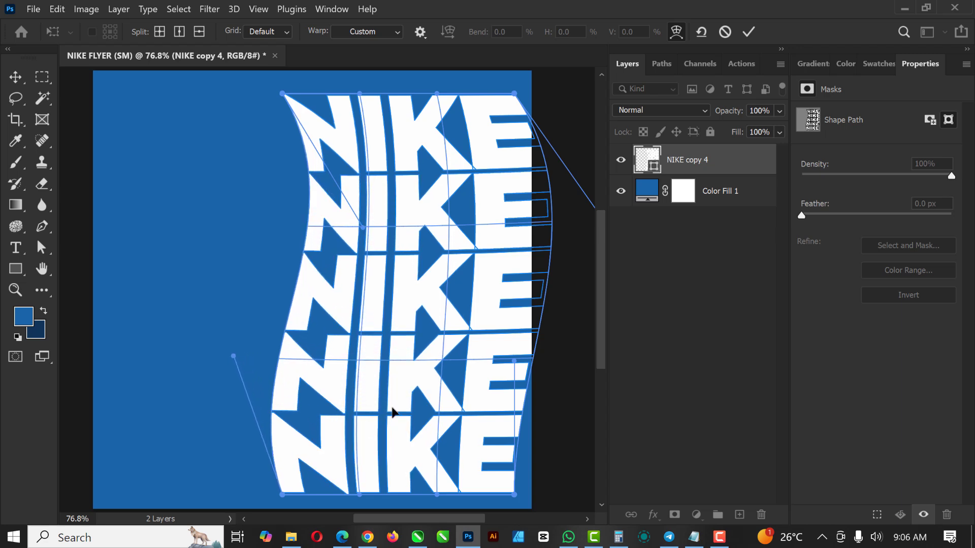
Refine the warp's right edge by curving its lower part inward, extending the lower right corner, and bulging the upper part outward.
left_click_drag(514, 361, 485, 356)
scroll(503, 451, "down", 2)
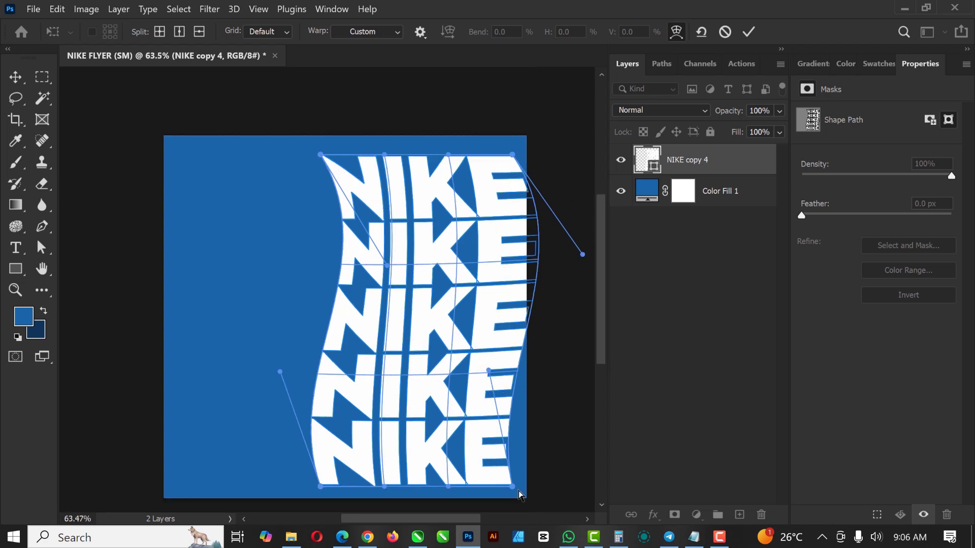
left_click_drag(513, 487, 532, 487)
left_click_drag(583, 255, 594, 257)
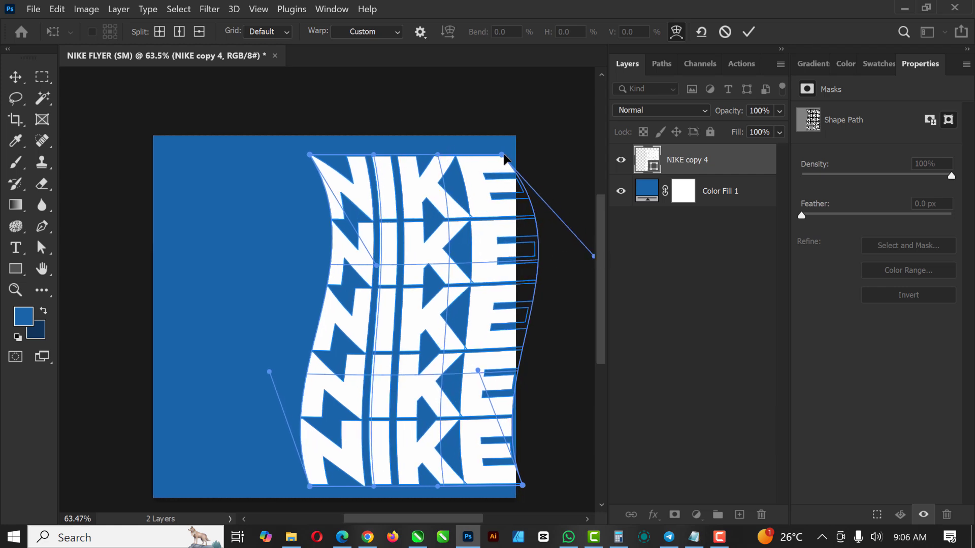
left_click_drag(503, 155, 508, 155)
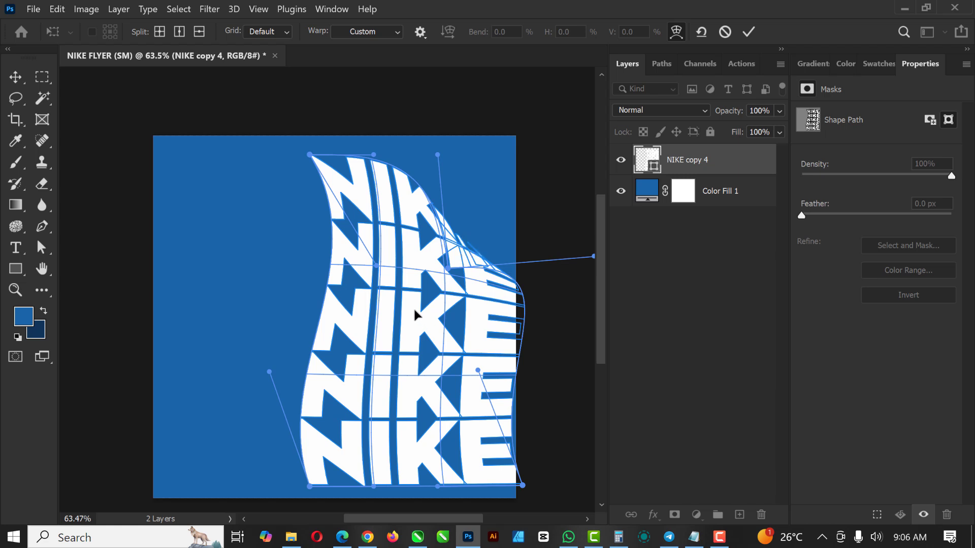
left_click_drag(420, 307, 424, 331)
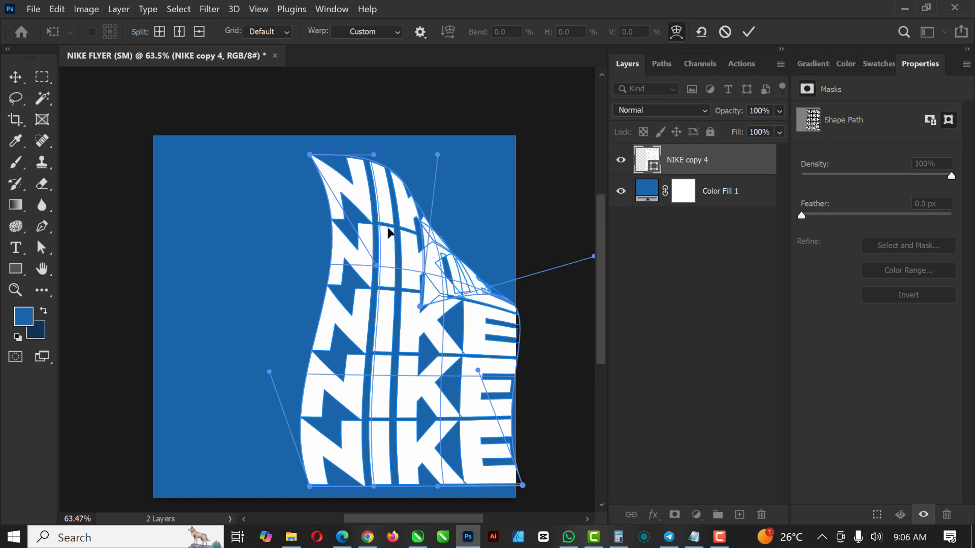
key("ctrl+z")
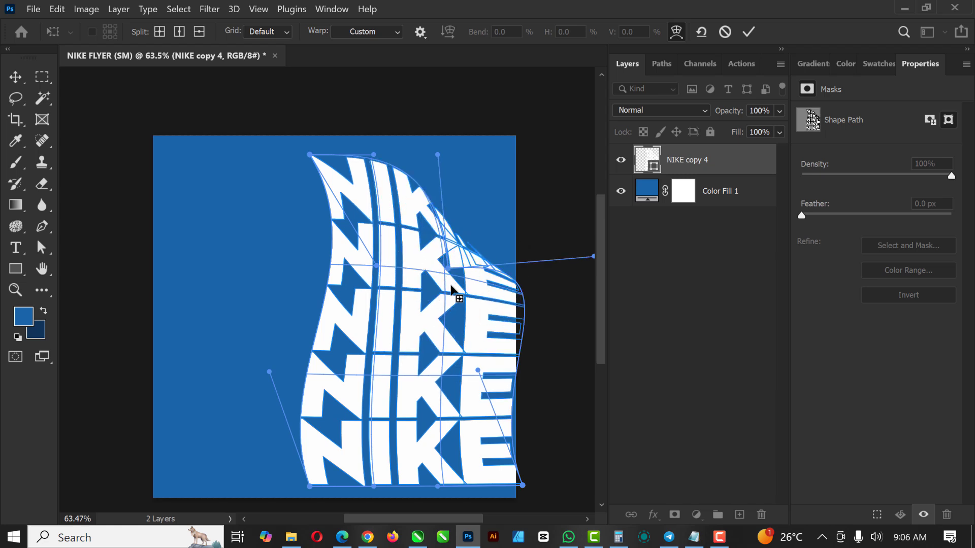
key("ctrl+z")
key("ctrl+z")
key("ctrl+z")
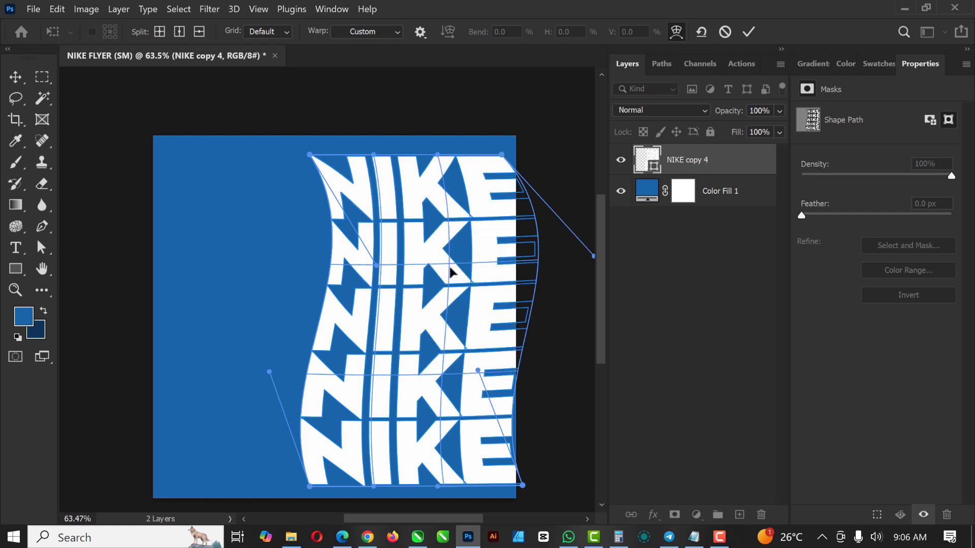
Bend the interior of the warped NIKE shape slightly to the right and apply the warp.
left_click_drag(446, 260, 459, 261)
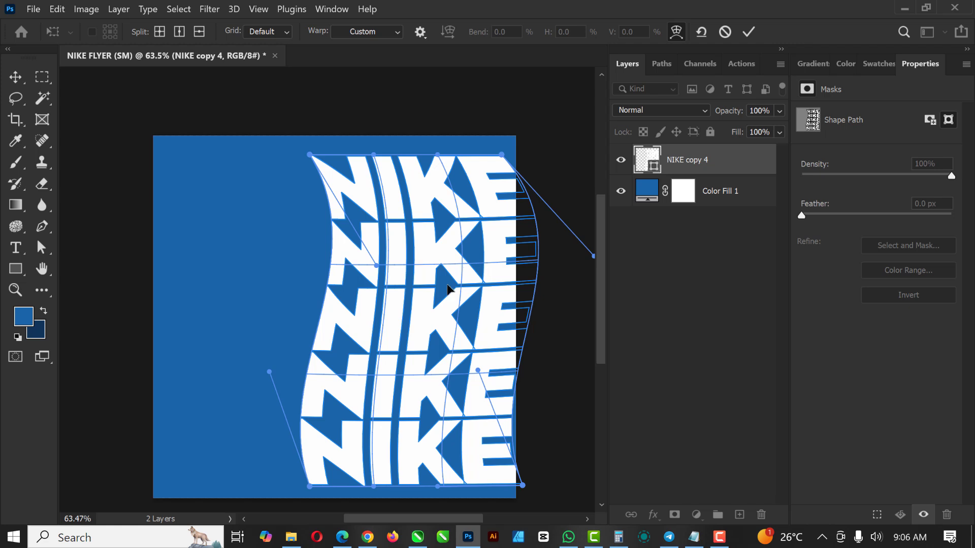
left_click_drag(450, 375, 455, 377)
key("ctrl+z")
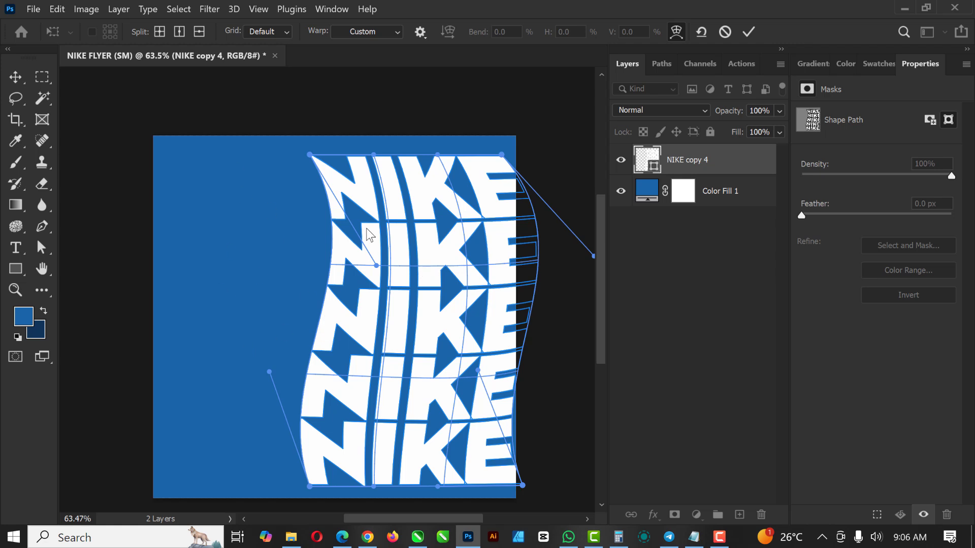
key("Return")
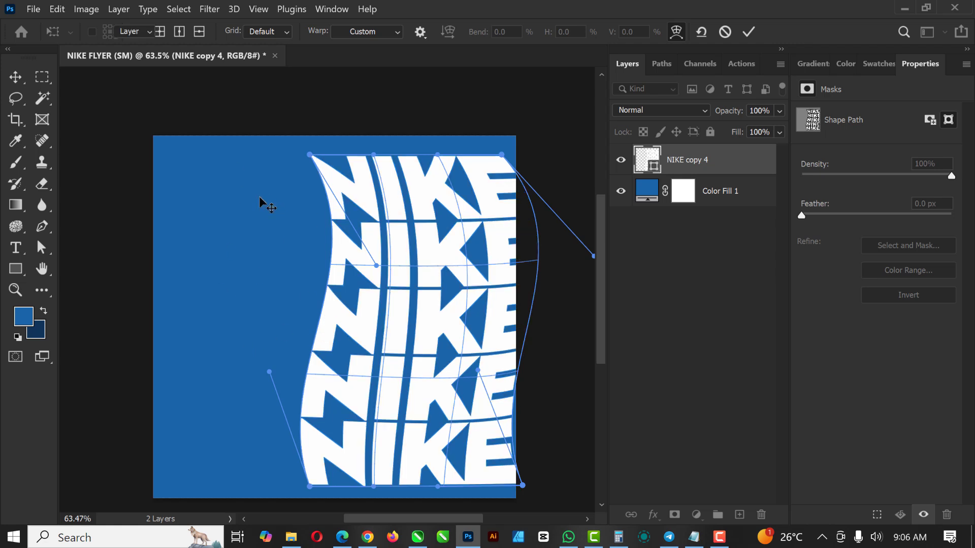
Scale the warped NIKE shape to about 117% and move it right so it bleeds off the canvas's top, right and bottom edges.
left_click_drag(398, 261, 426, 257)
left_click_drag(356, 248, 414, 249)
scroll(413, 250, "down", 1)
key("ctrl+t")
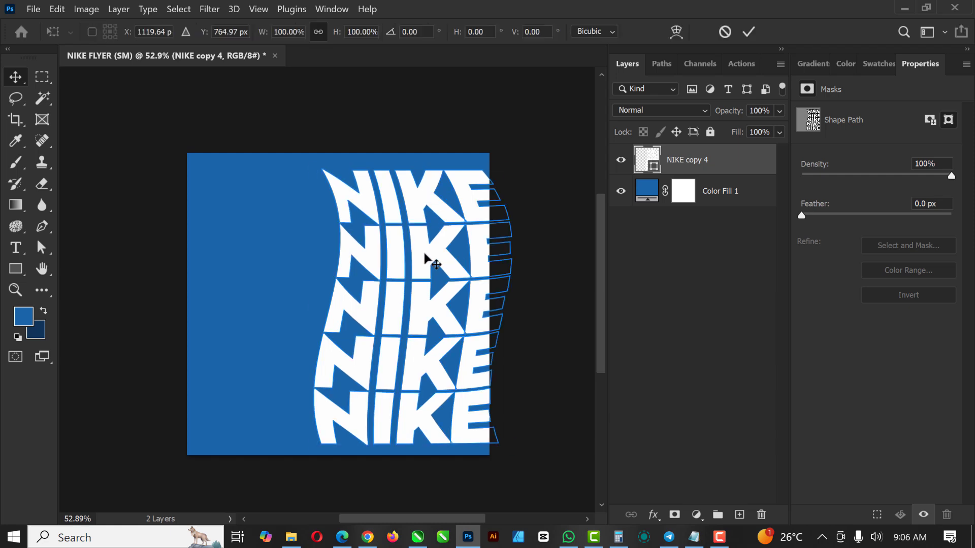
left_click_drag(511, 168, 530, 145)
left_click_drag(429, 254, 459, 256)
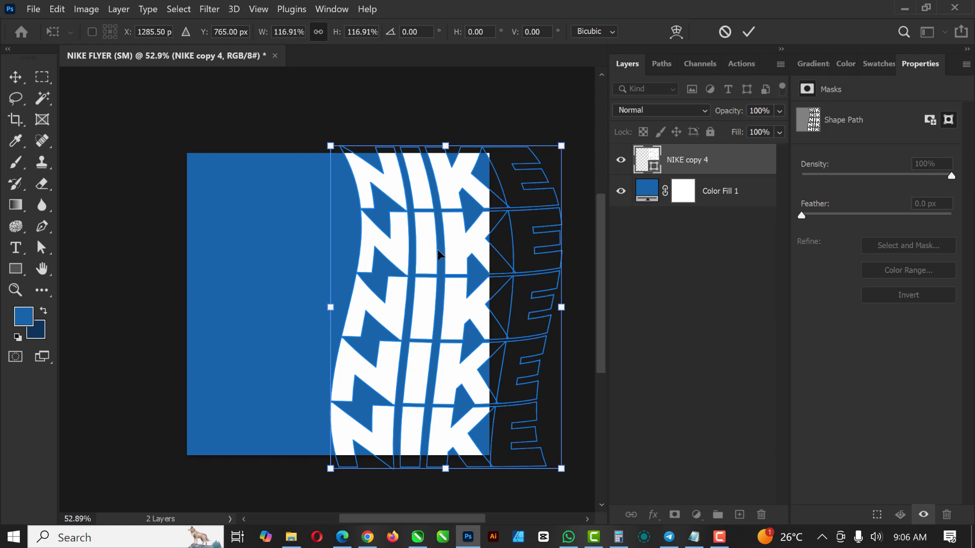
mouse_move(420, 250)
left_mouse_down()
mouse_move(431, 254)
mouse_move(431, 242)
left_mouse_up()
key("Return")
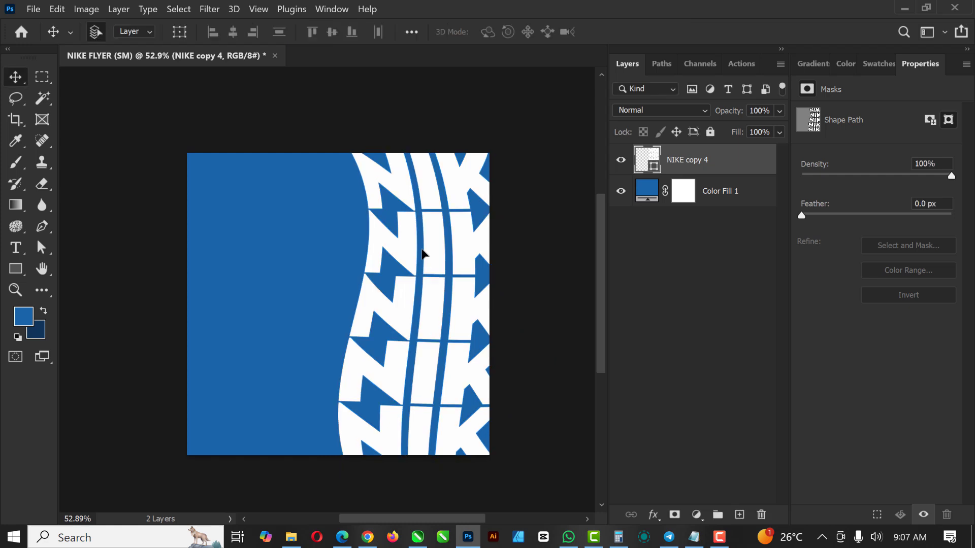
Set the NIKE shape layer's blend mode to Soft Light and its opacity to 54%.
key("ctrl+plus")
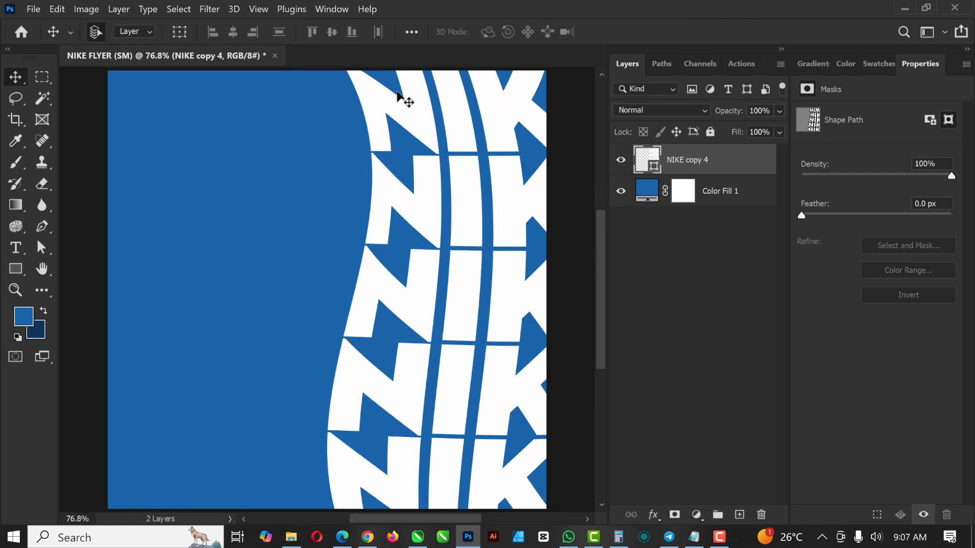
left_click(692, 108)
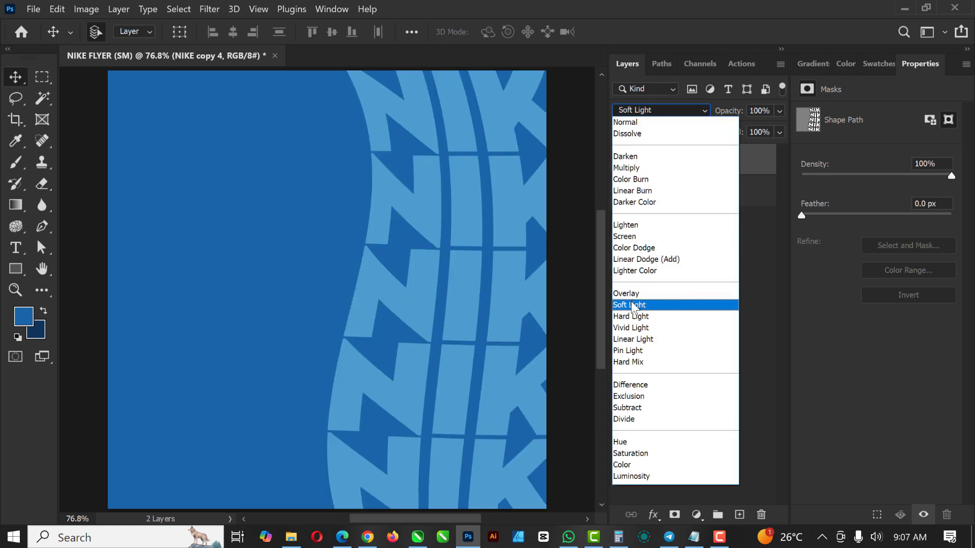
left_click(631, 305)
left_click(780, 111)
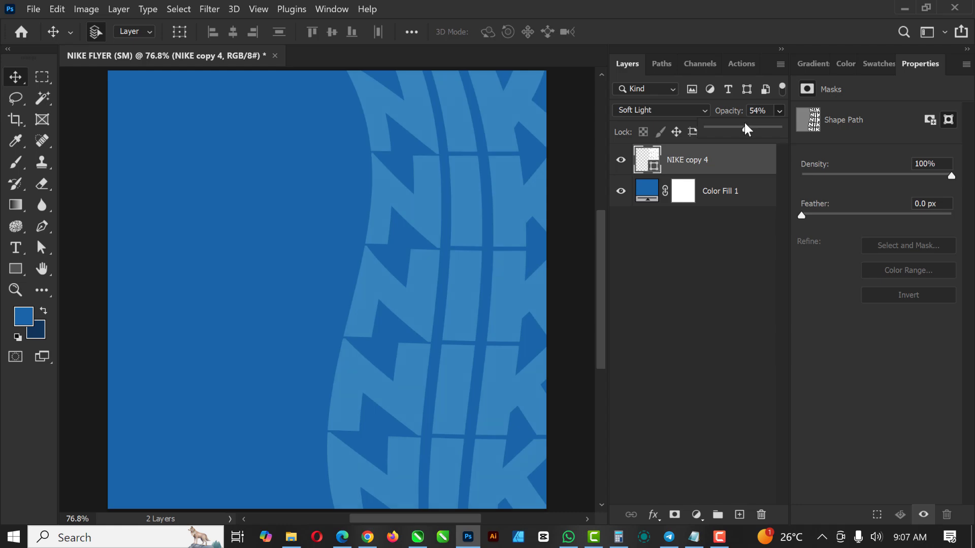
Set the NIKE shape layer's blend mode to Dissolve and its fill to 57%.
left_click(679, 109)
left_click(678, 109)
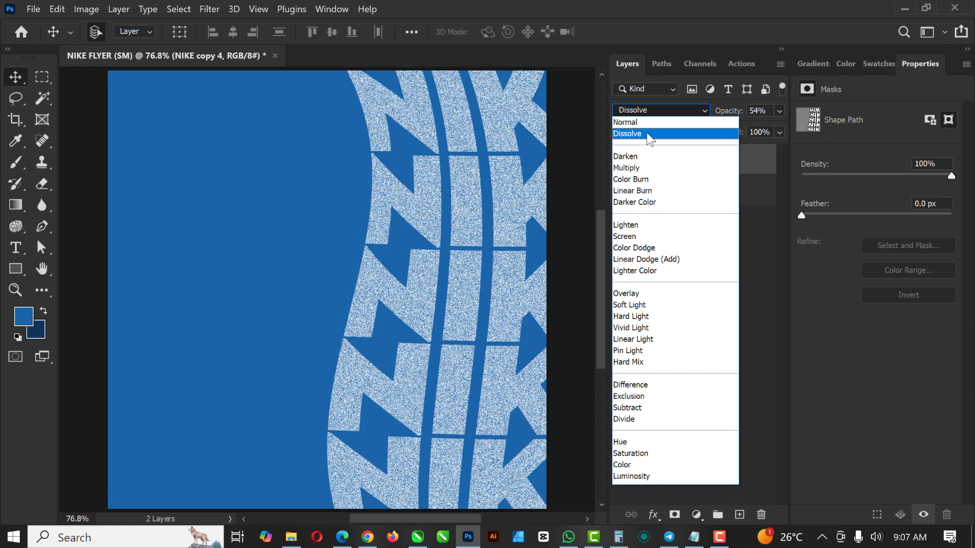
left_click(648, 134)
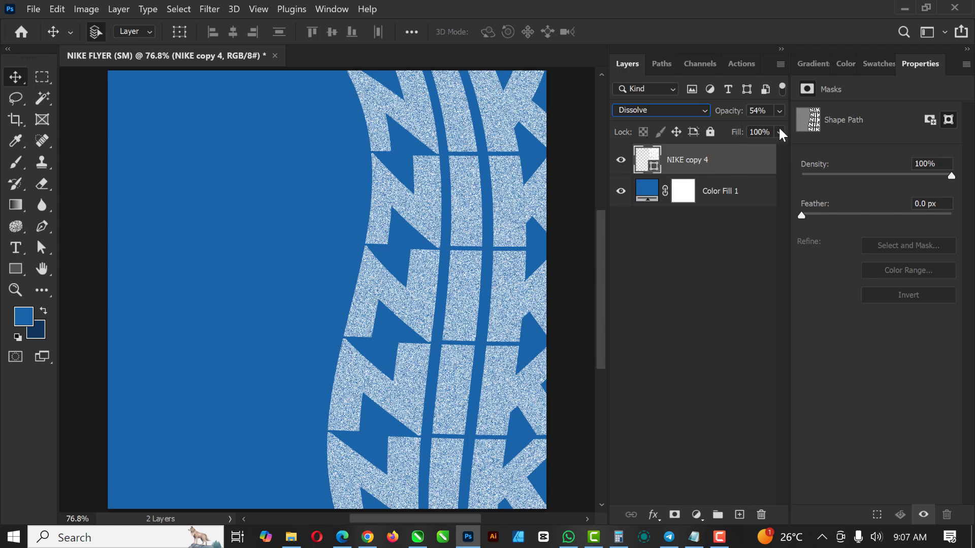
left_click(779, 132)
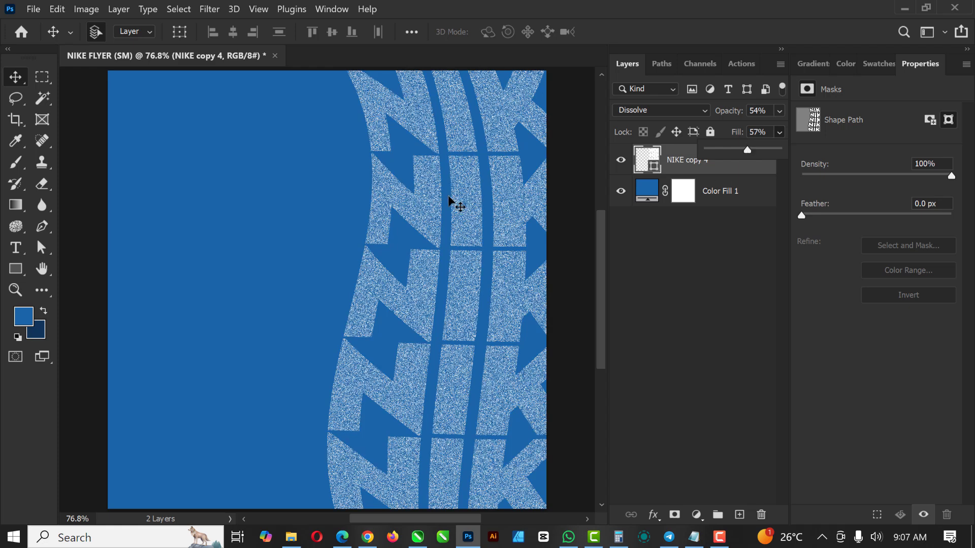
scroll(388, 147, "down", 1)
left_click(501, 188)
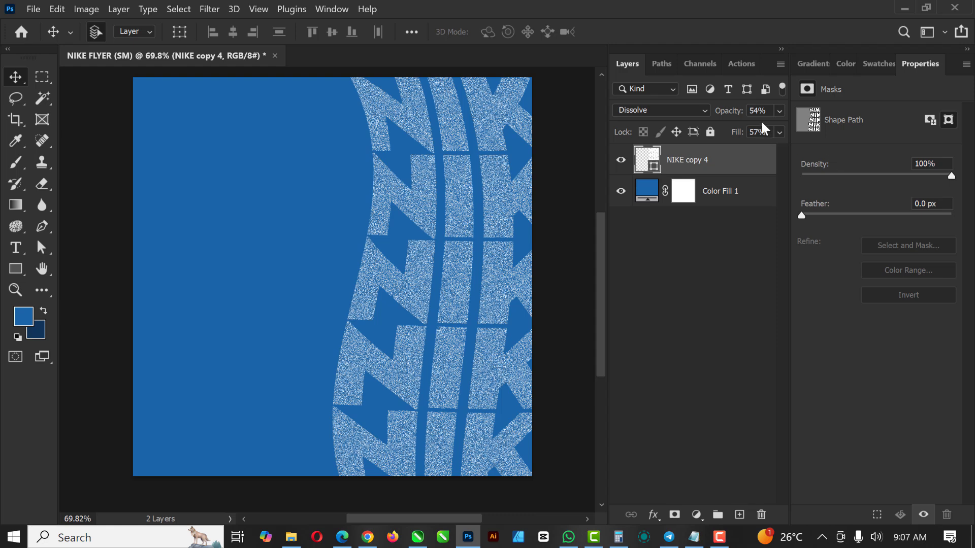
Set the NIKE shape layer's opacity to 40%, keep the Dissolve blend mode, and deselect the layer.
left_click(780, 111)
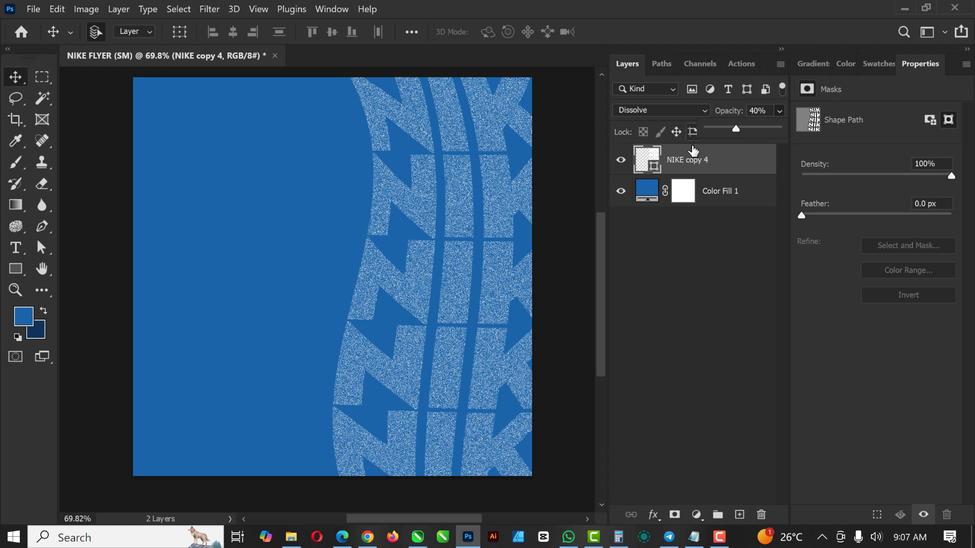
left_click(666, 108)
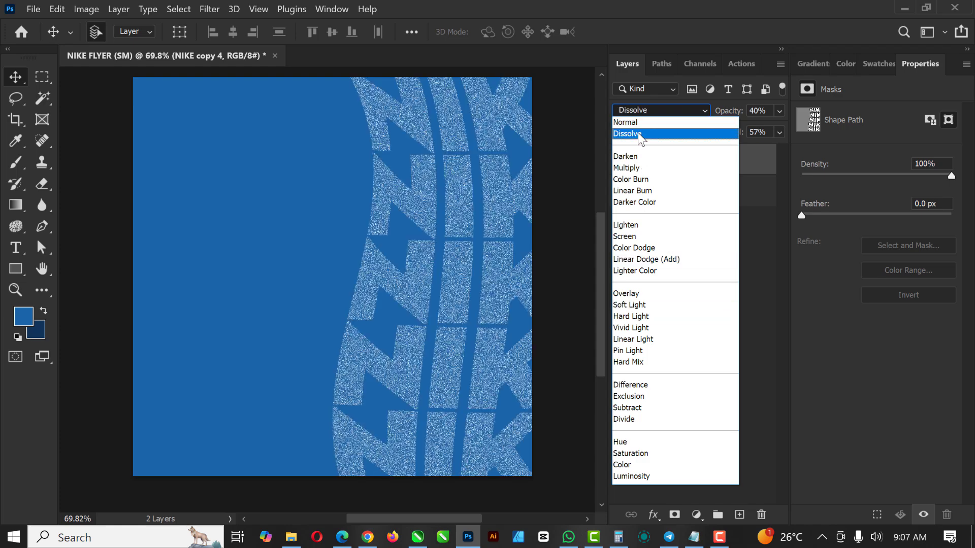
left_click(638, 132)
left_click(570, 265)
scroll(476, 255, "down", 3)
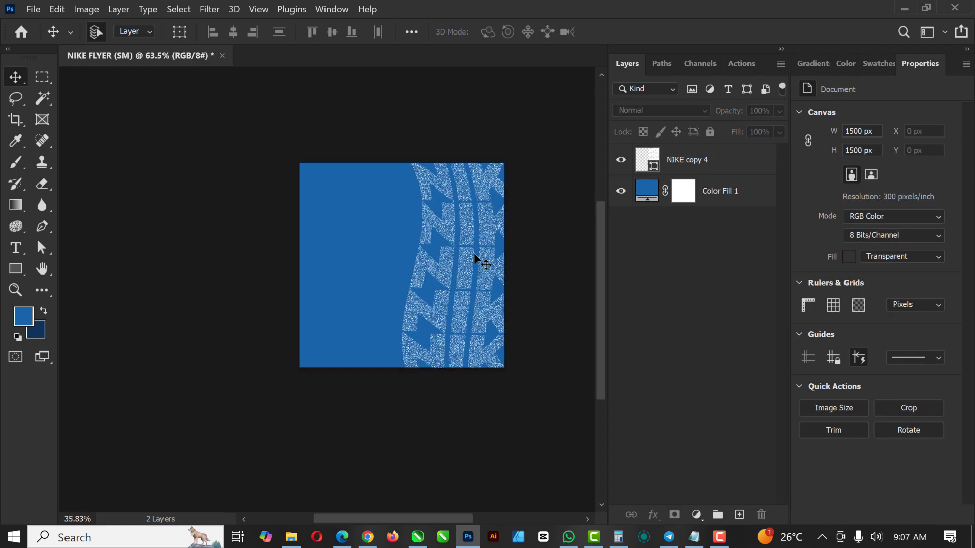
scroll(475, 254, "up", 7)
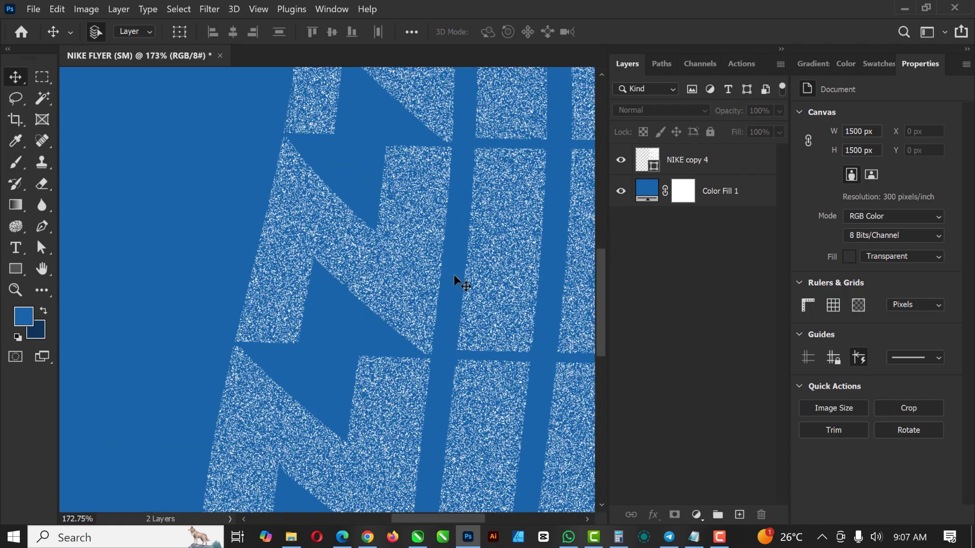
scroll(454, 276, "down", 6)
scroll(450, 262, "up", 2)
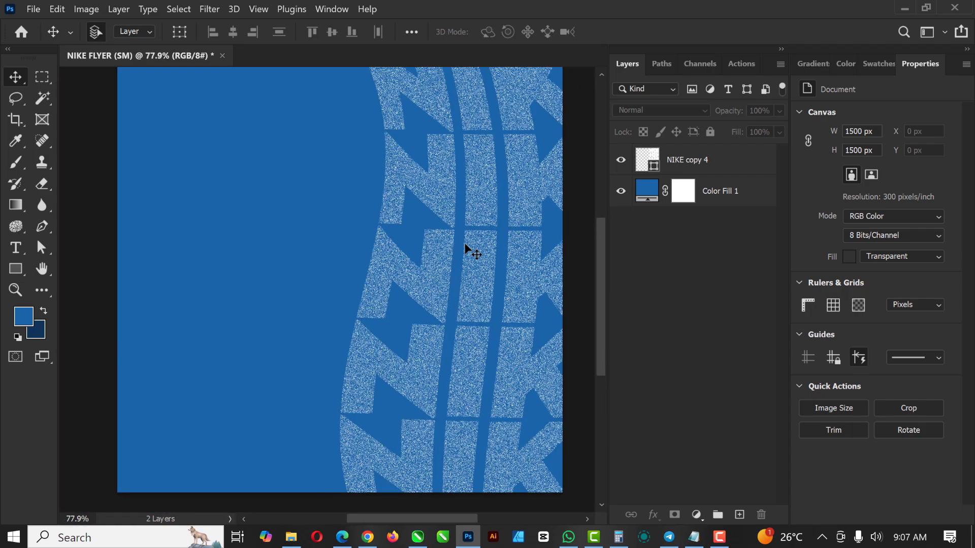
Add a layer mask to the NIKE lettering layer and paint it black with a soft 600 px brush to fade the lettering's bottom, top and left edges.
scroll(467, 246, "down", 1)
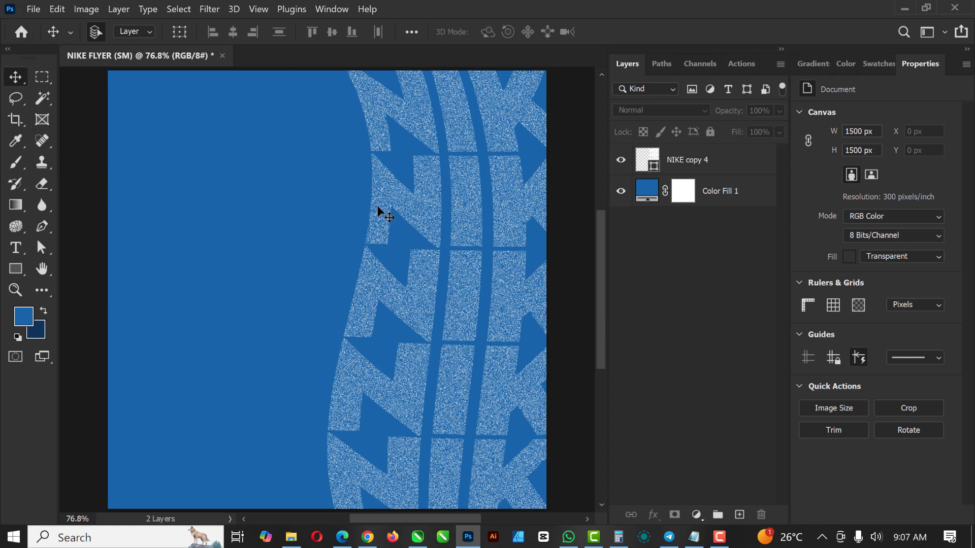
scroll(359, 178, "down", 1)
left_click(701, 167)
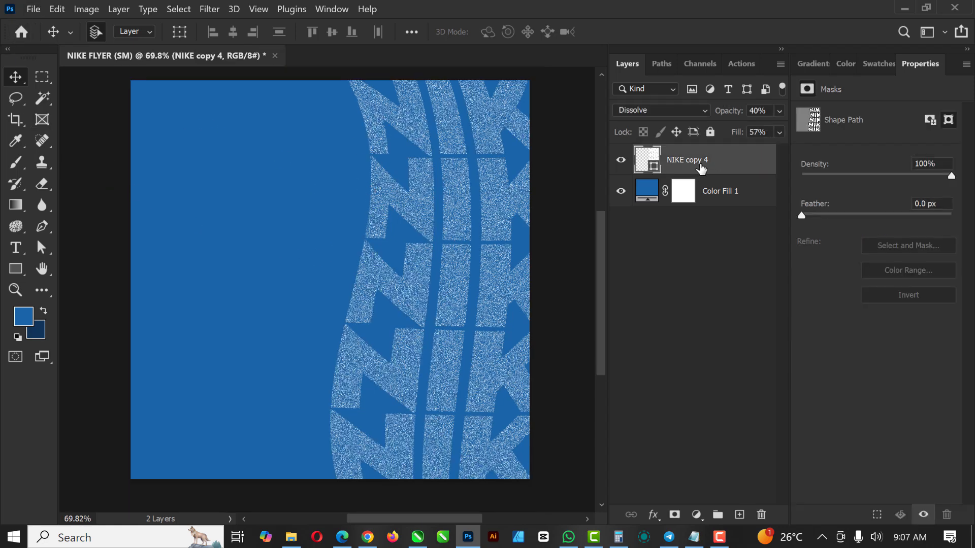
left_click(674, 515)
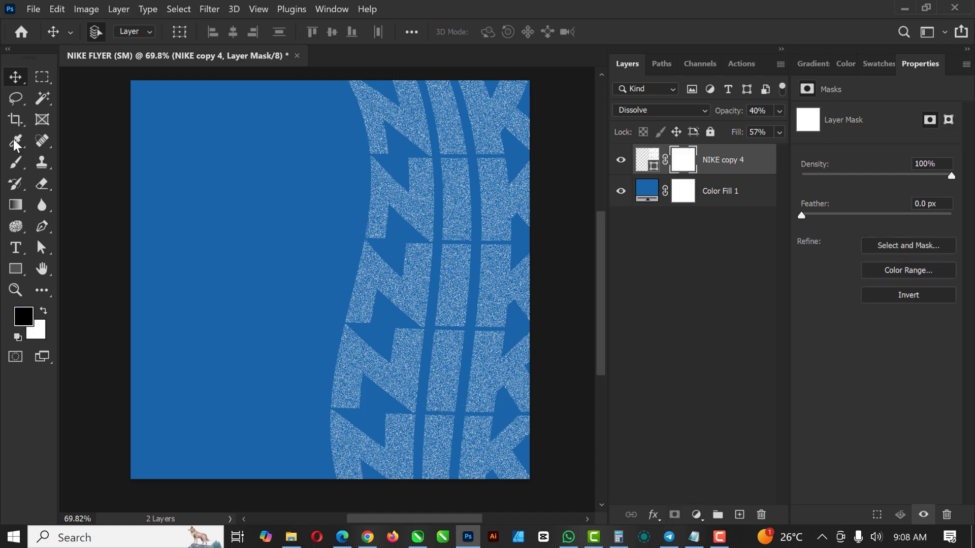
left_click(15, 163)
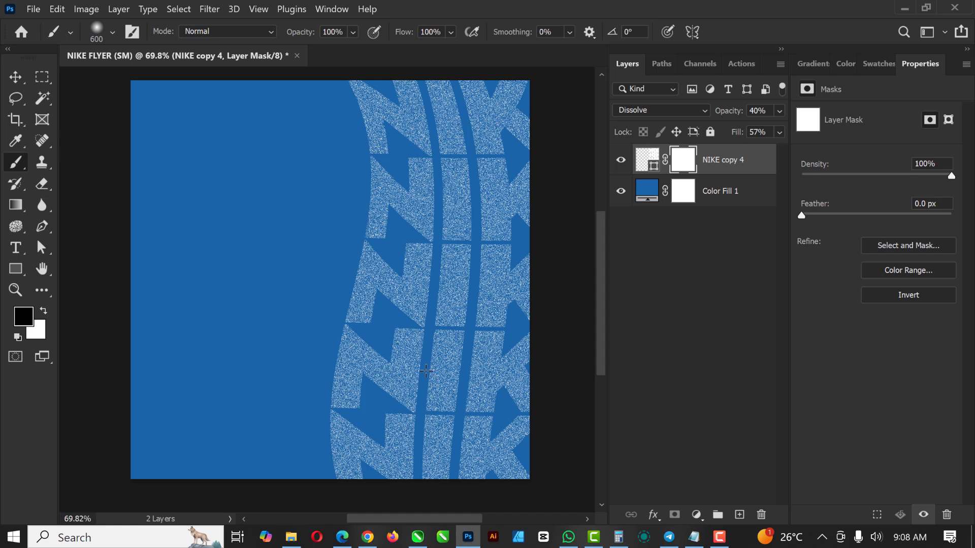
left_click_drag(348, 508, 595, 500)
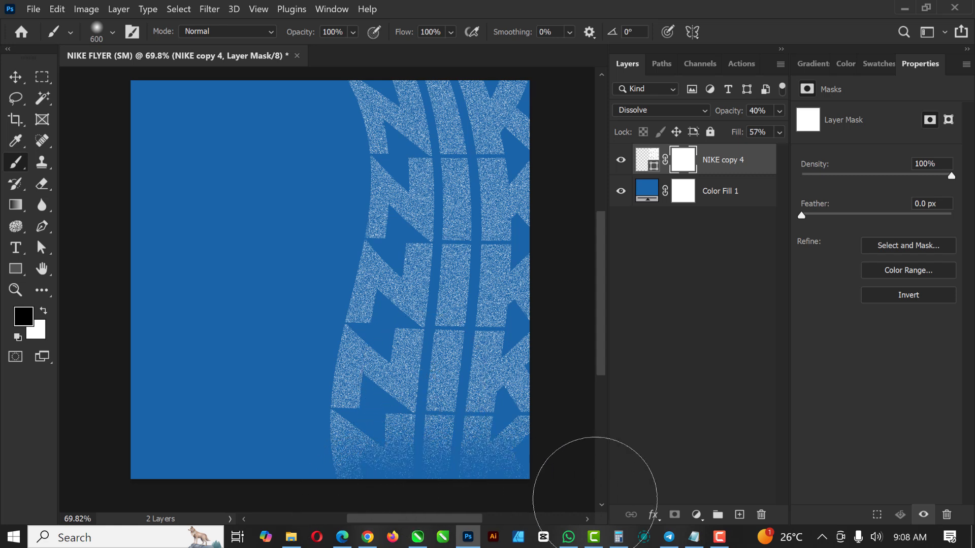
mouse_move(315, 98)
left_mouse_down()
mouse_move(323, 75)
mouse_move(386, 57)
mouse_move(587, 33)
left_mouse_up()
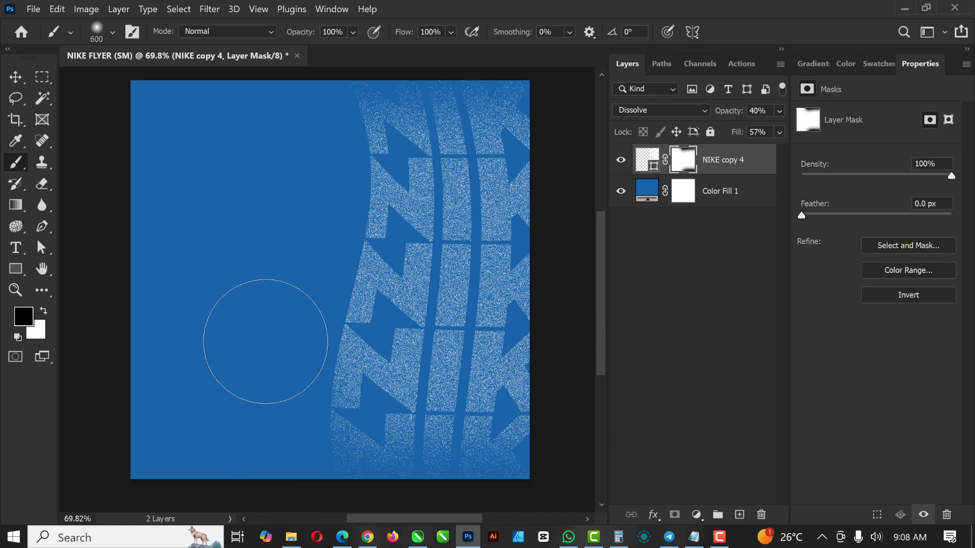
mouse_move(265, 341)
left_mouse_down()
mouse_move(261, 142)
mouse_move(214, 369)
left_mouse_up()
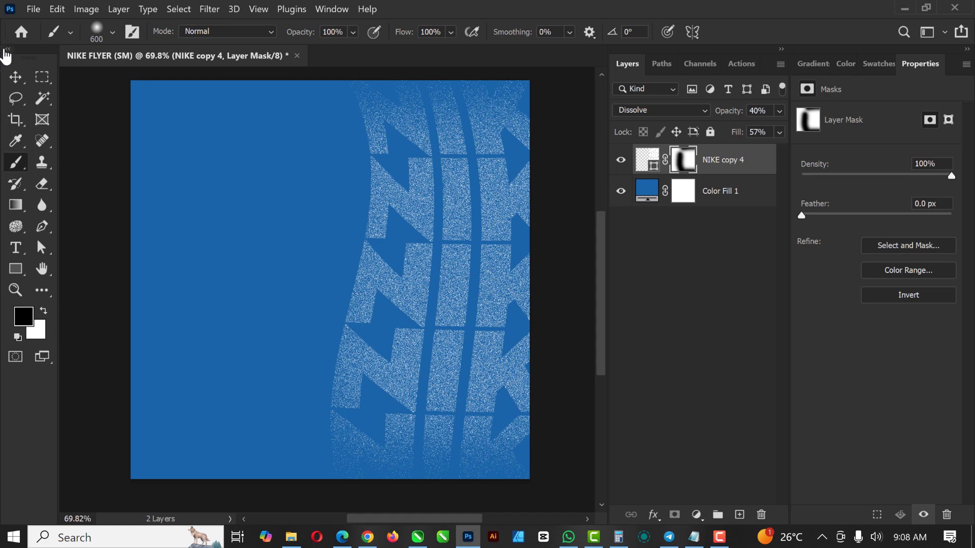
left_click(15, 77)
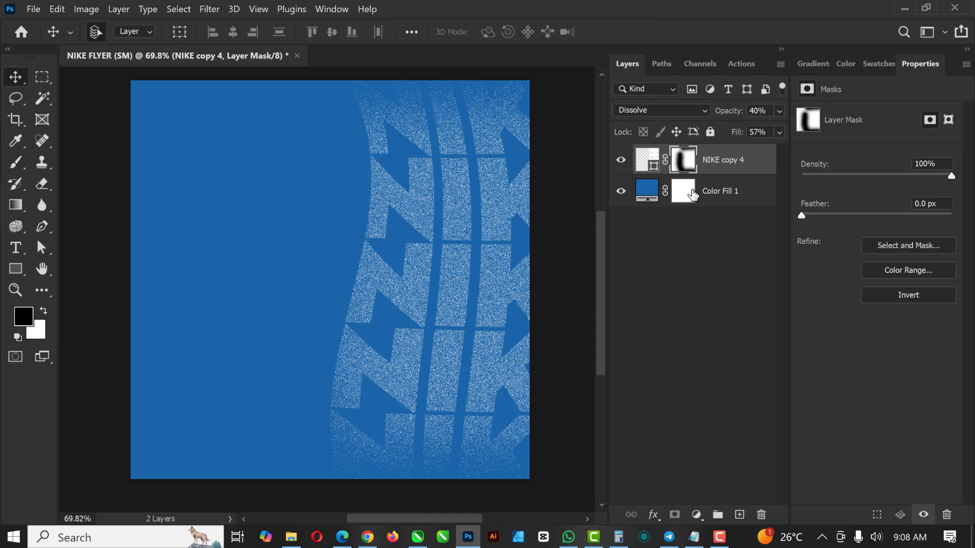
Set the NIKE lettering layer to Overlay blend mode with 75% opacity and 76% fill, and deselect it.
left_click(654, 111)
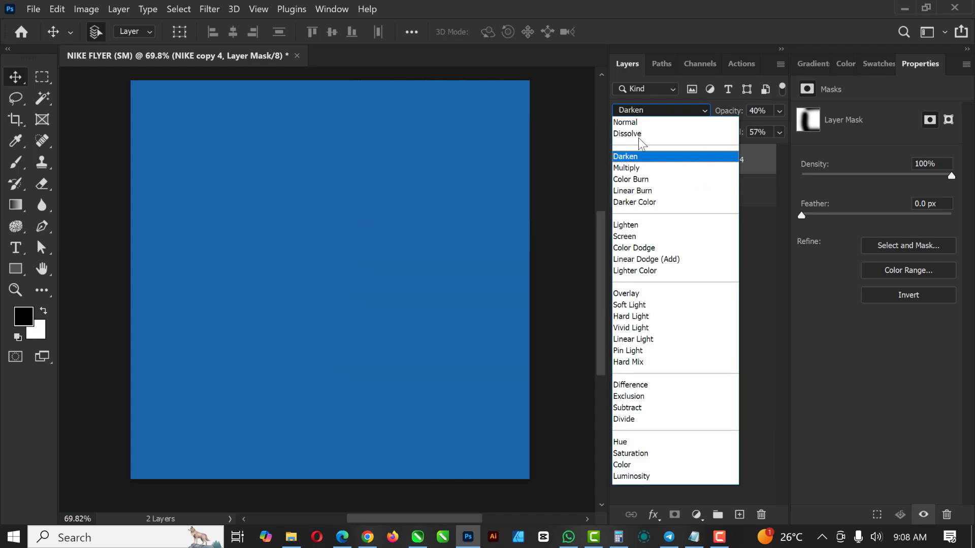
left_click(641, 124)
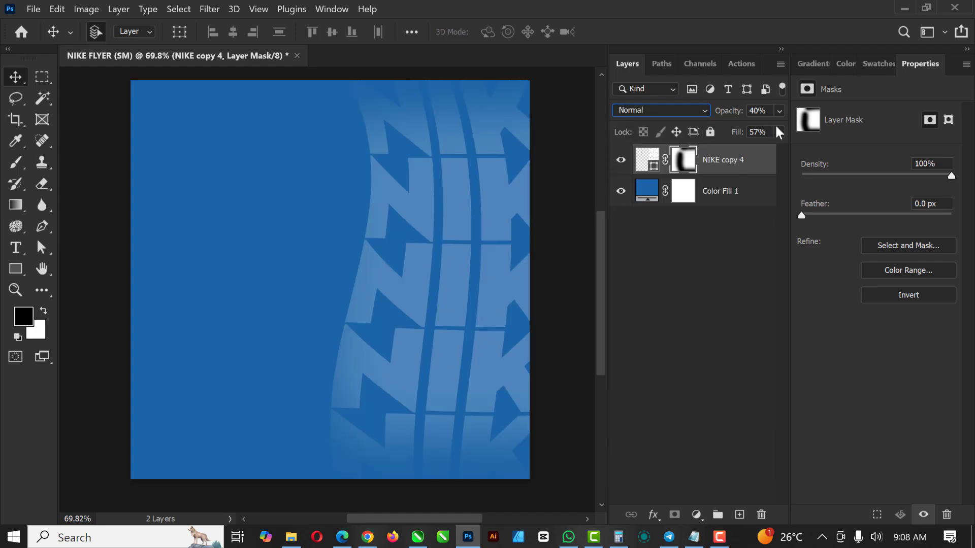
left_click(779, 111)
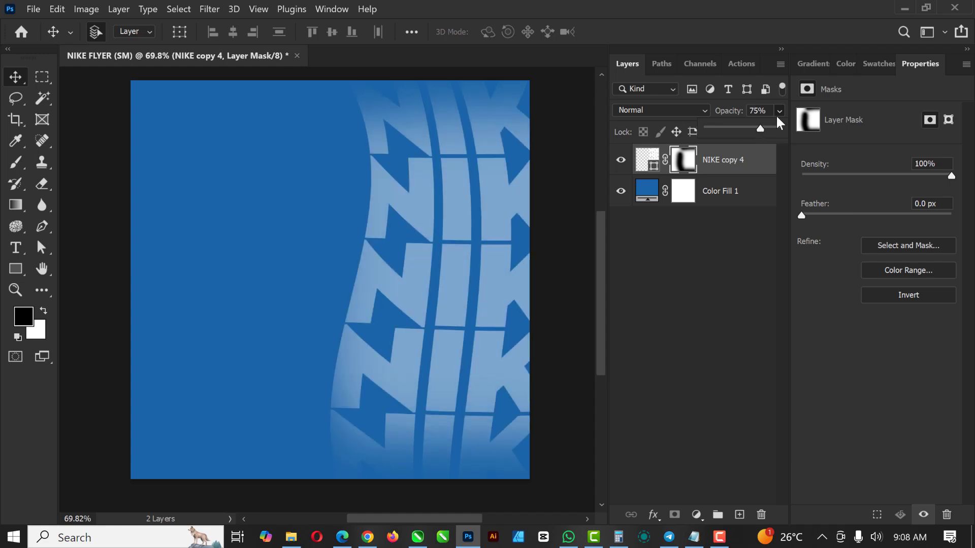
left_click(666, 108)
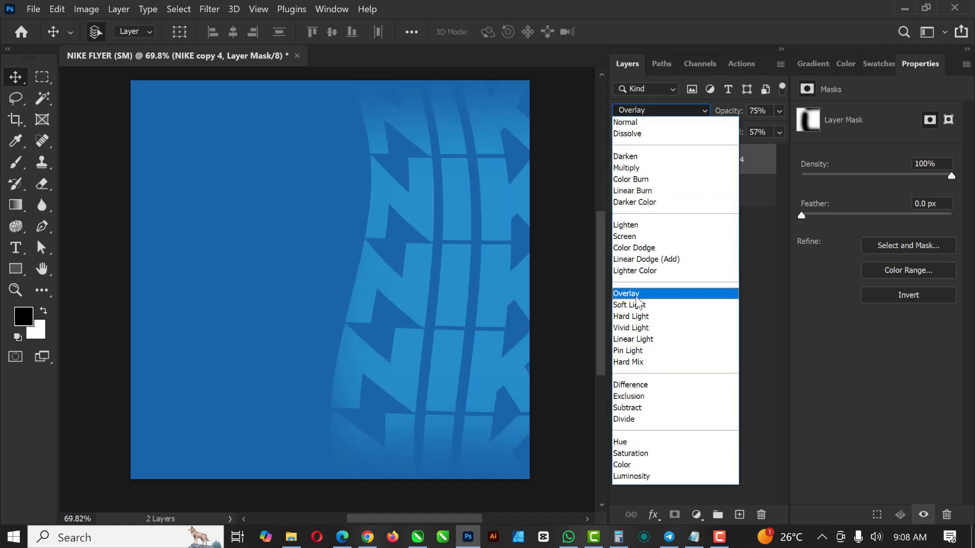
left_click(636, 294)
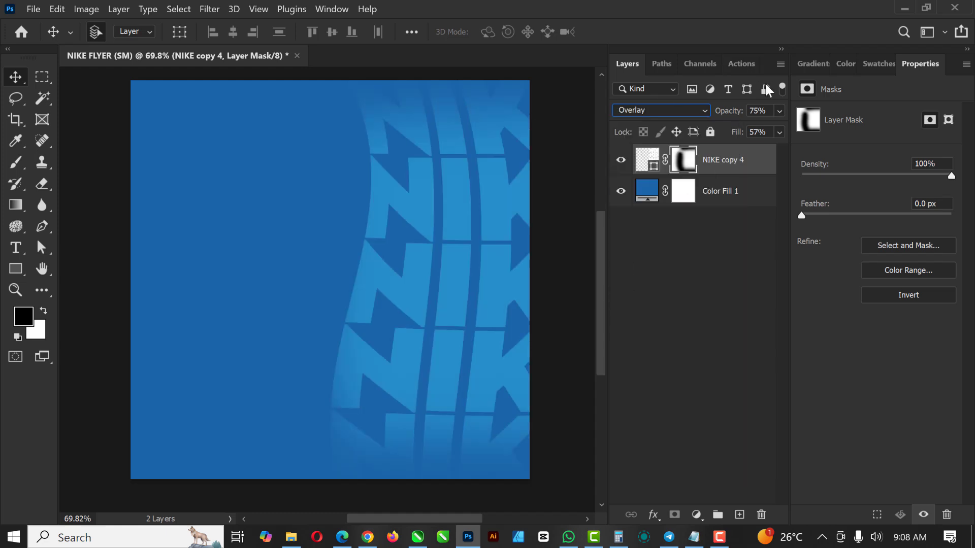
left_click(779, 132)
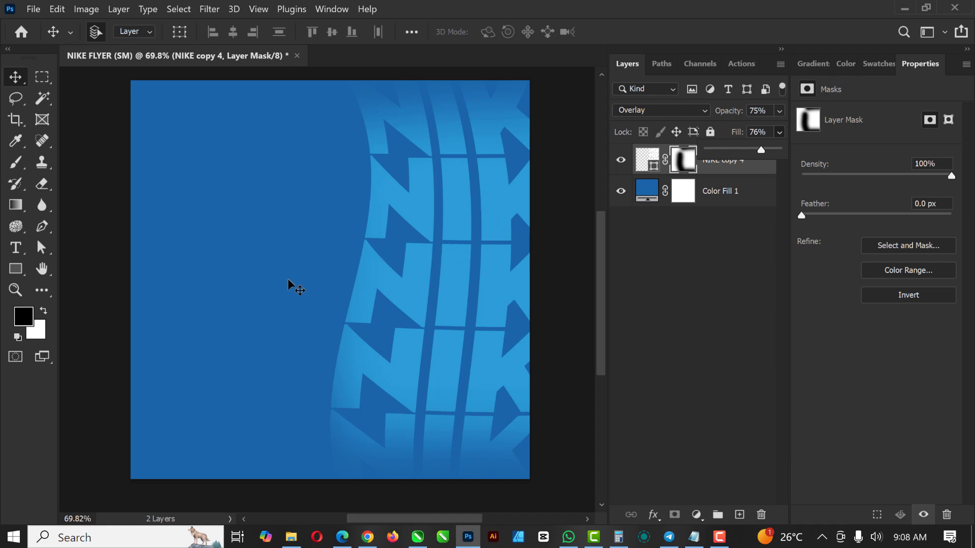
left_click(96, 213)
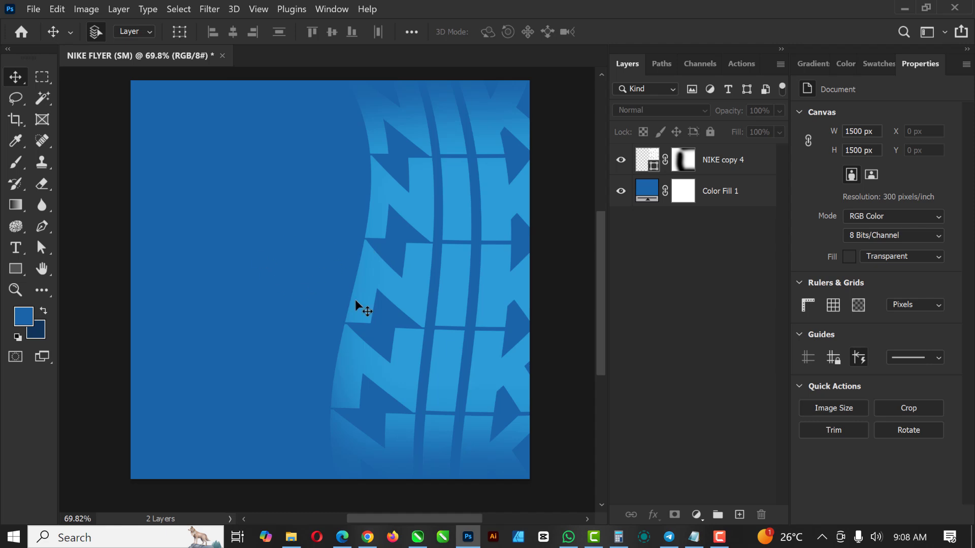
Place the image NIKE+AIR+MAX+1+'86+OG (1) from the Downloads NIKE folder above the NIKE lettering layer.
scroll(366, 258, "up", 1)
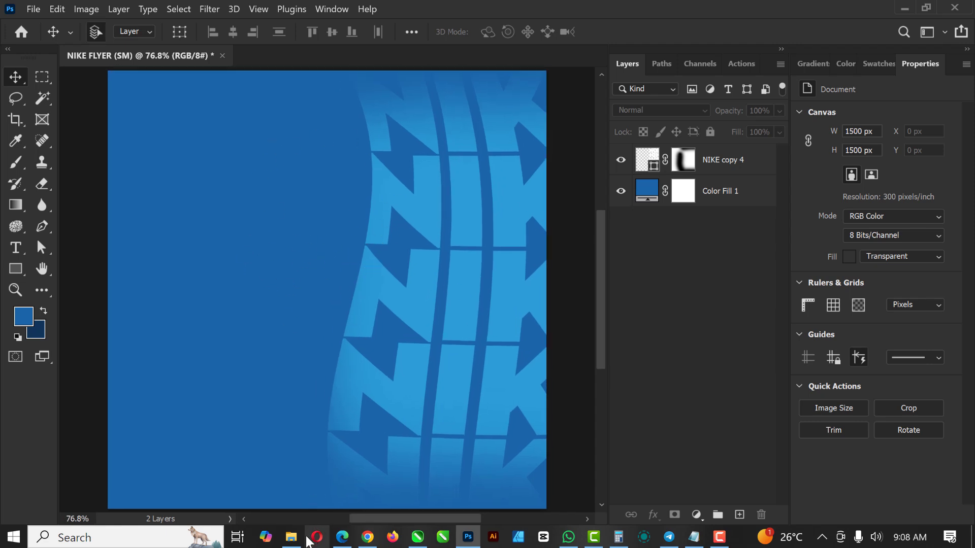
left_click(768, 163)
left_click(292, 537)
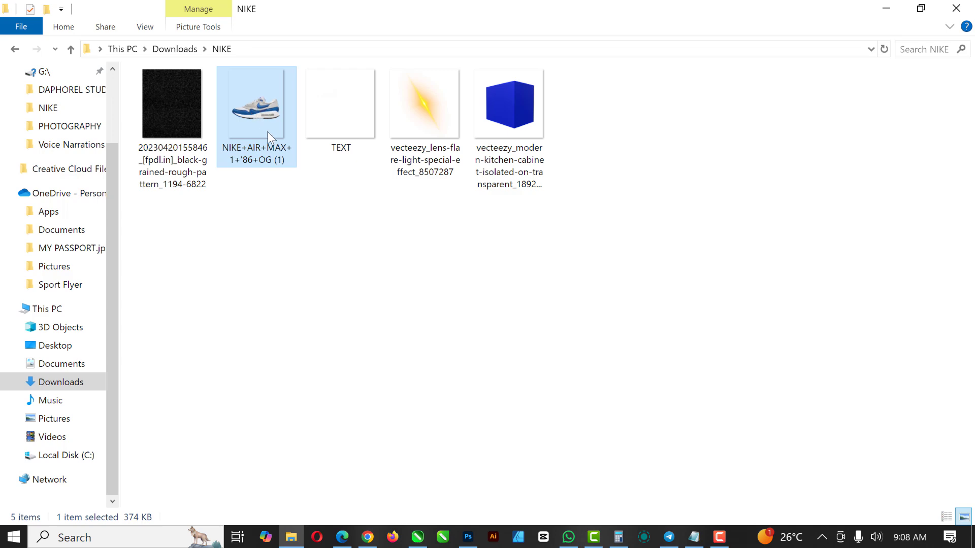
left_click_drag(267, 131, 309, 319)
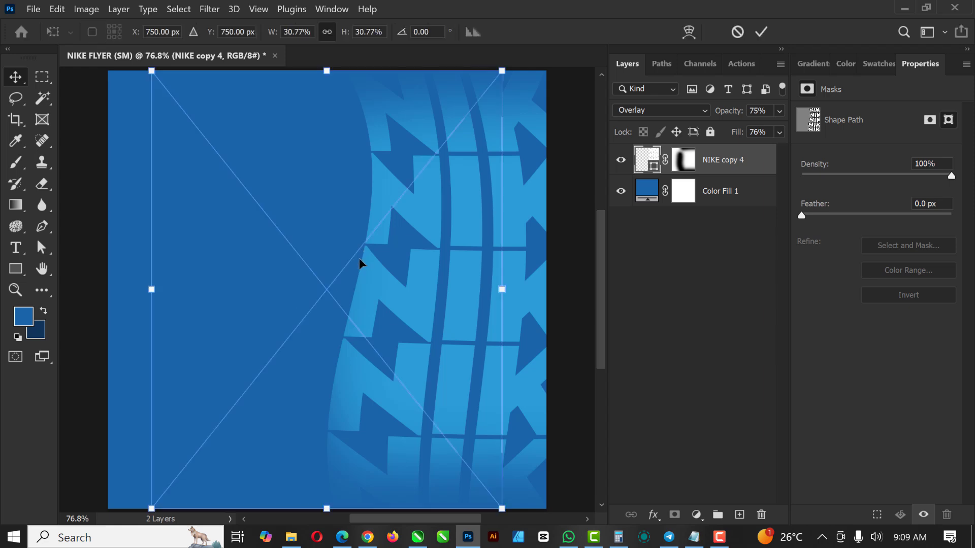
scroll(358, 265, "down", 2)
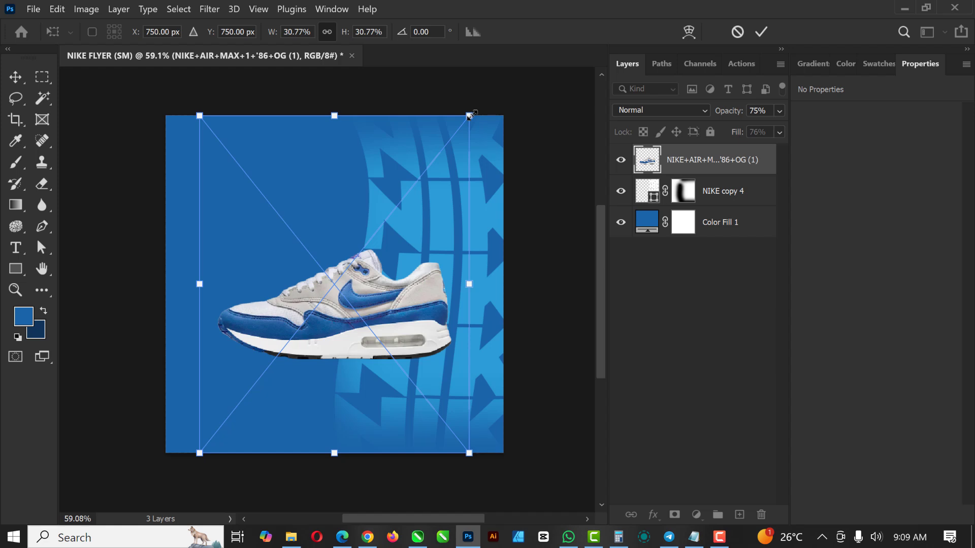
Scale the placed shoe image to 21.07% and move it down to about Y 986 px.
left_click_drag(469, 117, 426, 168)
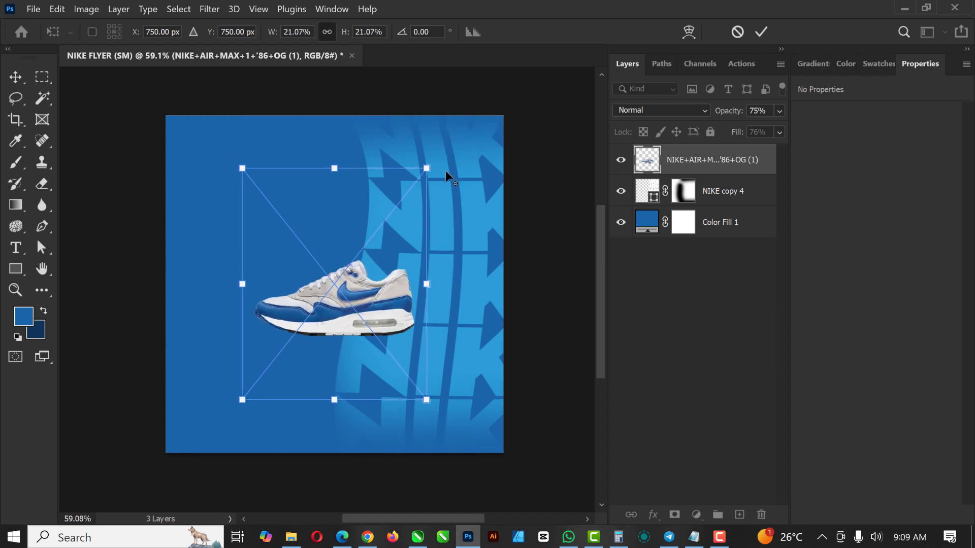
left_click_drag(381, 300, 379, 353)
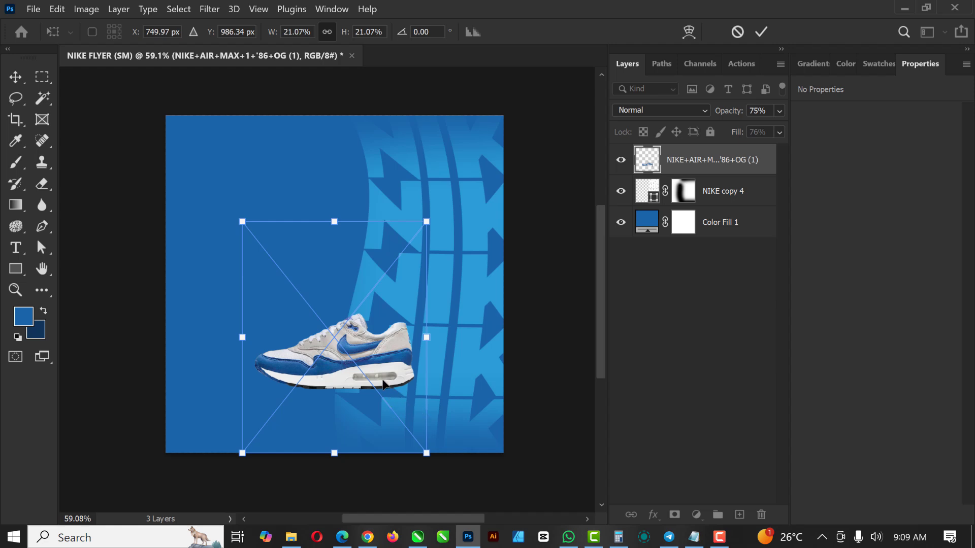
scroll(383, 382, "up", 3)
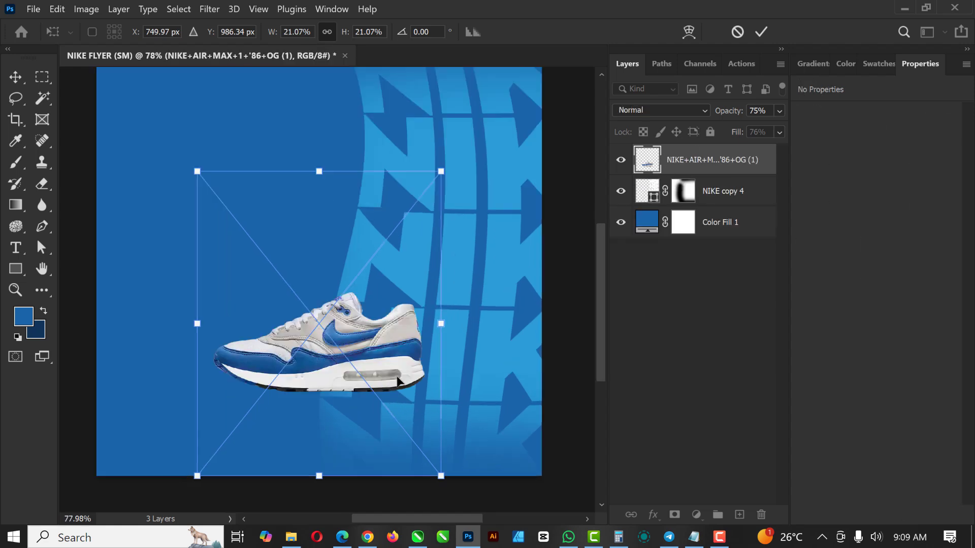
key("Return")
scroll(386, 355, "up", 3)
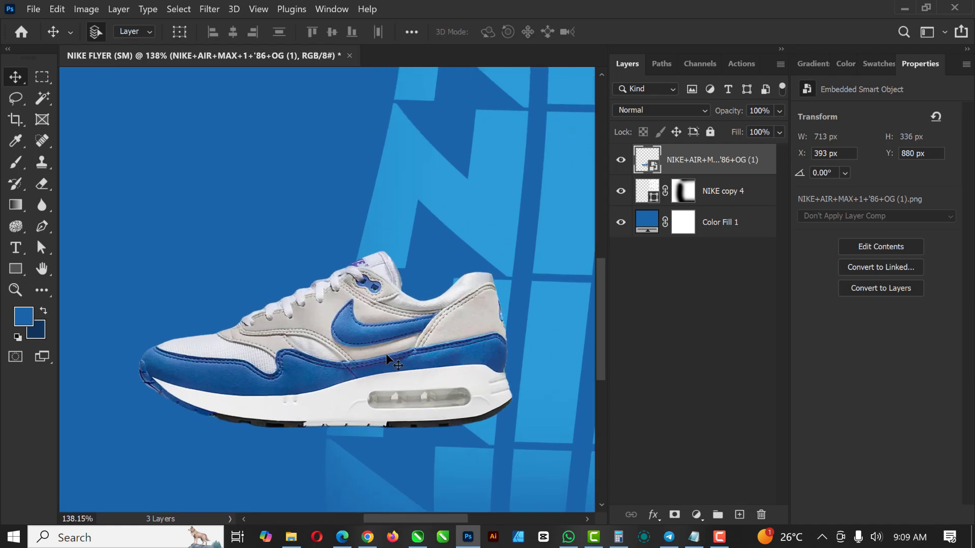
scroll(389, 358, "down", 5)
scroll(396, 371, "up", 3)
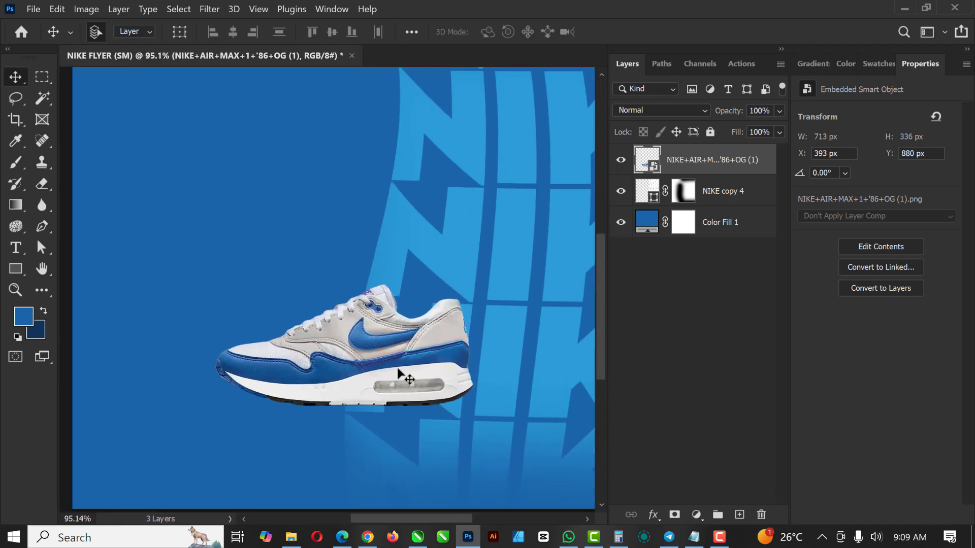
scroll(398, 369, "up", 4)
scroll(380, 334, "down", 3)
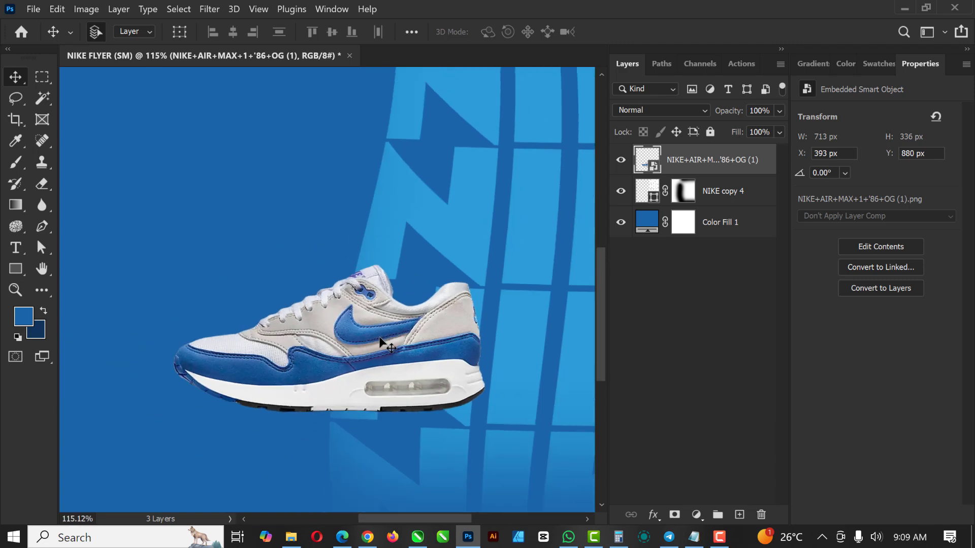
scroll(380, 341, "down", 1)
scroll(330, 350, "up", 3)
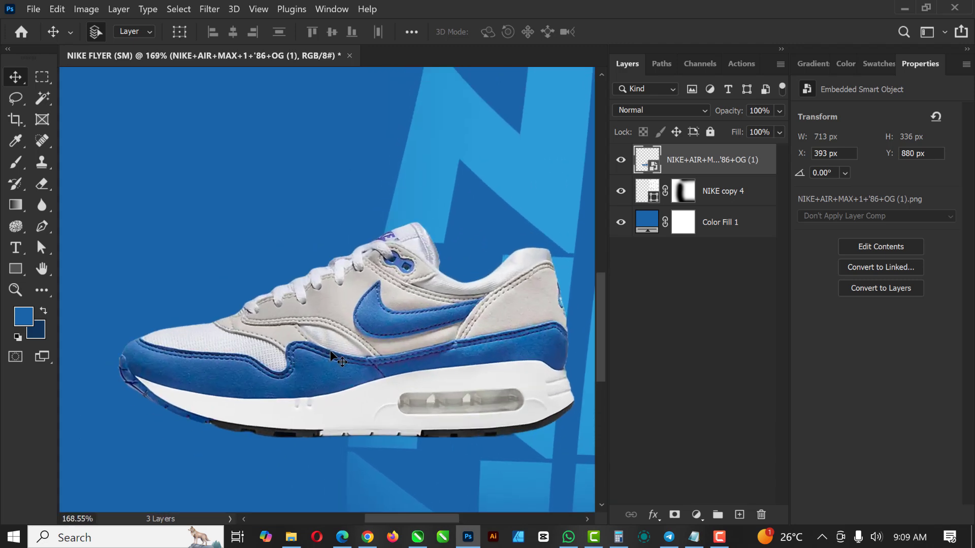
Open the Camera Raw filter on the shoe layer and set Shadows to -49 and Blacks to -30.
left_click(209, 10)
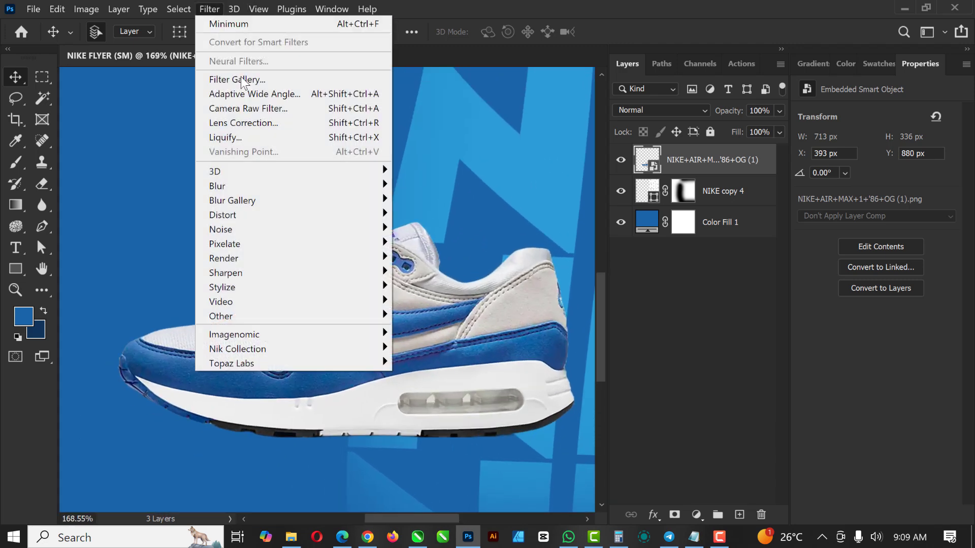
left_click(240, 110)
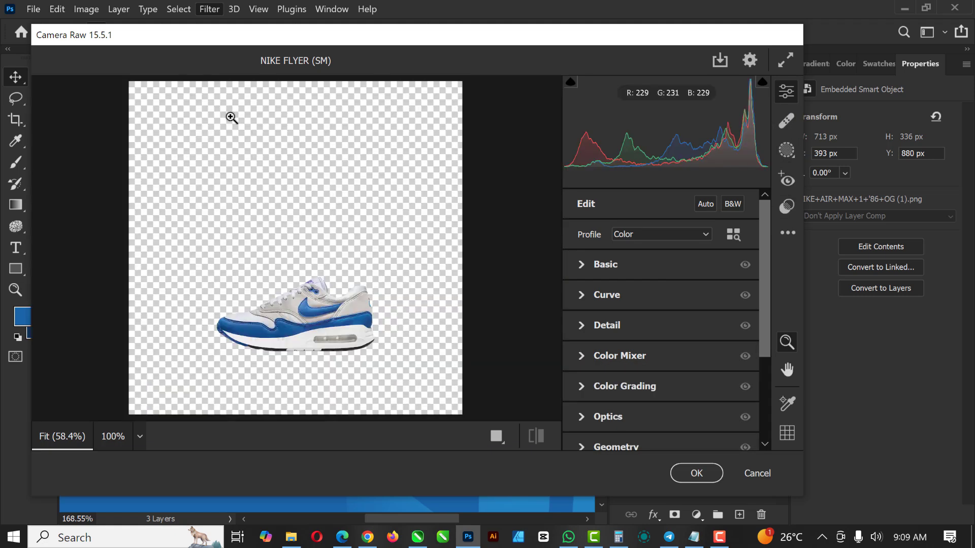
left_click(584, 269)
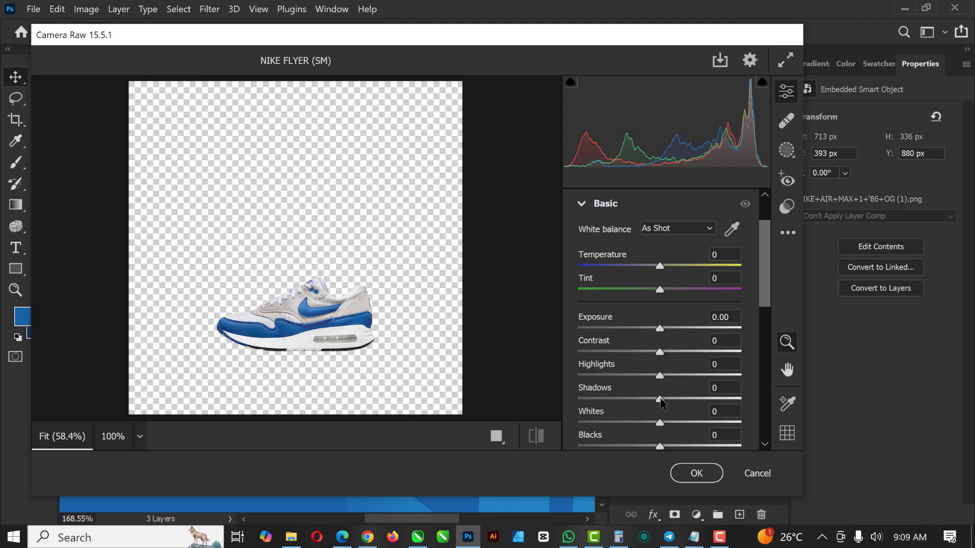
left_click_drag(660, 401, 619, 401)
scroll(665, 416, "down", 2)
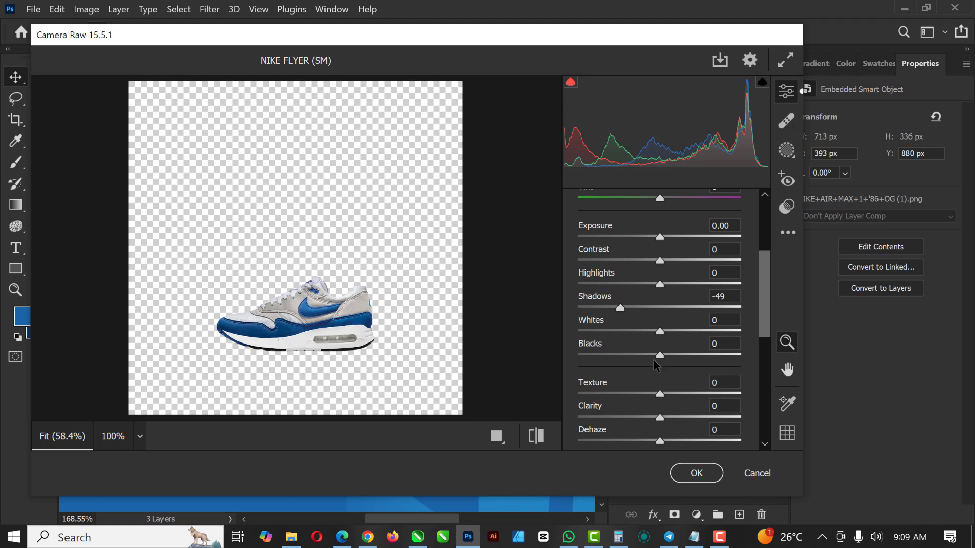
left_click_drag(660, 355, 638, 356)
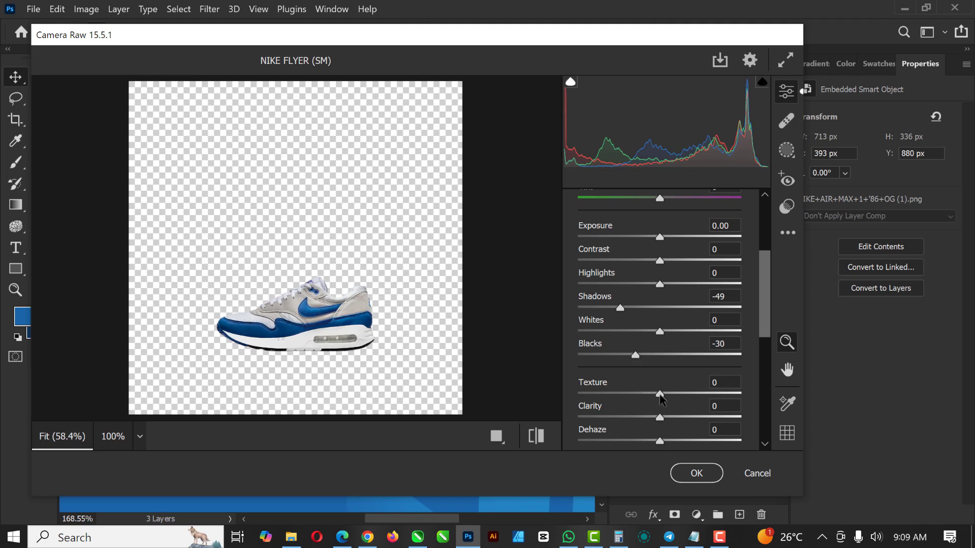
Set the shoe's Texture to +64, Clarity to +21, Dehaze to +5 and Blacks to -11 in Camera Raw.
left_click_drag(661, 396, 711, 399)
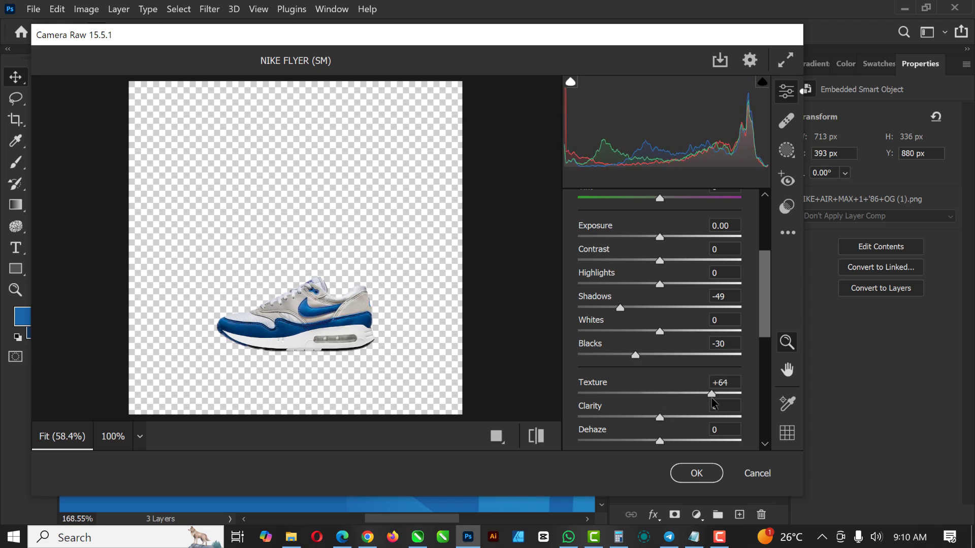
left_click_drag(661, 416, 677, 413)
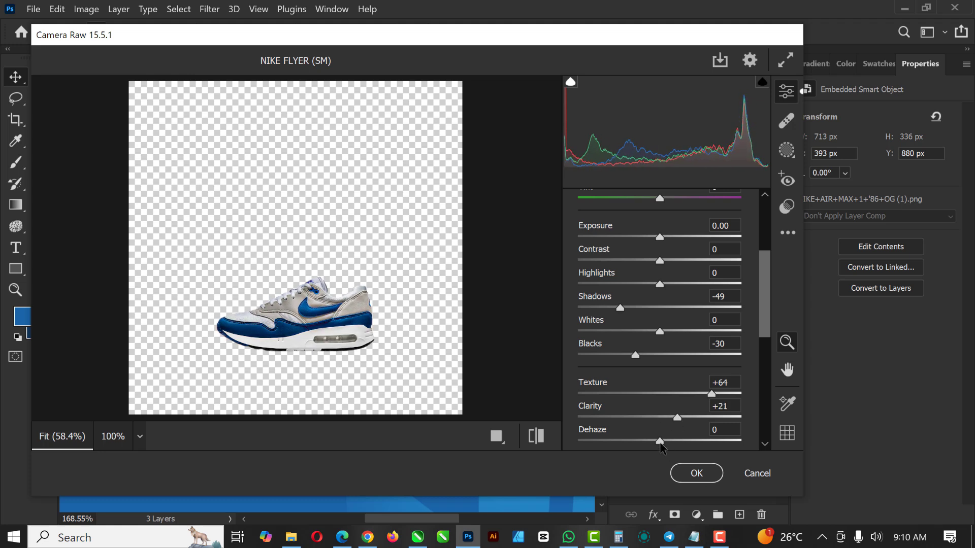
left_click_drag(660, 446, 664, 444)
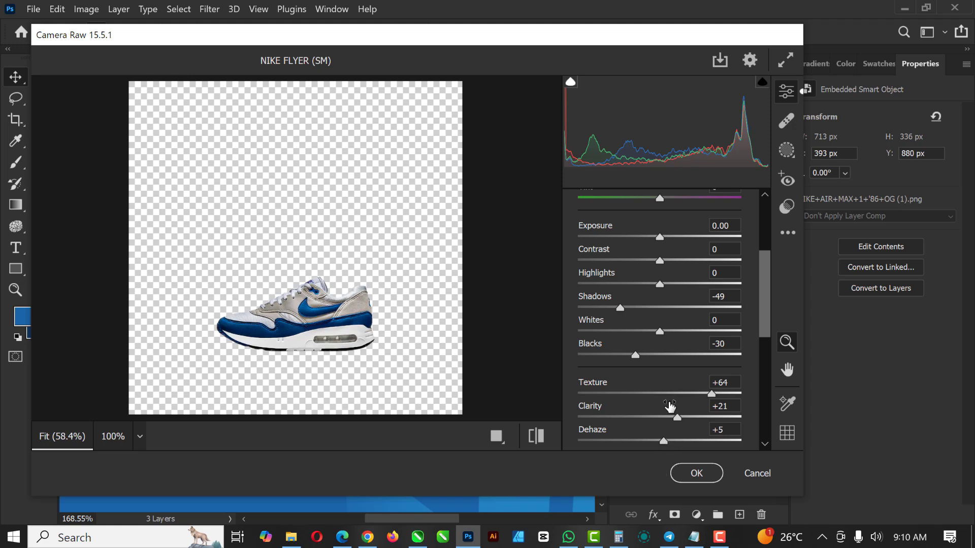
left_click_drag(635, 356, 652, 358)
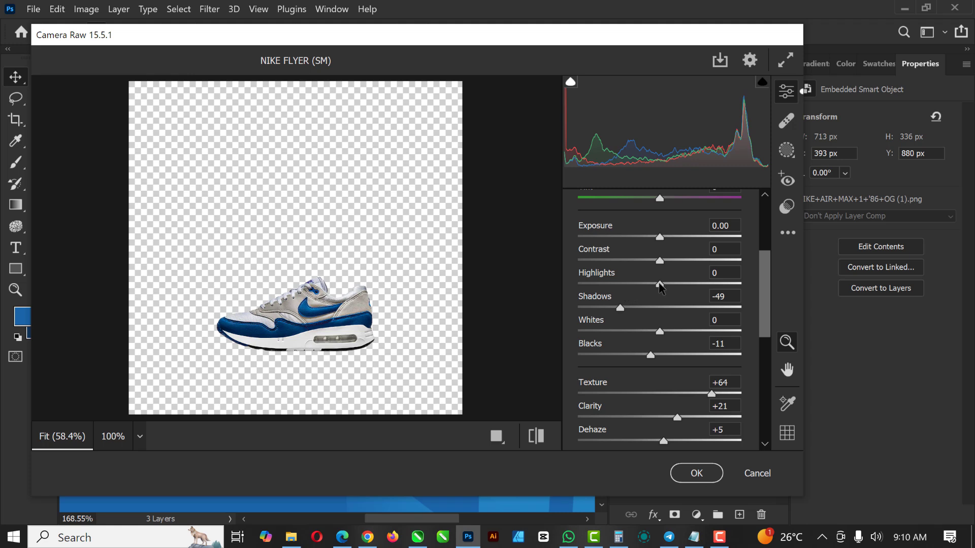
Set the shoe's Highlights to -12 and apply the Camera Raw adjustments.
mouse_move(660, 287)
left_mouse_down()
mouse_move(681, 287)
mouse_move(649, 285)
left_mouse_up()
left_click(694, 472)
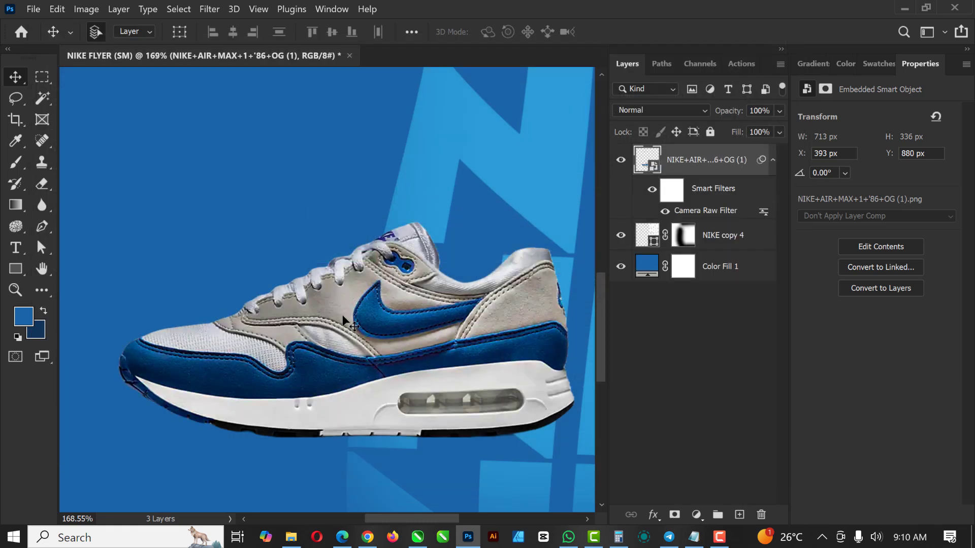
scroll(344, 315, "down", 8)
scroll(346, 328, "up", 6)
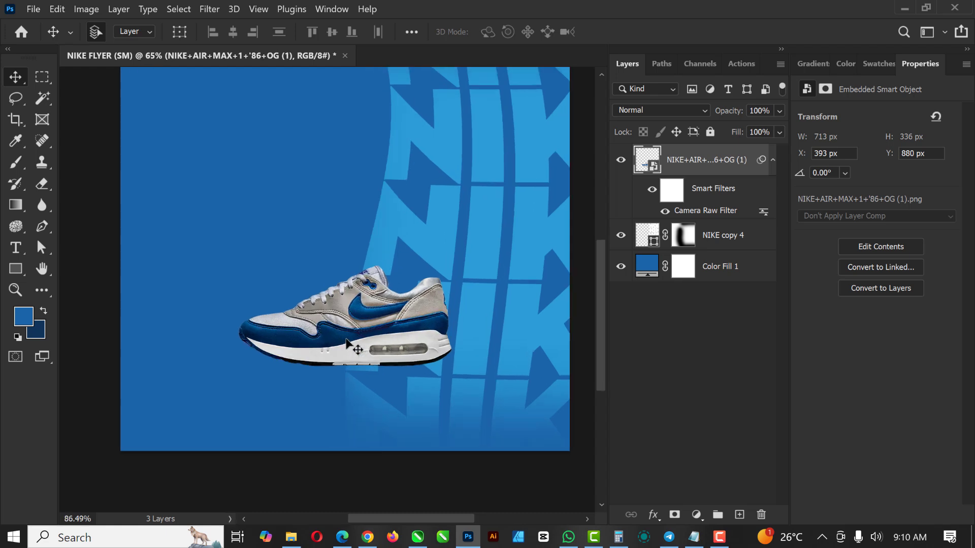
scroll(351, 324, "down", 3)
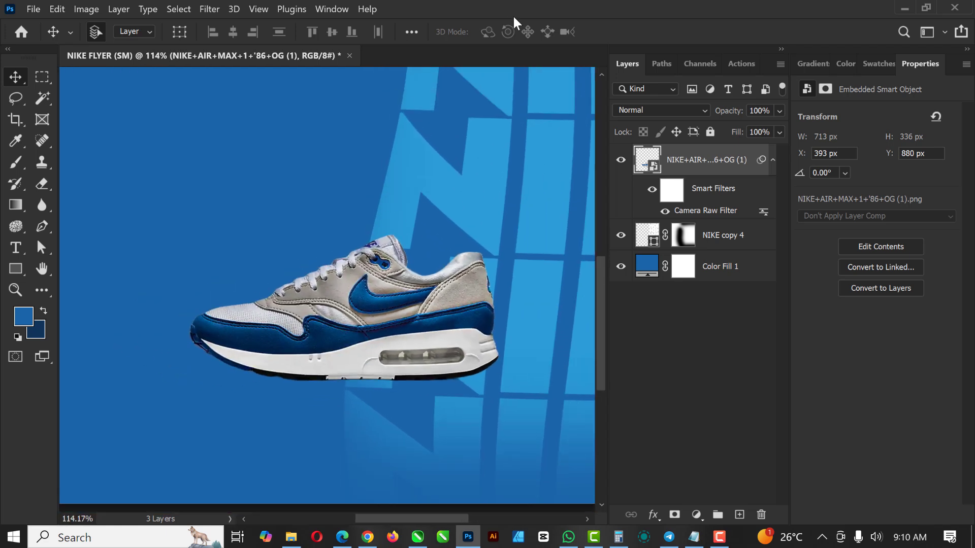
Reopen the shoe layer's Camera Raw smart filter and set Shadows to -11 and Texture to +51.
double_click(687, 219)
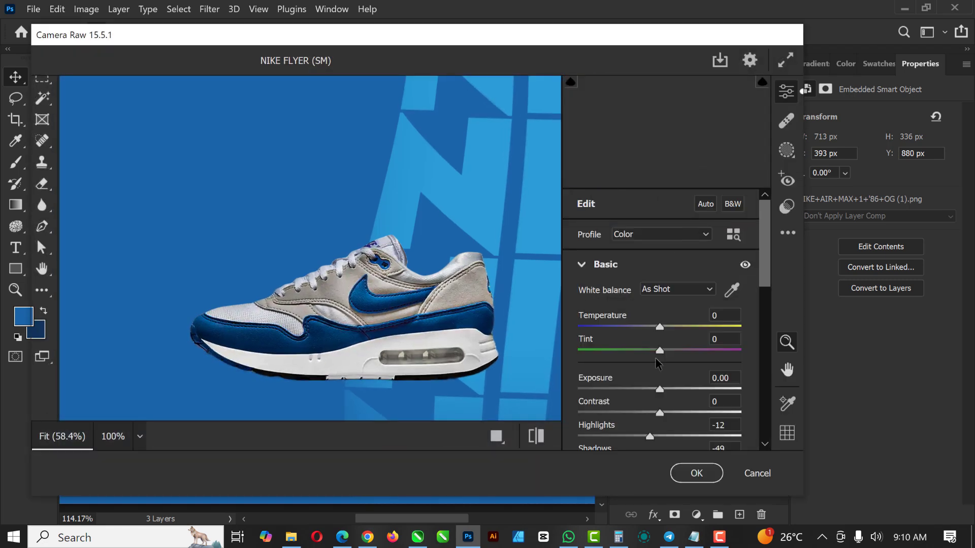
scroll(658, 362, "down", 5)
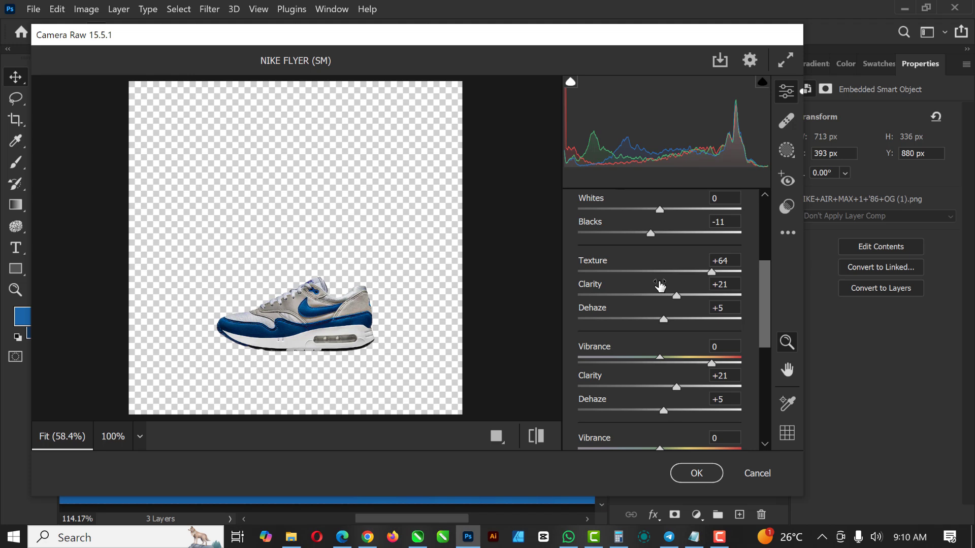
scroll(659, 285, "up", 2)
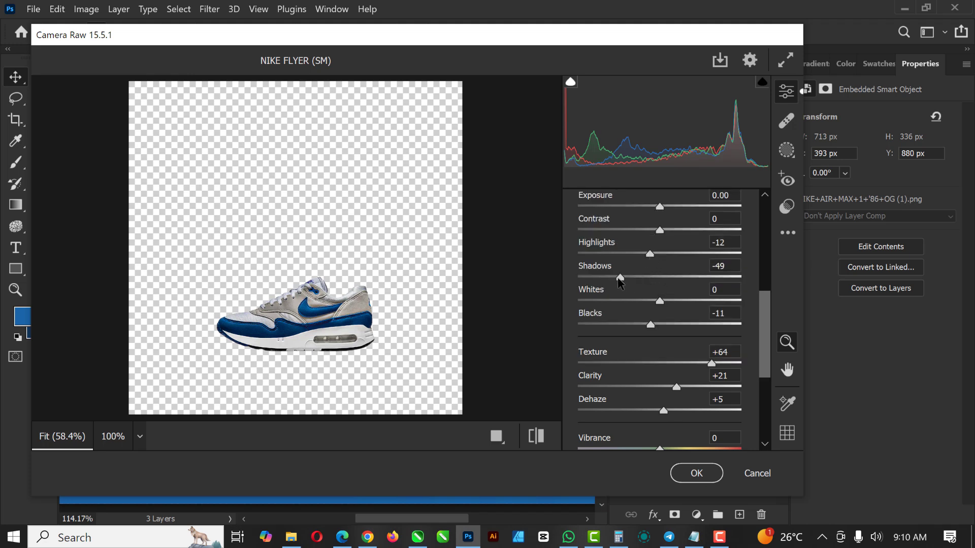
left_click_drag(618, 278, 633, 278)
left_click(642, 279)
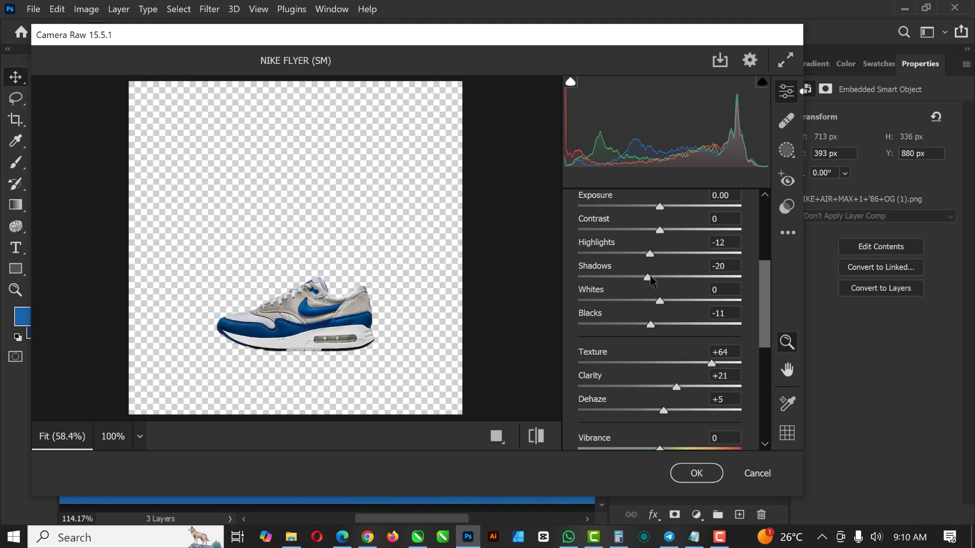
left_click_drag(650, 277, 654, 277)
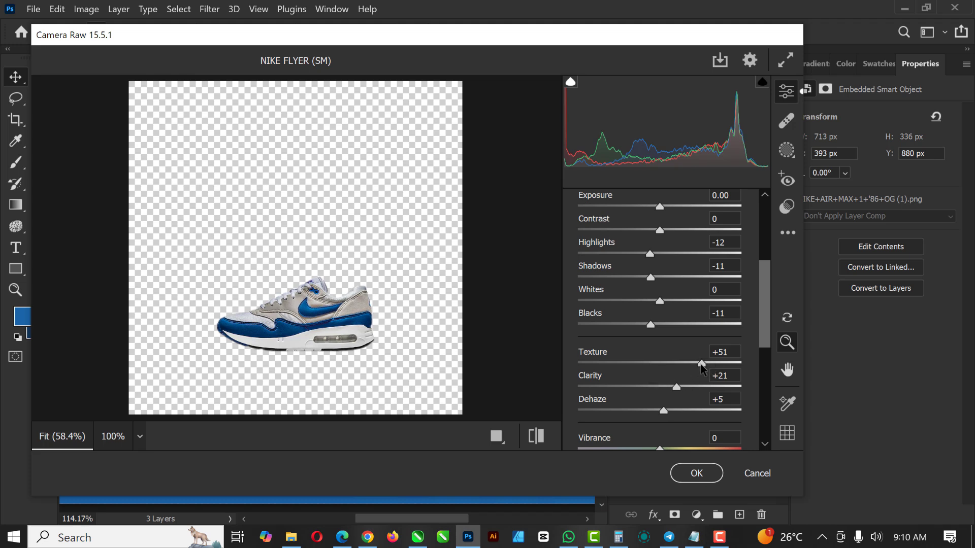
scroll(682, 231, "up", 3)
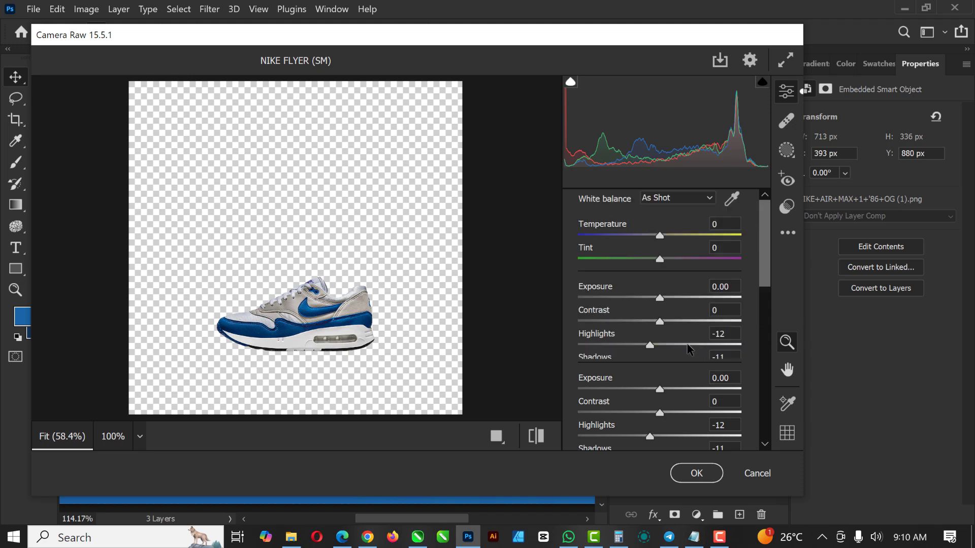
scroll(688, 349, "down", 3)
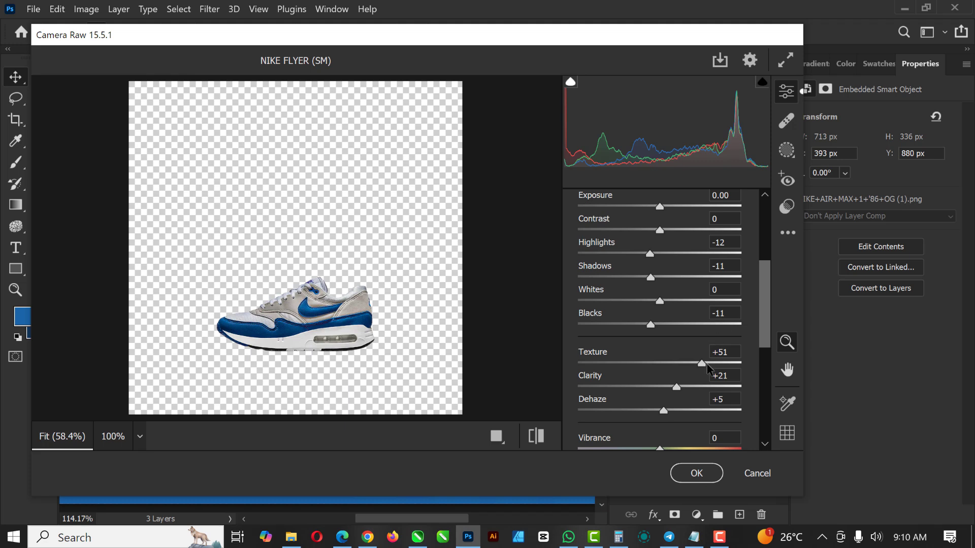
left_click(694, 476)
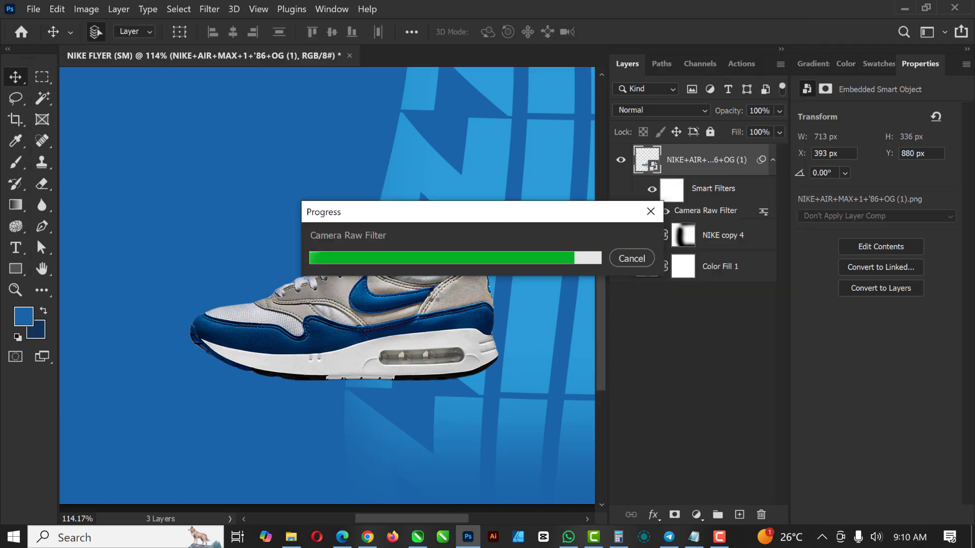
Duplicate the shoe layer, rotate the lower shoe by -21.50° and position it behind the other at about X 338, Y 716 px.
scroll(417, 304, "down", 3)
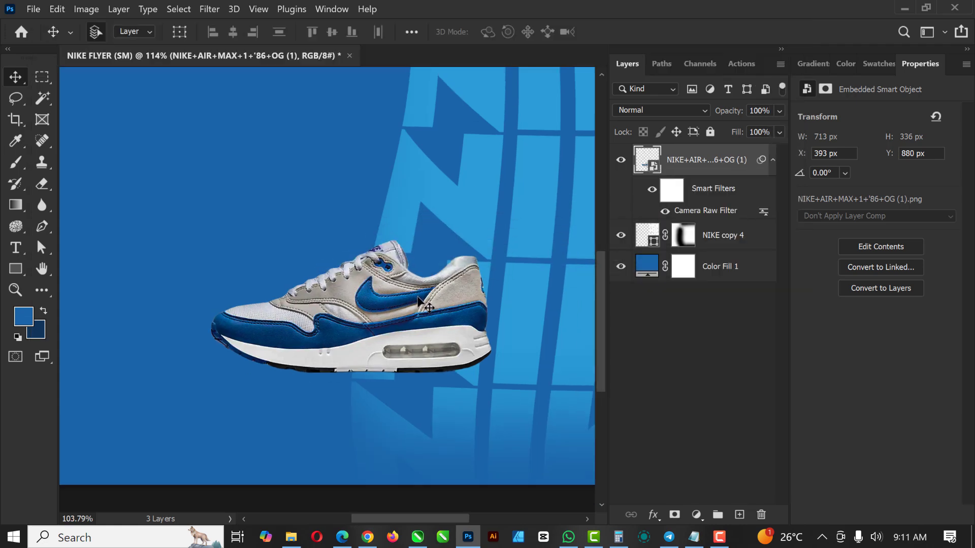
scroll(417, 310, "down", 1)
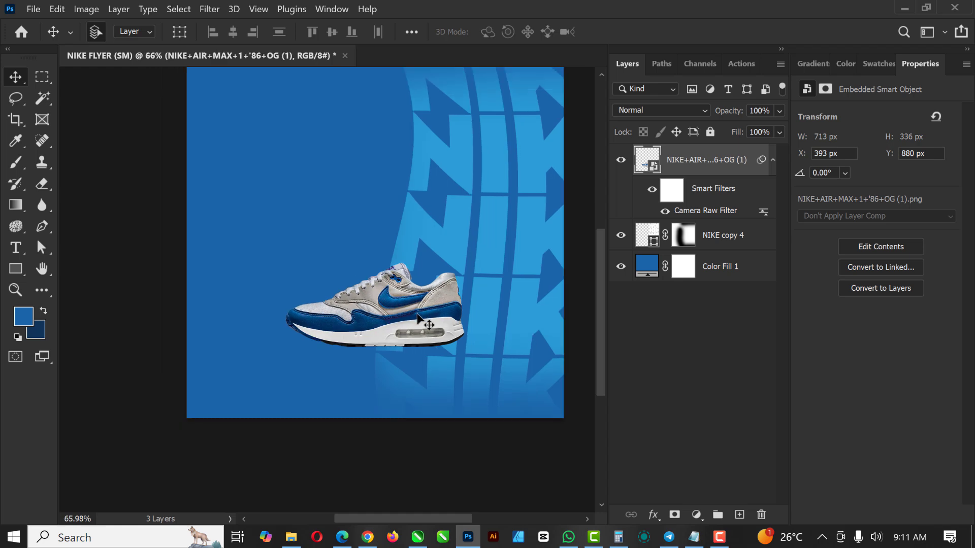
scroll(427, 315, "up", 1)
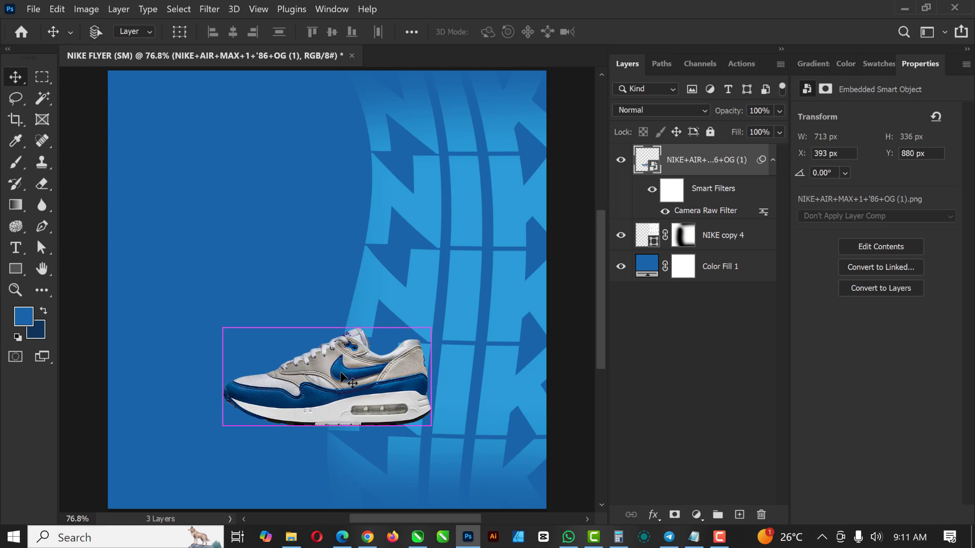
key("ctrl+j")
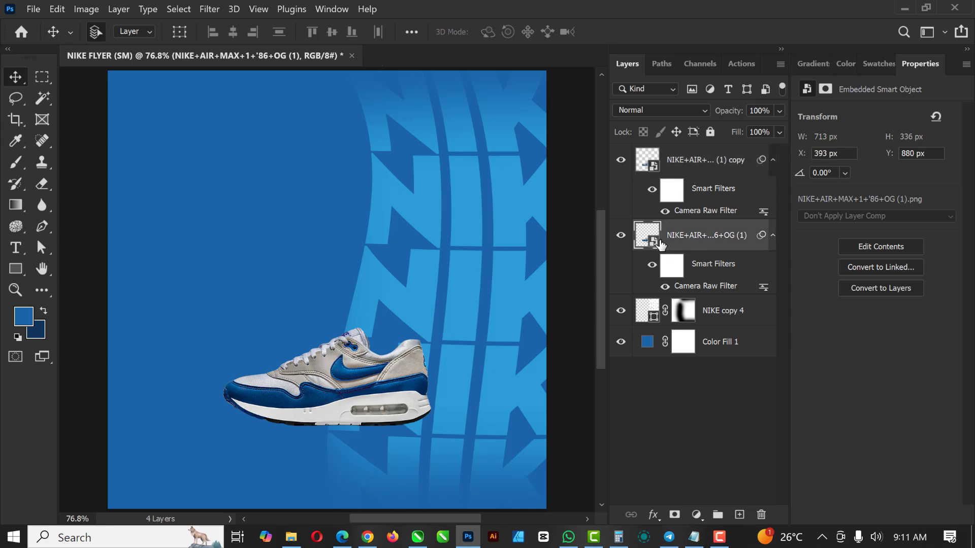
left_click(677, 239)
key("ctrl+t")
left_click_drag(502, 440, 502, 374)
left_click_drag(400, 347, 388, 305)
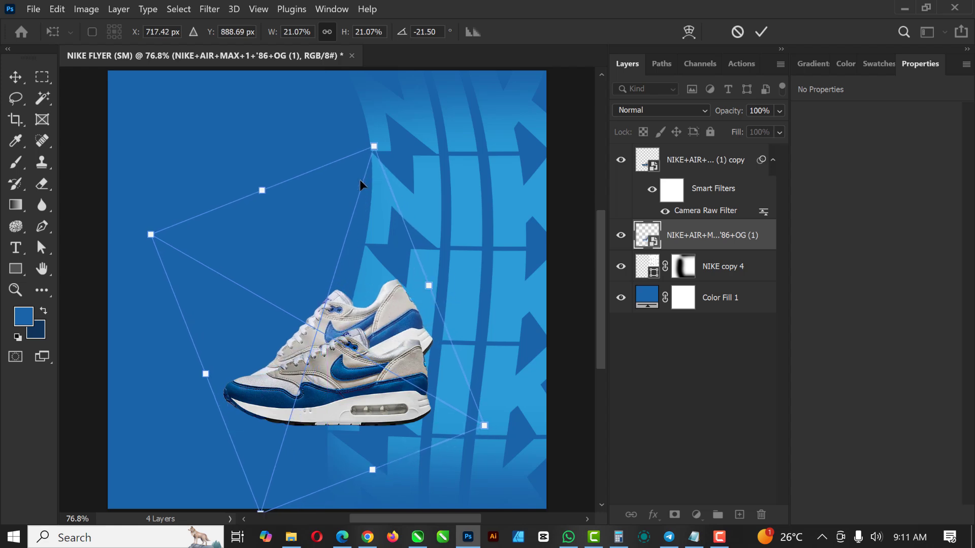
key("Return")
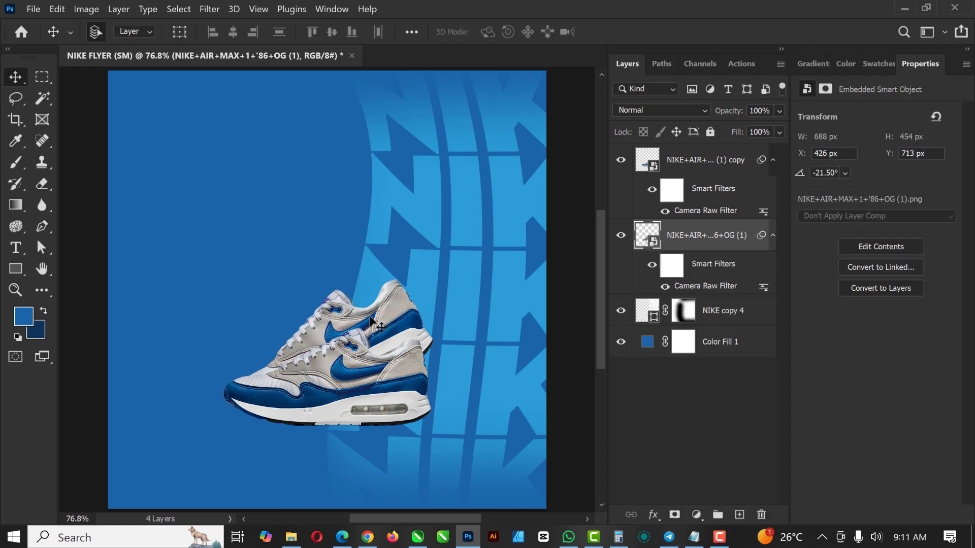
left_click_drag(386, 319, 362, 321)
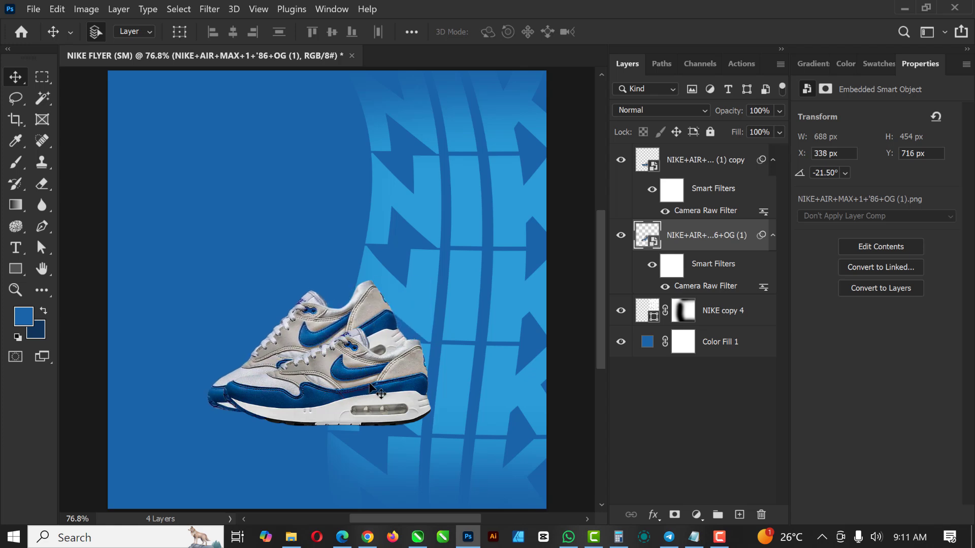
Scale the front shoe to 24.01% and move it to about X 385, Y 885 px.
left_click(381, 409)
key("ctrl+t")
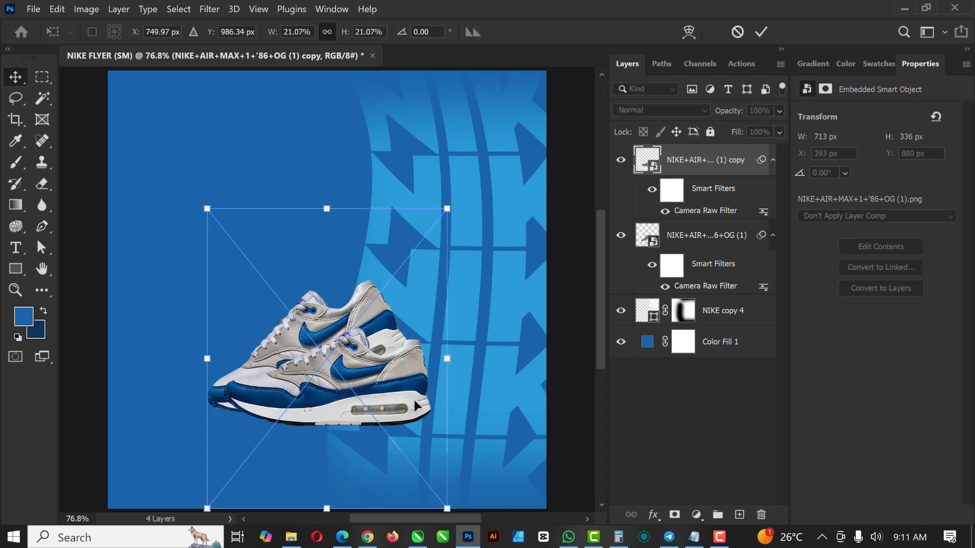
scroll(368, 314, "down", 2)
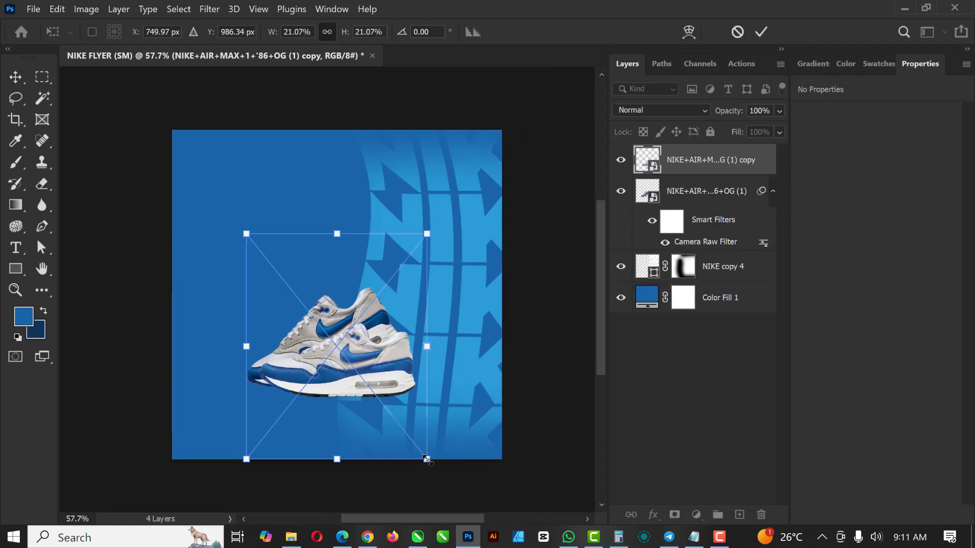
left_click_drag(426, 460, 444, 468)
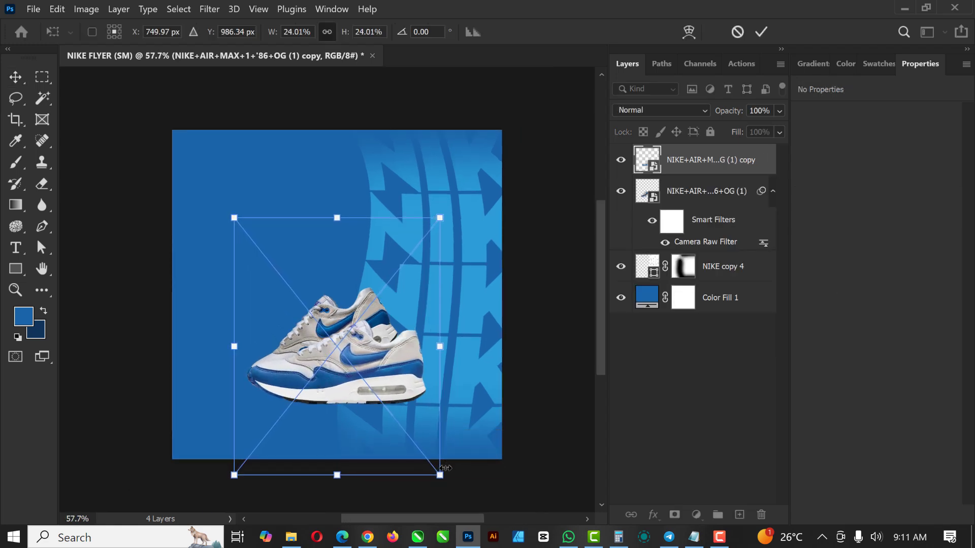
key("Return")
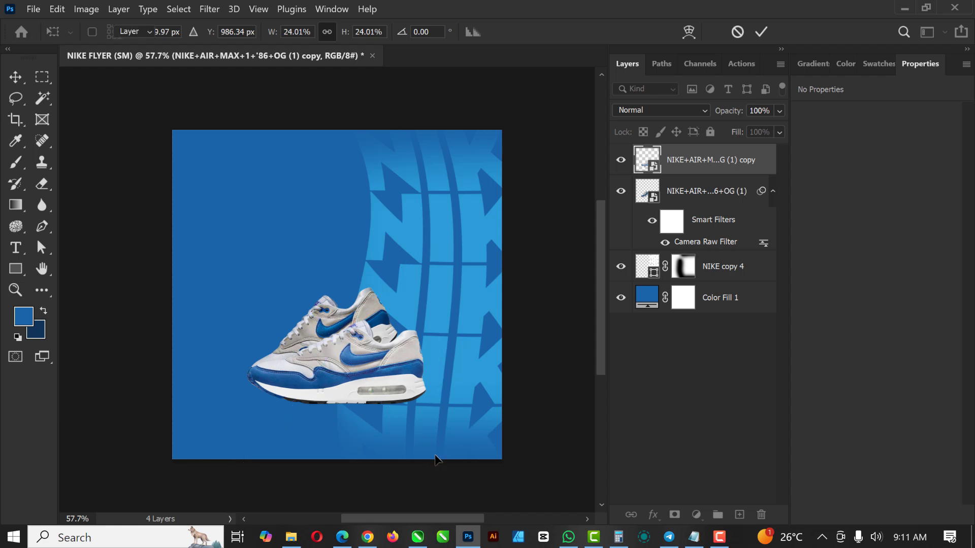
scroll(315, 369, "up", 3)
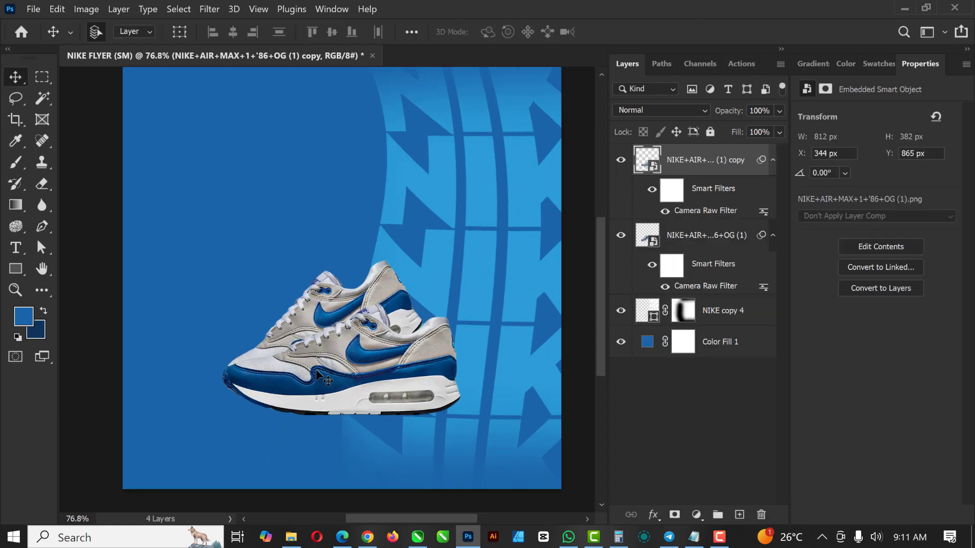
left_click_drag(316, 369, 328, 379)
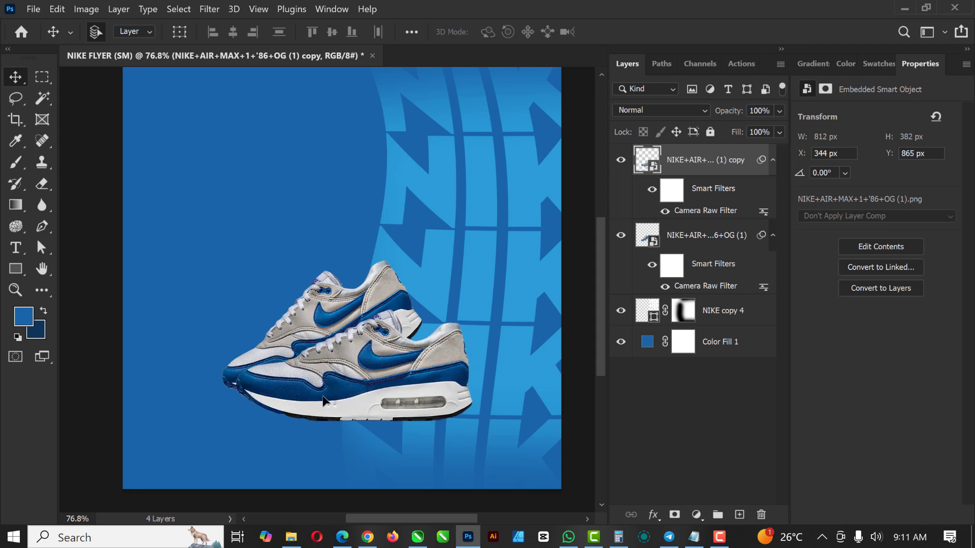
Select both shoe layers and nudge them together slightly up and to the left on the flyer.
scroll(353, 359, "down", 3)
scroll(354, 360, "up", 2)
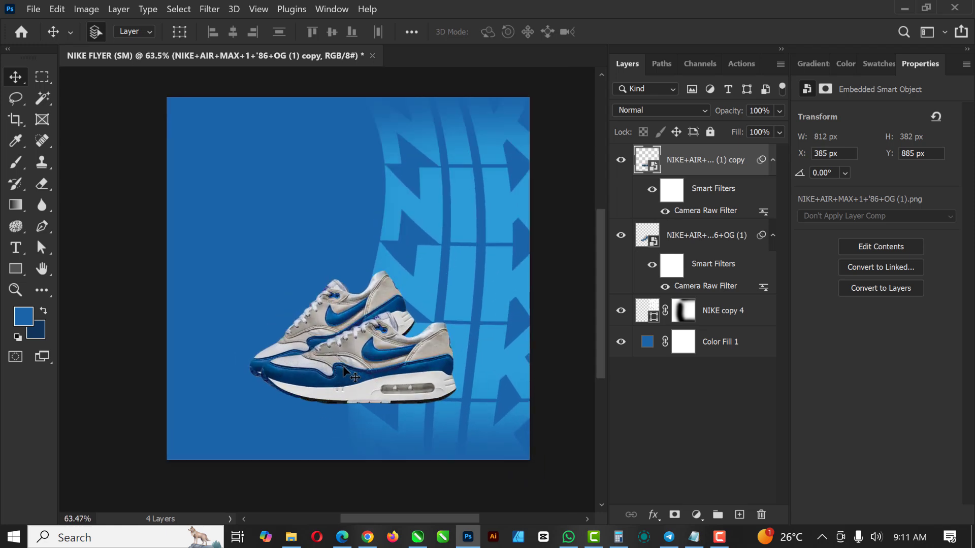
left_click(716, 235, "ctrl")
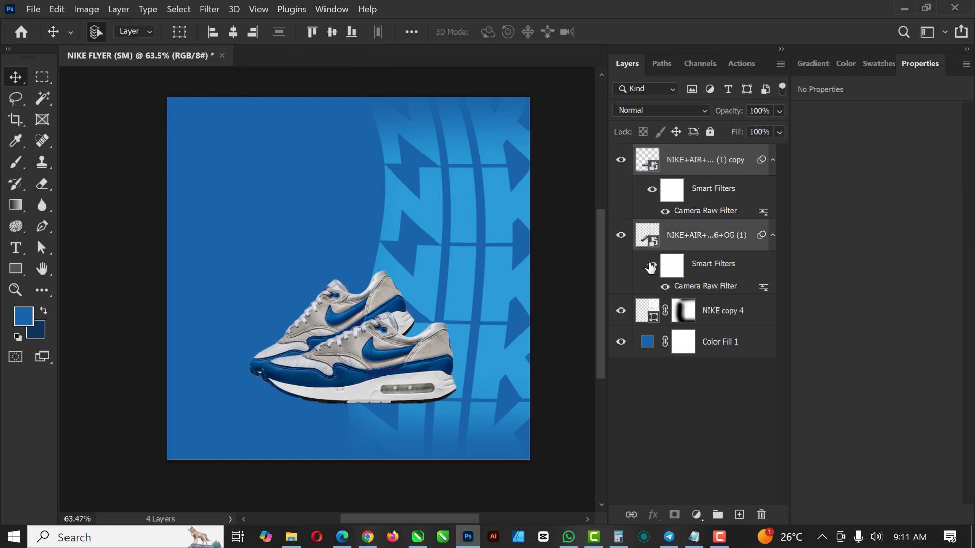
key("Up")
key("Up")
key("Up")
key("Up")
key("Up")
key("Up")
key("Up")
key("Up")
key("Up")
key("Up")
key("Up")
key("Up")
key("Up")
key("Up")
key("Up")
key("Left")
key("Left")
key("Left")
key("Left")
key("Left")
key("Left")
key("Left")
key("Left")
key("Left")
key("Left")
key("Left")
key("Left")
key("Left")
key("Left")
key("Left")
key("Left")
key("Left")
key("Left")
key("Left")
key("Left")
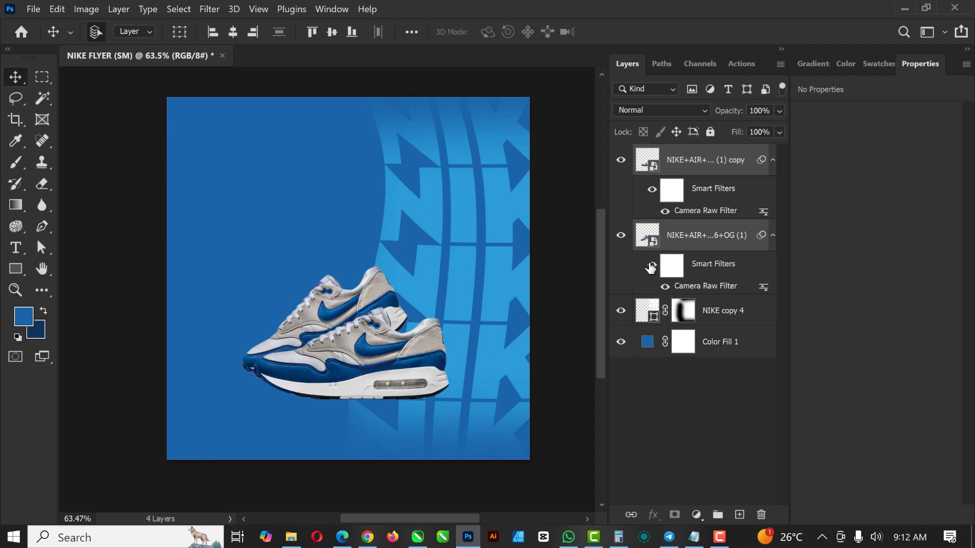
Add a new empty layer directly above the NIKE lettering layer and swap the foreground and background colors.
scroll(405, 234, "down", 1)
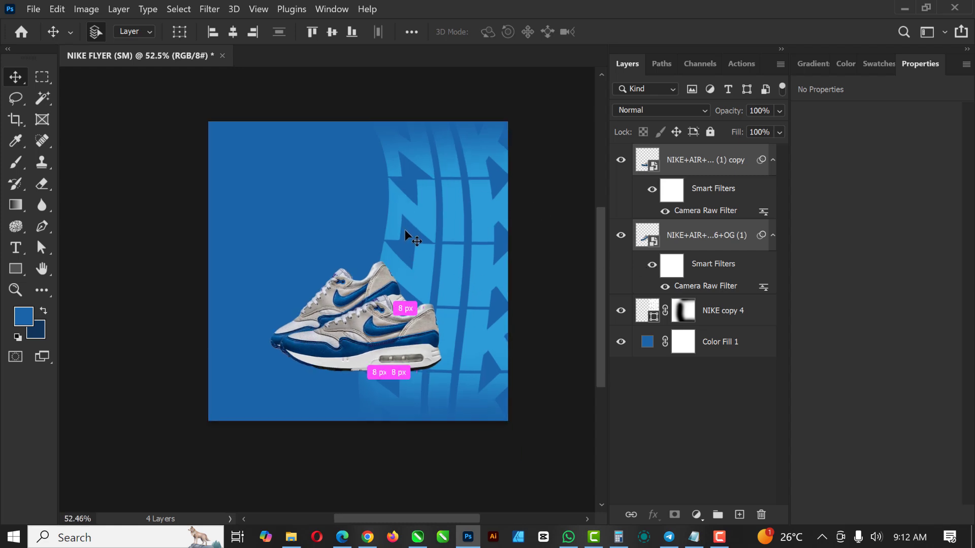
scroll(405, 231, "up", 2)
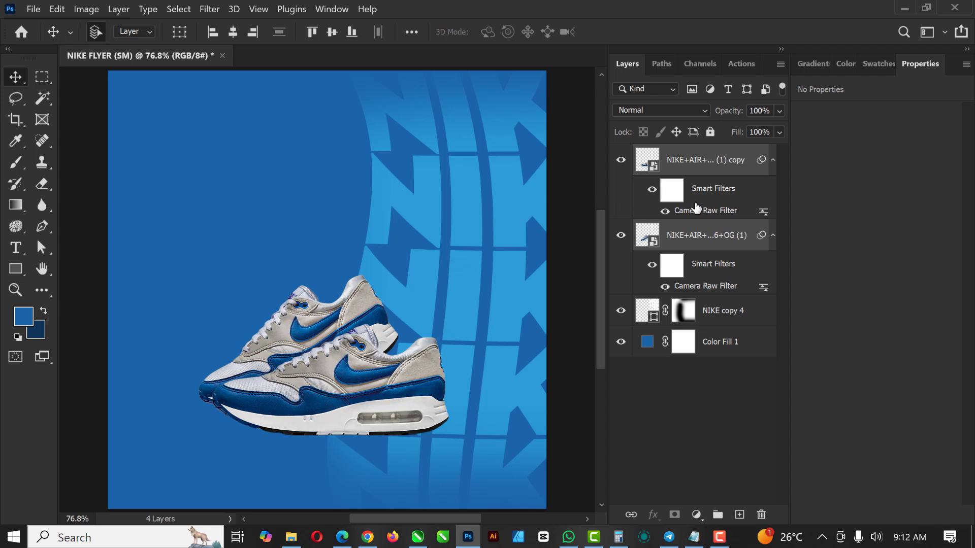
left_click(741, 318)
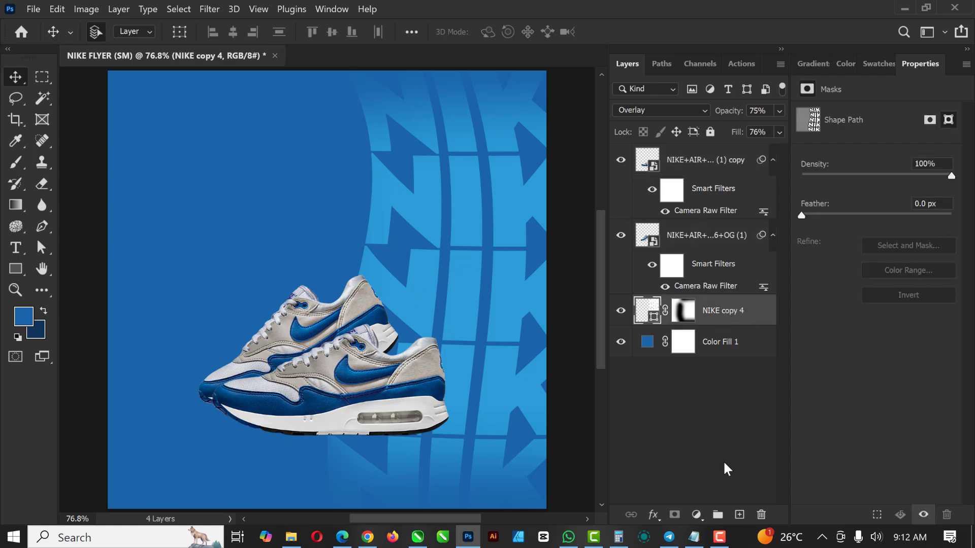
left_click(740, 515)
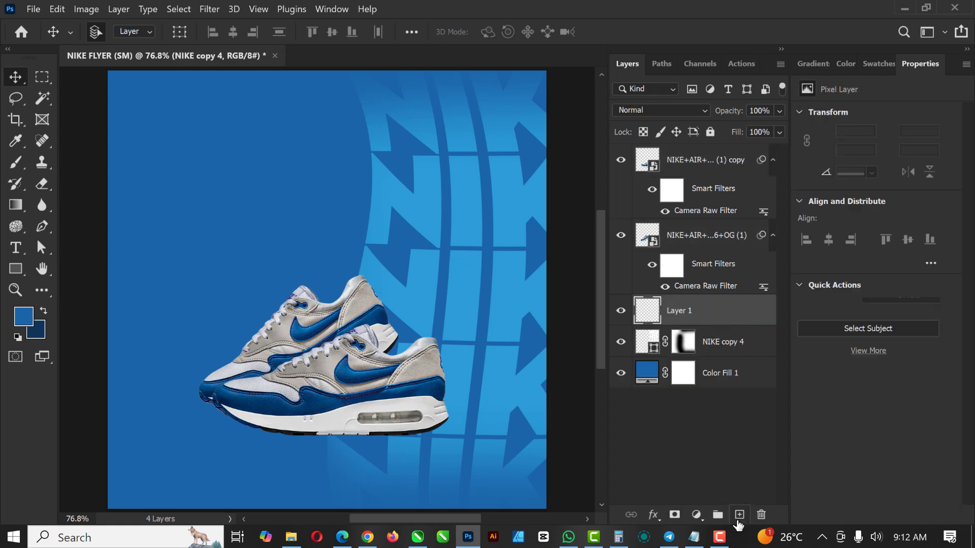
left_click(43, 312)
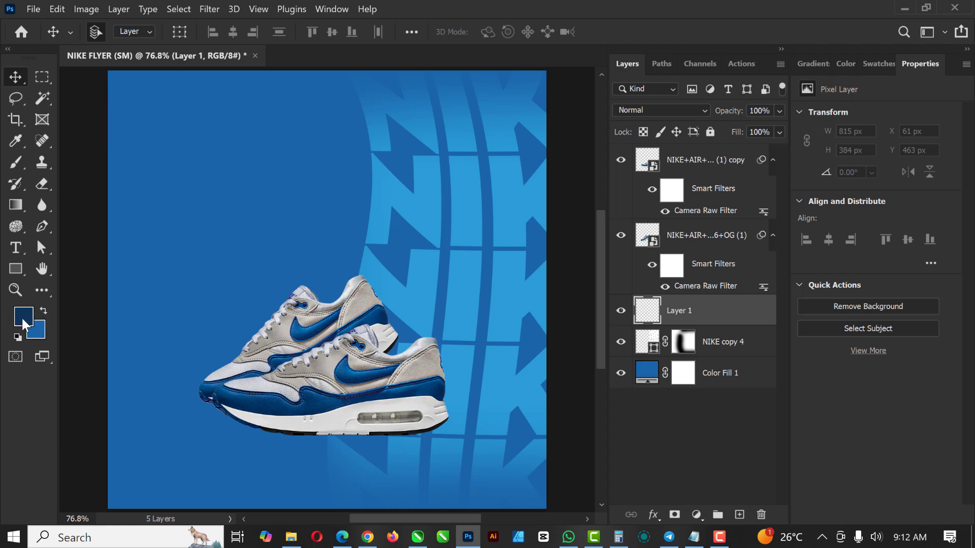
left_click(24, 323)
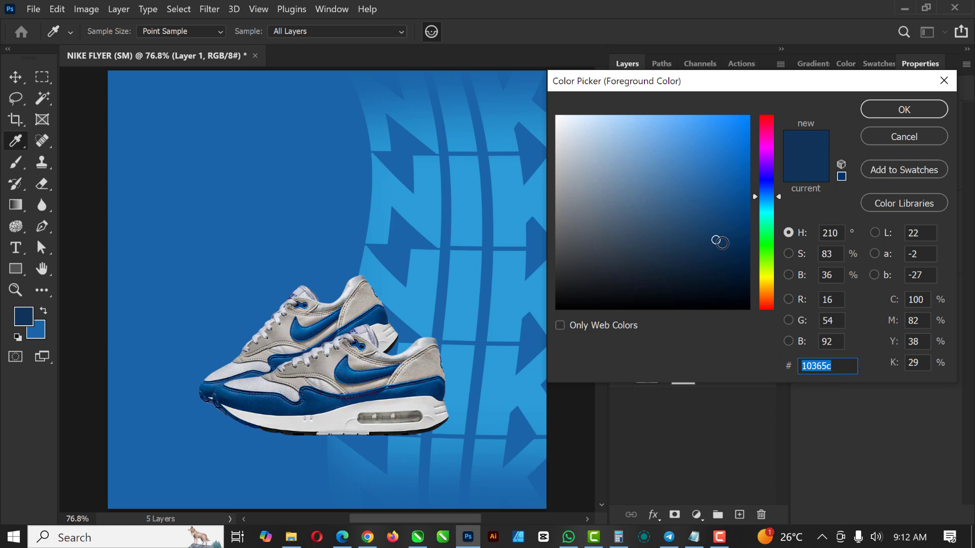
left_click_drag(716, 241, 730, 270)
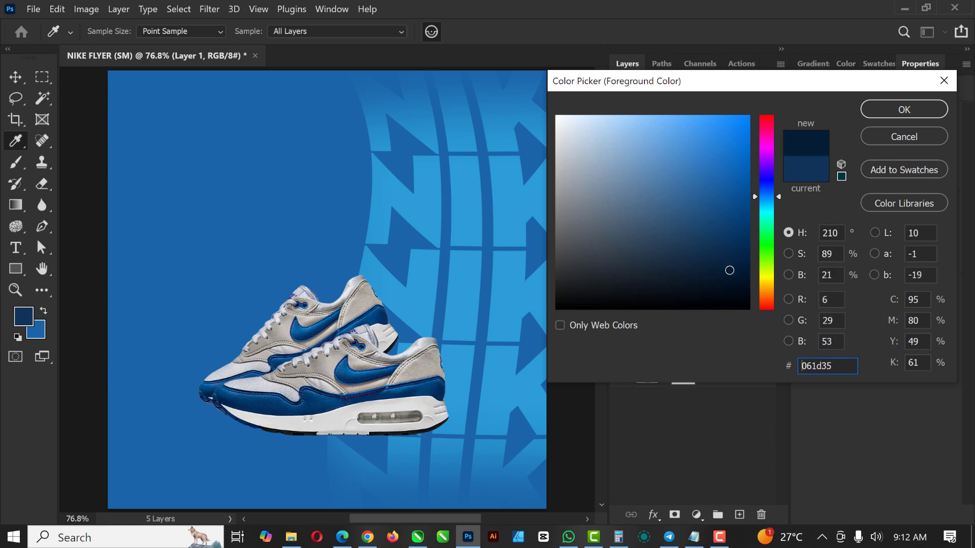
left_click(903, 140)
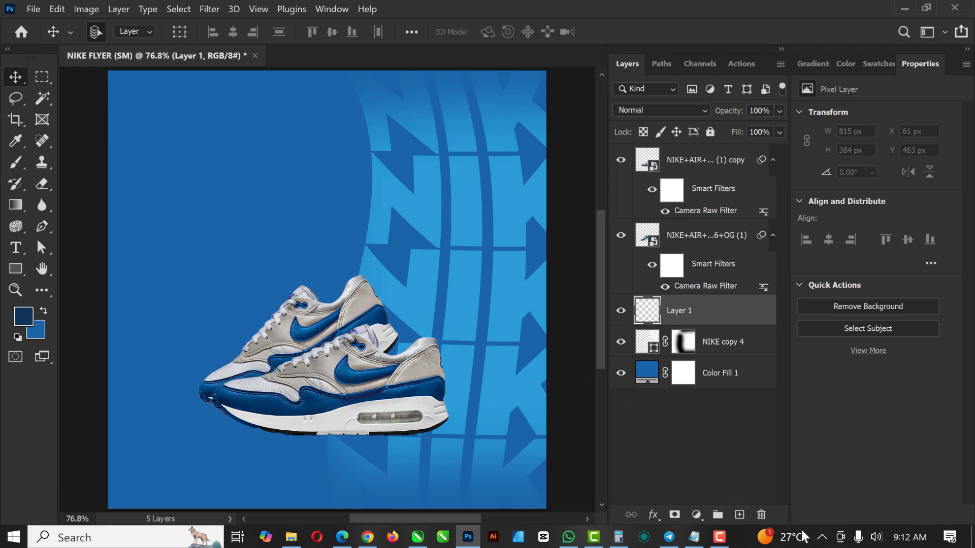
Copy the color code 041220 from the Notepad notes and set it as the foreground color.
left_click(693, 536)
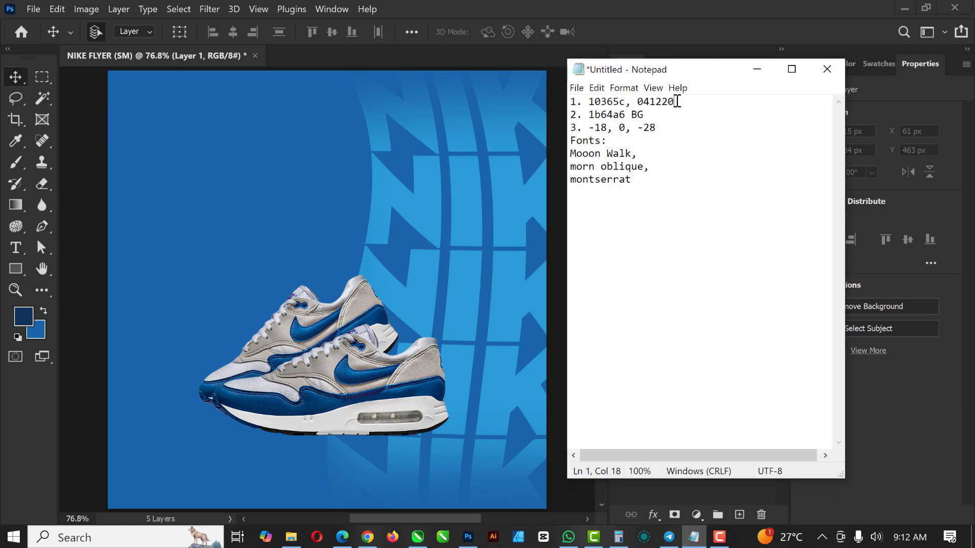
double_click(652, 101)
key("ctrl+c")
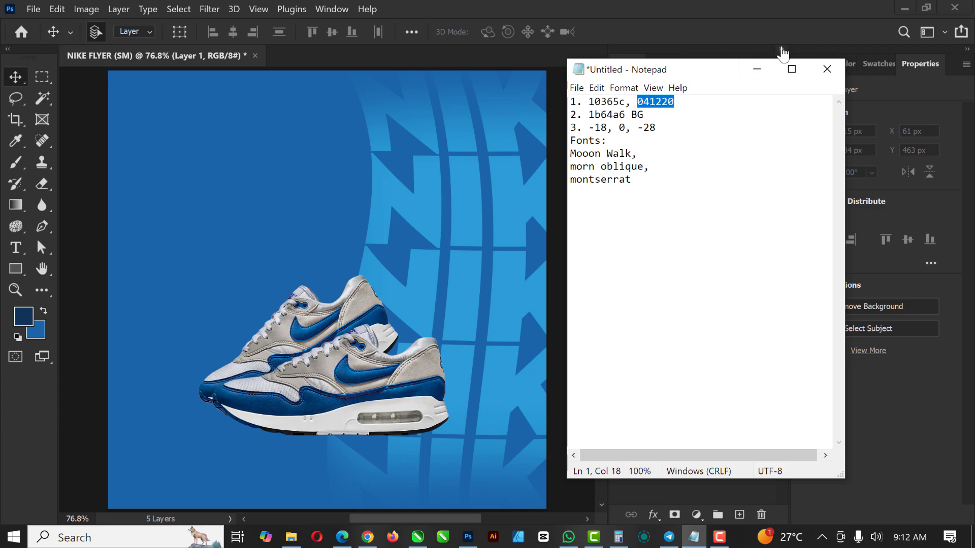
left_click(757, 69)
left_click(24, 322)
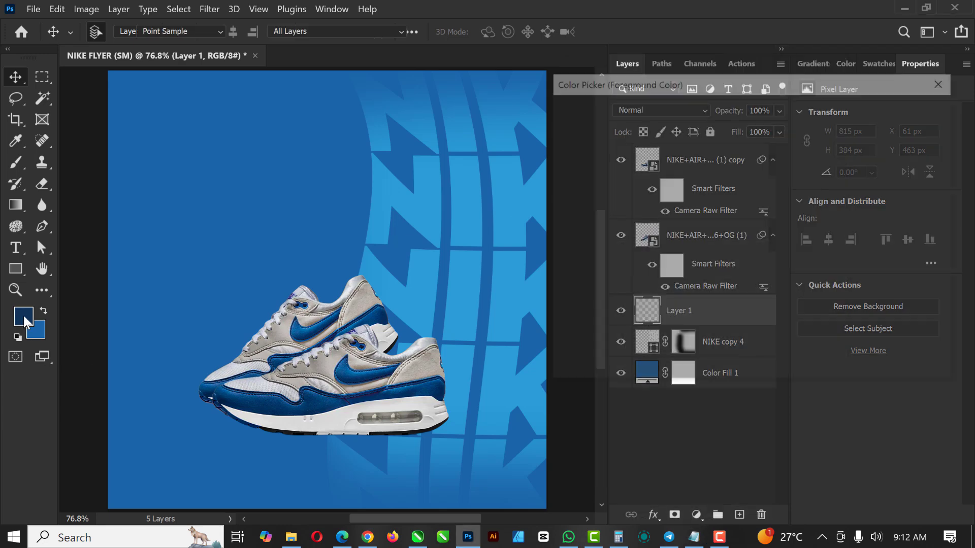
left_click_drag(843, 363, 793, 366)
key("ctrl+v")
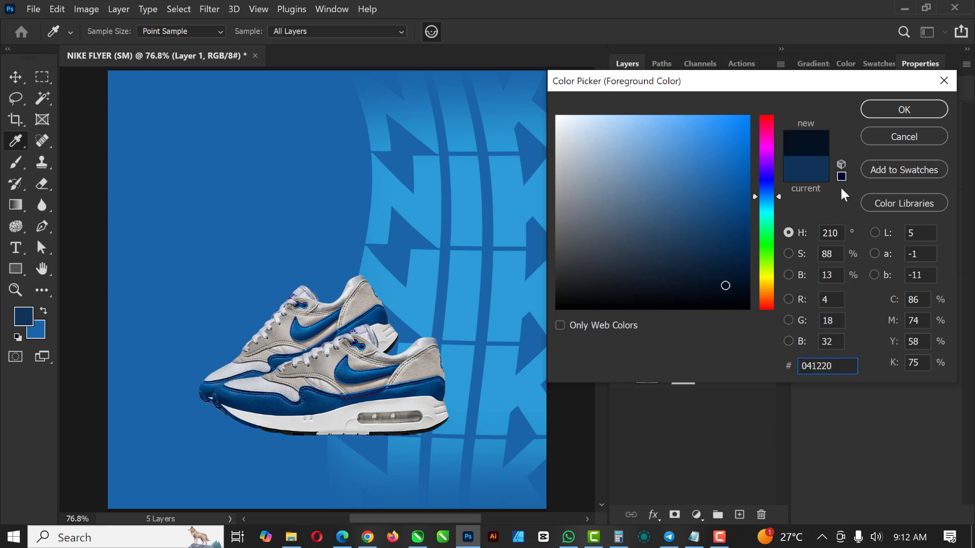
left_click(893, 111)
key("v")
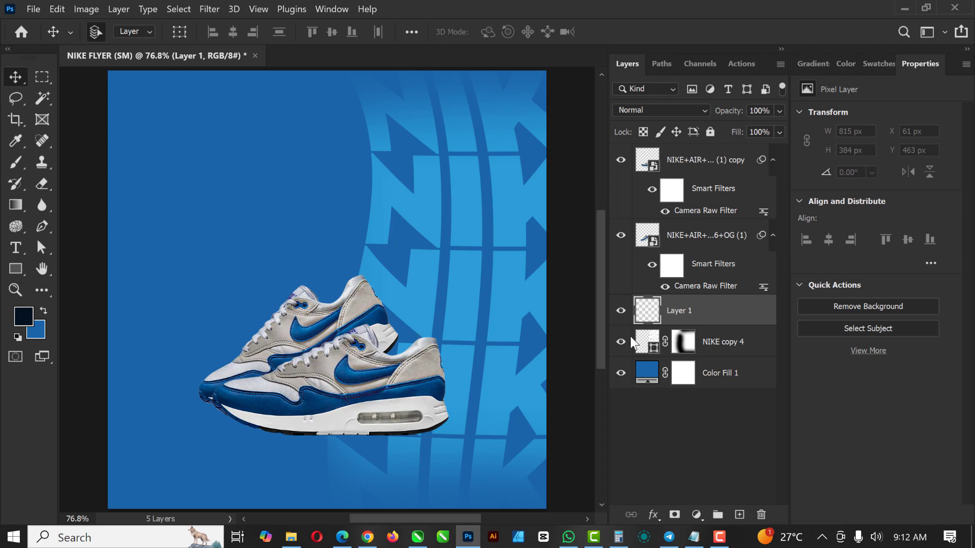
Flatten the soft round brush tip at 0% hardness into a very thin horizontal ellipse.
left_click(16, 162)
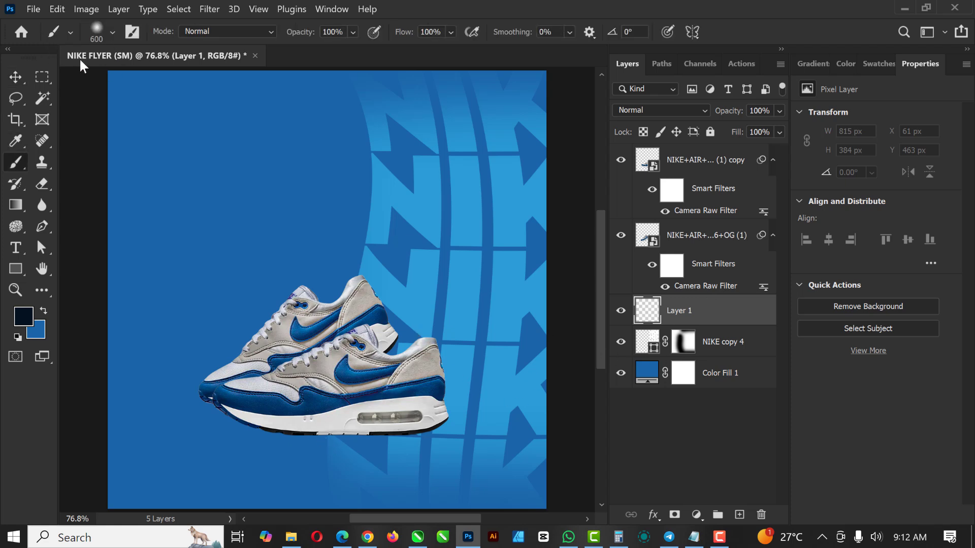
left_click(308, 197)
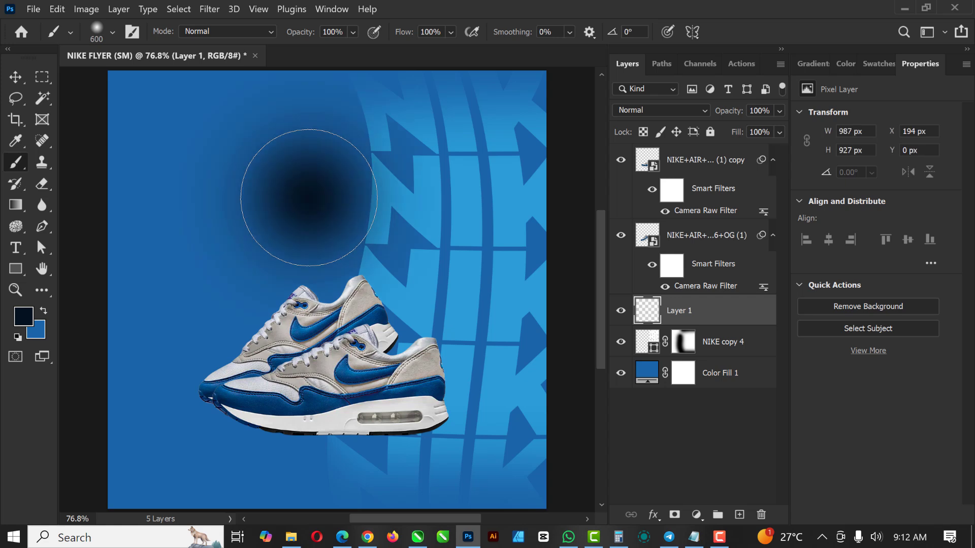
key("ctrl+z")
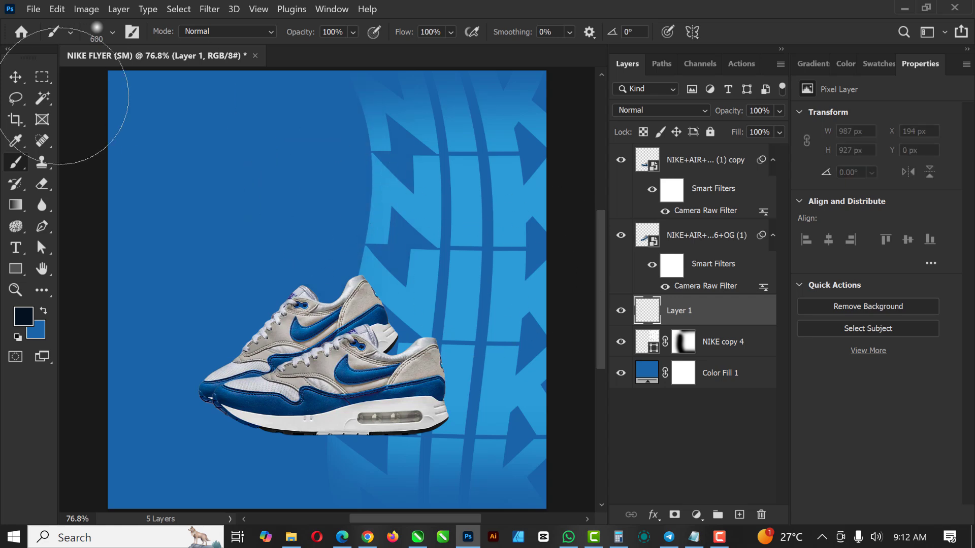
left_click(113, 32)
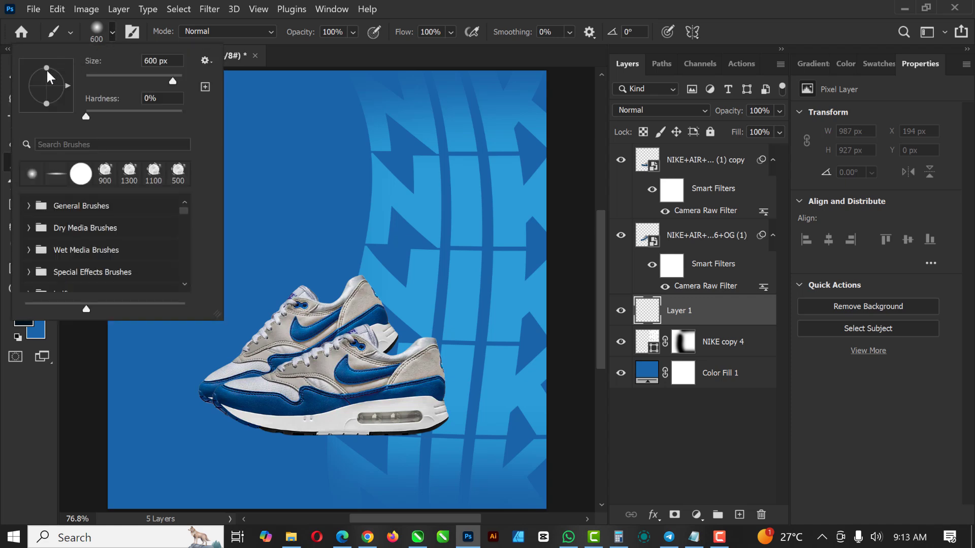
left_click_drag(50, 85, 50, 84)
left_click_drag(49, 82, 53, 82)
left_click_drag(53, 84, 56, 92)
left_click(724, 321)
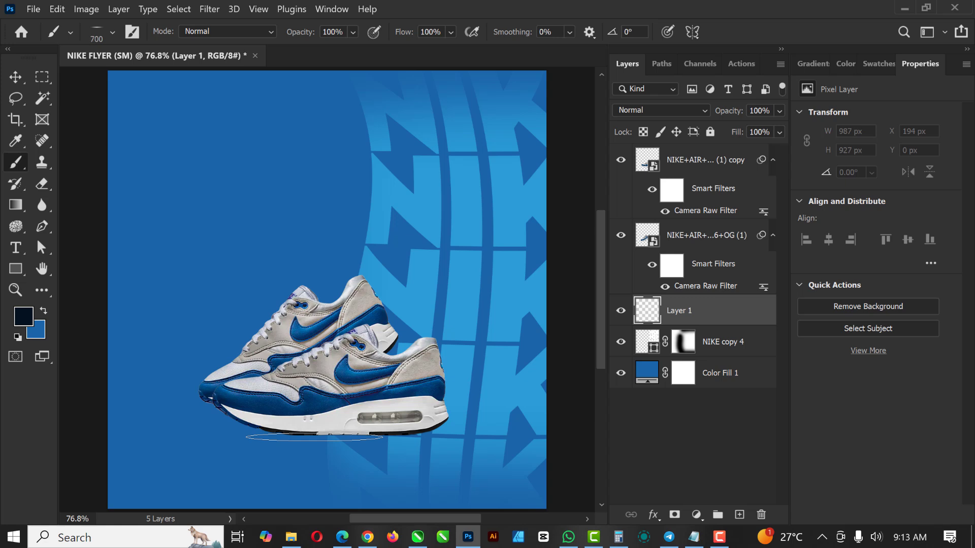
Paint a wide dark shadow beneath the front shoe's sole on Layer 1 with the flattened brush at 1000 px.
key("bracketright")
key("bracketright")
key("bracketright")
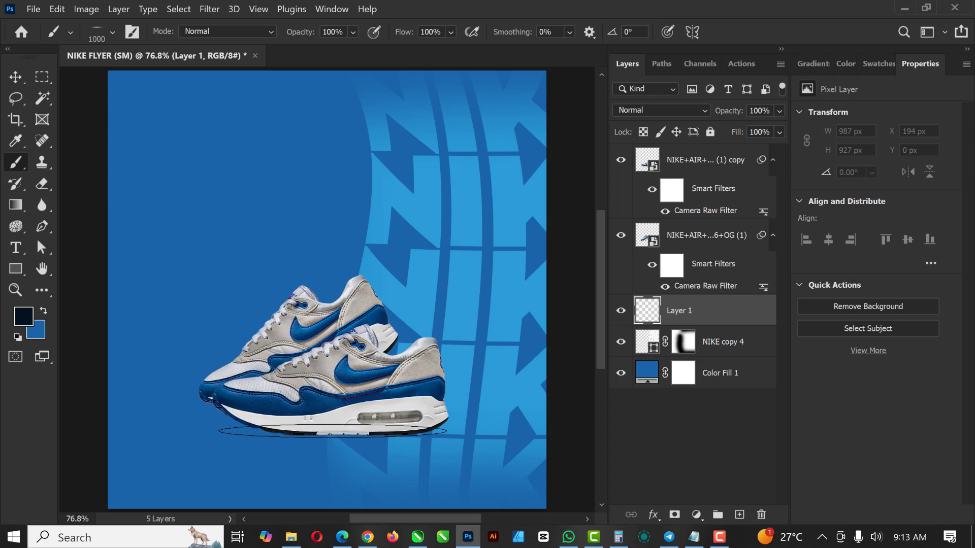
left_click(330, 433)
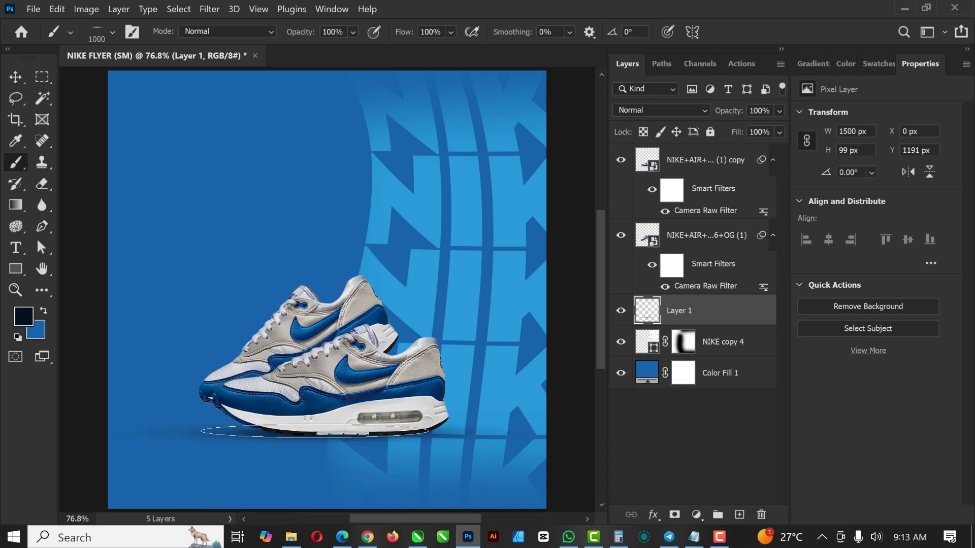
Add darker, tighter shadows under the front sole and the rear shoe's toe with the flattened brush at 700 px.
key("bracketleft")
key("bracketleft")
key("bracketleft")
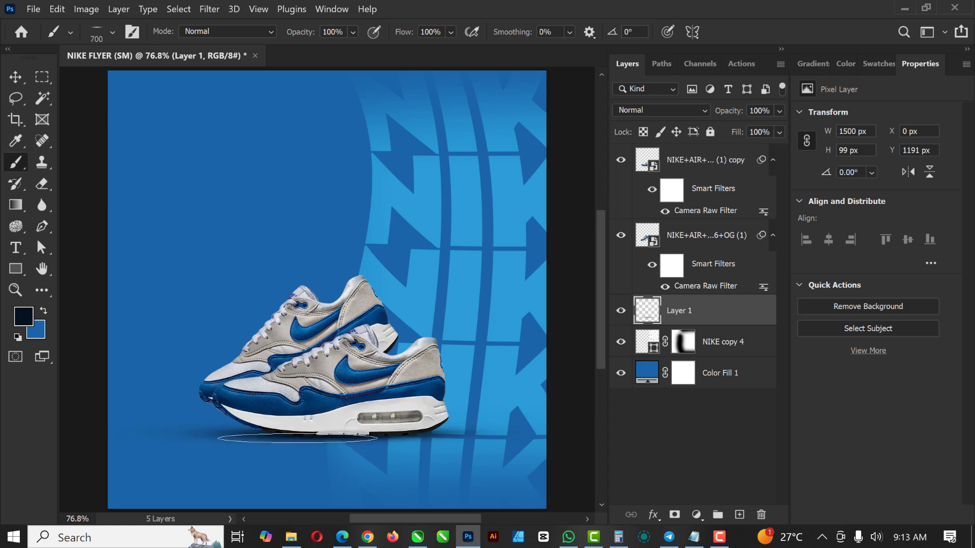
left_click(297, 439)
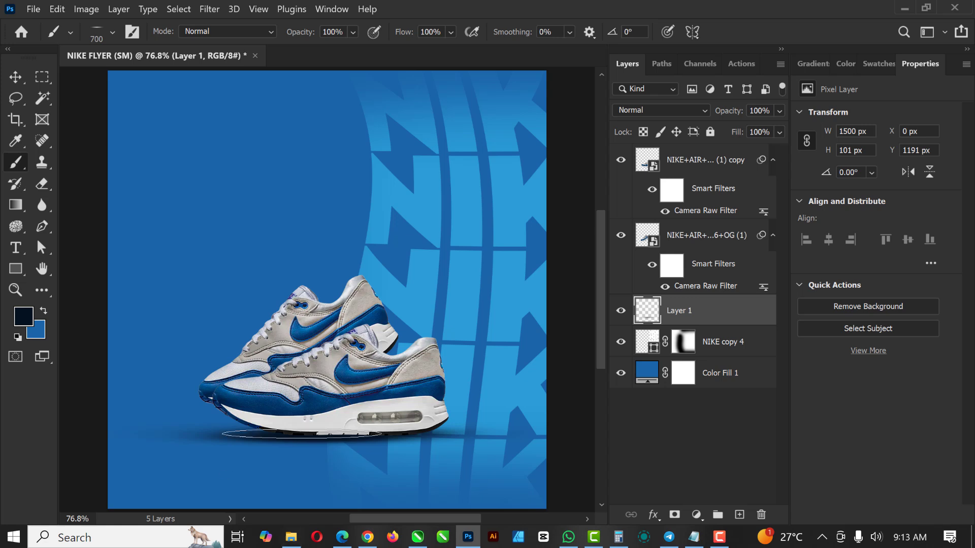
left_click(304, 419)
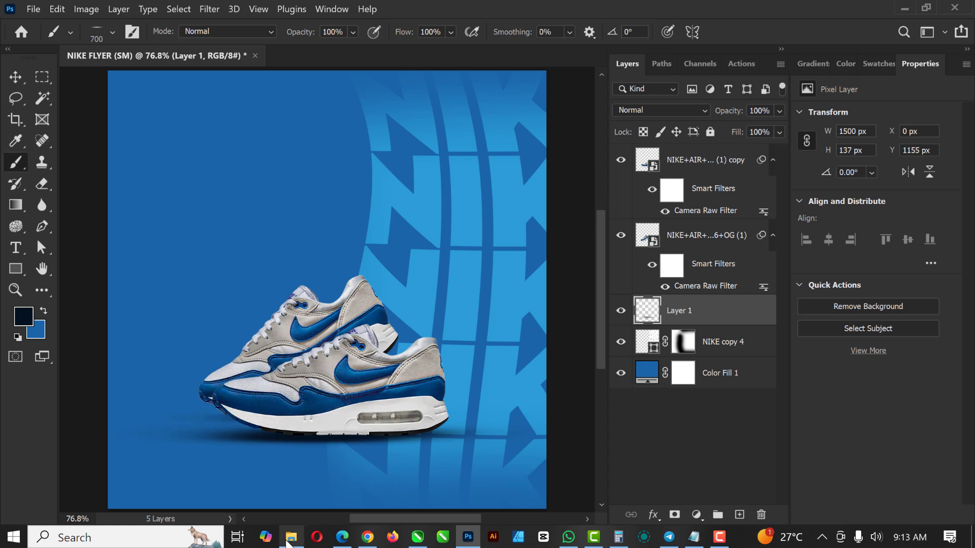
left_click(285, 417)
scroll(316, 483, "down", 3)
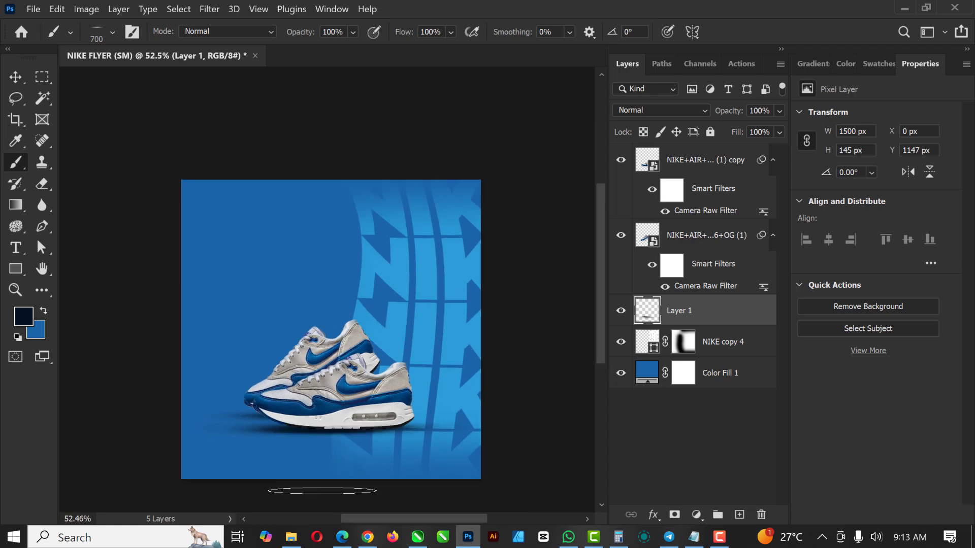
scroll(322, 490, "up", 4)
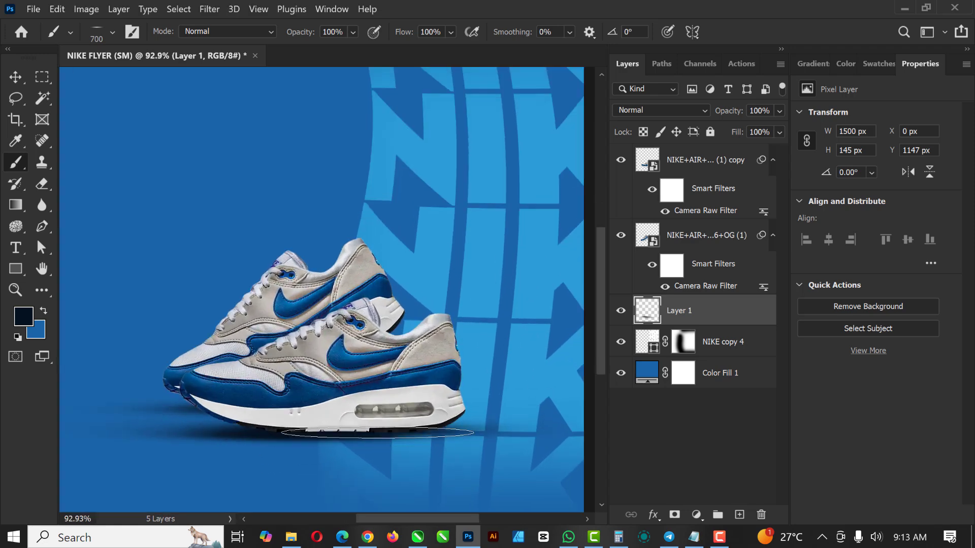
scroll(378, 432, "down", 2)
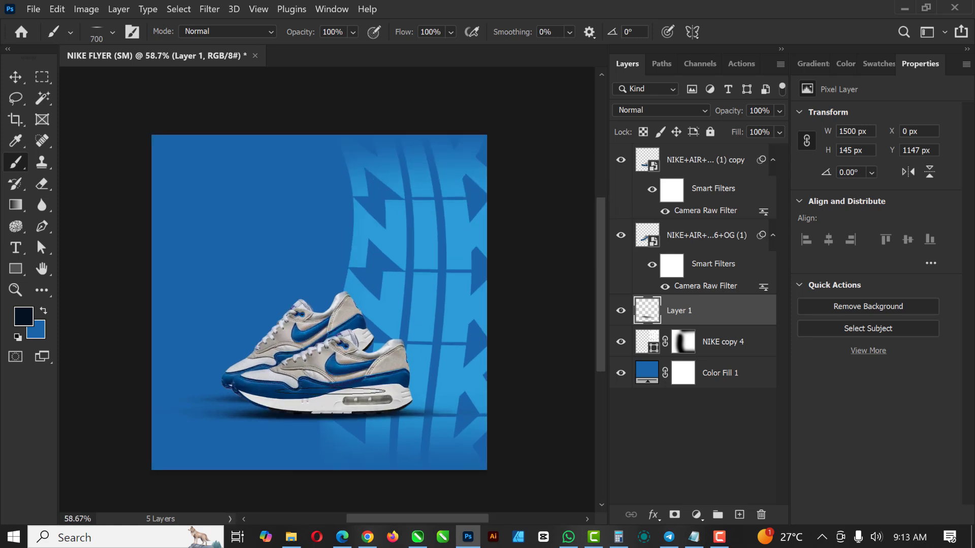
Restore the brush tip from a thin ellipse to a full circle.
left_click(14, 79)
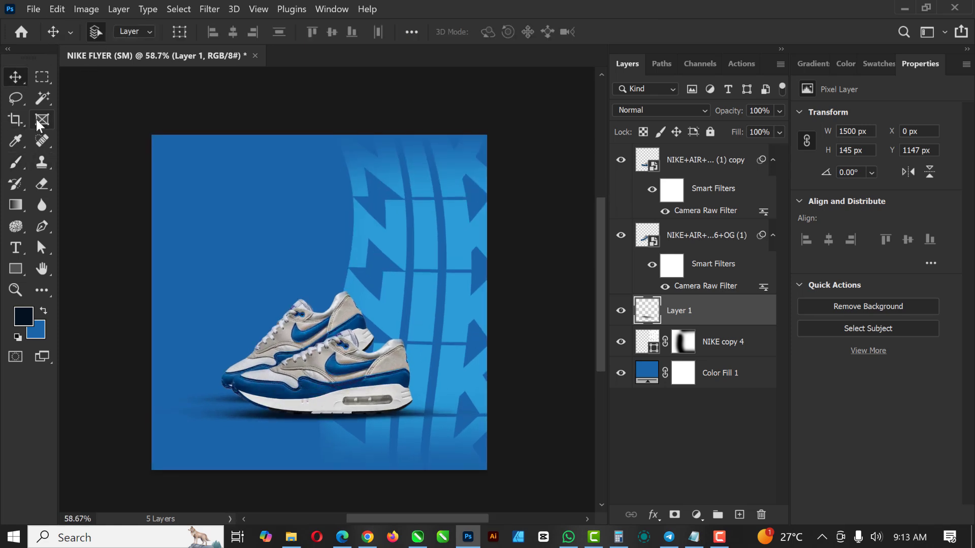
left_click(16, 163)
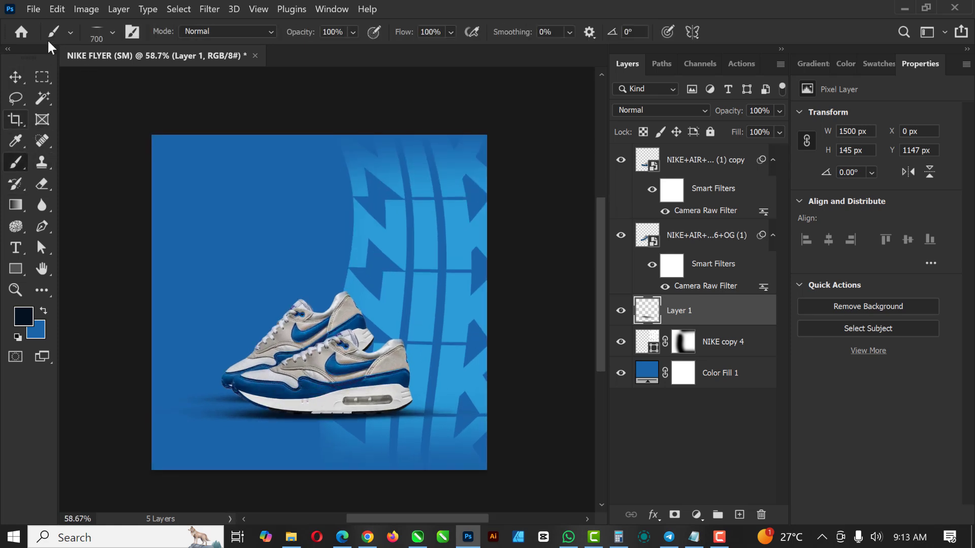
left_click(112, 34)
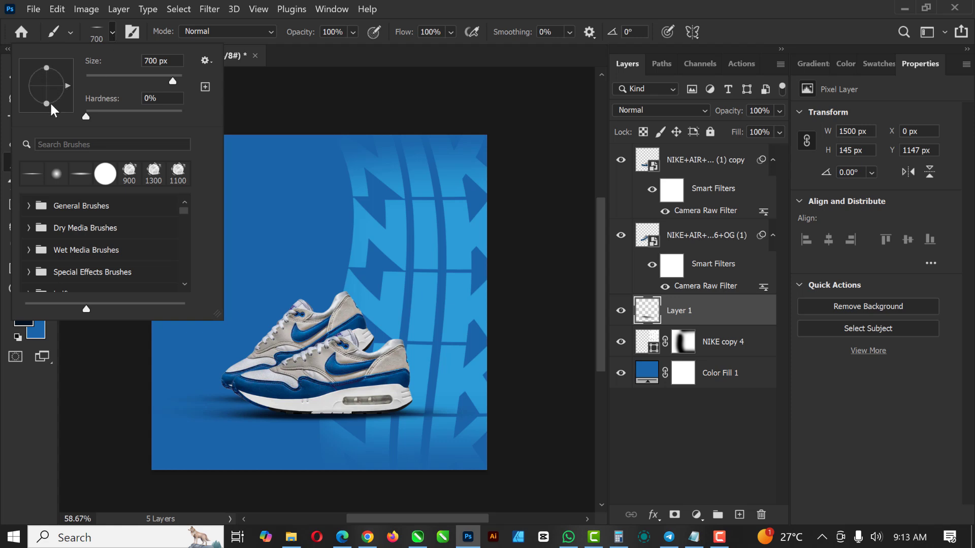
left_click_drag(51, 104, 50, 118)
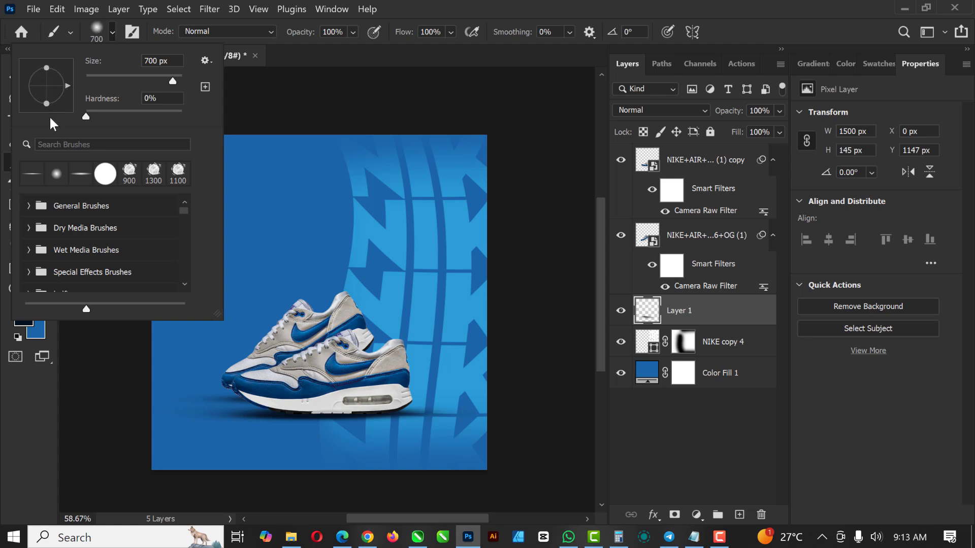
Rename the painted shadow layer as SHADOW.
left_click(700, 318)
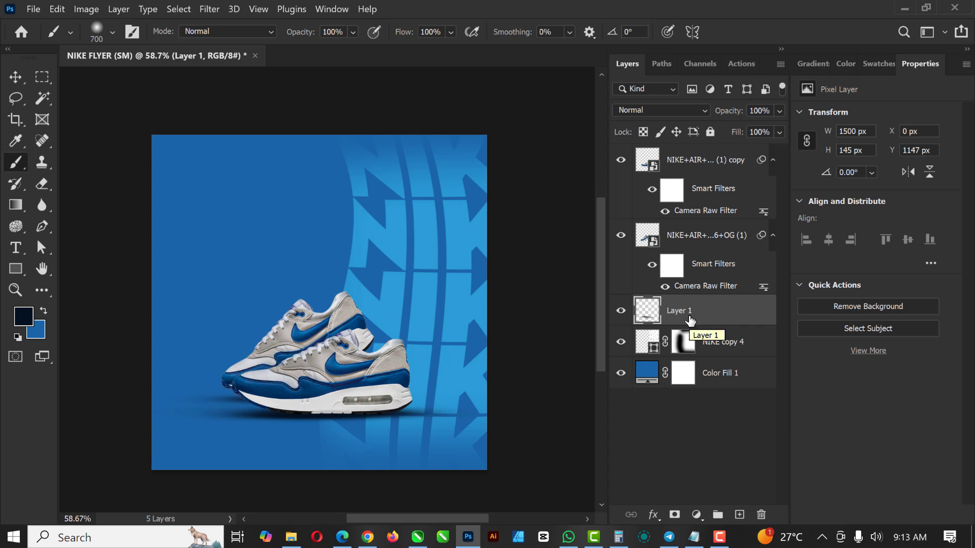
double_click(682, 313)
type("SHADOW")
key("Return")
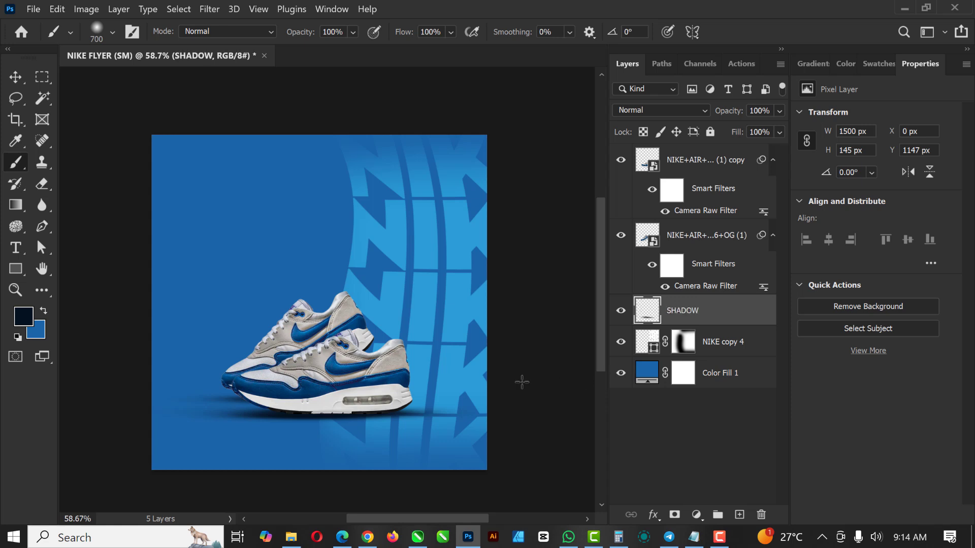
Group both shoe layers with the SHADOW layer and name the group SNEAKERS.
left_click(713, 162, "shift")
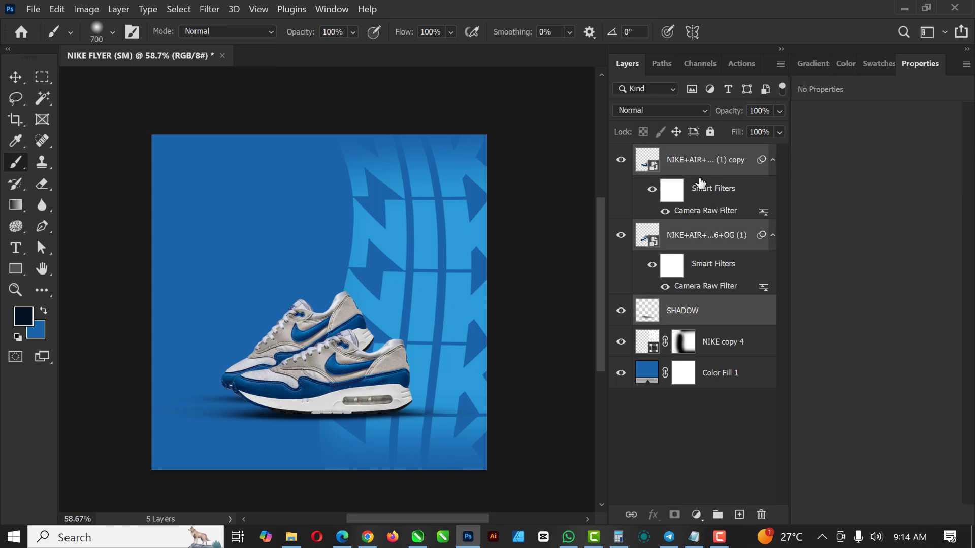
key("ctrl+g")
double_click(674, 153)
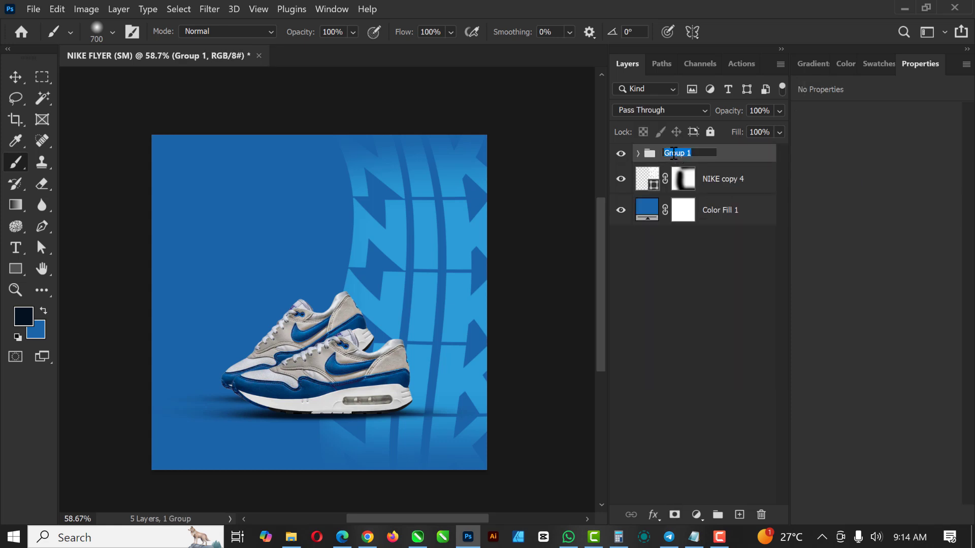
type("SNEAKERS")
key("Return")
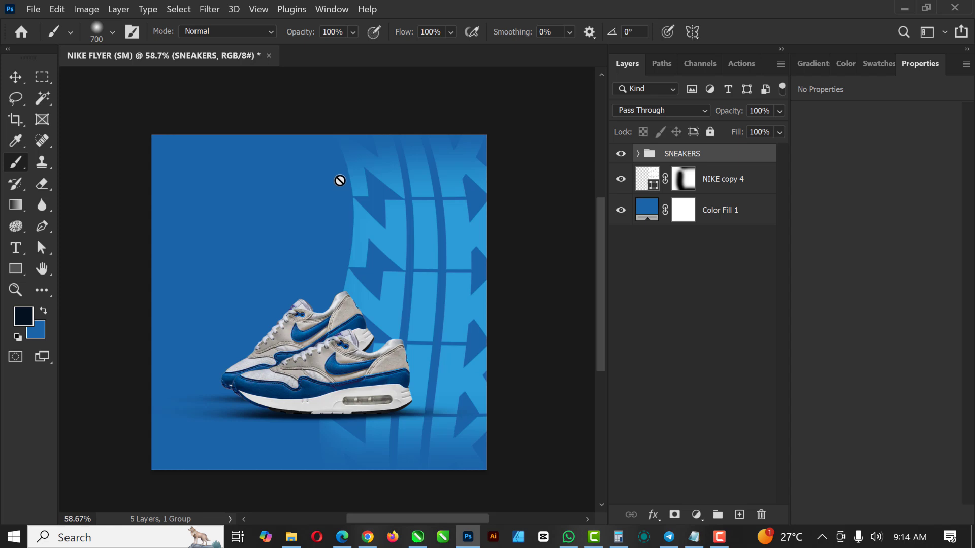
Place the blue cube image from the NIKE folder, scale it to about 441 × 439 px and move it to about X 907, Y 172 px.
left_click(17, 75)
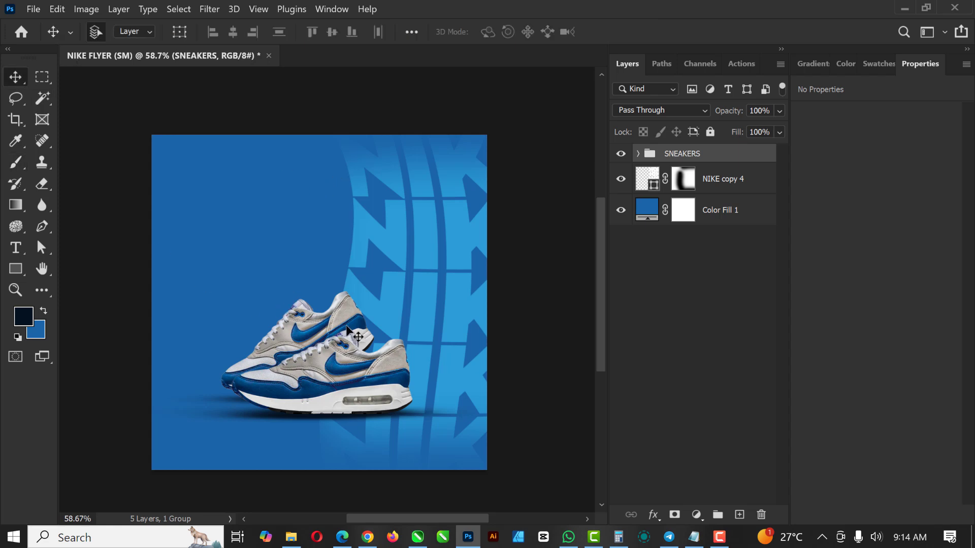
scroll(346, 325, "up", 1)
left_click_drag(346, 325, 346, 325)
scroll(262, 359, "up", 2)
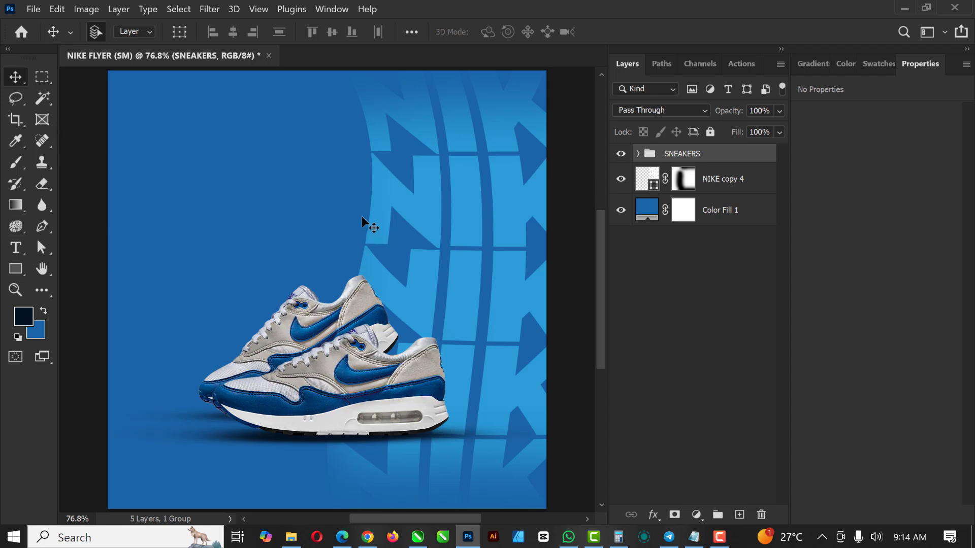
scroll(361, 215, "down", 1)
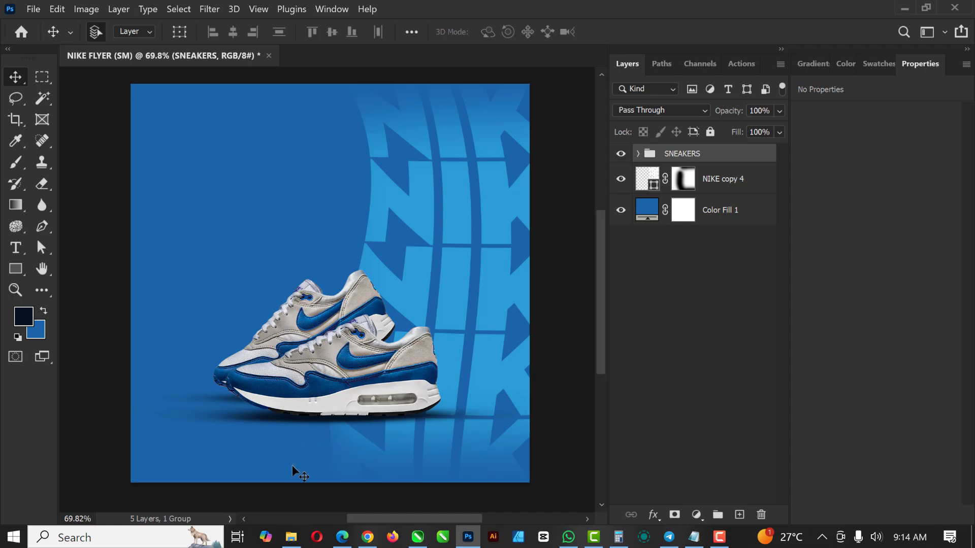
left_click(291, 537)
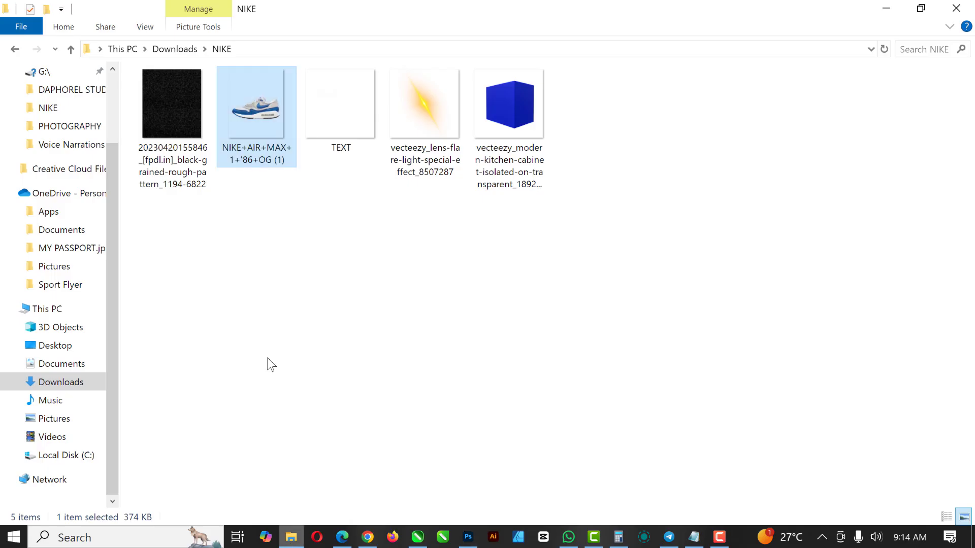
left_click(513, 105)
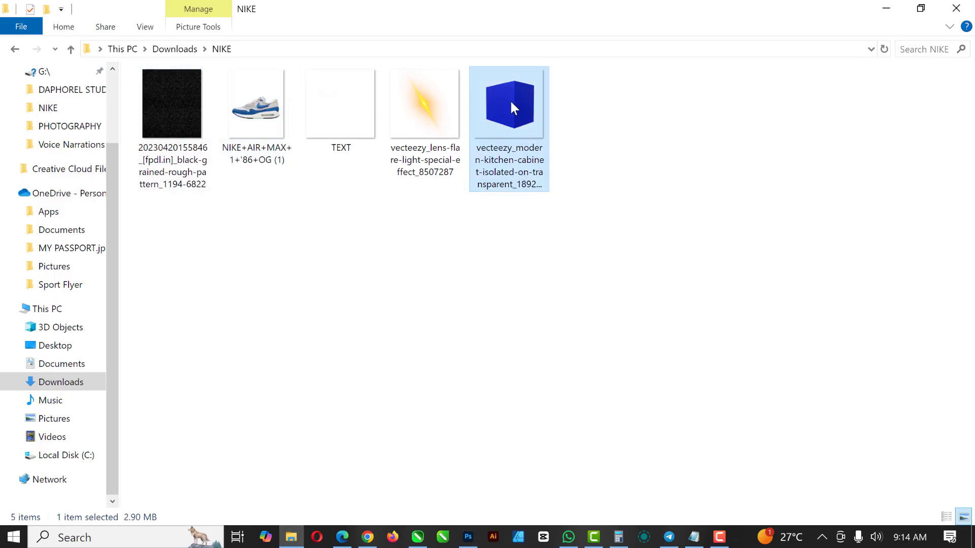
left_click_drag(510, 103, 301, 188)
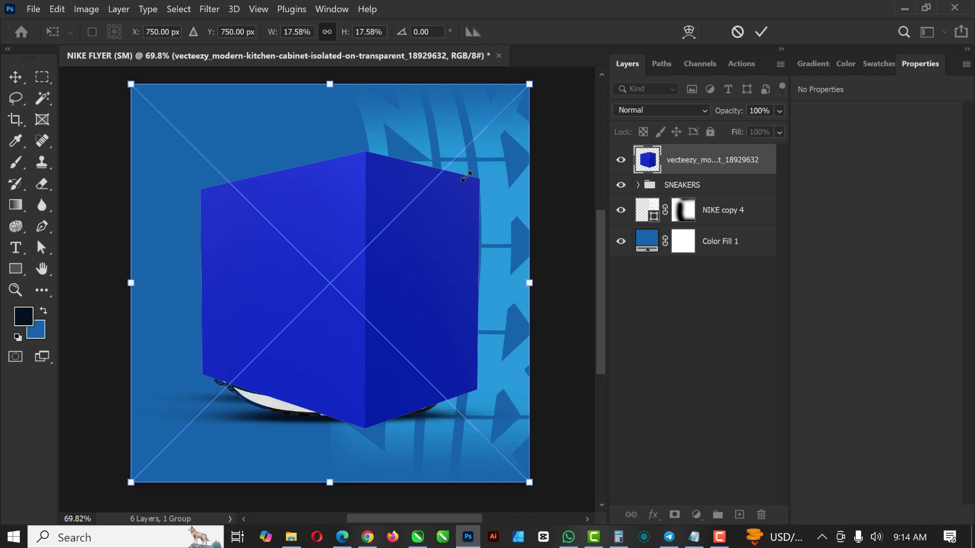
left_click_drag(466, 176, 434, 216)
key("Return")
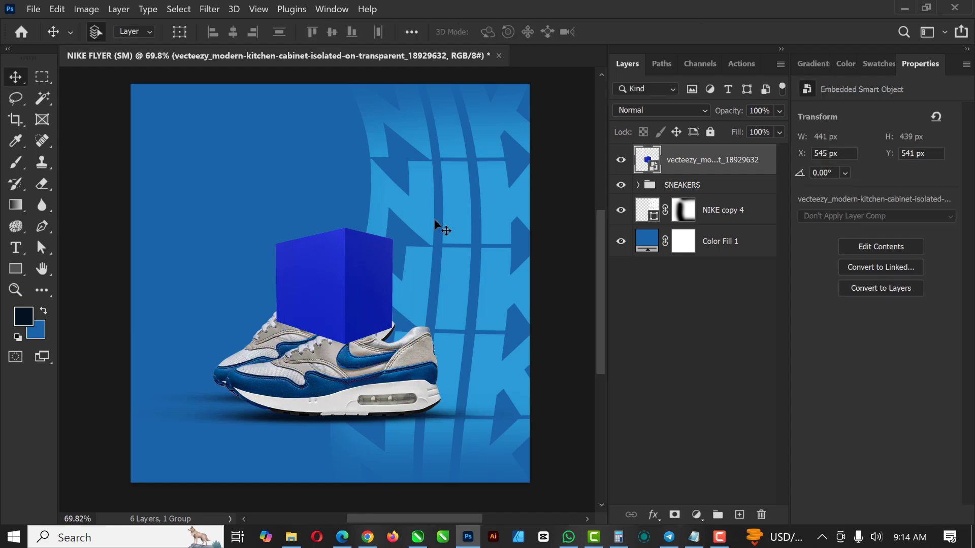
left_click_drag(343, 284, 439, 188)
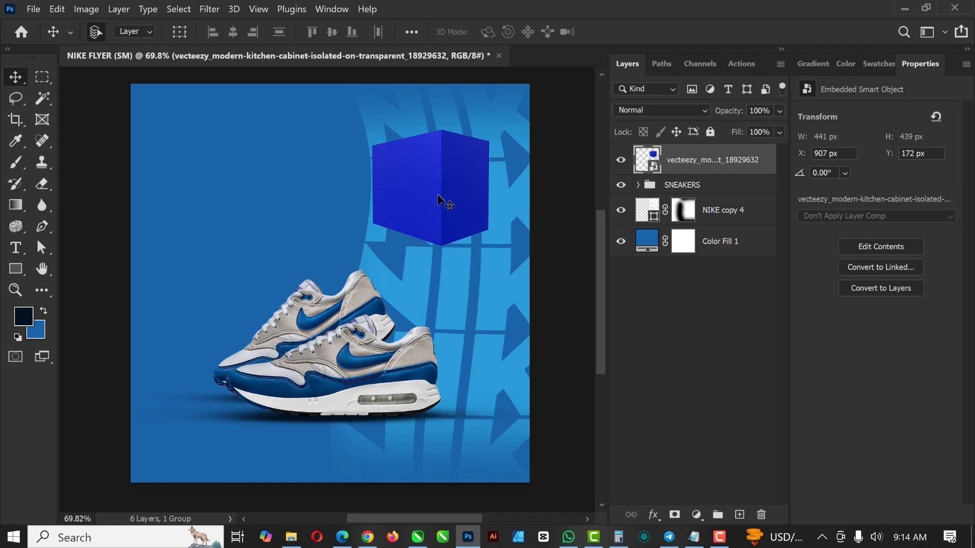
Rotate the blue cube by 39.91°, stretch its height to 11.24%, and move it to about X 1037, Y -200 px.
key("ctrl+t")
left_click_drag(545, 175, 522, 239)
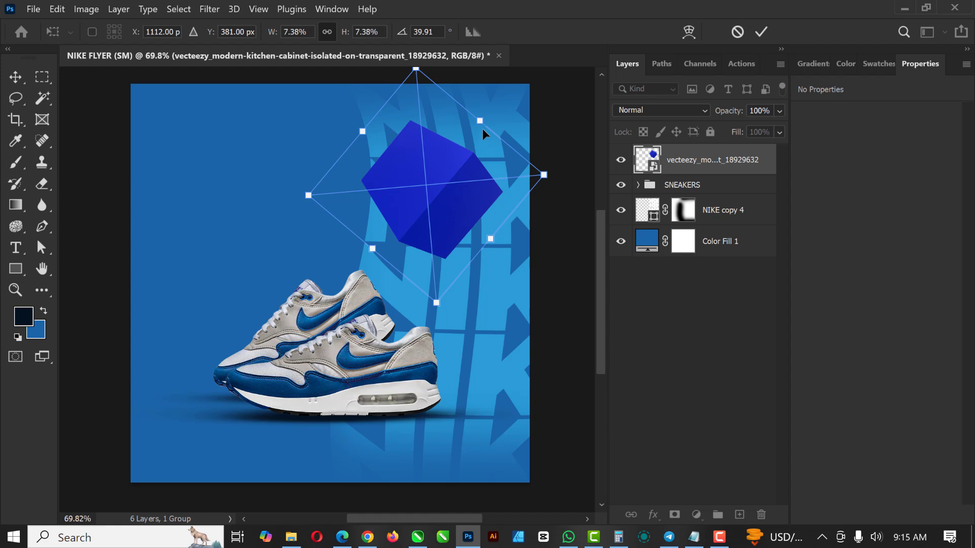
left_click_drag(479, 120, 533, 99)
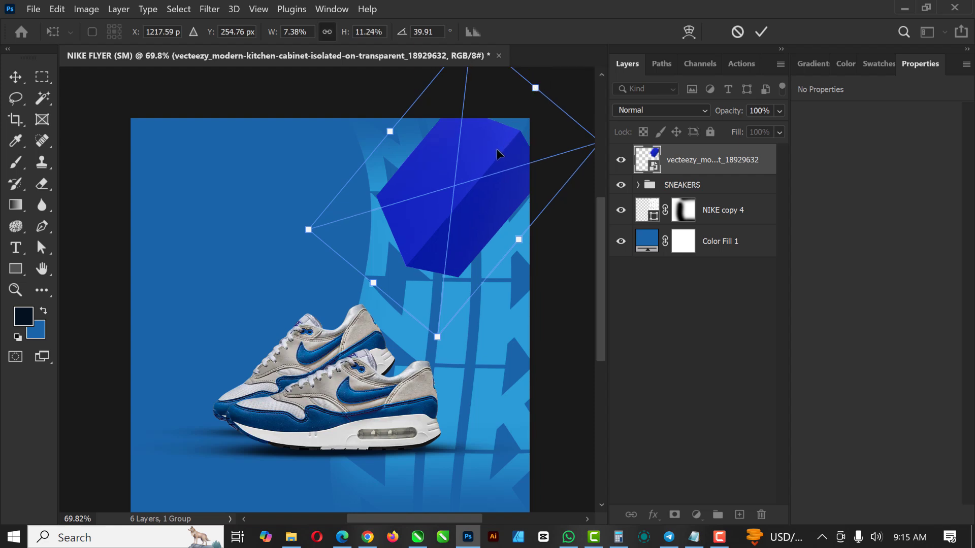
key("Return")
left_click_drag(438, 234, 469, 191)
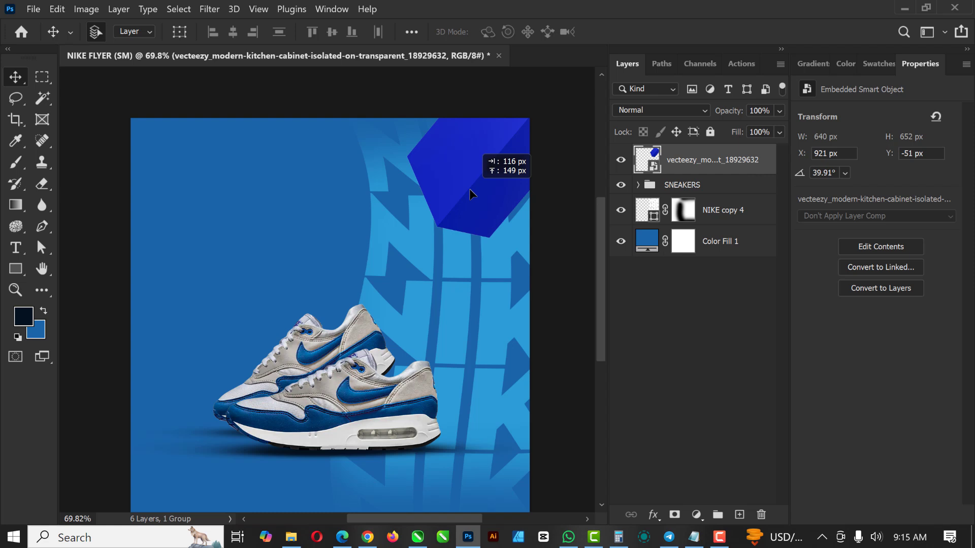
scroll(355, 214, "down", 4)
scroll(458, 189, "up", 2)
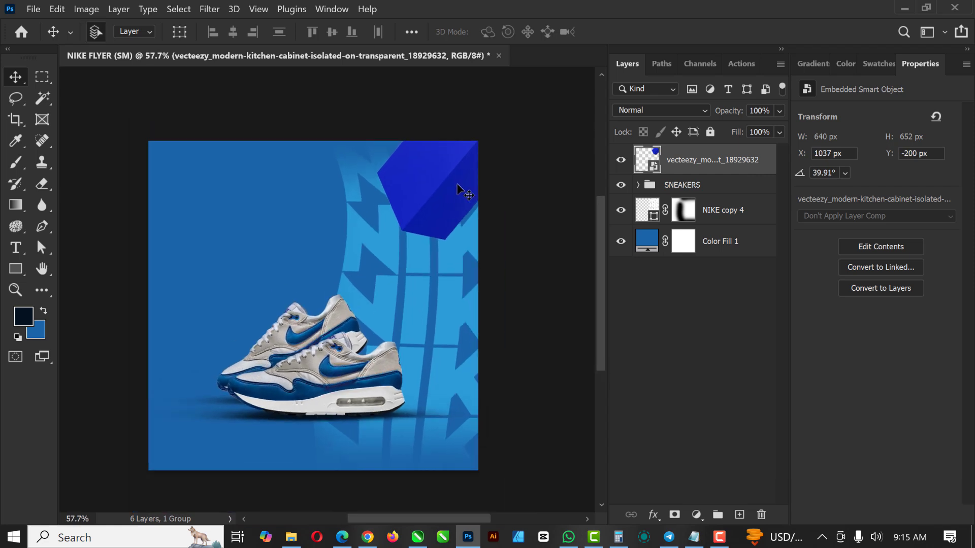
Enlarge the blue cube to about 930 × 948 px and move it to about X 1020, Y -407 px.
key("ctrl+t")
scroll(456, 184, "down", 2)
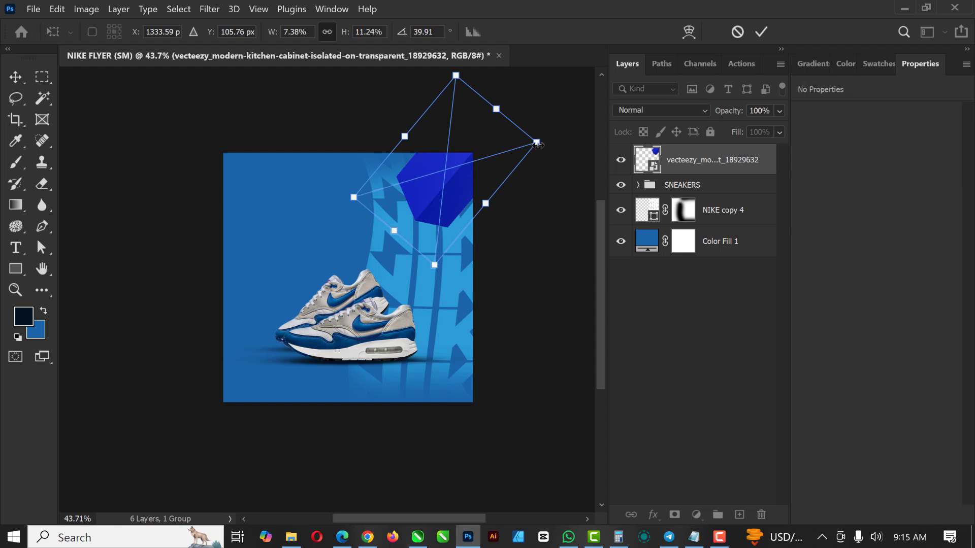
left_click_drag(539, 143, 581, 136)
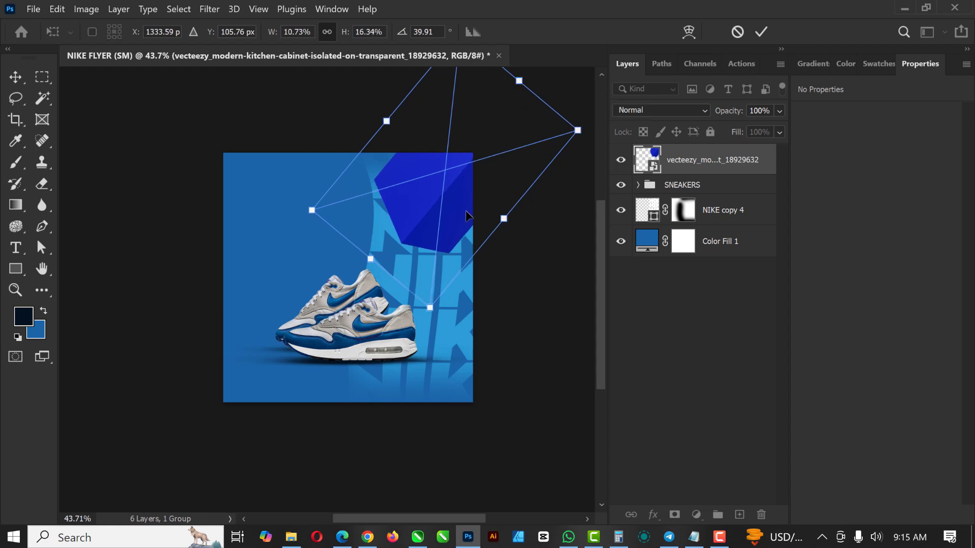
left_click_drag(447, 217, 464, 202)
key("Return")
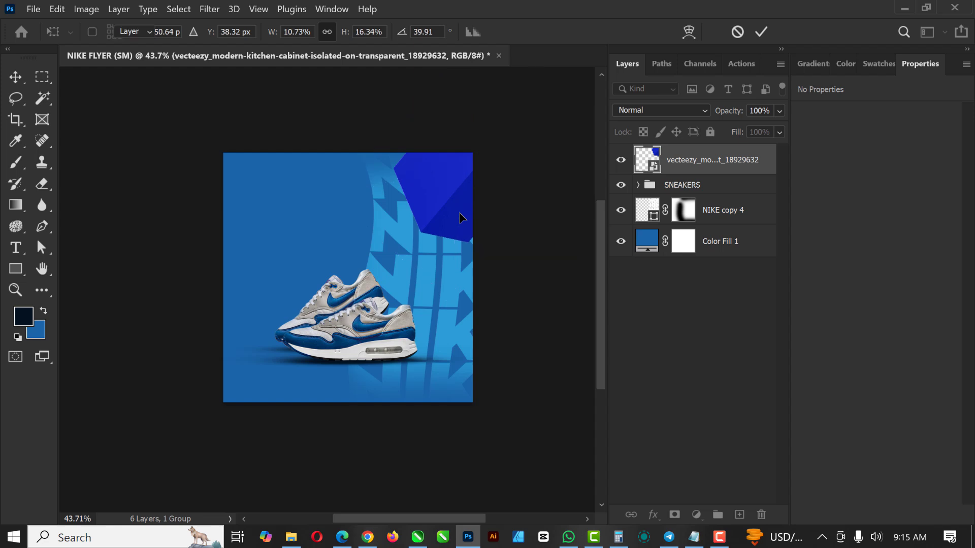
scroll(373, 214, "up", 1)
scroll(423, 213, "up", 2)
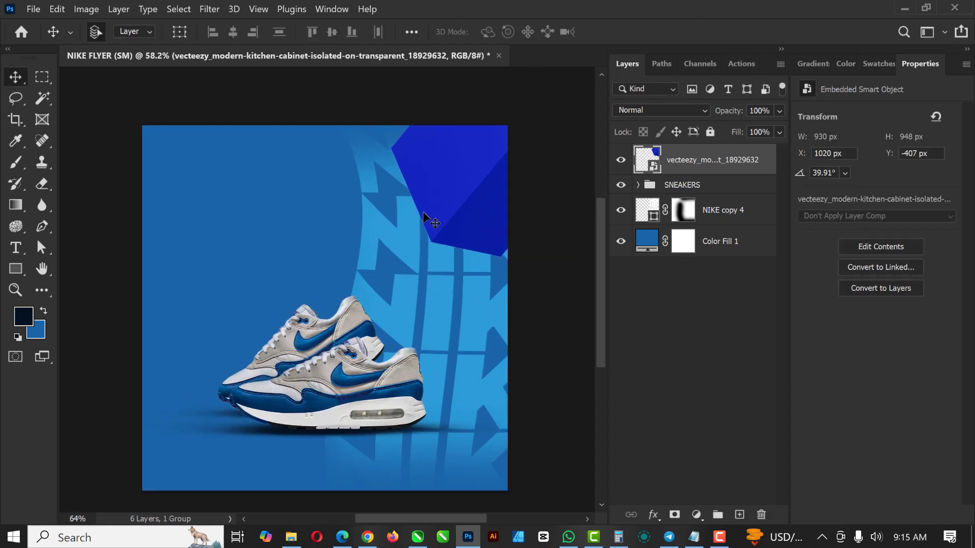
scroll(418, 208, "down", 2)
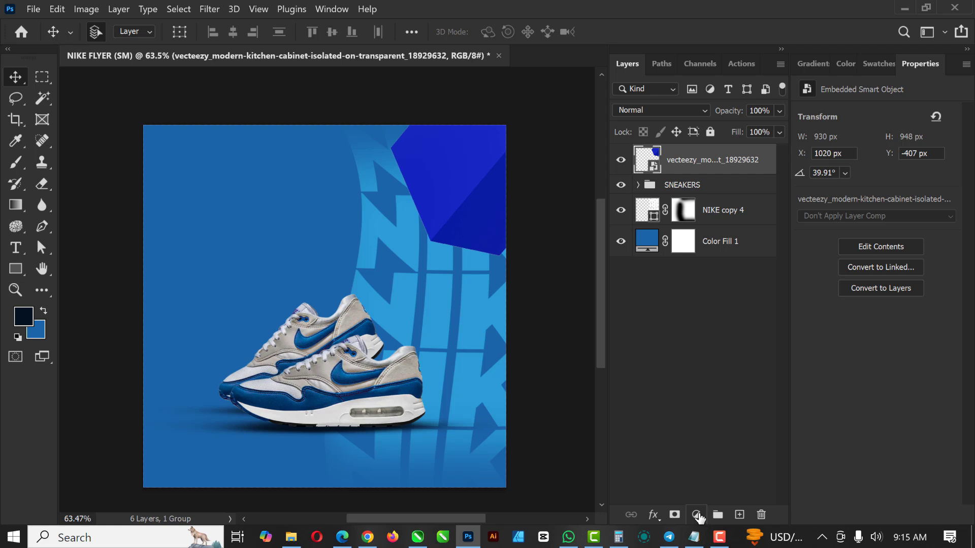
Add a Hue/Saturation adjustment layer above the cube and clip it to the cube layer.
left_click(697, 515)
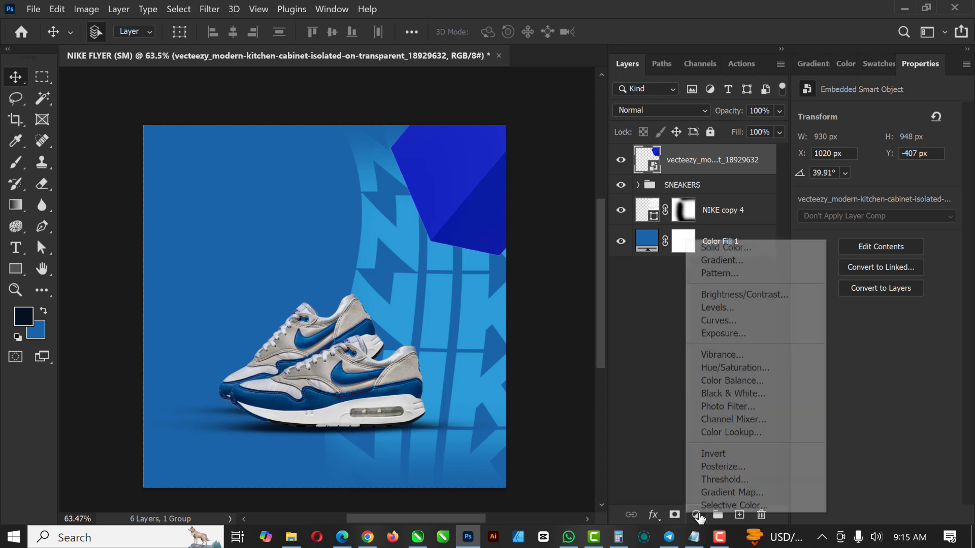
left_click(732, 367)
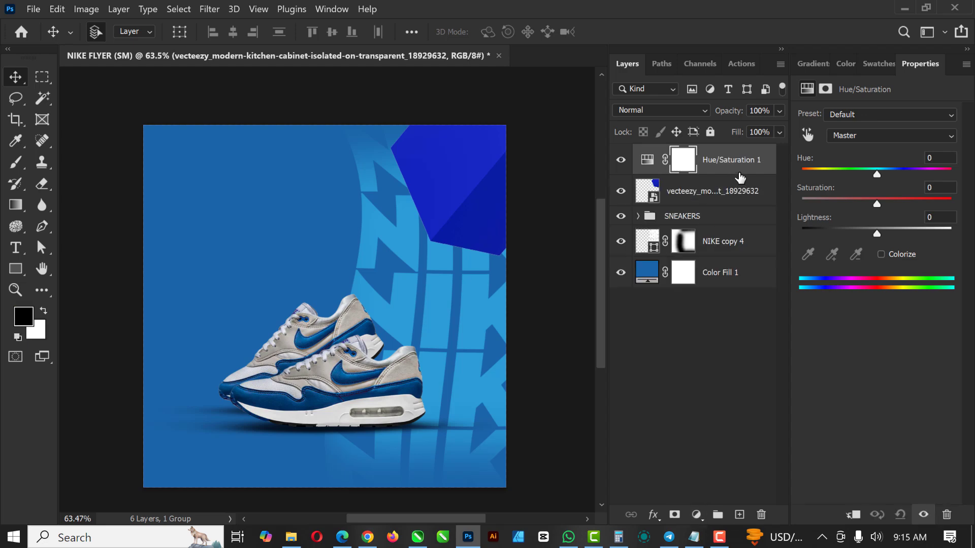
right_click(752, 175)
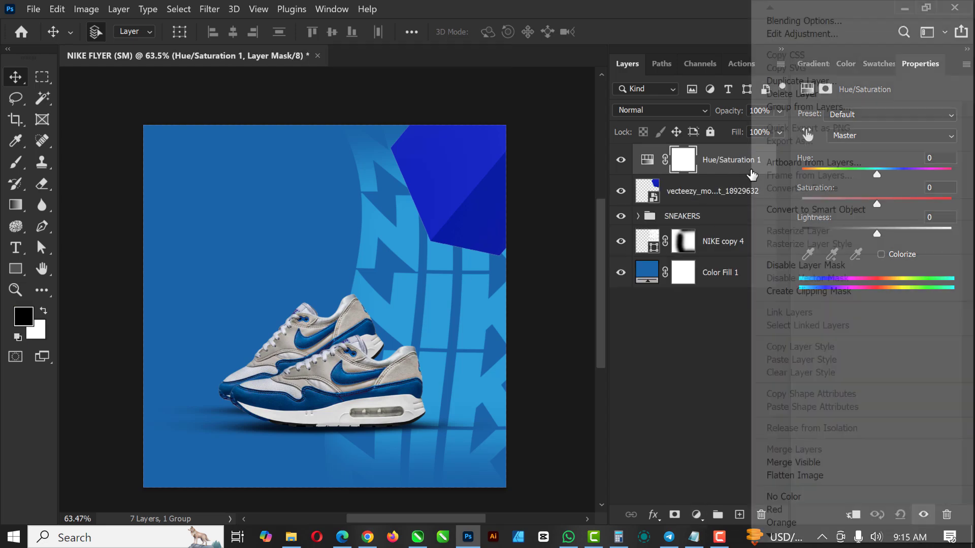
left_click(811, 291)
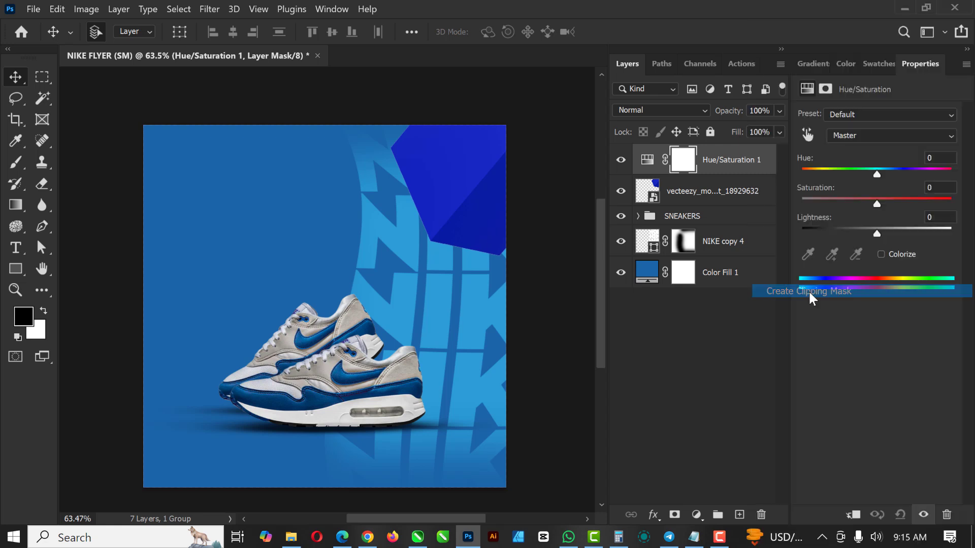
left_click(621, 193)
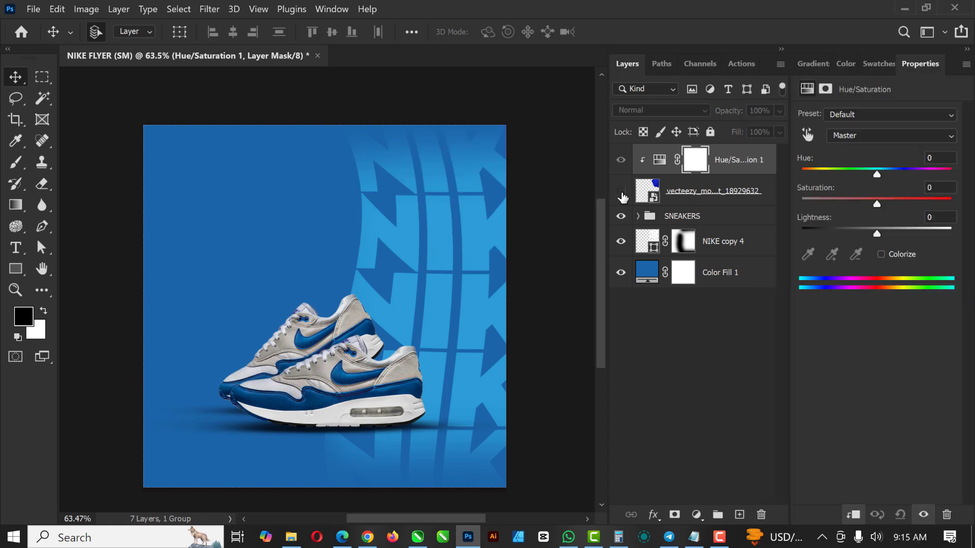
left_click(621, 192)
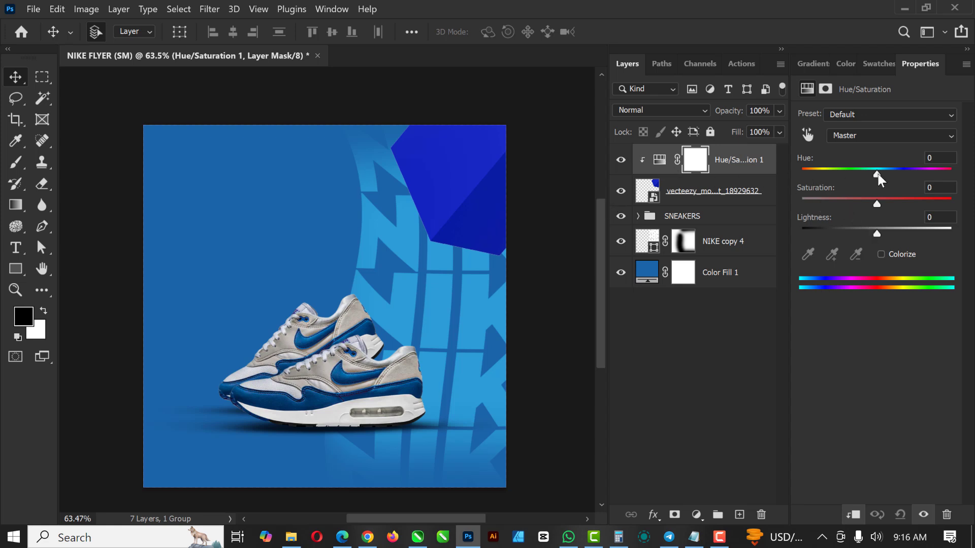
Set the cube adjustment's hue to -15 and lower its lightness to about -45.
left_click_drag(878, 175, 862, 173)
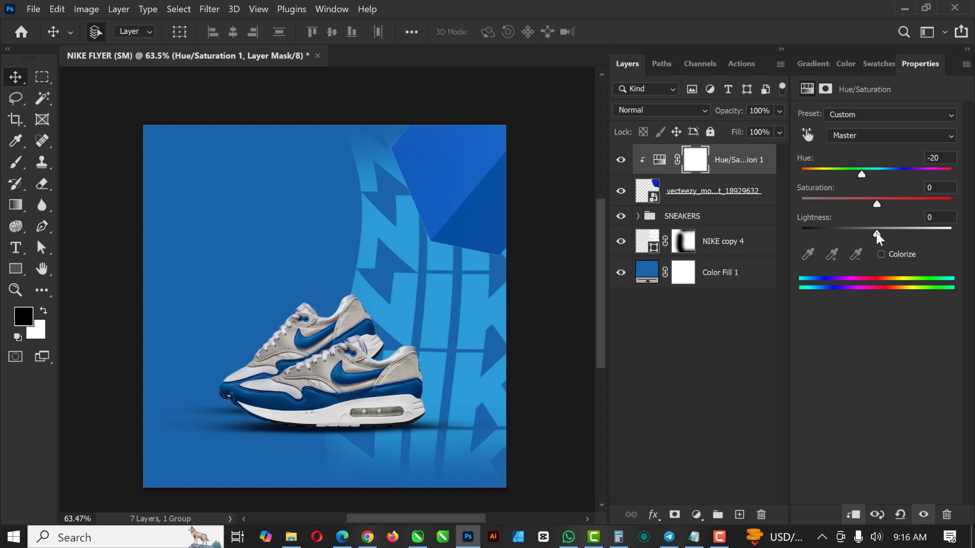
left_click_drag(876, 233, 843, 230)
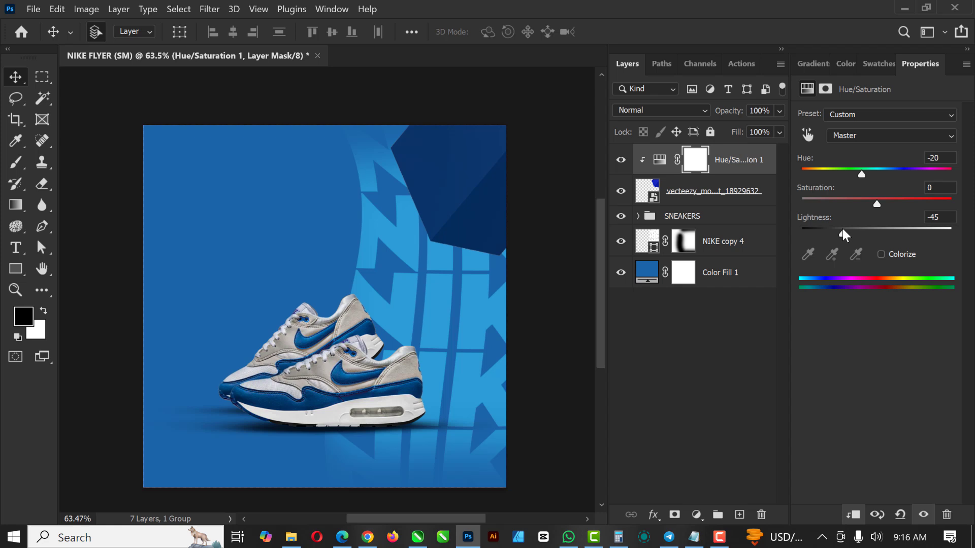
left_click_drag(843, 233, 850, 233)
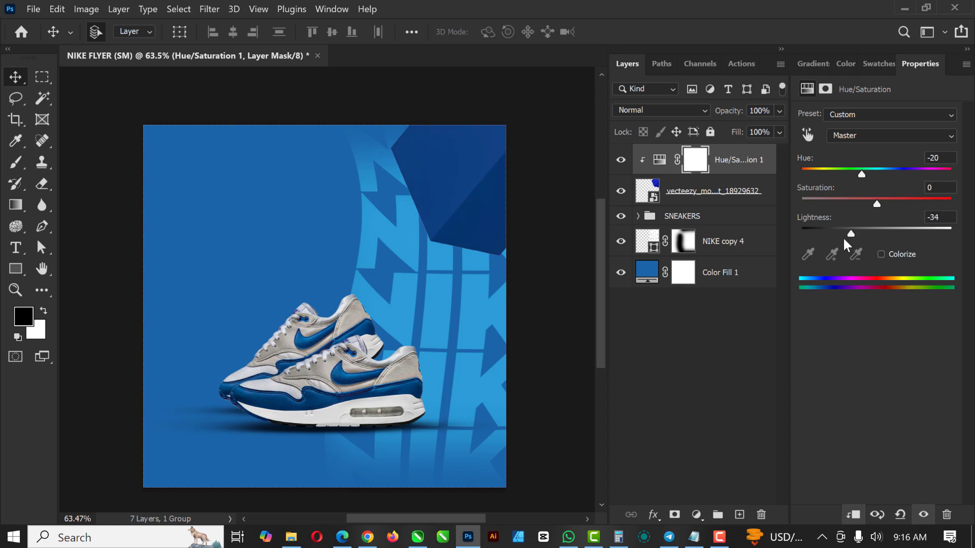
left_click_drag(867, 171, 864, 179)
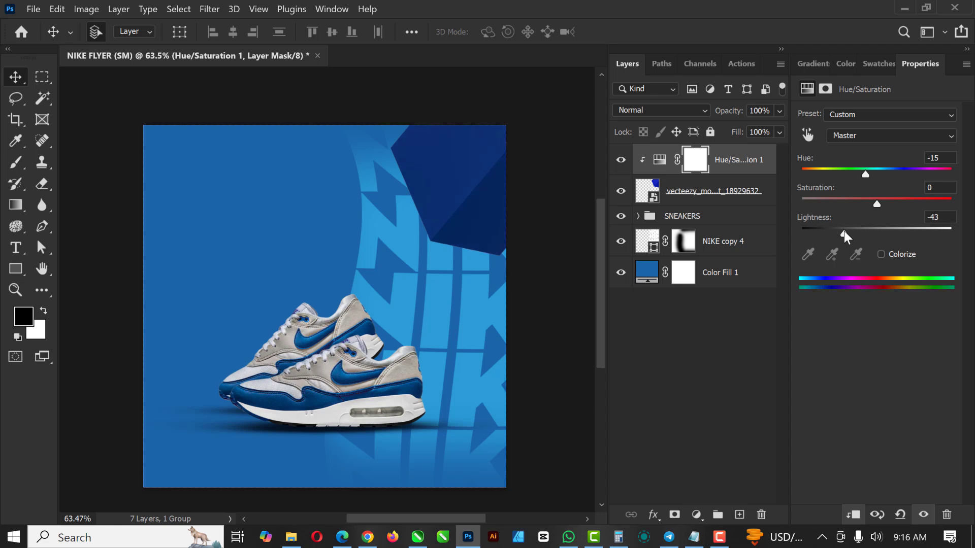
left_click_drag(844, 231, 841, 233)
left_click_drag(841, 232, 841, 232)
Group the cube layer with its Hue/Saturation adjustment and name the group BOX 1.
left_click(711, 197, "shift")
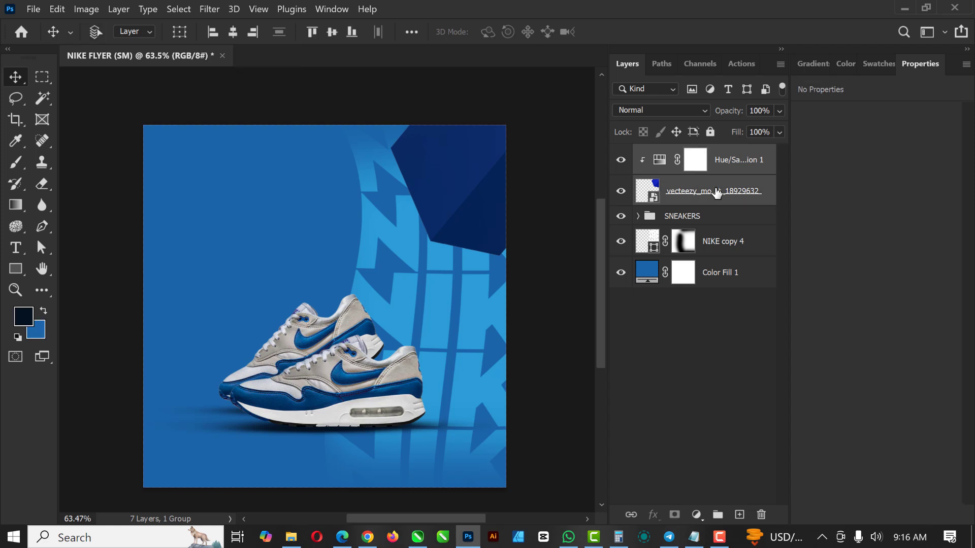
key("ctrl+g")
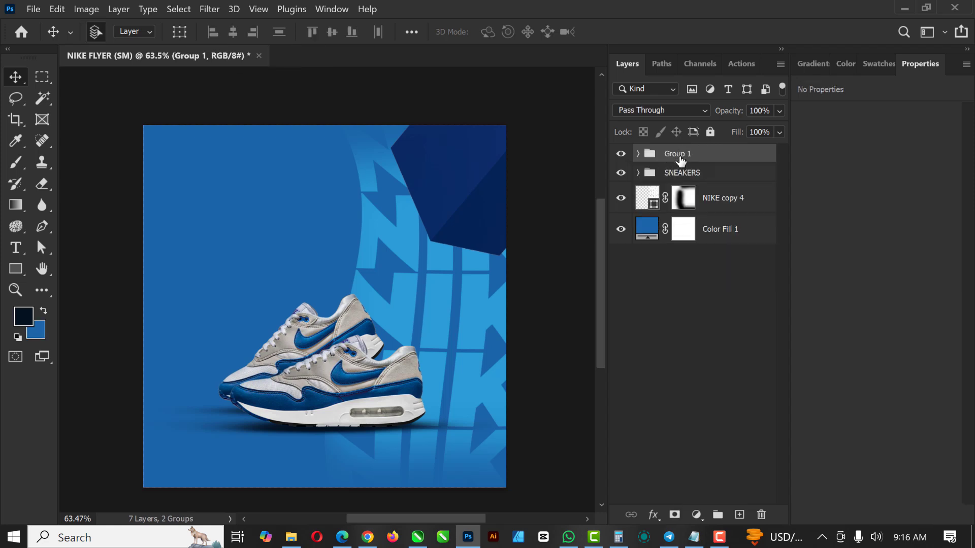
double_click(673, 155)
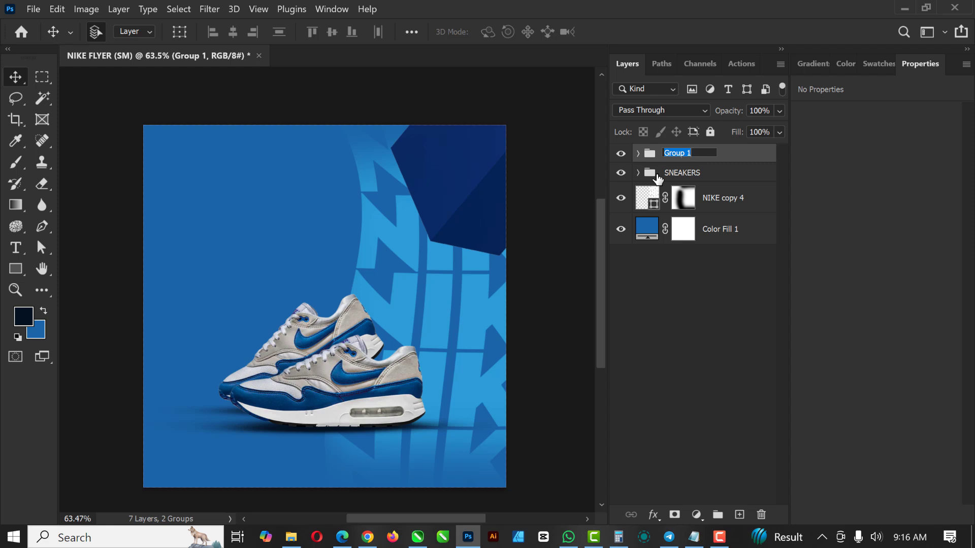
type("BOX 1")
key("Return")
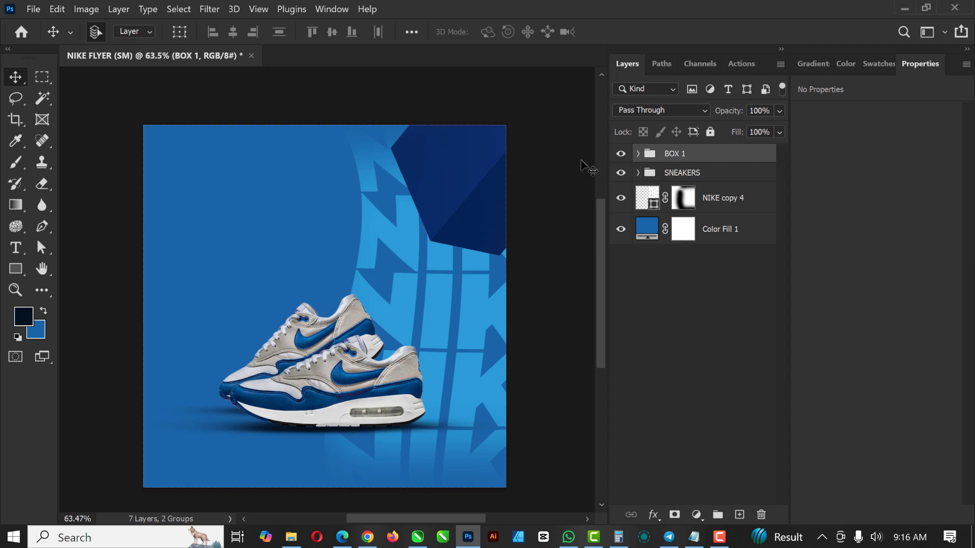
Rotate the BOX 1 group by about 6.57° and move it to about X 1491, Y 174 px.
key("ctrl+t")
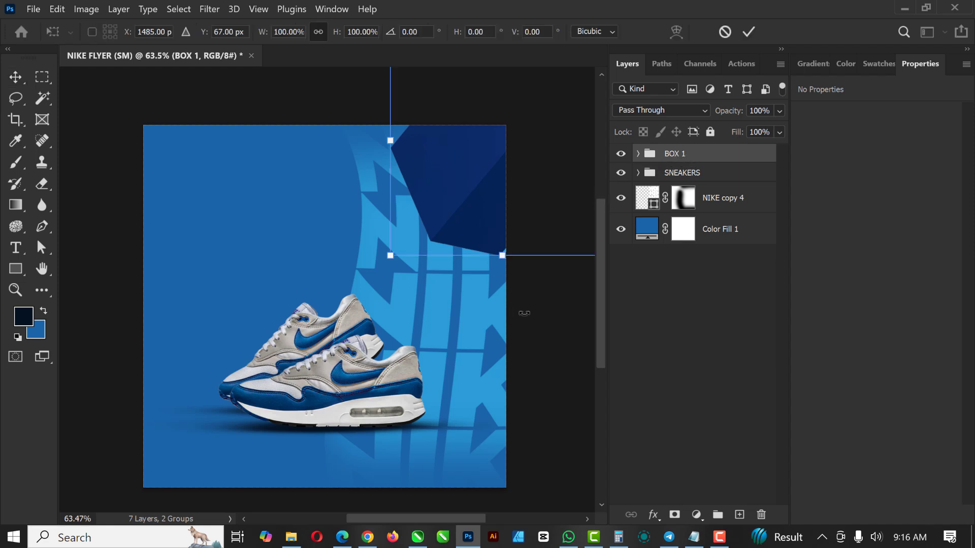
left_click_drag(546, 294, 534, 305)
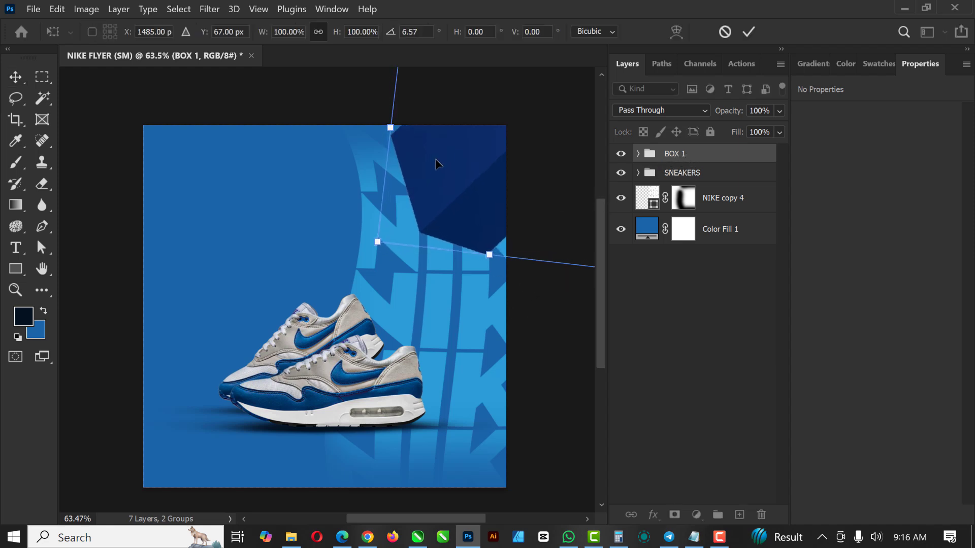
left_click_drag(475, 202, 486, 206)
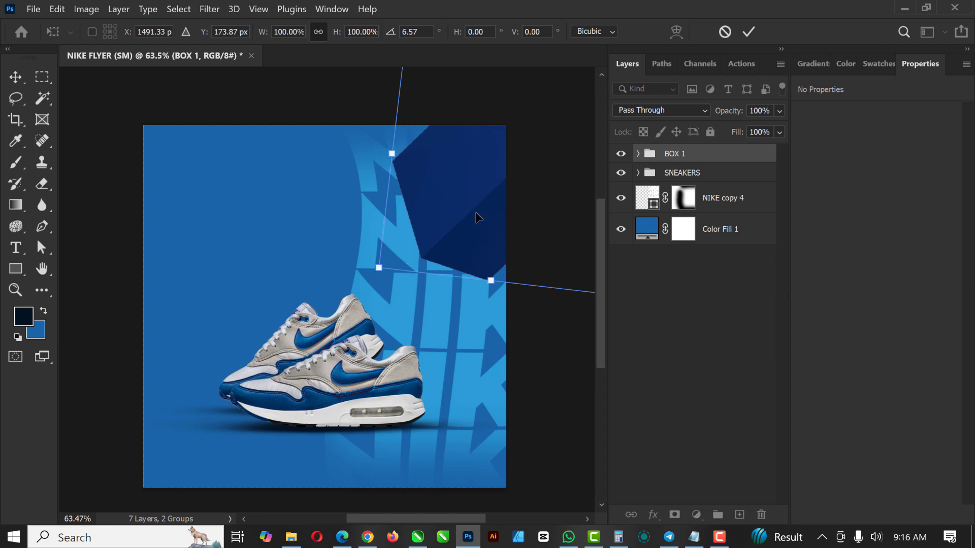
key("Return")
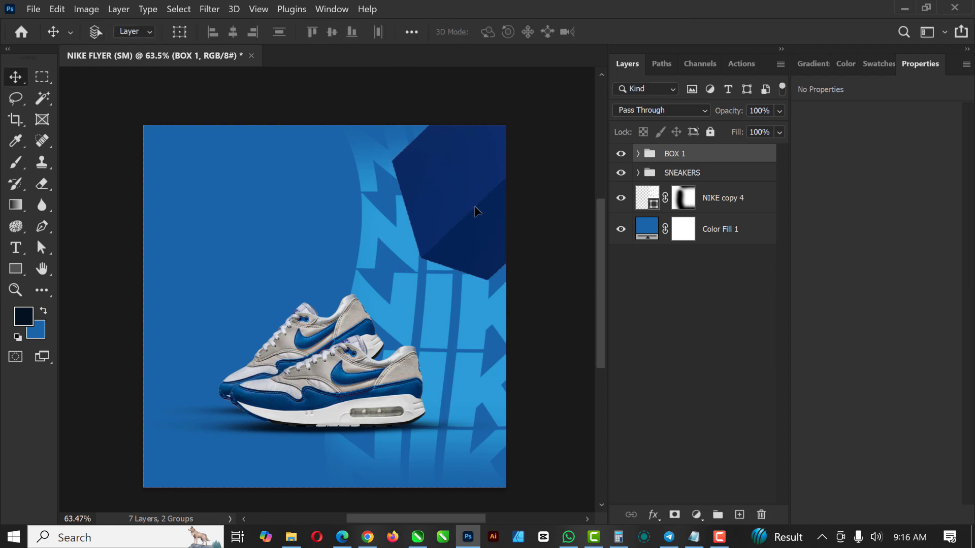
Duplicate the BOX 1 group and move the copy partly off the flyer's upper-left corner, at about Y 358 px.
key("ctrl+j")
left_click_drag(468, 217, 389, 250)
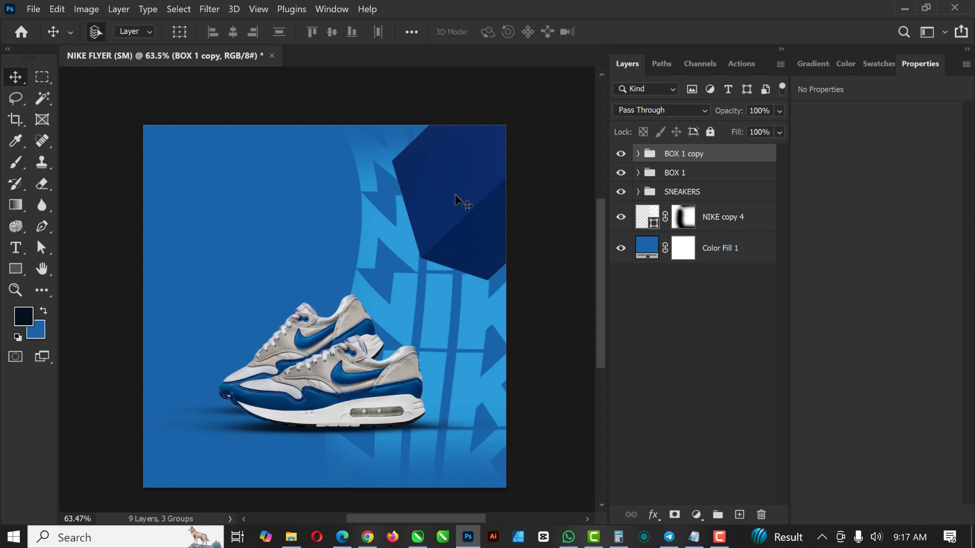
key("ctrl+alt+t")
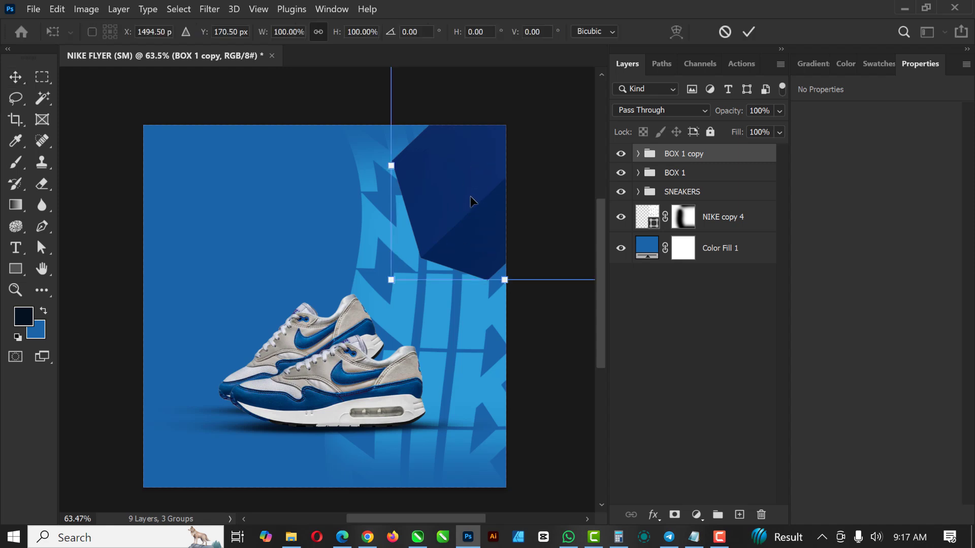
left_click_drag(470, 200, 131, 197)
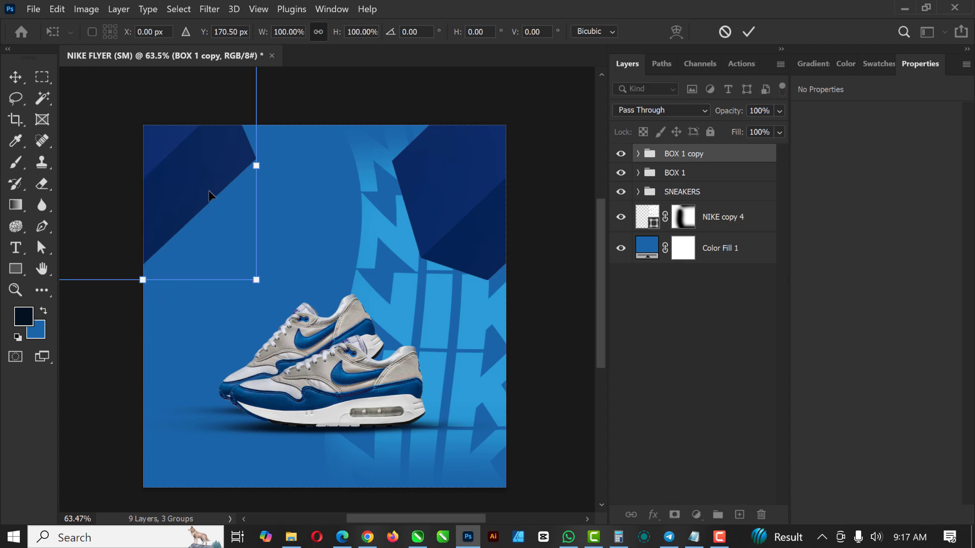
left_click_drag(208, 191, 196, 237)
key("Return")
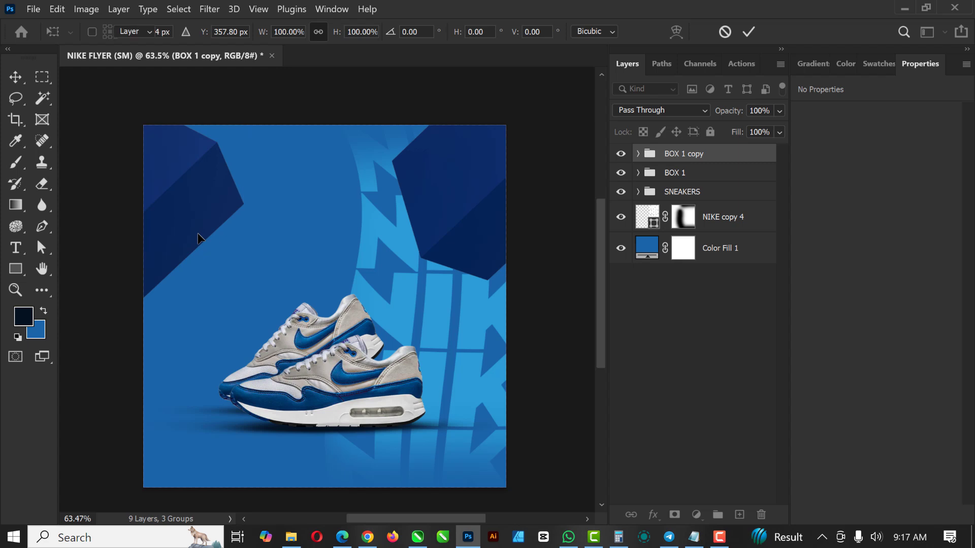
Duplicate the upper-left box into the flyer's lower-left corner at about X 104, Y 1567 px and rotate it by about 2.92°.
scroll(203, 213, "down", 2)
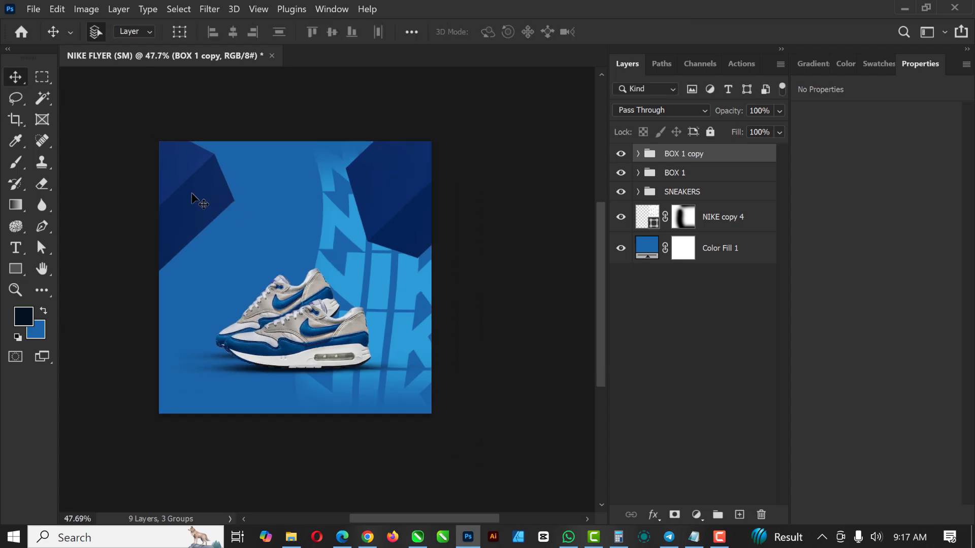
key("ctrl+j")
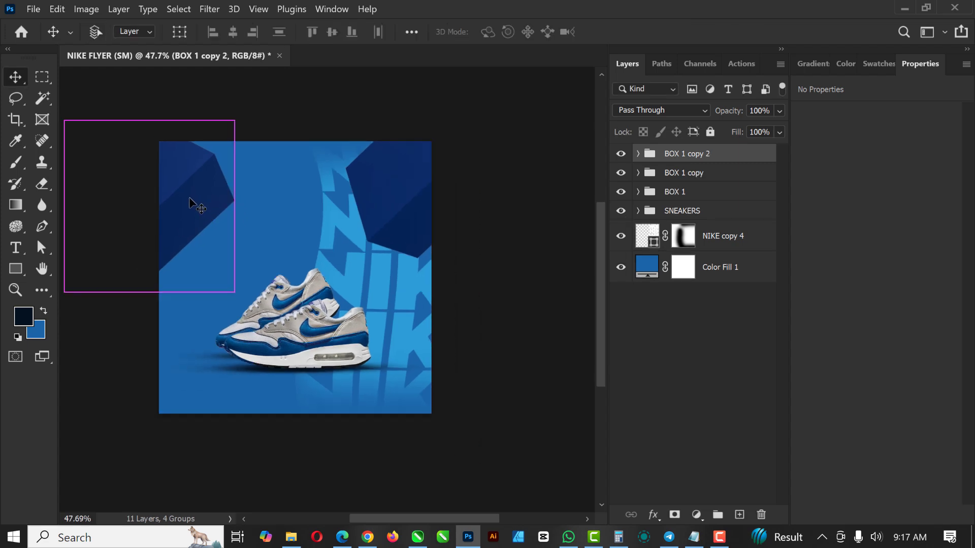
key("ctrl+t")
left_click_drag(183, 198, 210, 421)
mouse_move(295, 394)
left_mouse_down()
mouse_move(283, 371)
mouse_move(292, 404)
left_mouse_up()
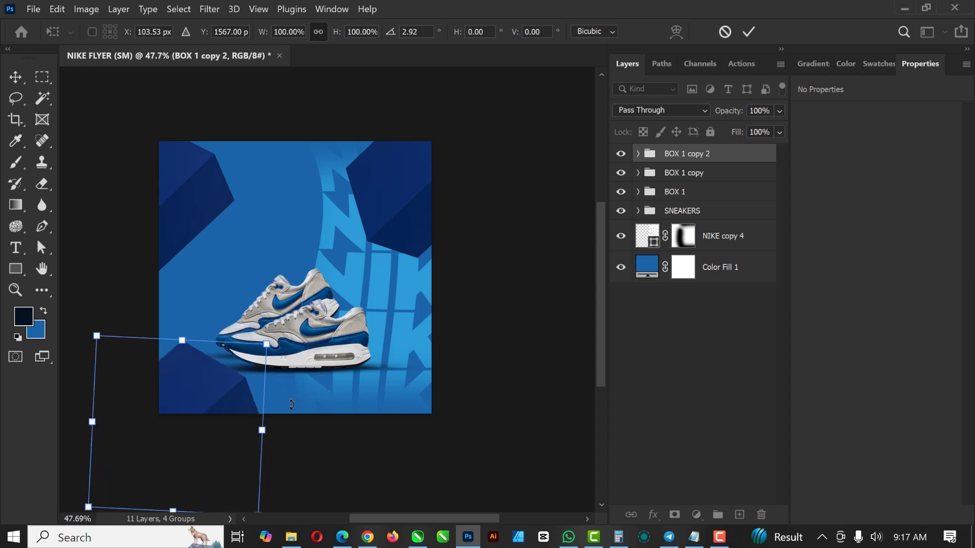
key("Return")
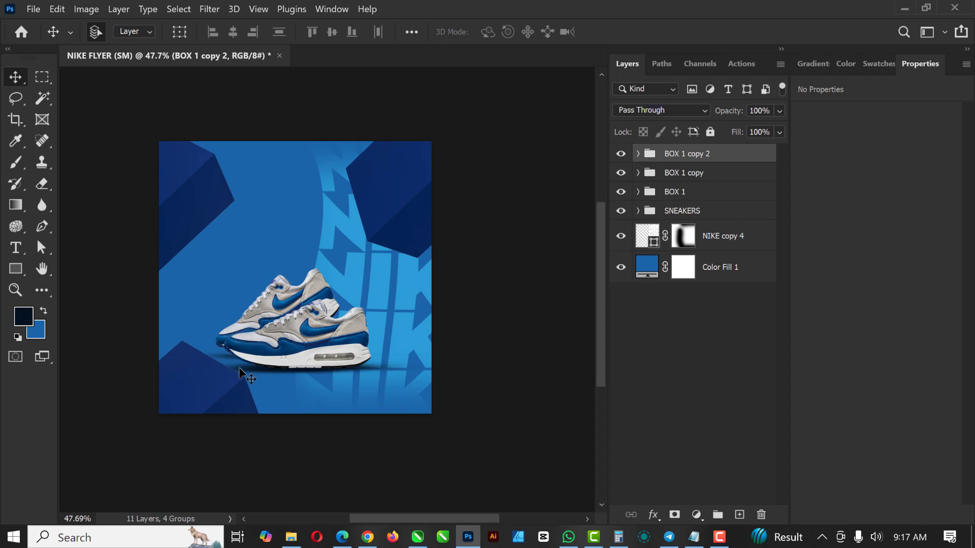
Shift the BOX 1 copy group slightly upward along the flyer's left edge.
scroll(240, 365, "up", 3)
scroll(240, 365, "up", 3)
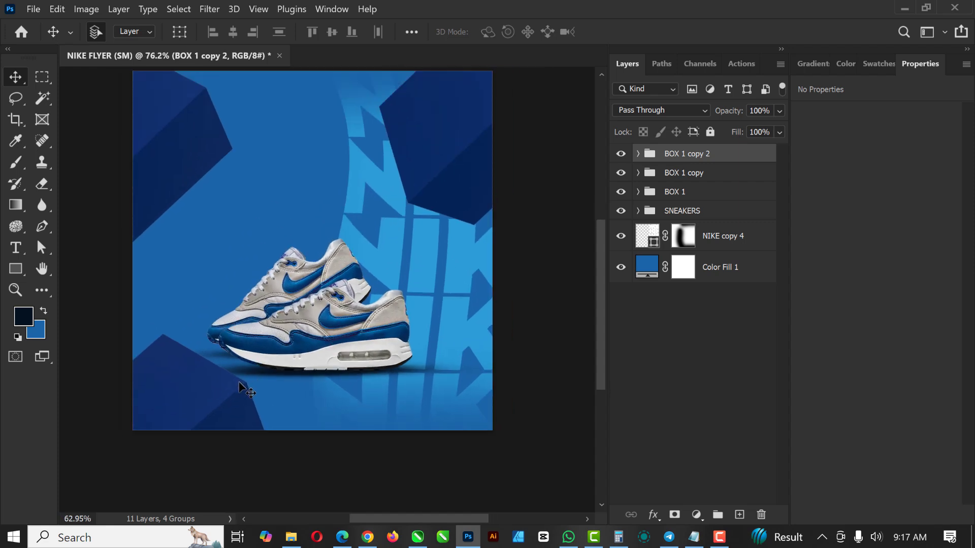
scroll(238, 382, "down", 2)
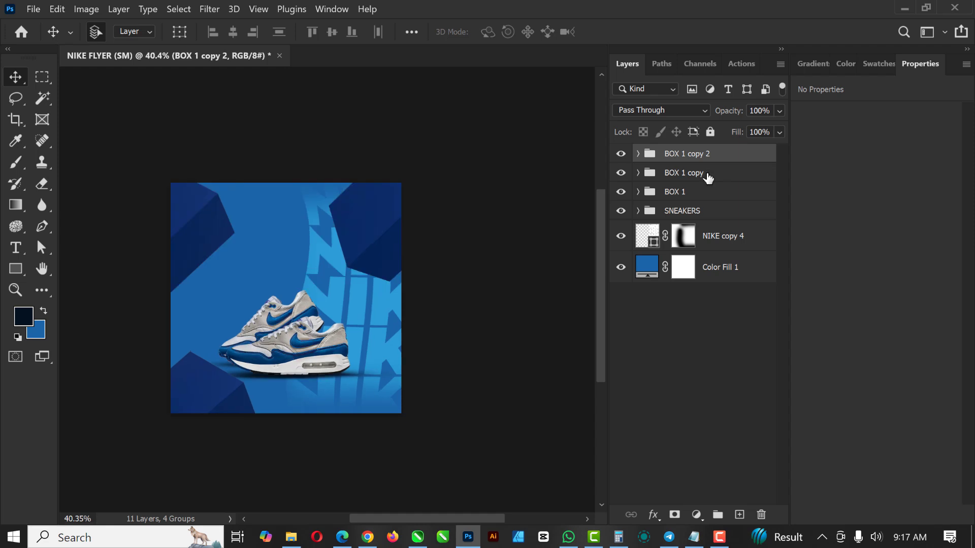
left_click(707, 174)
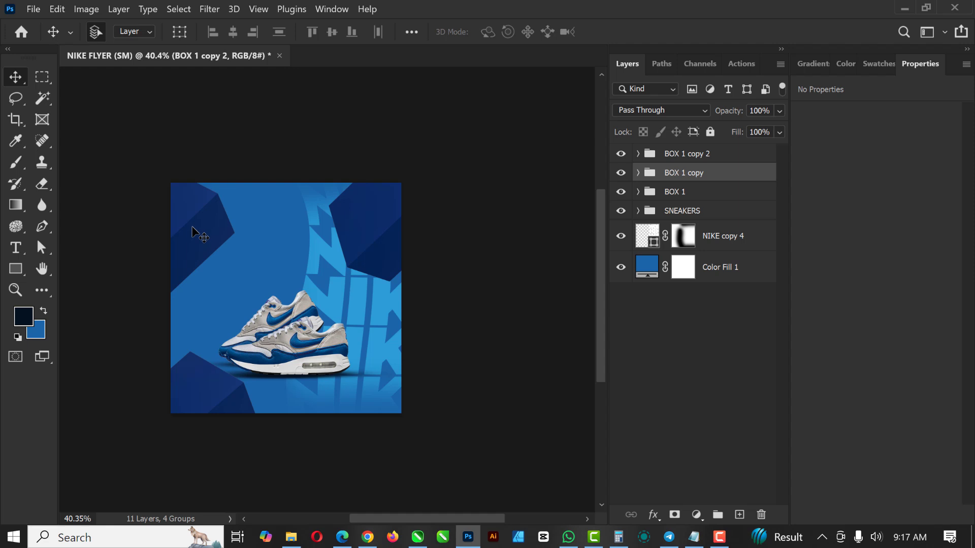
scroll(195, 227, "up", 2)
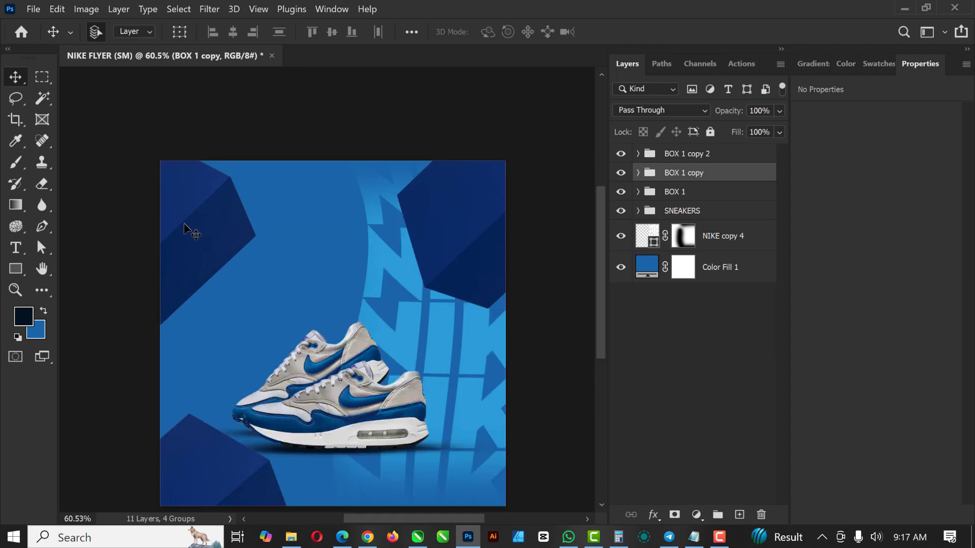
key("shift+Up")
key("shift+Up")
key("shift+Up")
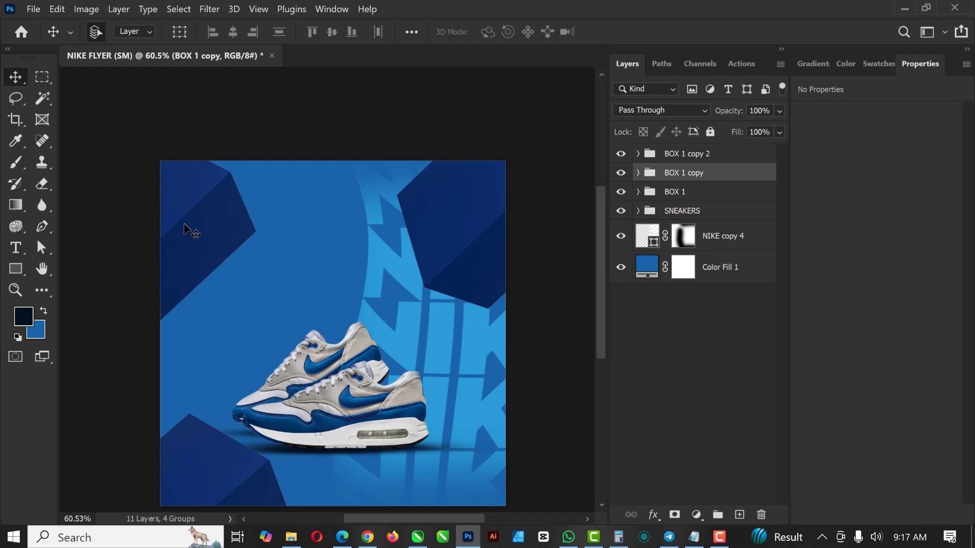
key("shift+Up")
key("shift+Up")
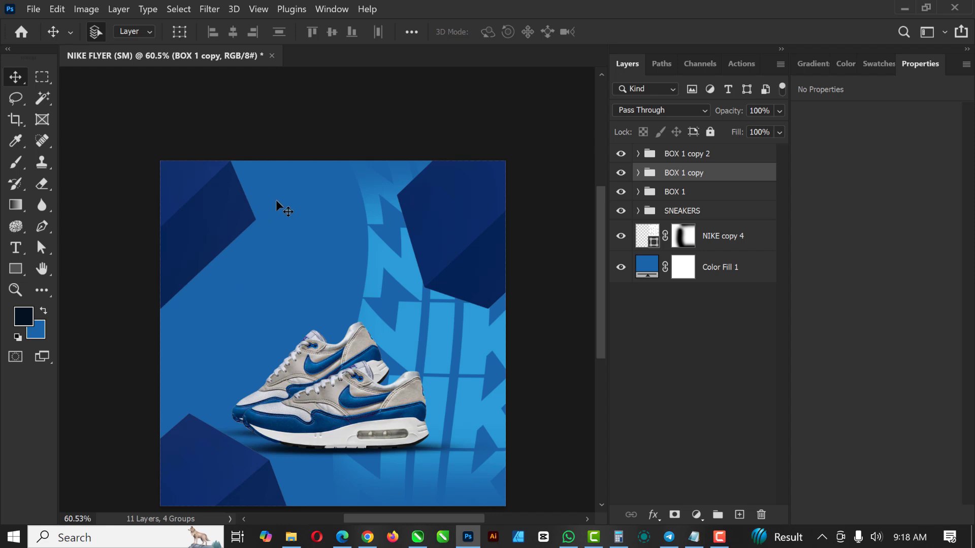
left_click(283, 110)
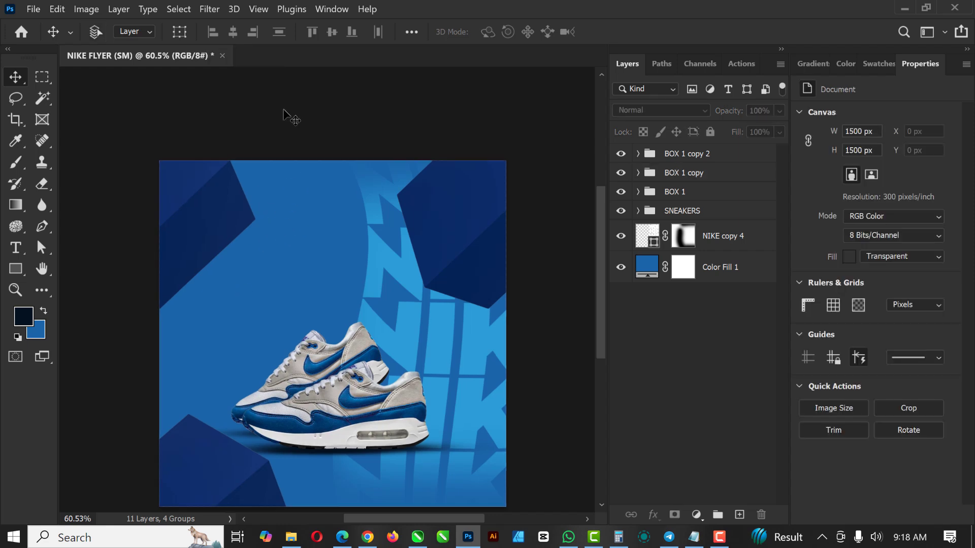
key("ctrl+0")
Group BOX 1, BOX 1 copy and BOX 1 copy 2, name the group ALL BOXES, and compare the design with and without it.
left_click(693, 197)
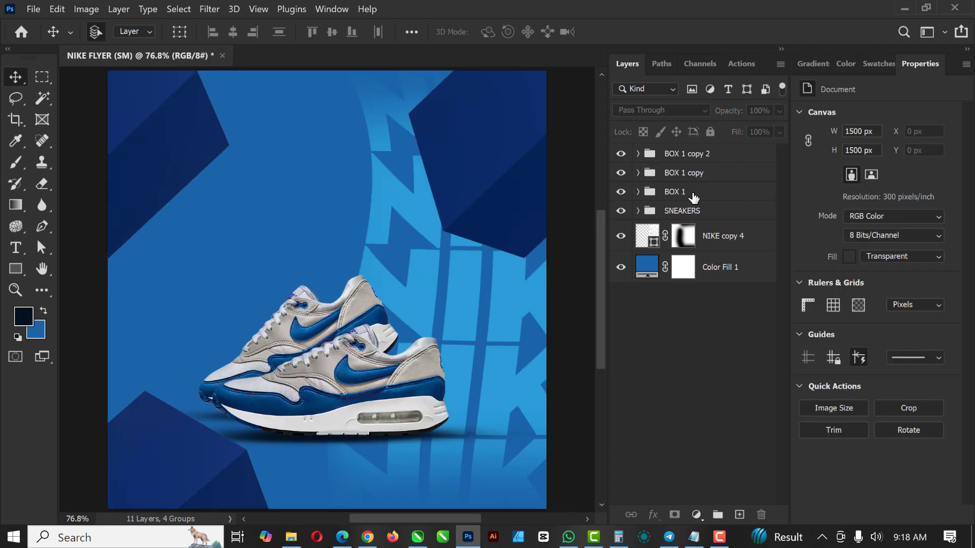
left_click(693, 197)
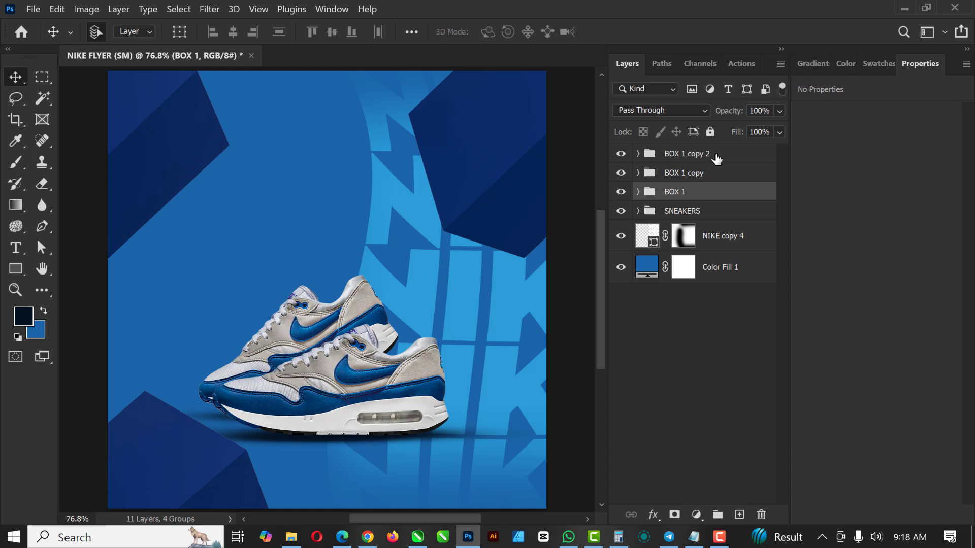
left_click(716, 159, "shift")
key("ctrl+g")
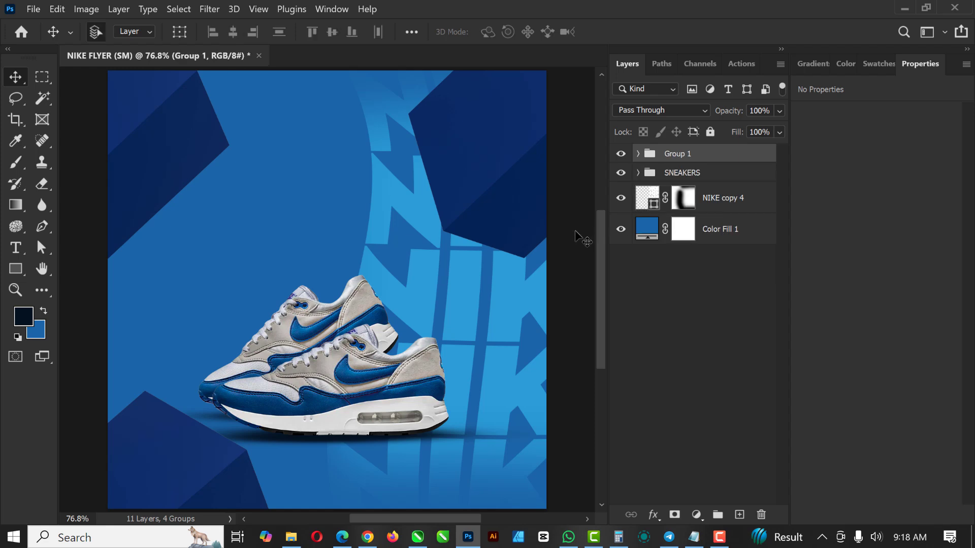
double_click(673, 156)
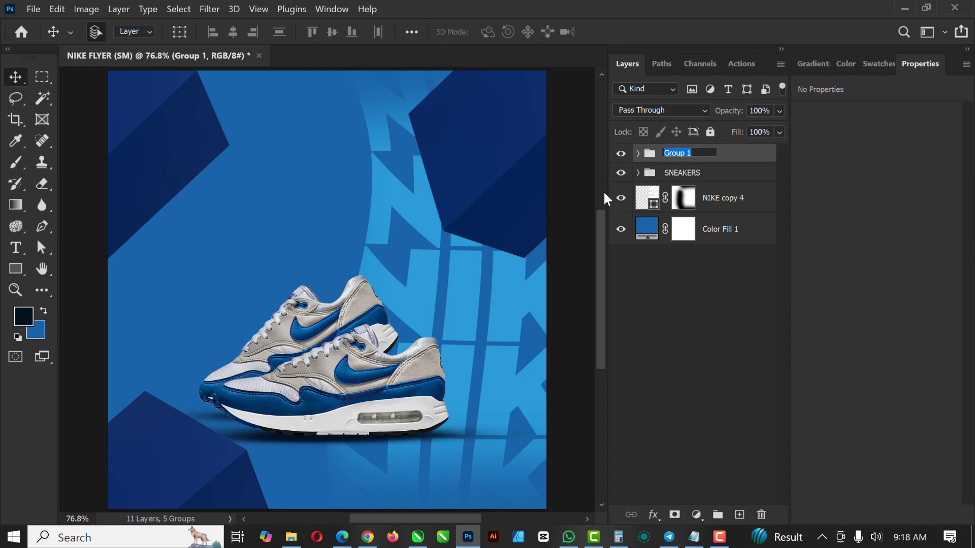
type("ALL BOXES")
key("Return")
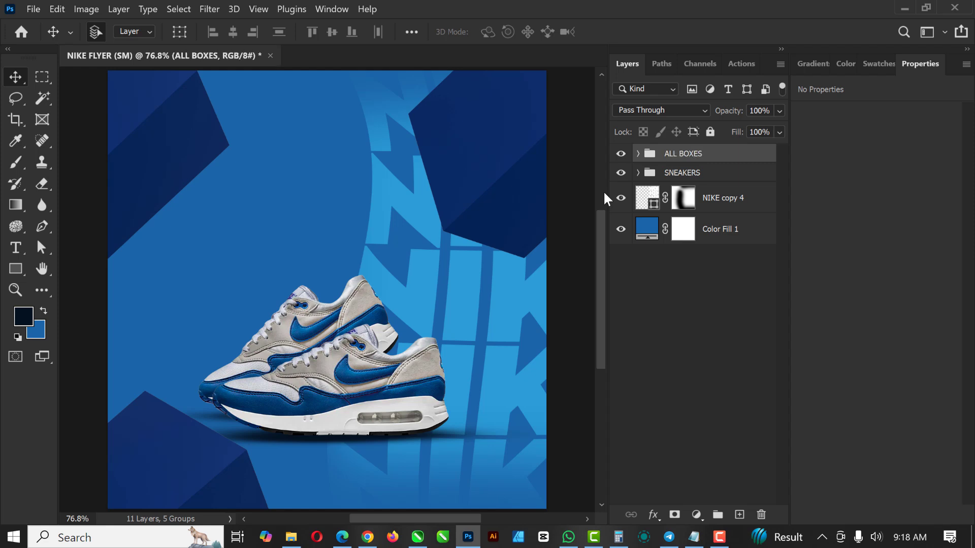
left_click(621, 154)
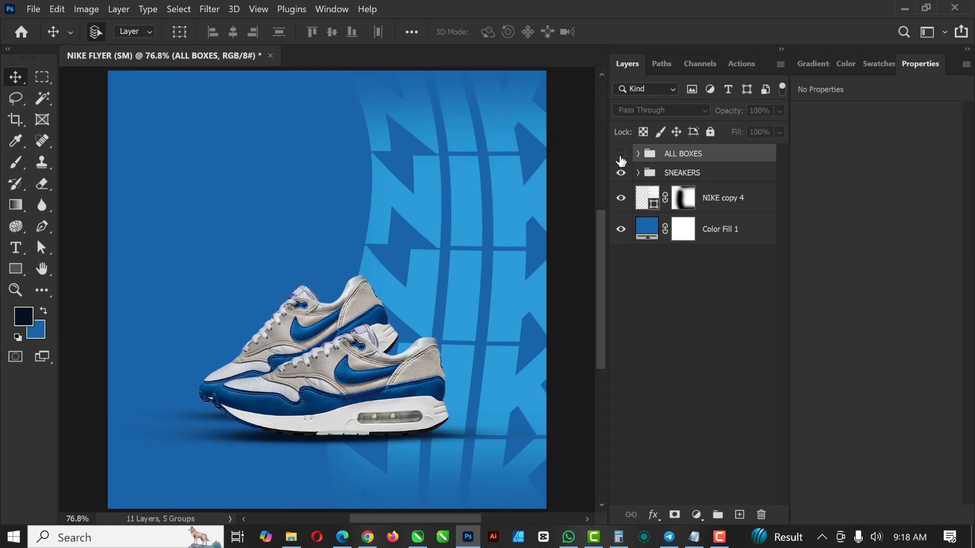
left_click(620, 157)
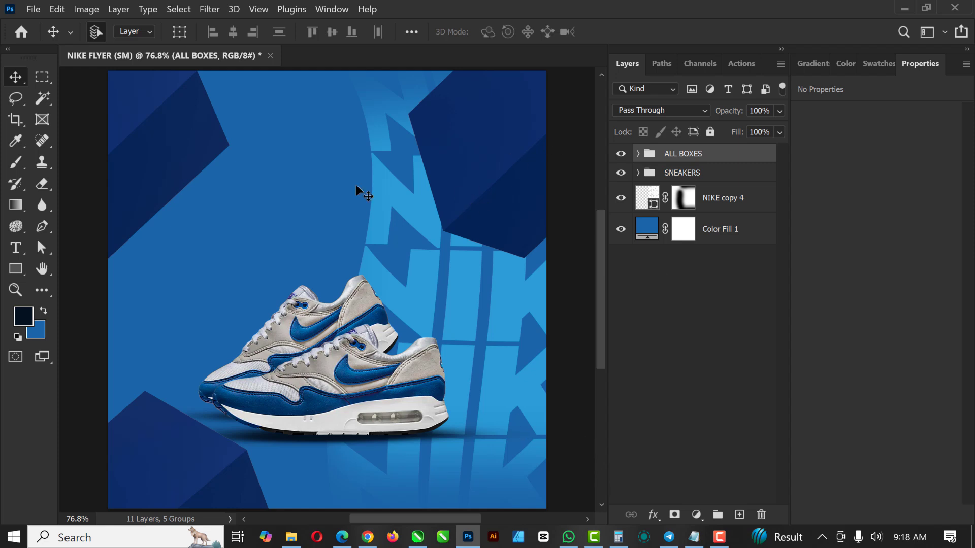
Place the black-grained-rough-pattern image from the NIKE folder above ALL BOXES and scale it to about 65.66% to cover the whole flyer.
scroll(313, 215, "down", 2)
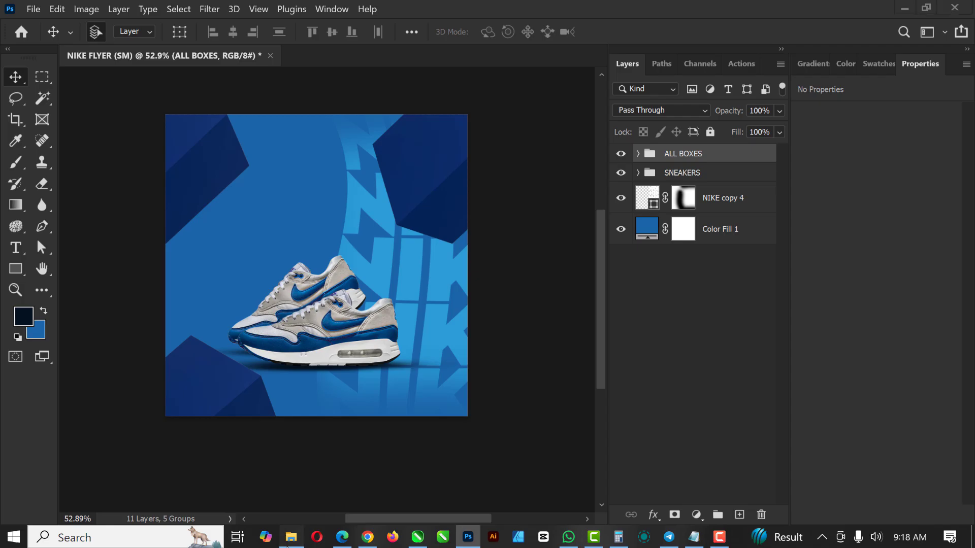
left_click(291, 537)
left_click(186, 116)
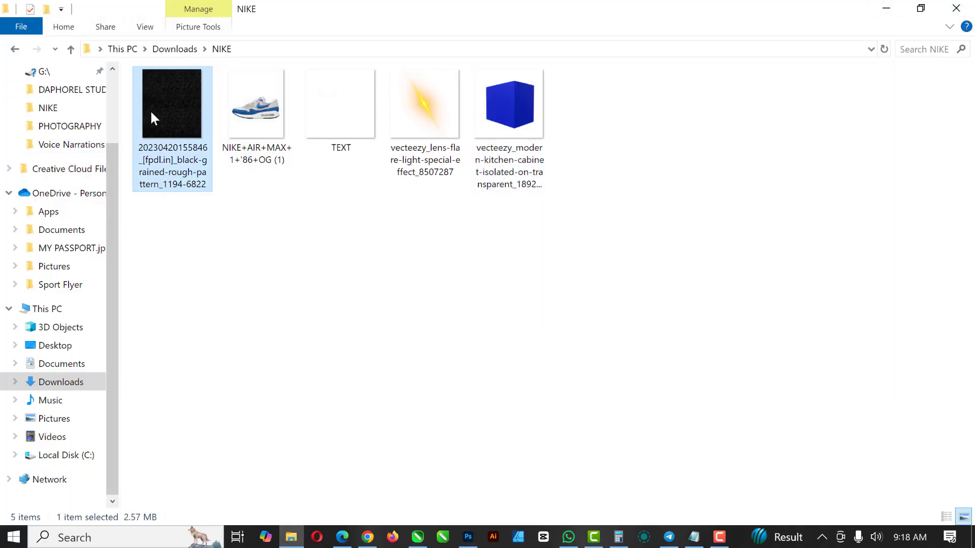
left_click_drag(150, 109, 346, 231)
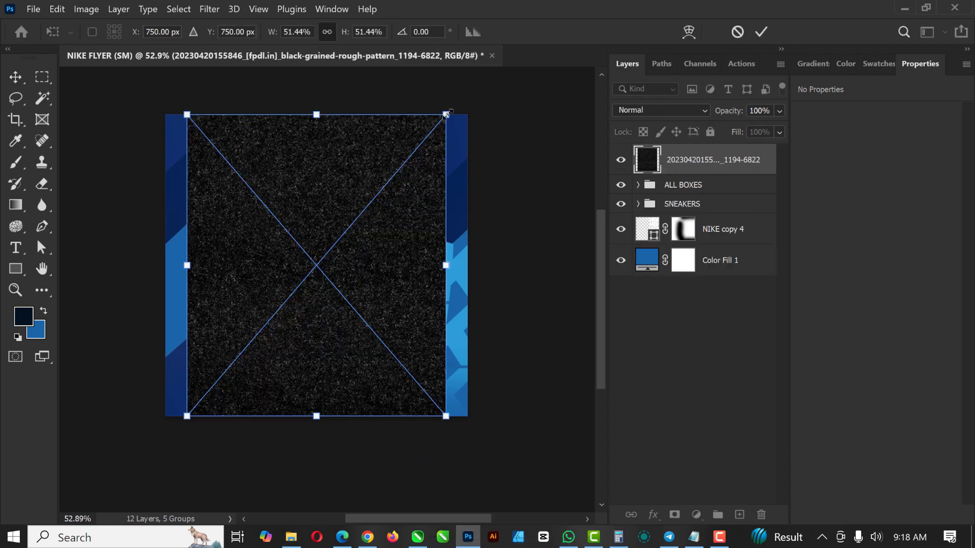
left_click_drag(447, 114, 490, 63)
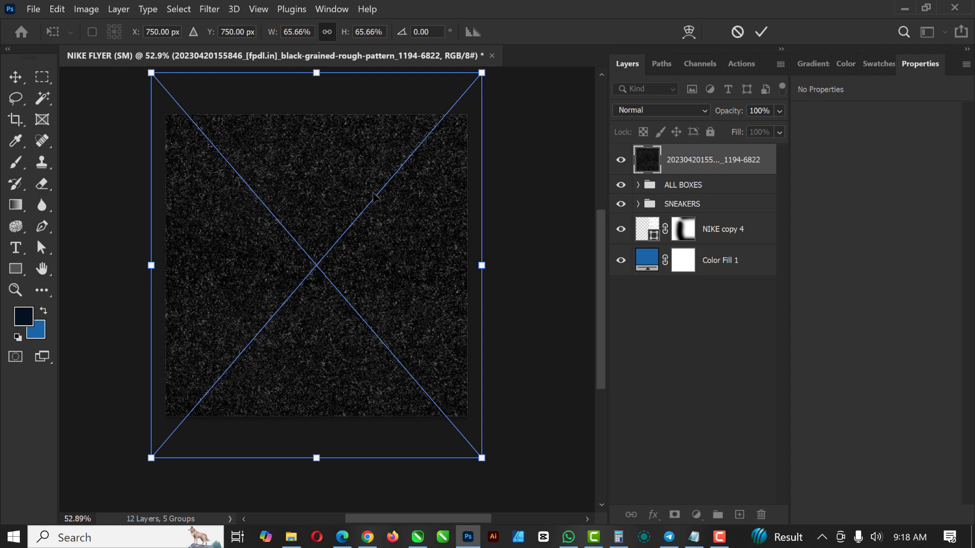
key("Return")
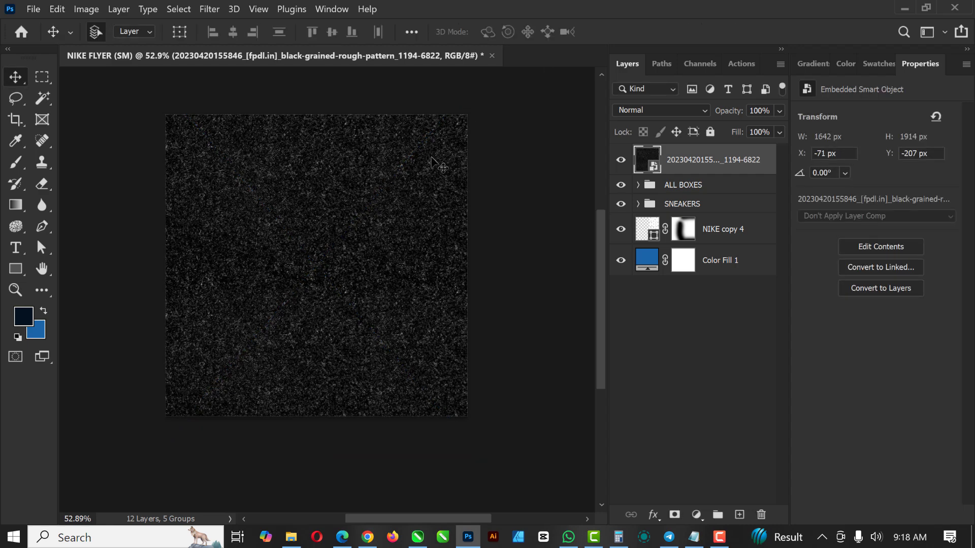
Set the grained pattern layer's blend mode to Color Dodge and clip it to the ALL BOXES group.
left_click(678, 108)
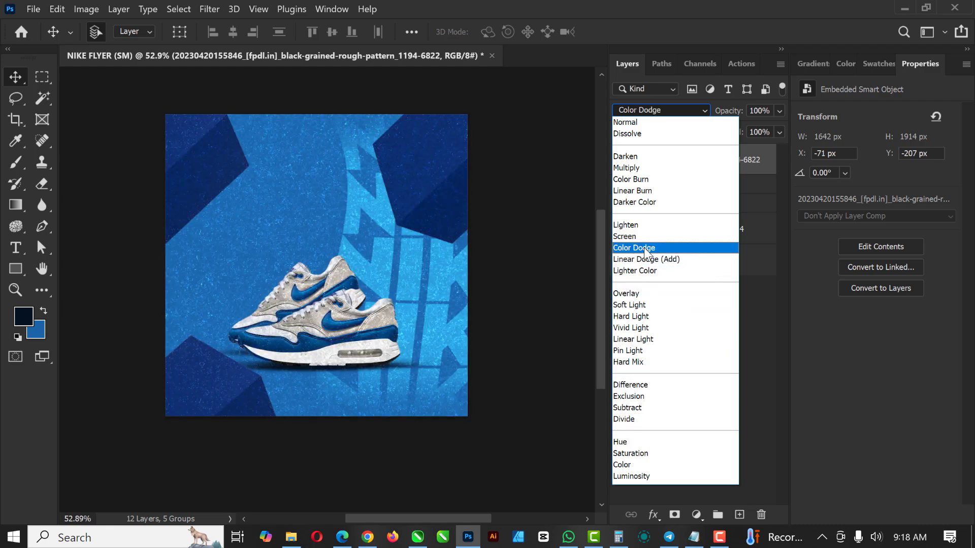
left_click(645, 251)
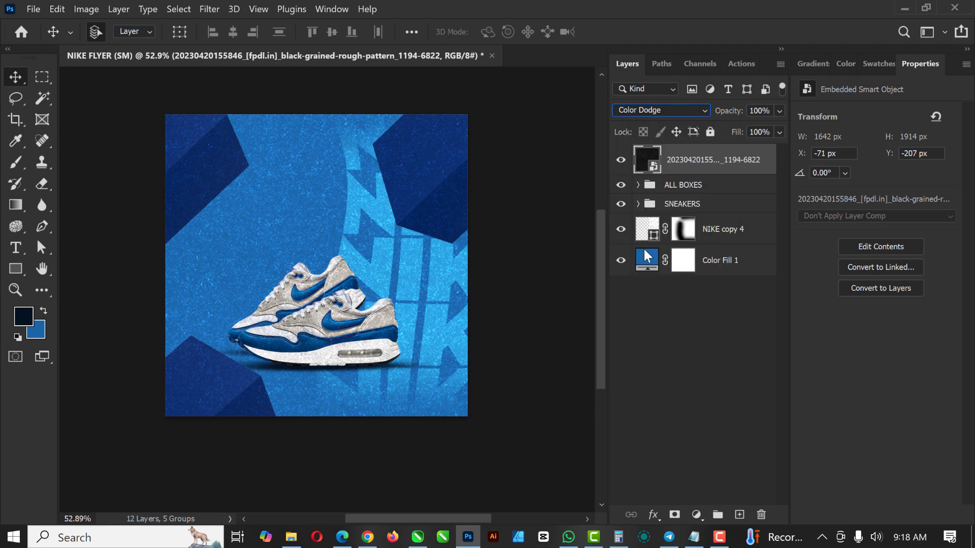
right_click(752, 174)
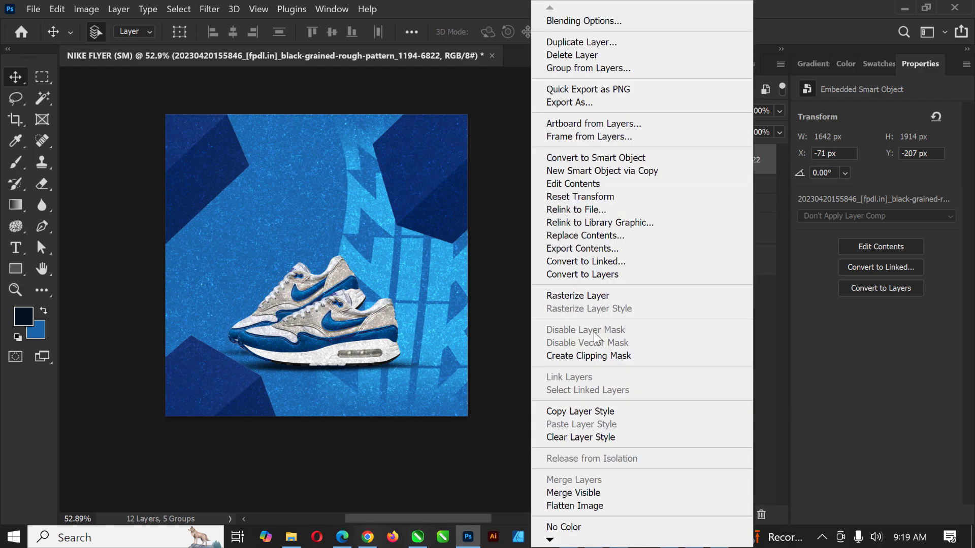
left_click(597, 355)
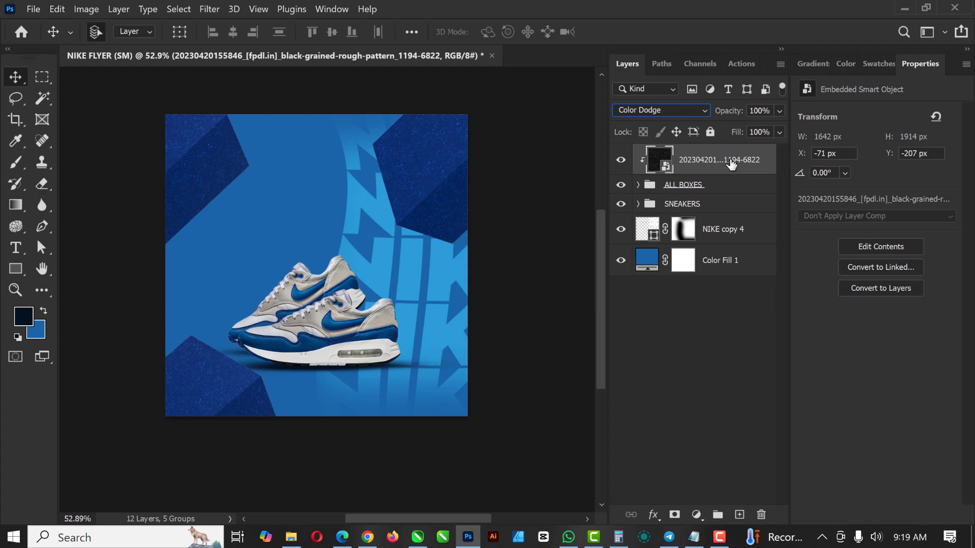
left_click(102, 97)
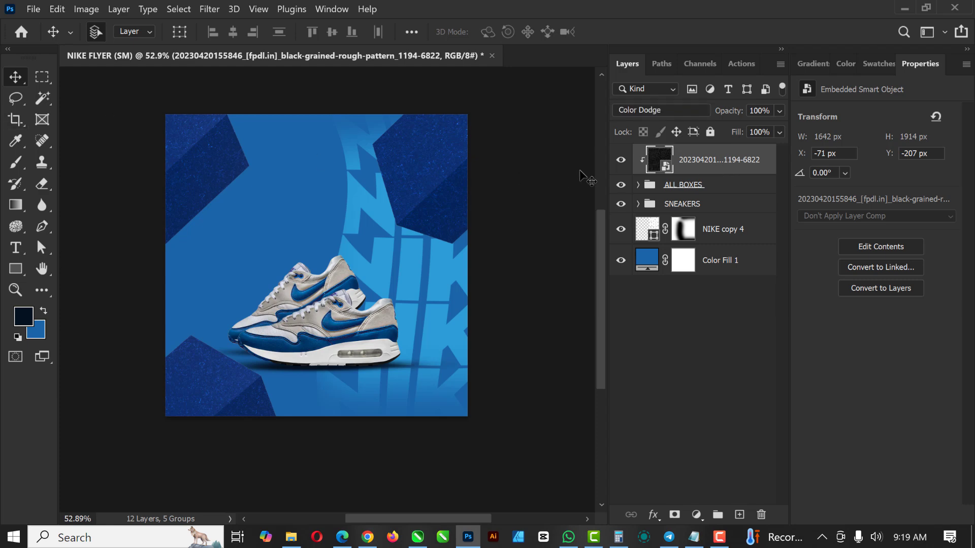
Lower the opacity of the grained pattern layer clipped to the boxes to about 52%.
key("shift+alt+n")
left_click(452, 188)
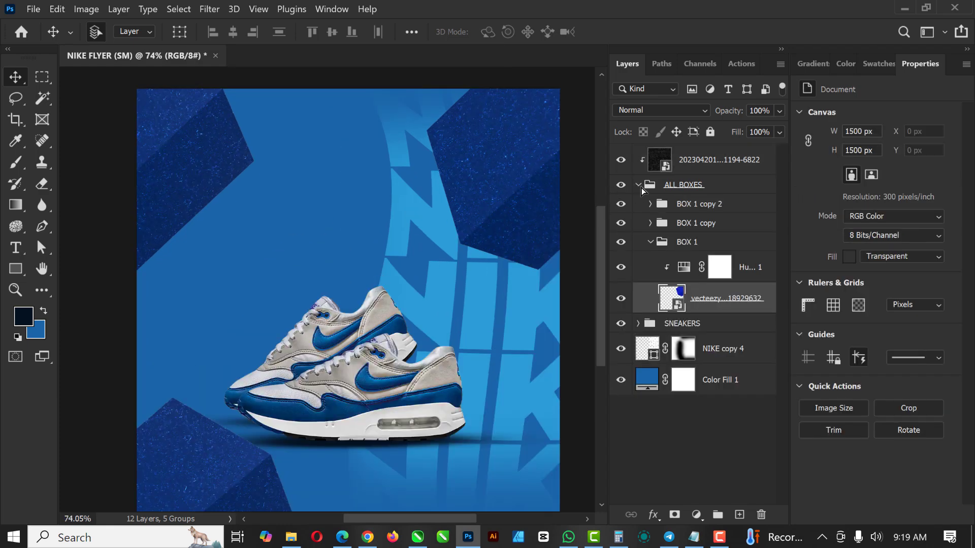
scroll(252, 172, "up", 4)
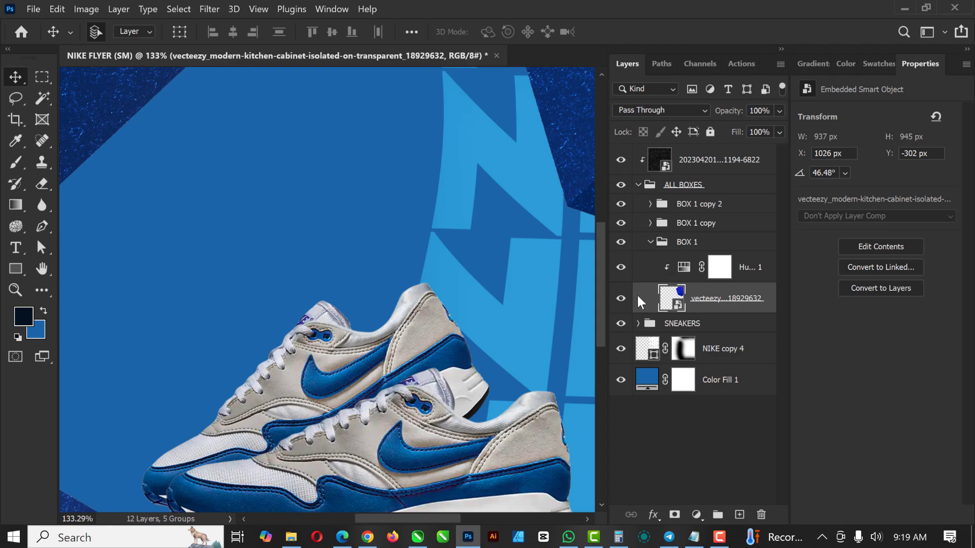
scroll(358, 218, "down", 6)
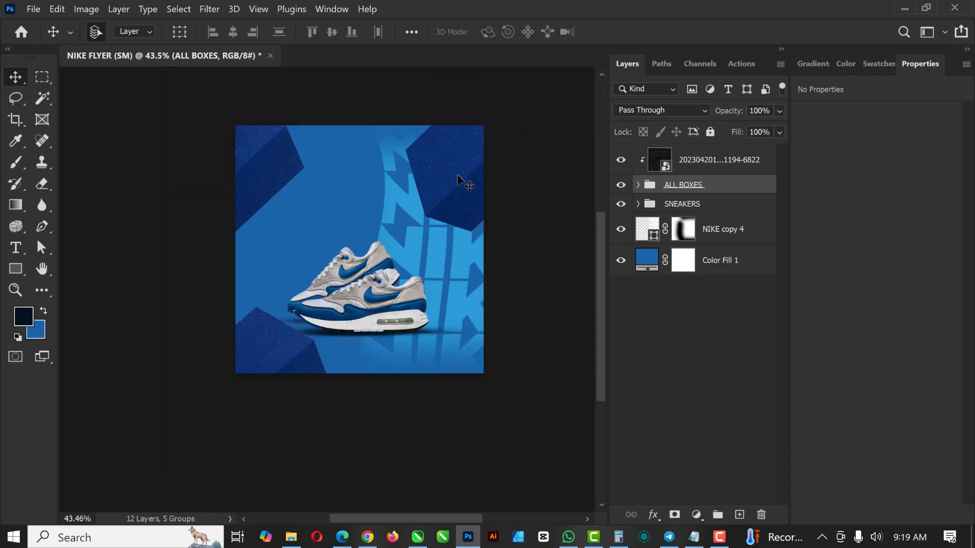
scroll(458, 174, "up", 2)
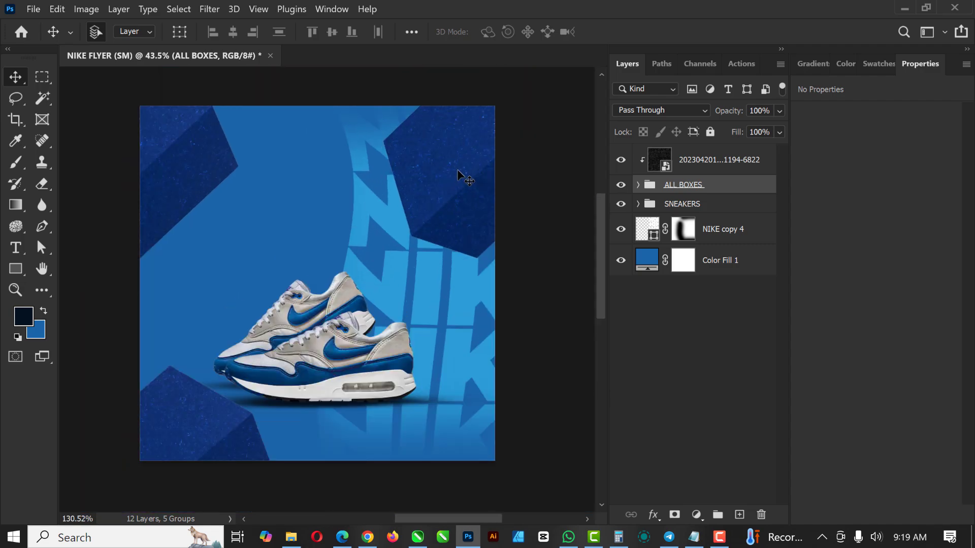
scroll(458, 178, "up", 5)
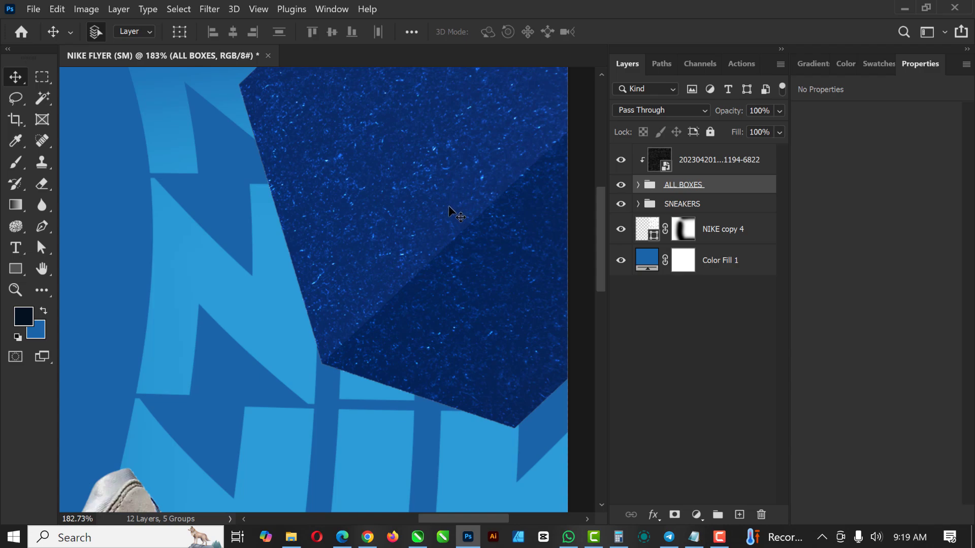
scroll(449, 211, "down", 4)
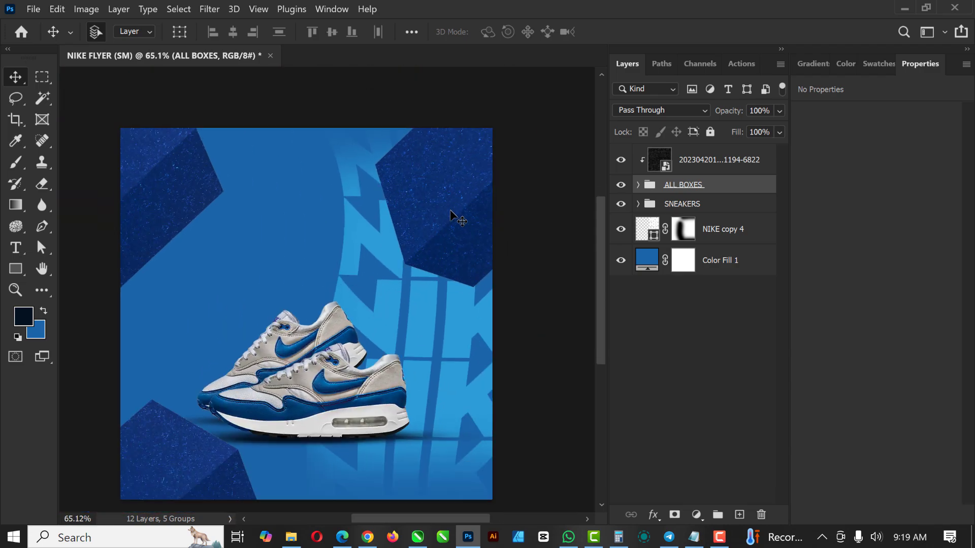
scroll(449, 190, "down", 1)
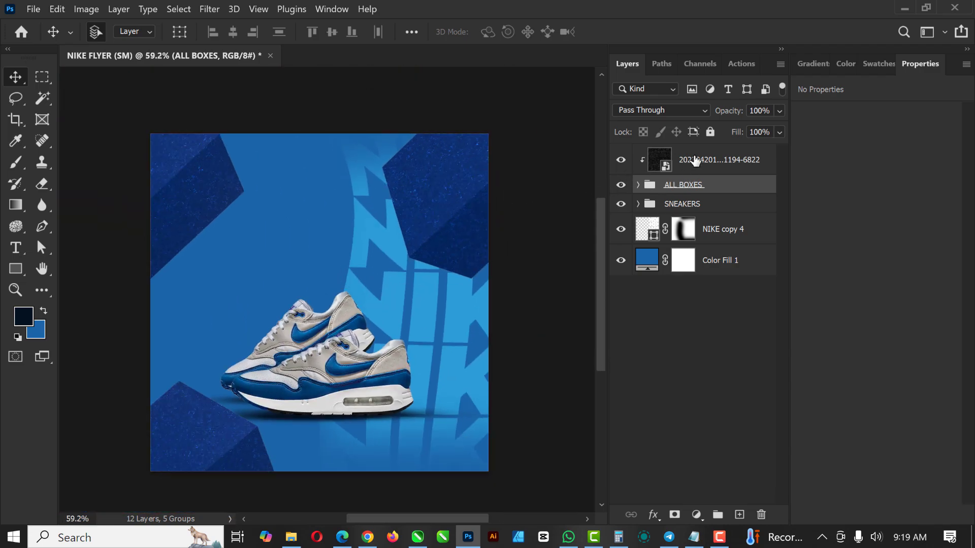
left_click(676, 161)
left_click(778, 111)
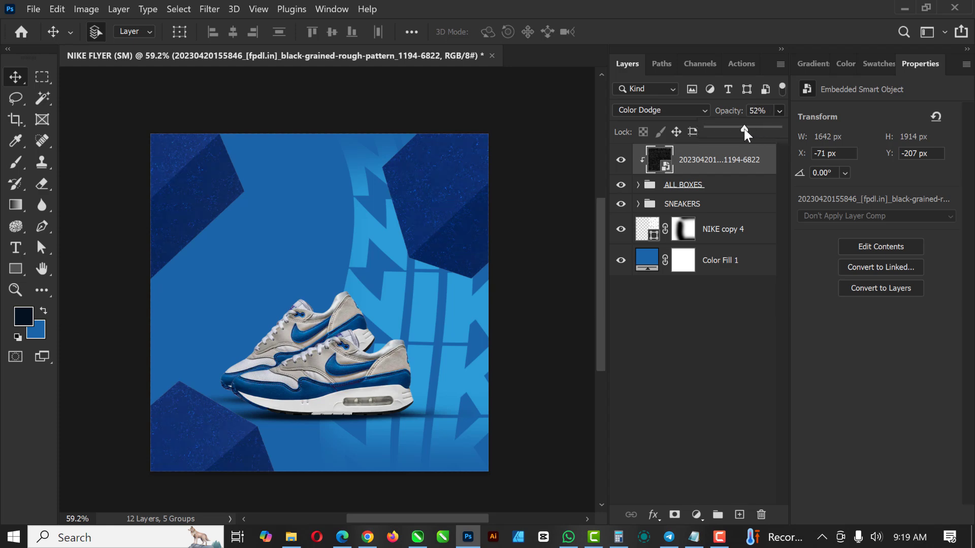
Add a Curves adjustment clipped to the ALL BOXES group, pulling the shadows down to about input 91, output 76 and adjusting a highlight point.
left_click(711, 184)
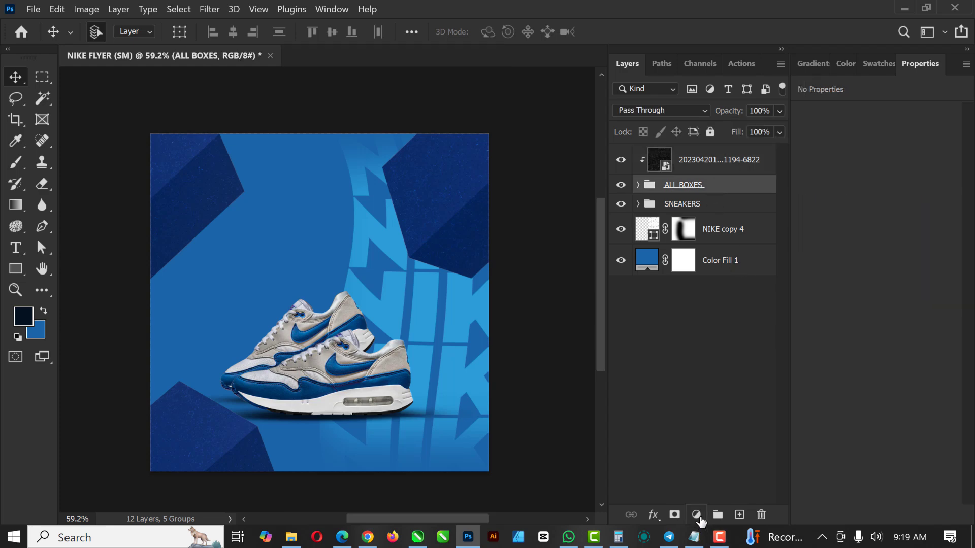
left_click(696, 515)
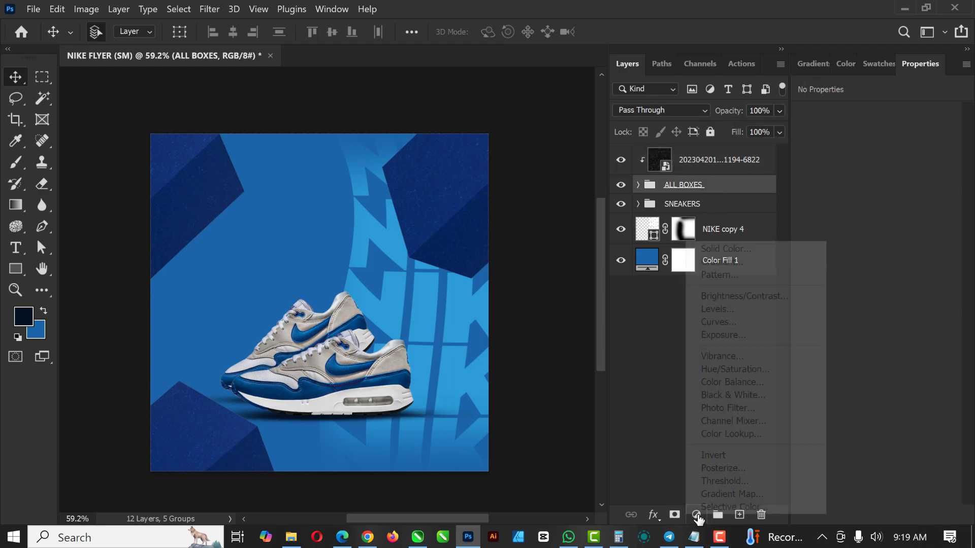
left_click(722, 322)
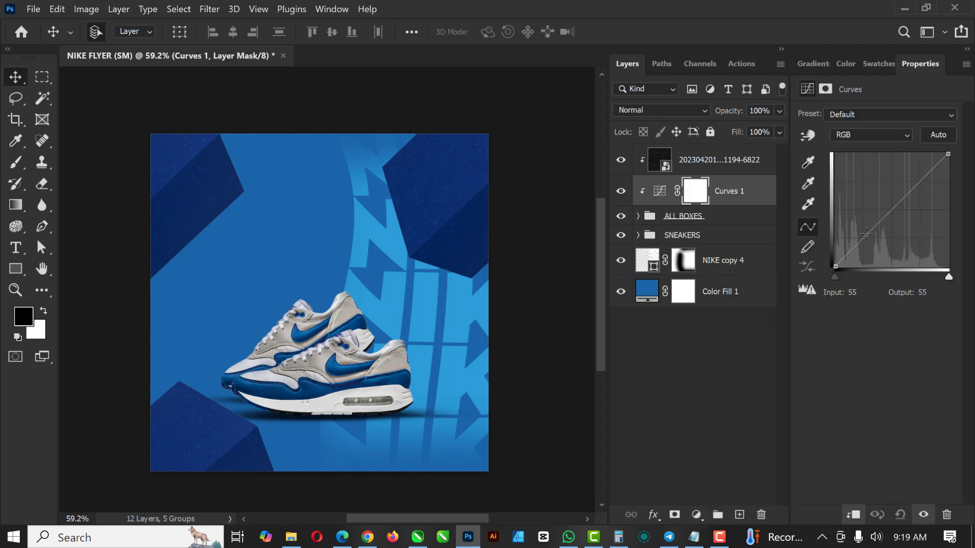
mouse_move(882, 219)
left_mouse_down()
mouse_move(882, 227)
mouse_move(893, 224)
mouse_move(877, 233)
left_mouse_up()
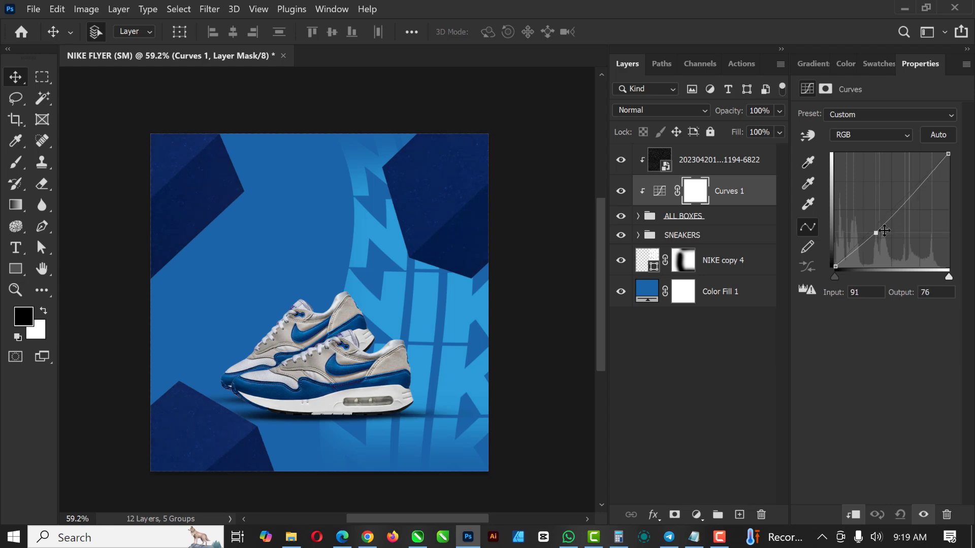
left_click(918, 186)
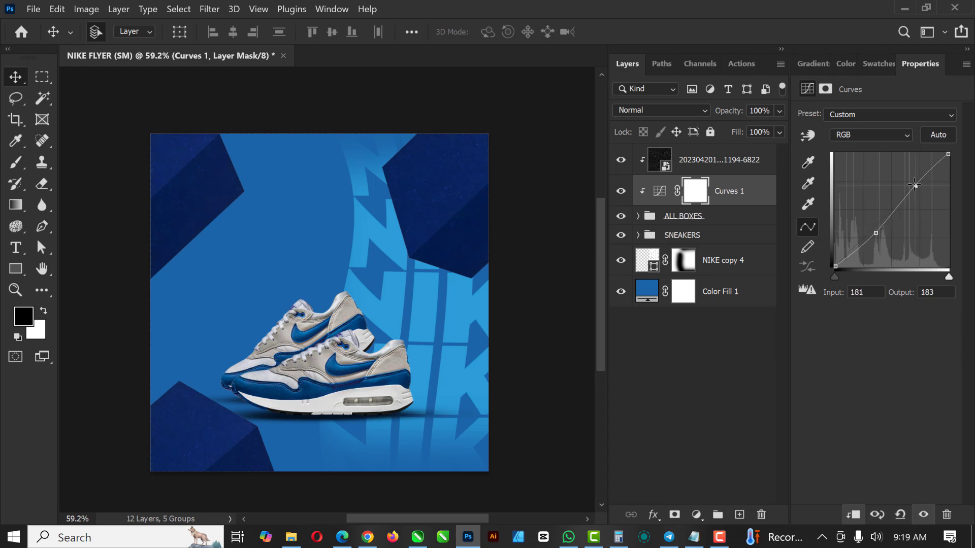
left_click_drag(918, 185, 912, 185)
Raise the opacity of the clipped grained pattern layer to 75%.
left_click(721, 161)
left_click(778, 110)
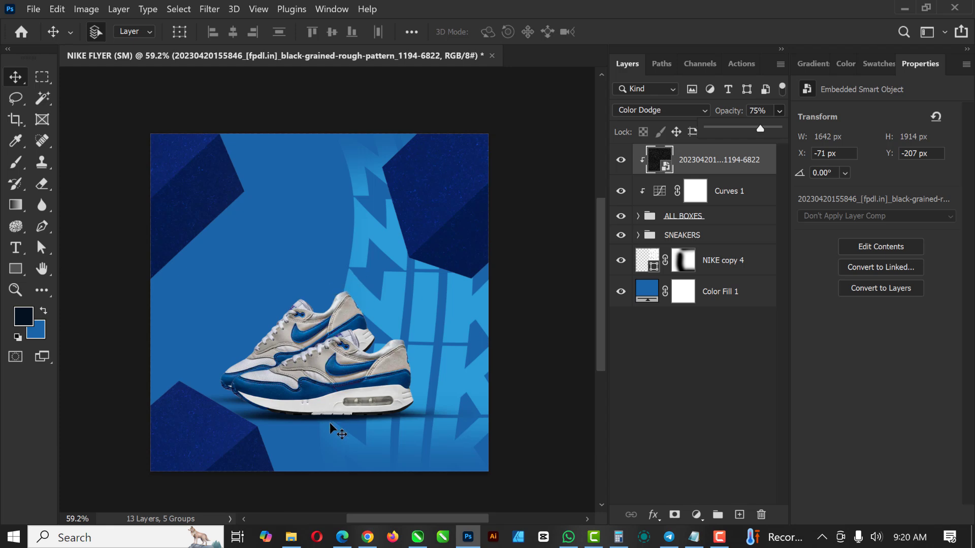
Nudge the SNEAKERS group slightly to the right and downward on the flyer.
left_click(699, 236)
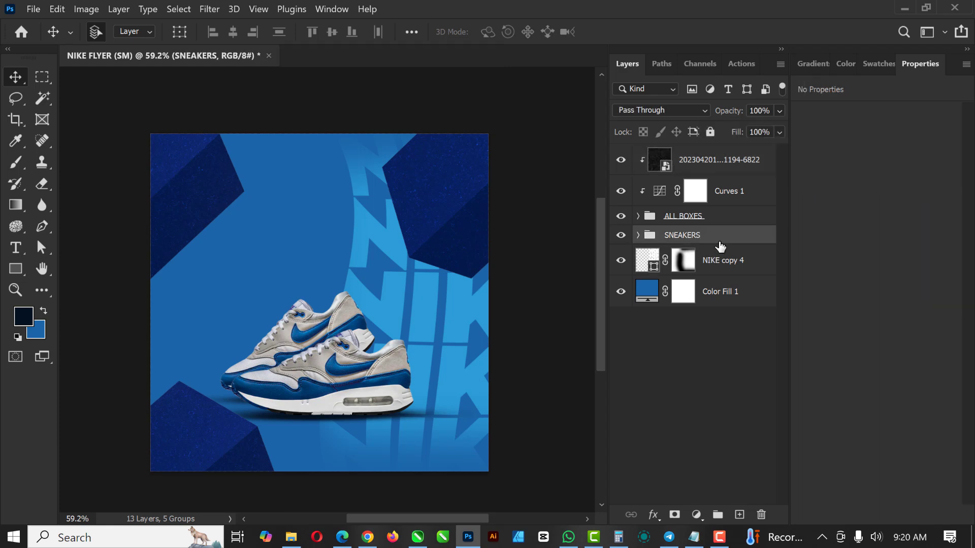
key("shift+Right")
key("shift+Right")
key("shift+Right")
key("shift+Right")
key("shift+Right")
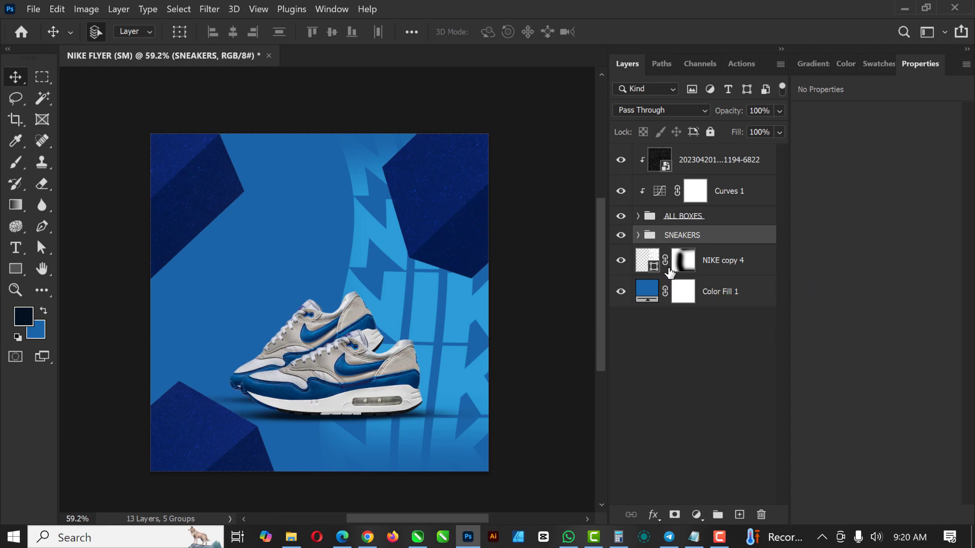
key("shift+Right")
key("shift+Down")
key("shift+Down")
key("shift+Down")
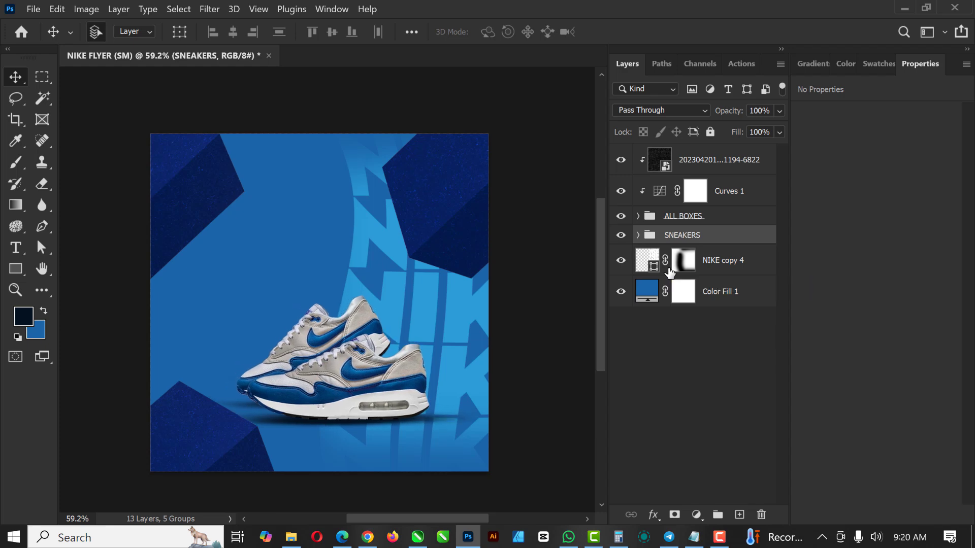
key("shift+Down")
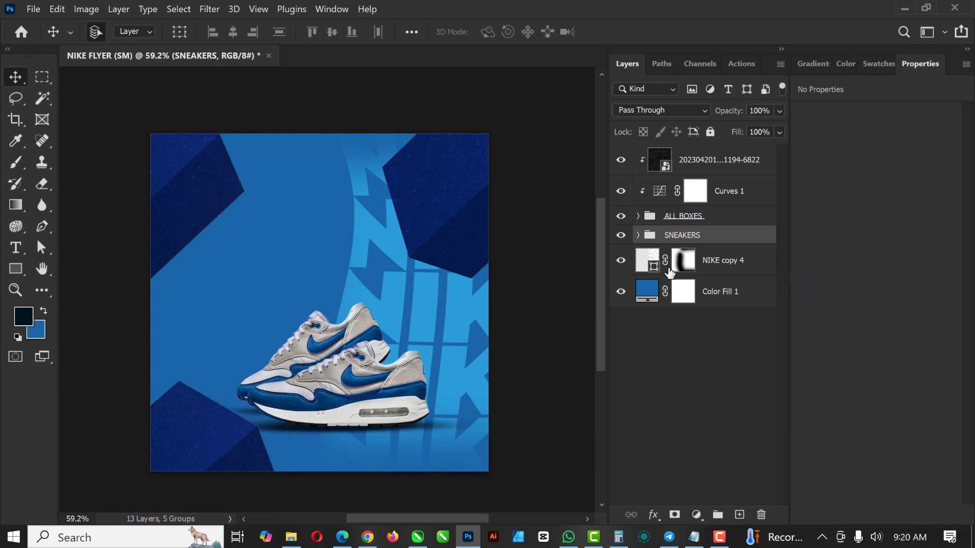
key("shift+Down")
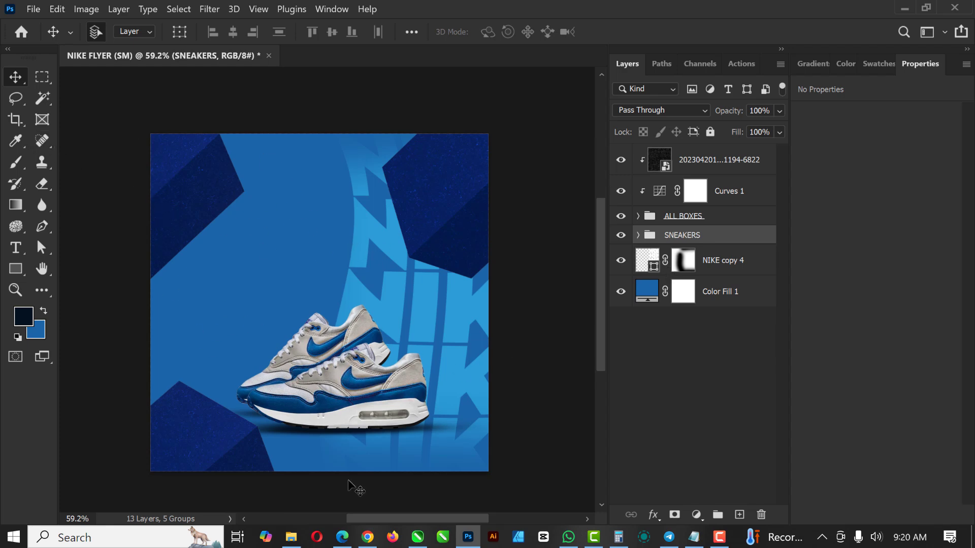
Place the TEXT image from the NIKE folder above the SNEAKERS group and shift it right to X 785.47 px.
left_click(290, 537)
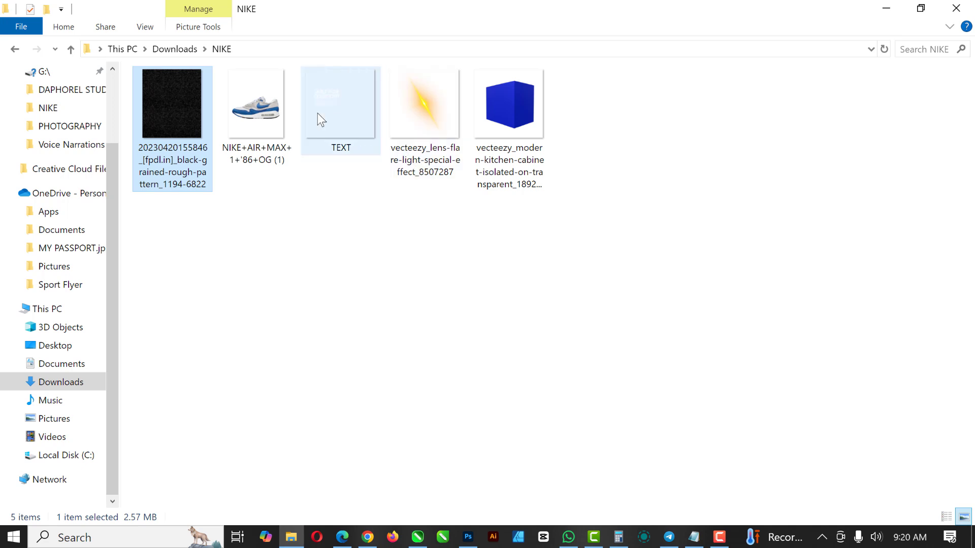
left_click(330, 119)
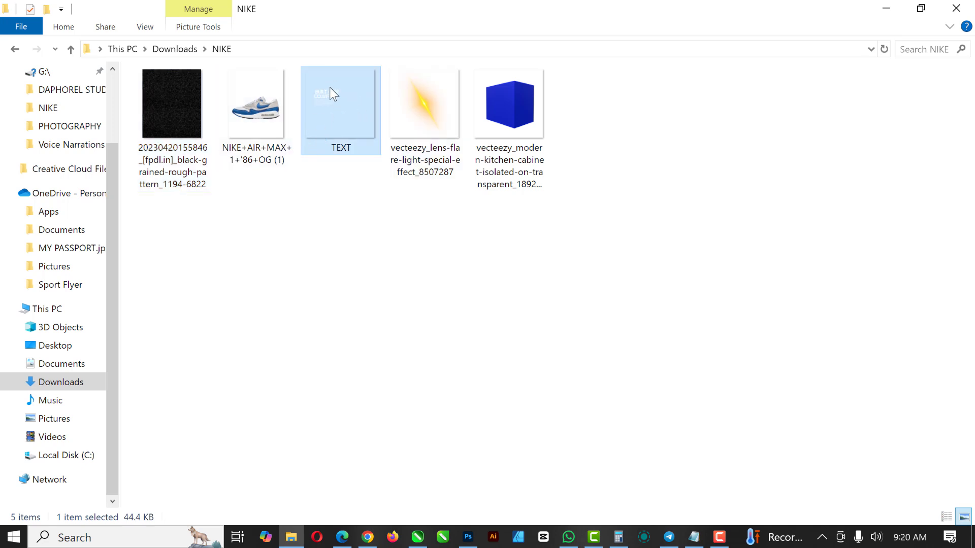
left_click_drag(331, 89, 287, 286)
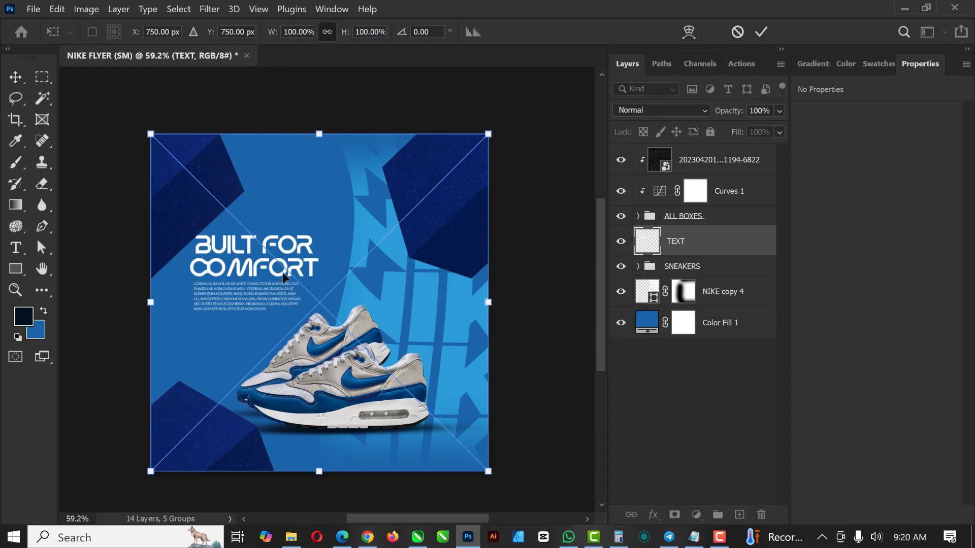
mouse_move(293, 273)
left_mouse_down()
mouse_move(311, 271)
mouse_move(298, 266)
left_mouse_up()
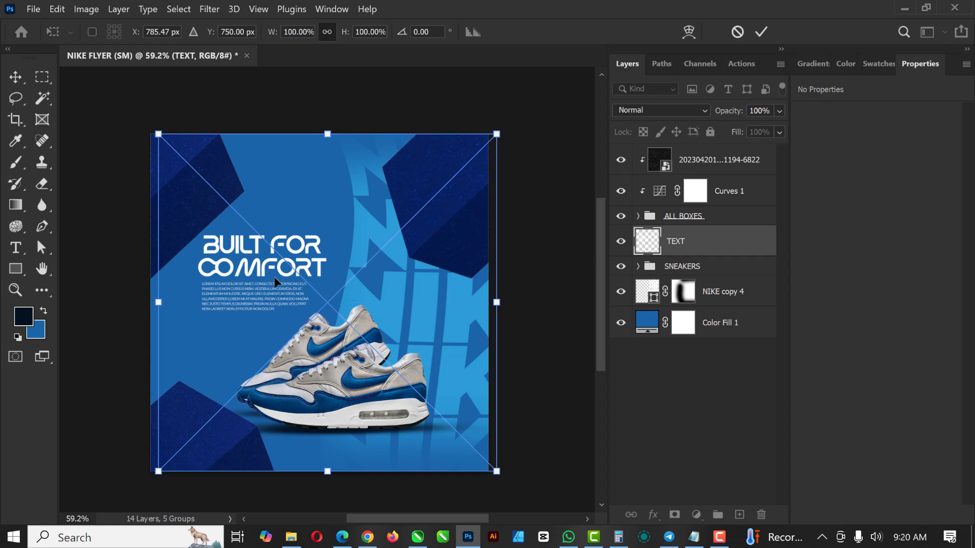
key("Return")
scroll(252, 324, "up", 3)
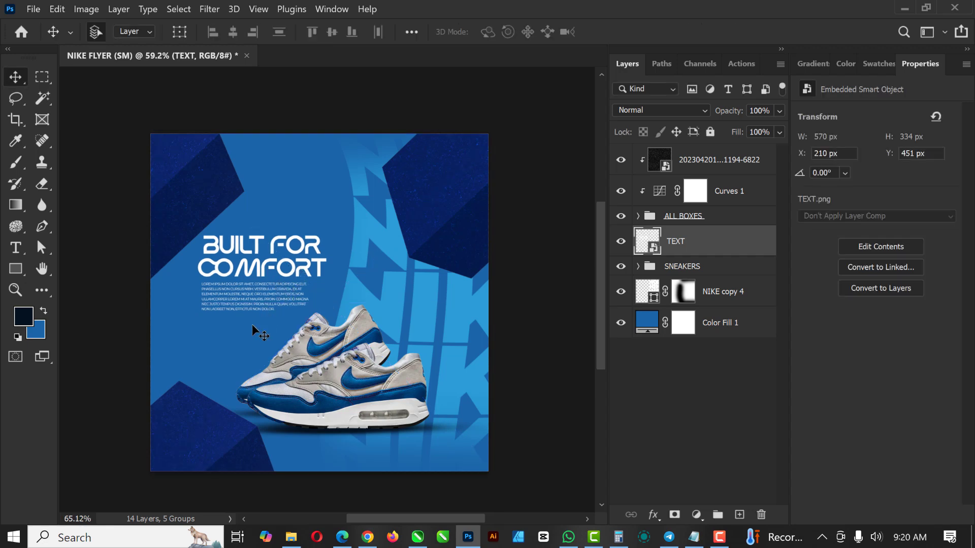
scroll(299, 265, "down", 2)
scroll(299, 264, "up", 1)
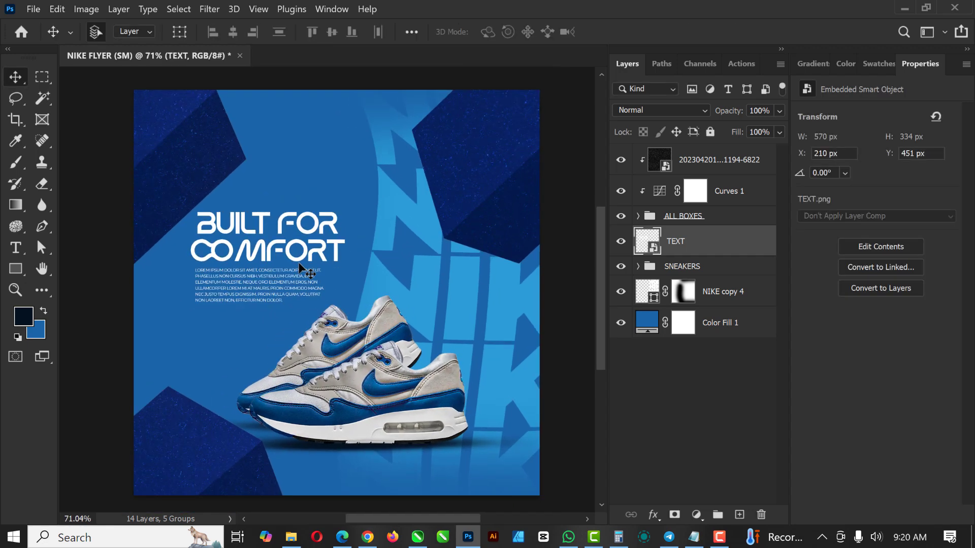
Check the font list in the Notepad notes and return to the flyer in Photoshop.
left_click(694, 538)
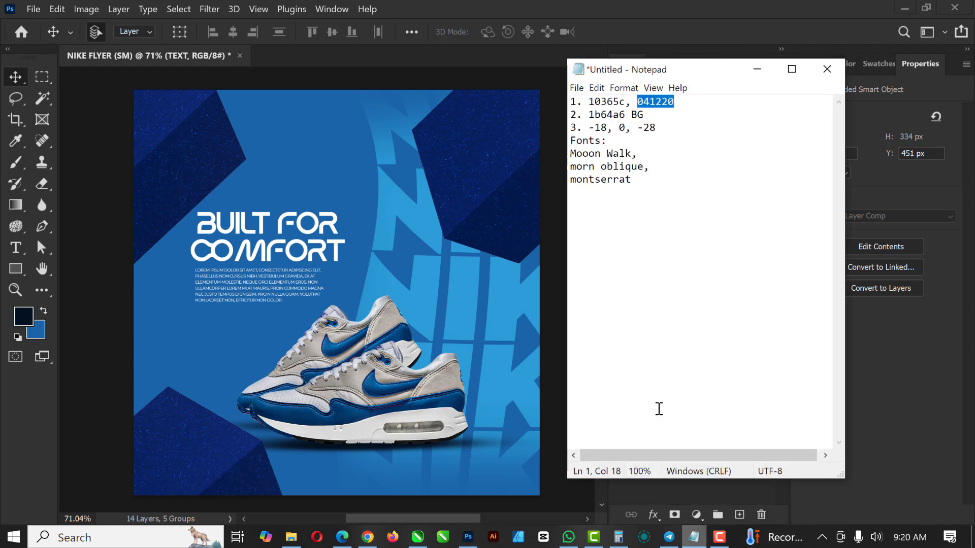
left_click_drag(570, 154, 648, 181)
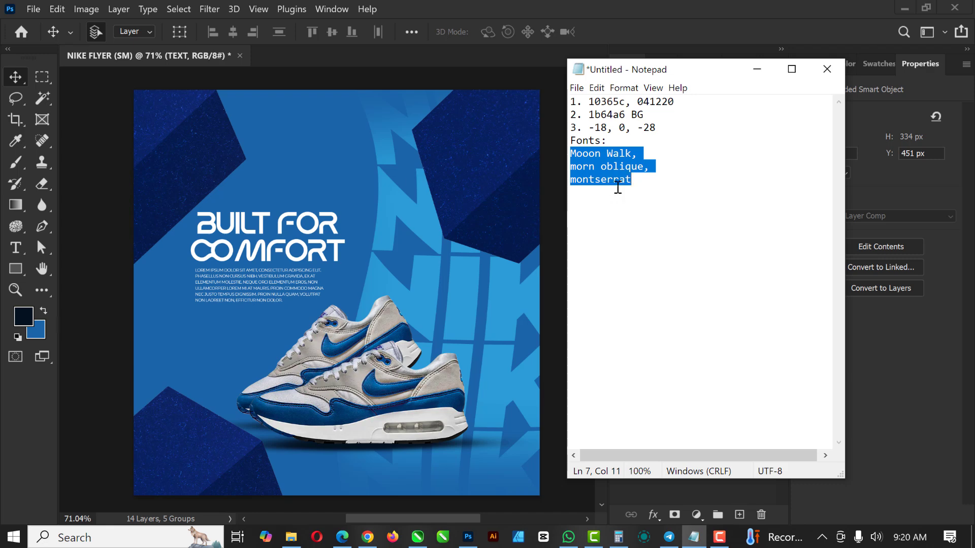
left_click(757, 74)
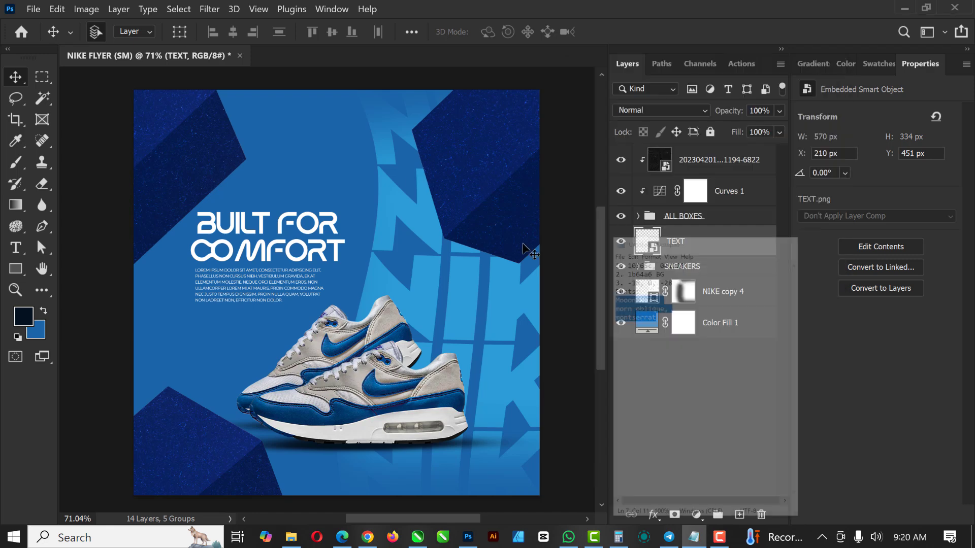
Raise both the opacity and the fill of the NIKE copy 4 lettering layer to 100%, and deselect the layer.
scroll(246, 233, "up", 1)
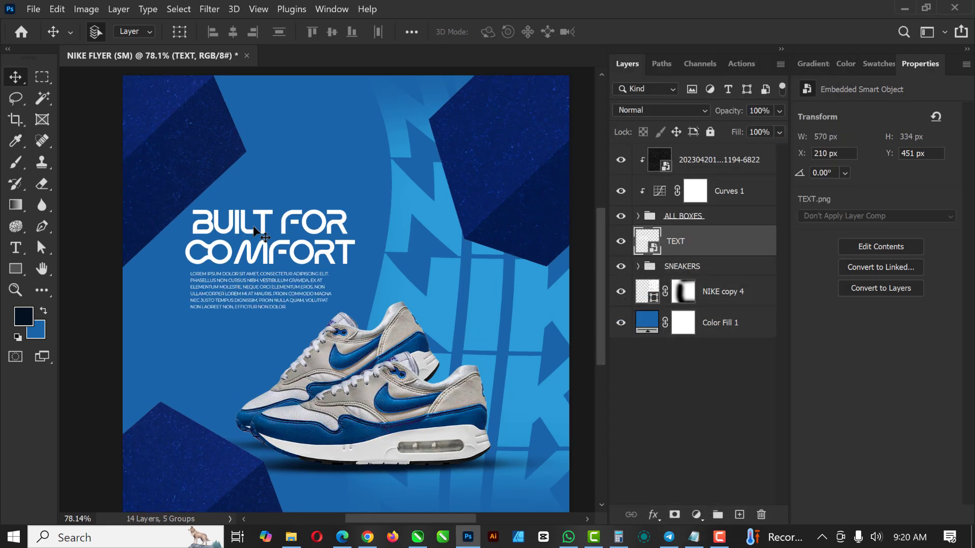
scroll(245, 233, "down", 1)
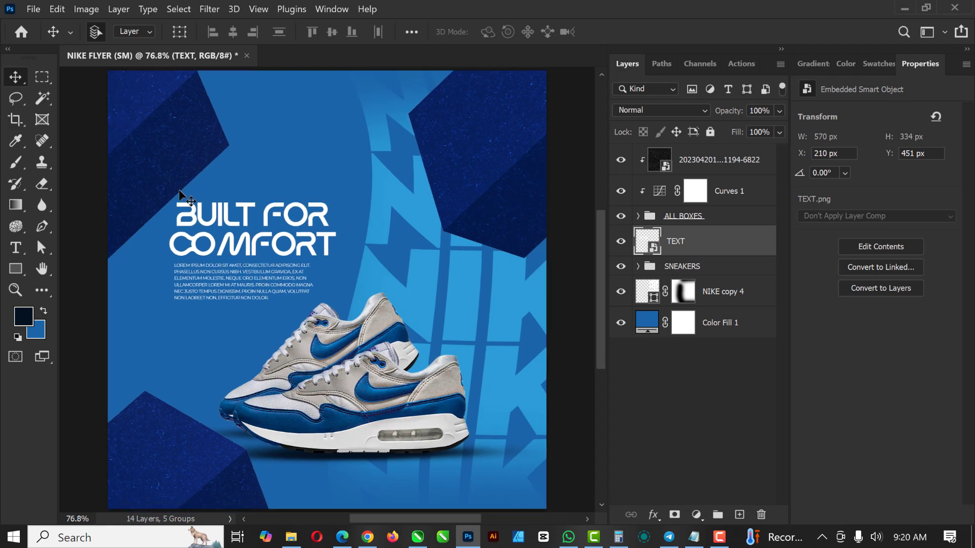
scroll(181, 196, "down", 1)
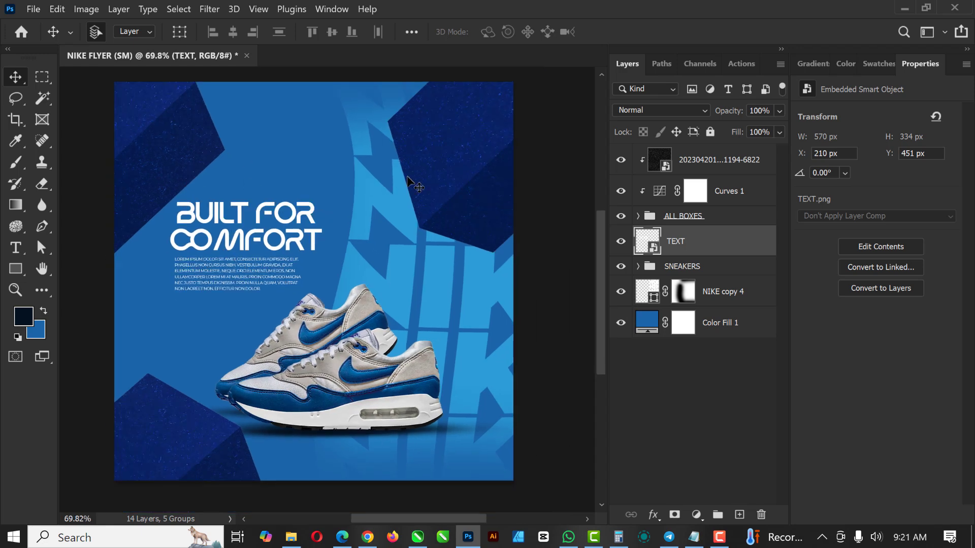
left_click(406, 268)
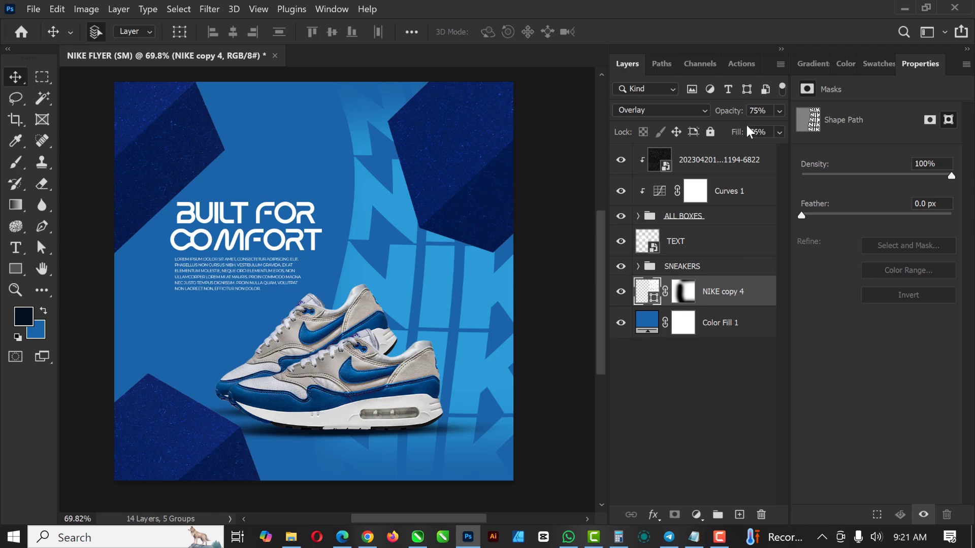
left_click(779, 111)
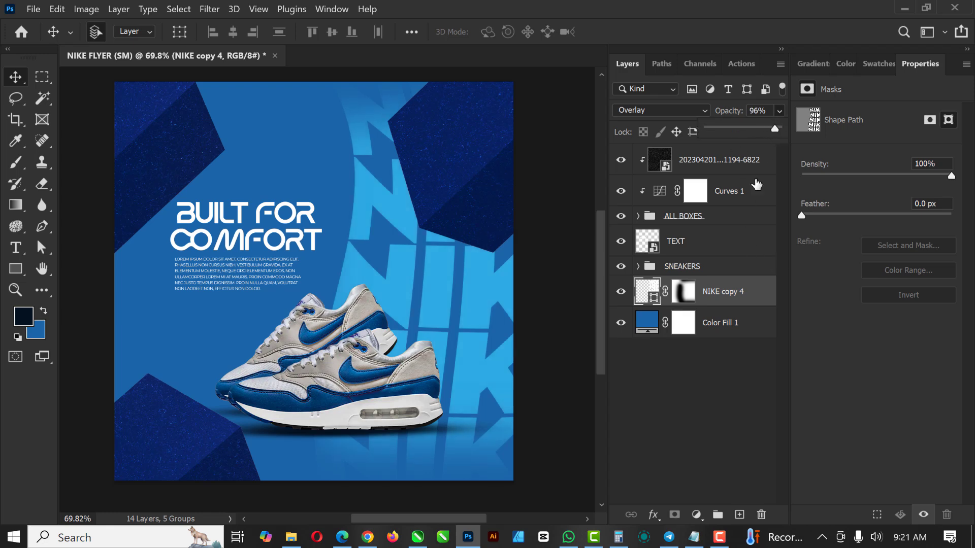
left_click_drag(774, 126, 796, 126)
left_click(764, 287)
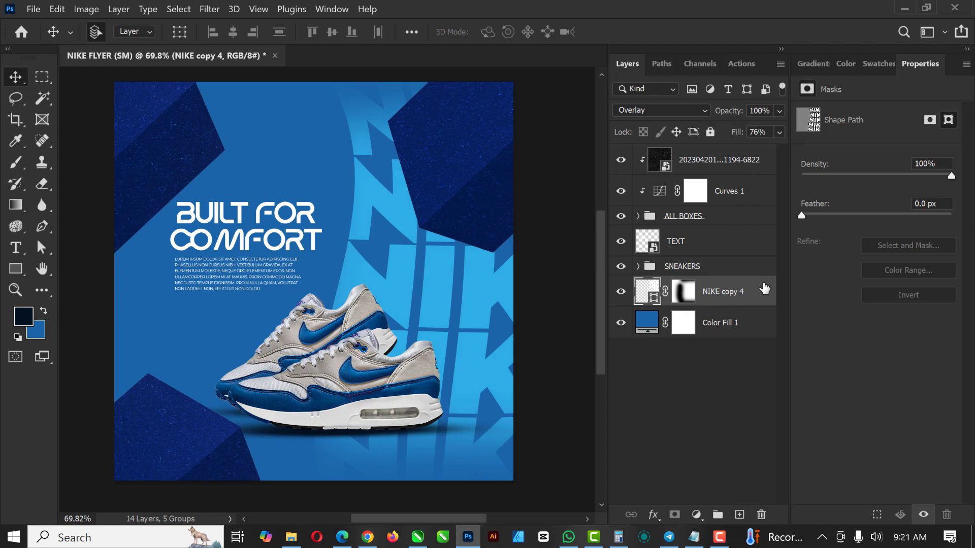
left_click(780, 132)
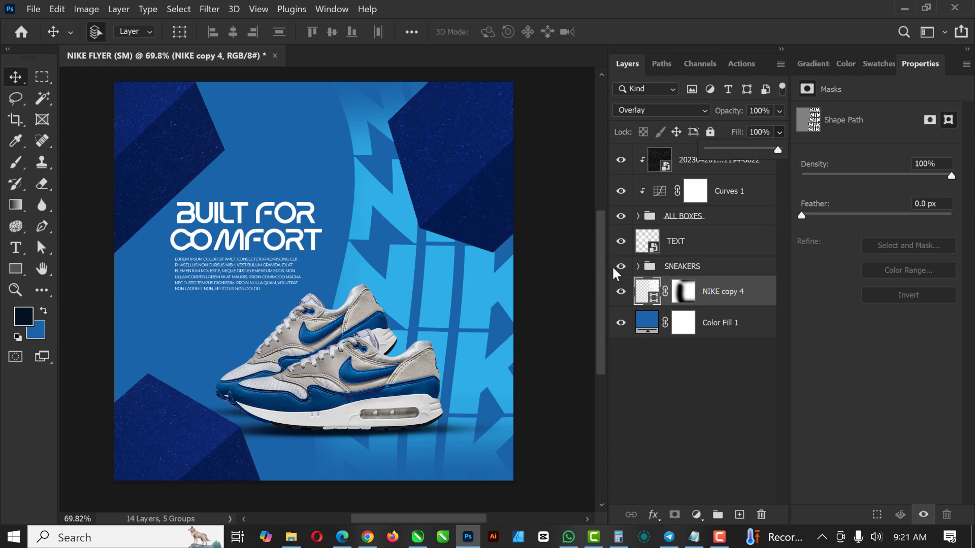
scroll(304, 180, "down", 1)
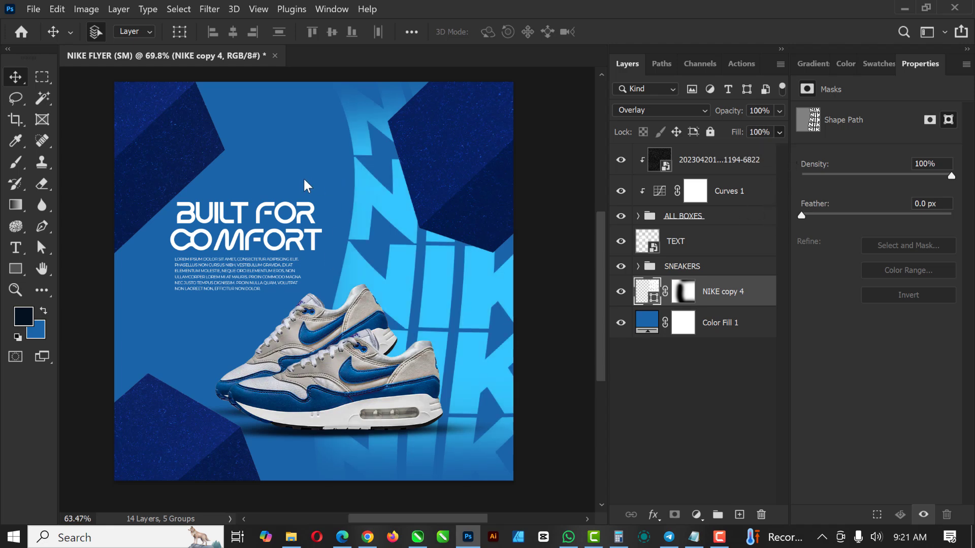
left_click(304, 180)
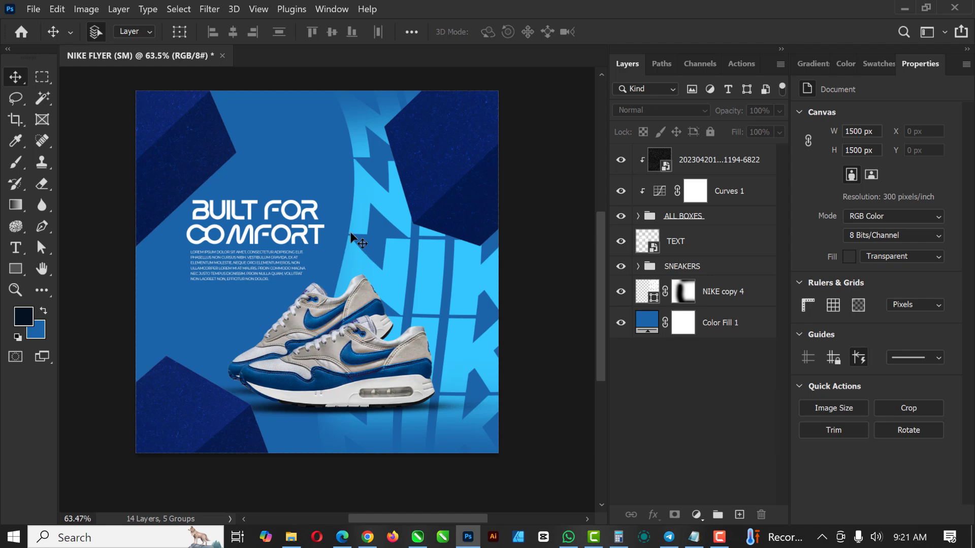
Place the vecteezy lens-flare light effect image from the NIKE folder above the black-grained texture layer on the flyer.
scroll(361, 200, "up", 1)
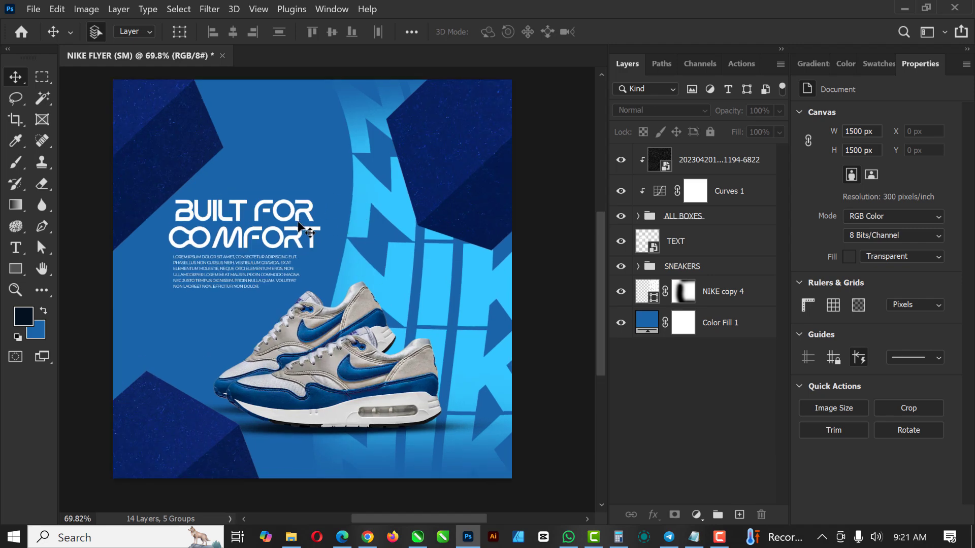
left_click(754, 163)
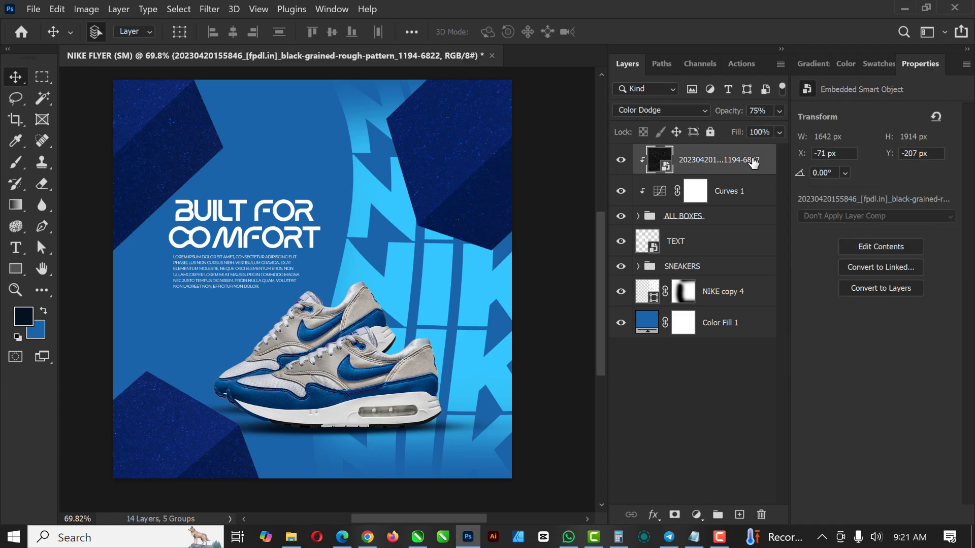
left_click(291, 537)
left_click(432, 105)
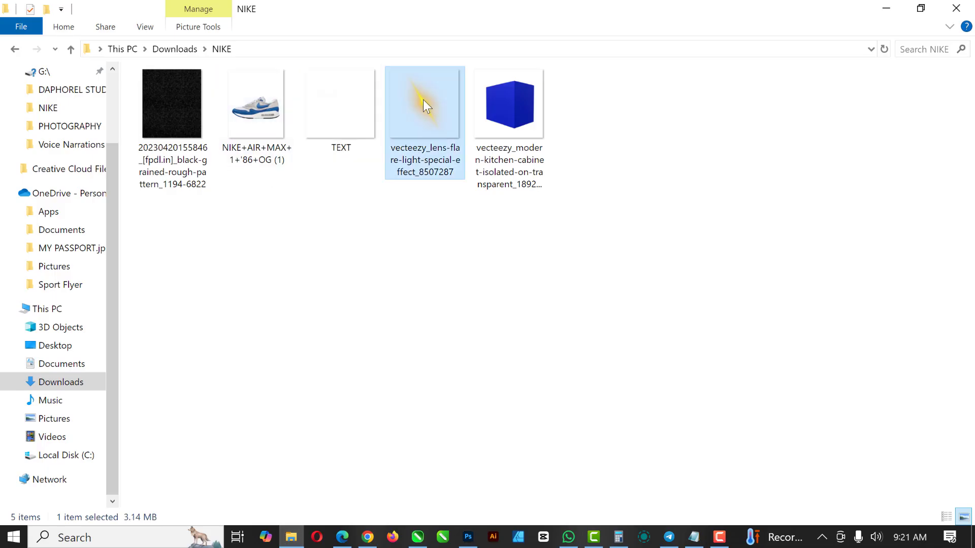
left_click_drag(422, 99, 325, 206)
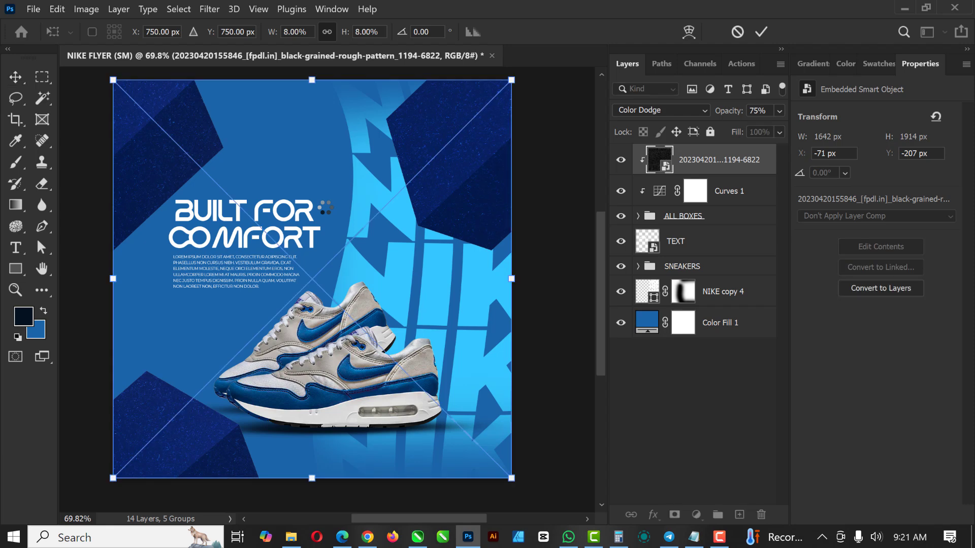
Rotate the lens flare to -105.52° and move it over the flyer's upper-right cube at X 1547.99 px, Y 138.96 px.
scroll(382, 276, "down", 2)
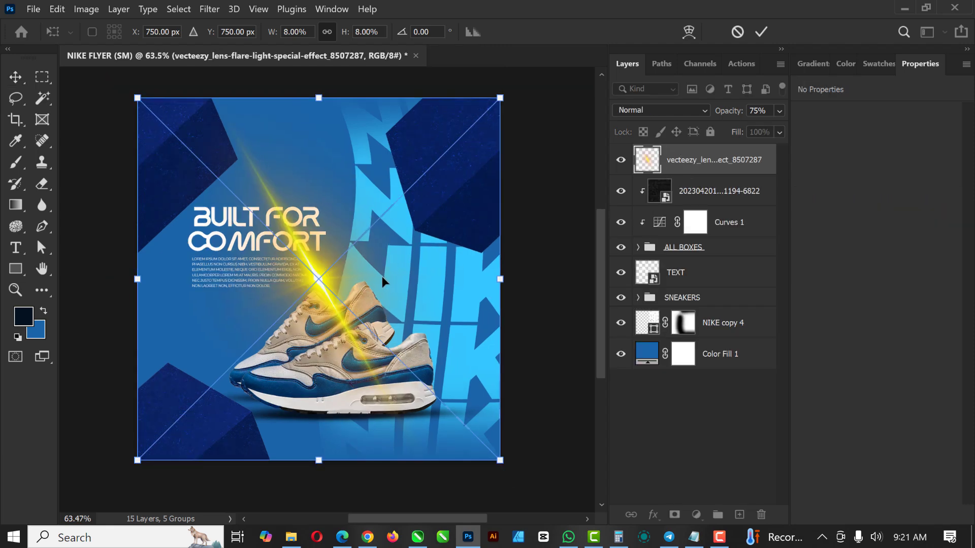
left_click_drag(495, 466, 430, 87)
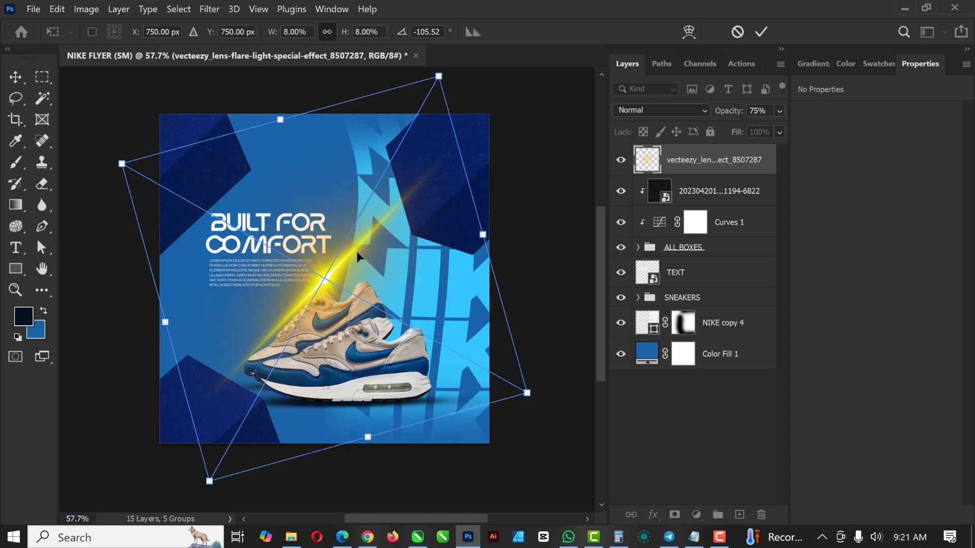
left_click_drag(356, 251, 519, 120)
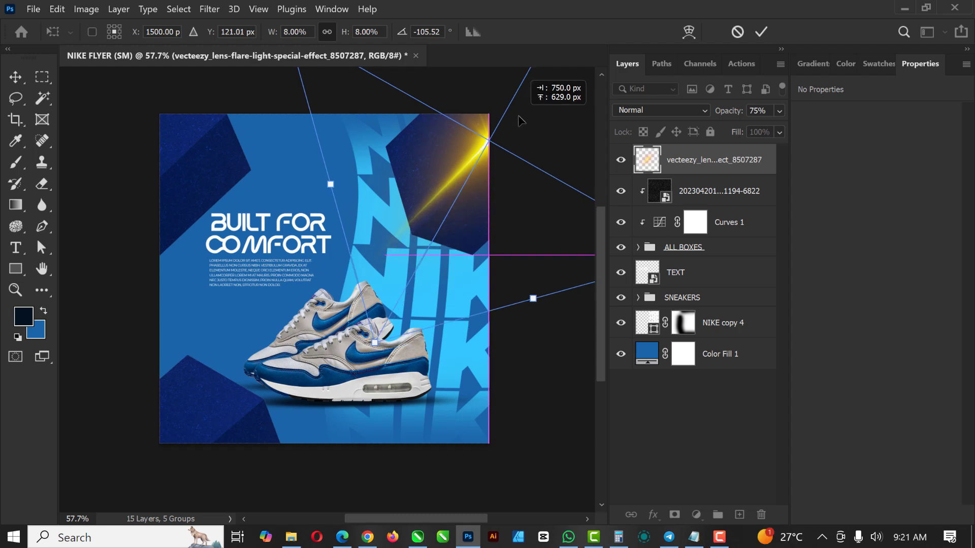
scroll(481, 168, "up", 7)
key("Return")
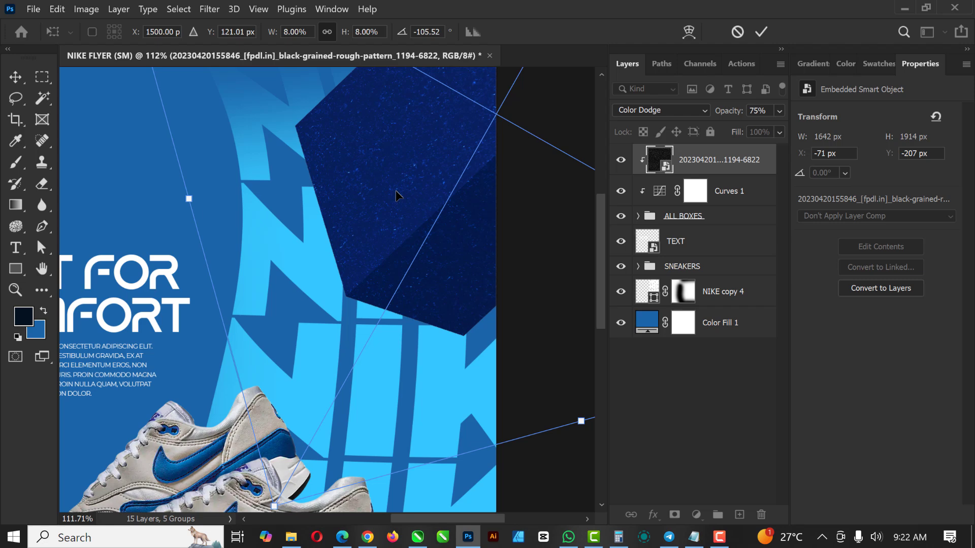
scroll(391, 192, "down", 7)
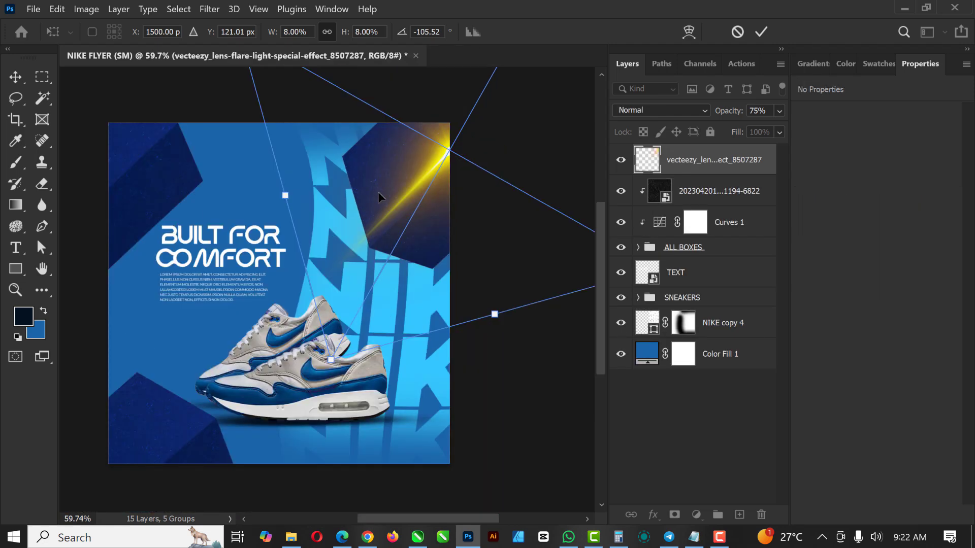
scroll(409, 190, "up", 5)
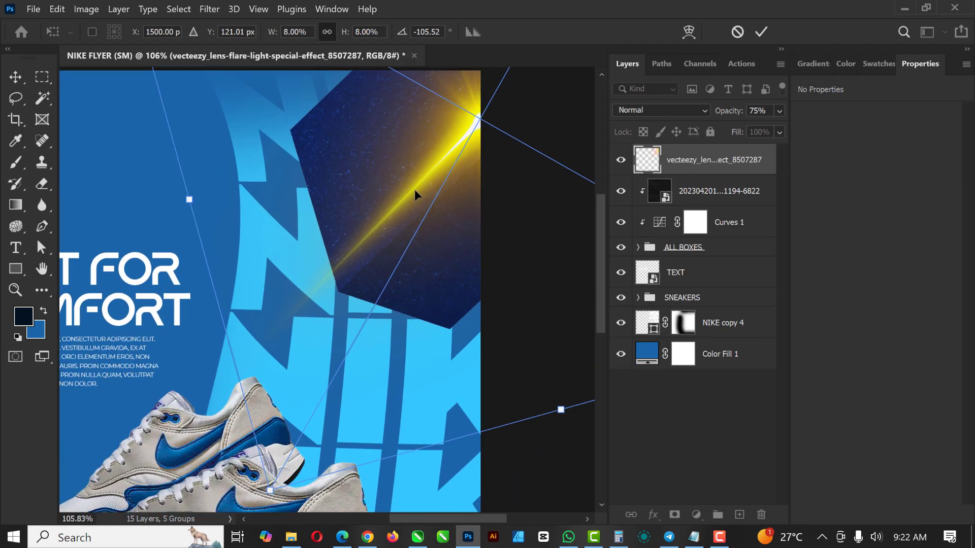
left_click(434, 192)
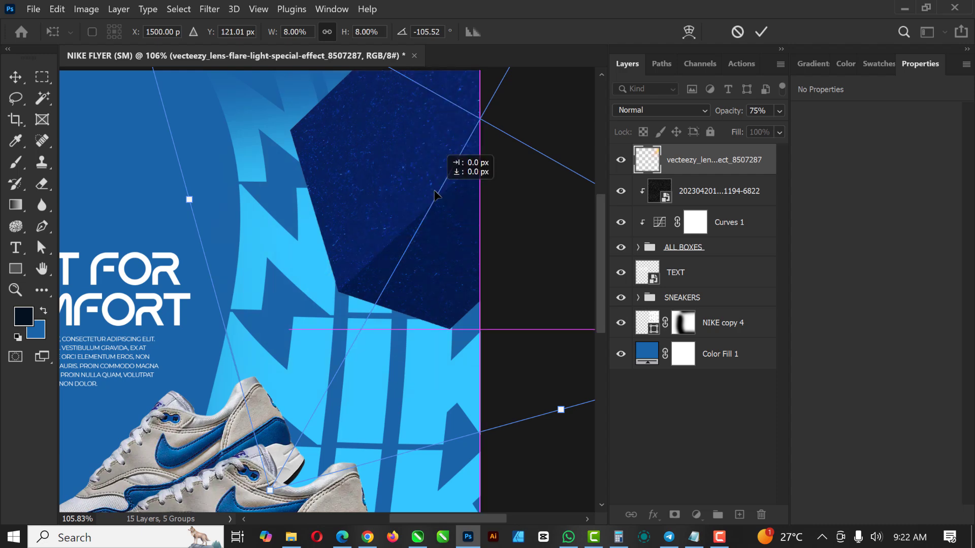
left_click_drag(434, 192, 459, 201)
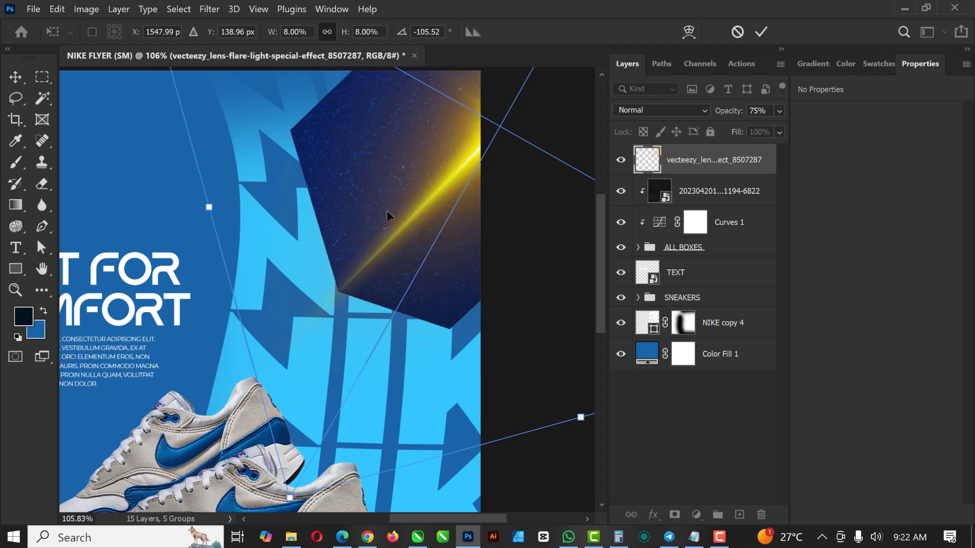
scroll(391, 205, "down", 3)
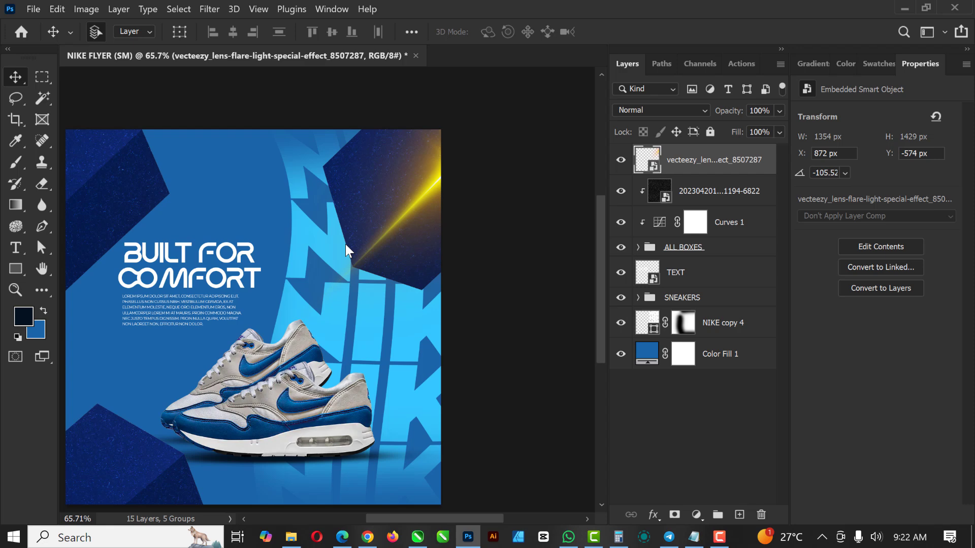
Add a Hue/Saturation adjustment layer above the lens flare and clip it to the flare layer.
scroll(401, 224, "down", 3)
scroll(380, 242, "up", 4)
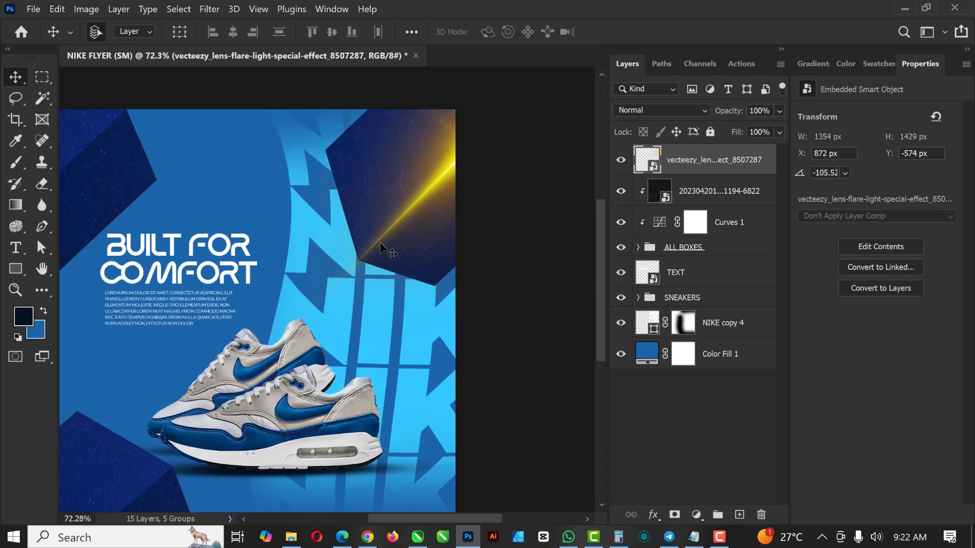
scroll(380, 242, "up", 1)
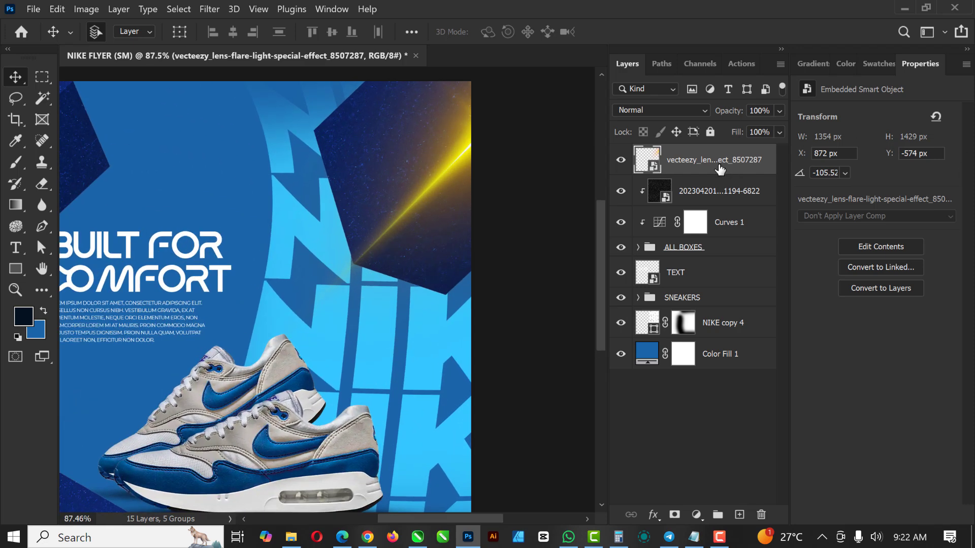
left_click(696, 515)
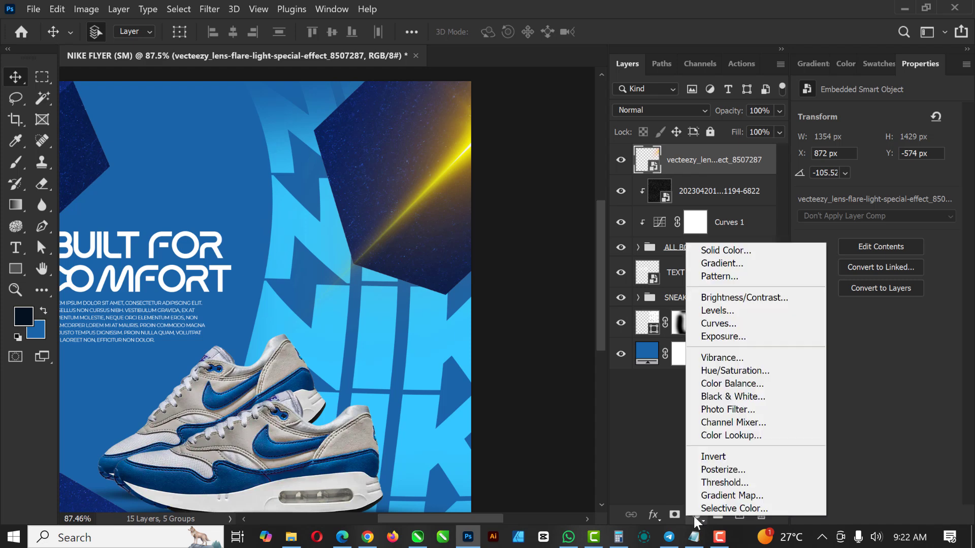
left_click(737, 371)
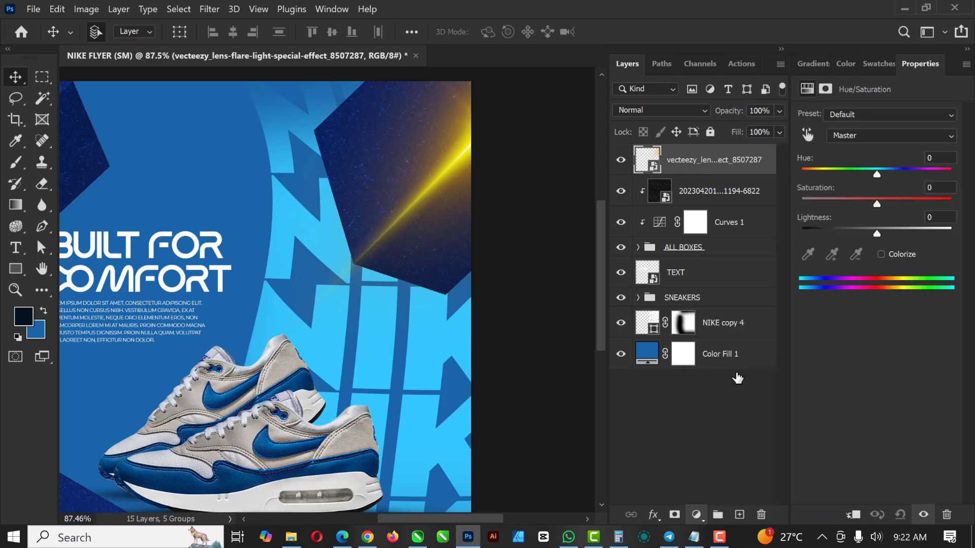
right_click(752, 170)
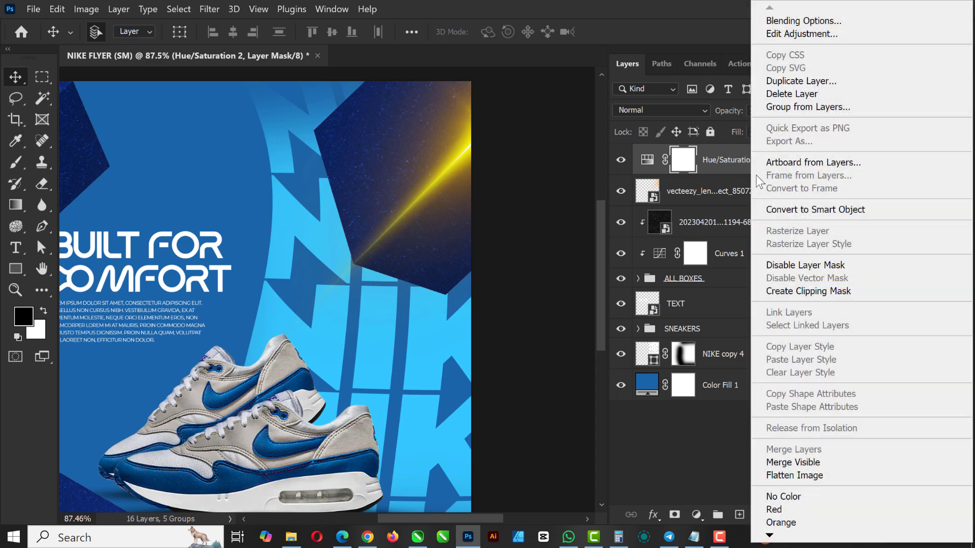
left_click(806, 294)
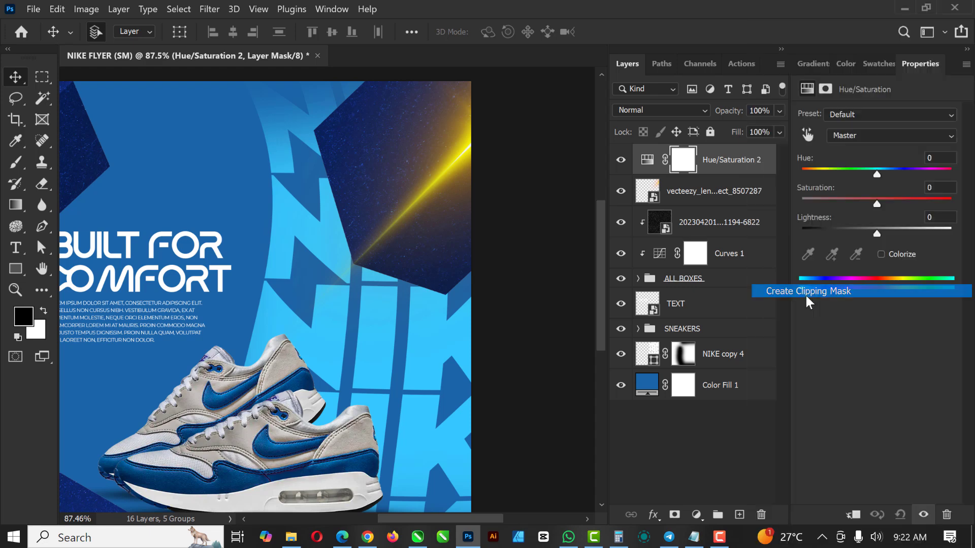
Colorize the lens flare blue with hue 210 and saturation 100 in the clipped Hue/Saturation adjustment.
left_click(881, 253)
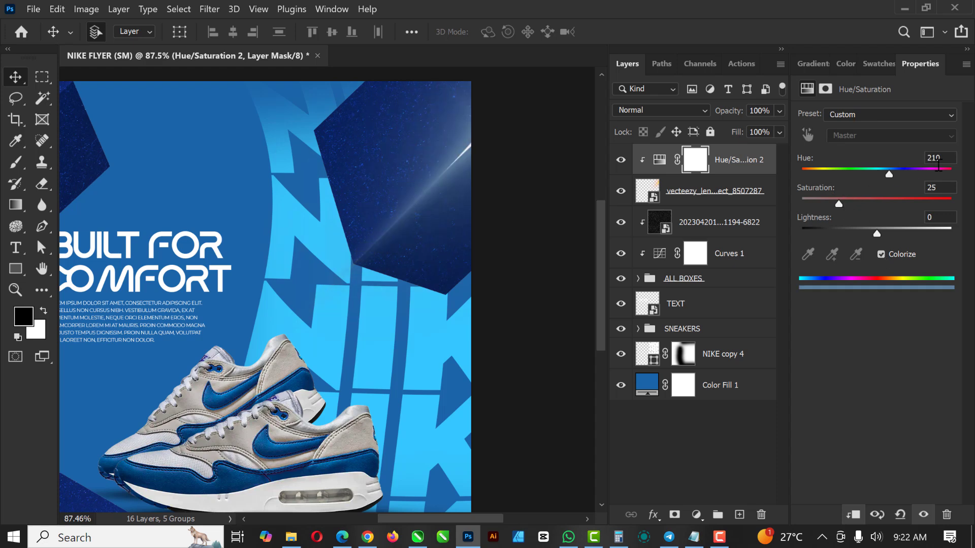
left_click_drag(838, 203, 939, 208)
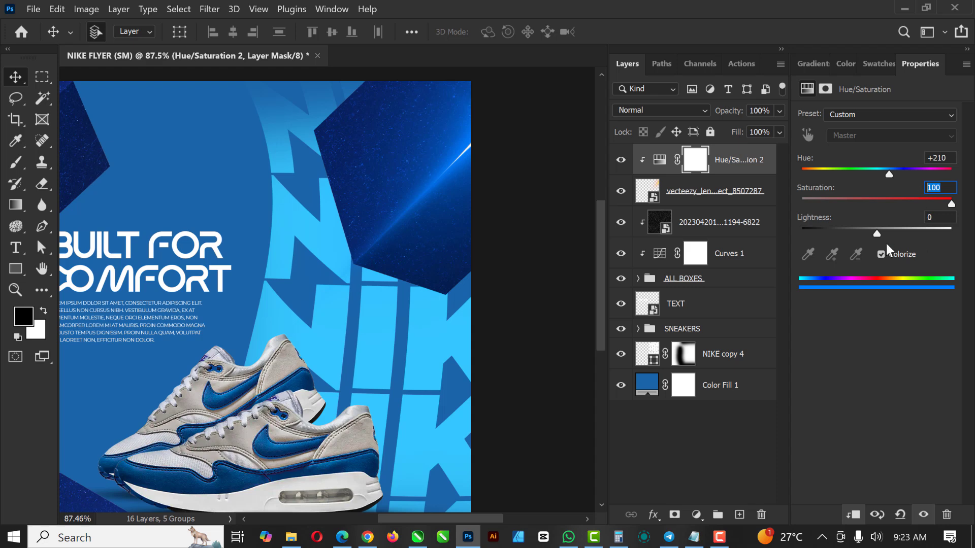
key("Tab")
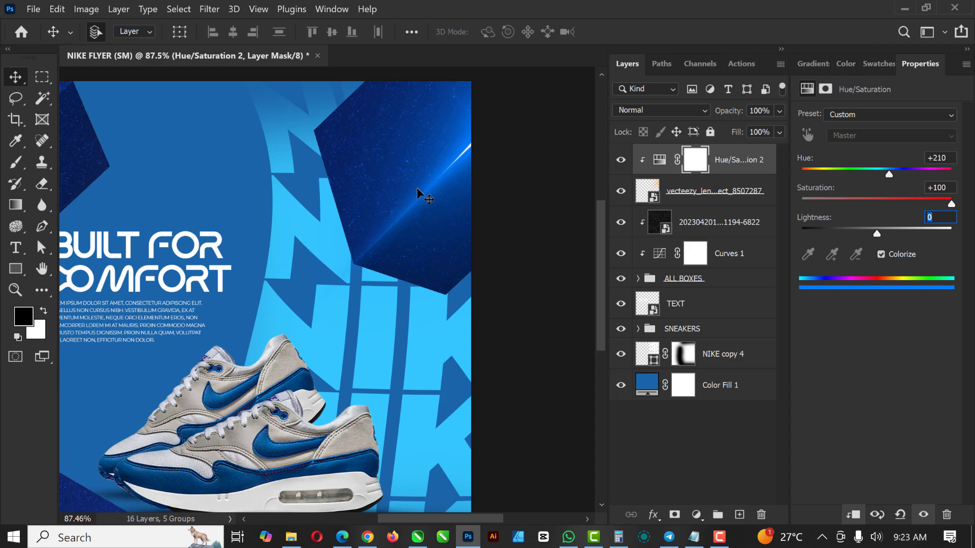
Group the lens-flare layer with its Hue/Saturation adjustment and name the group LIGHTS.
left_click(702, 194)
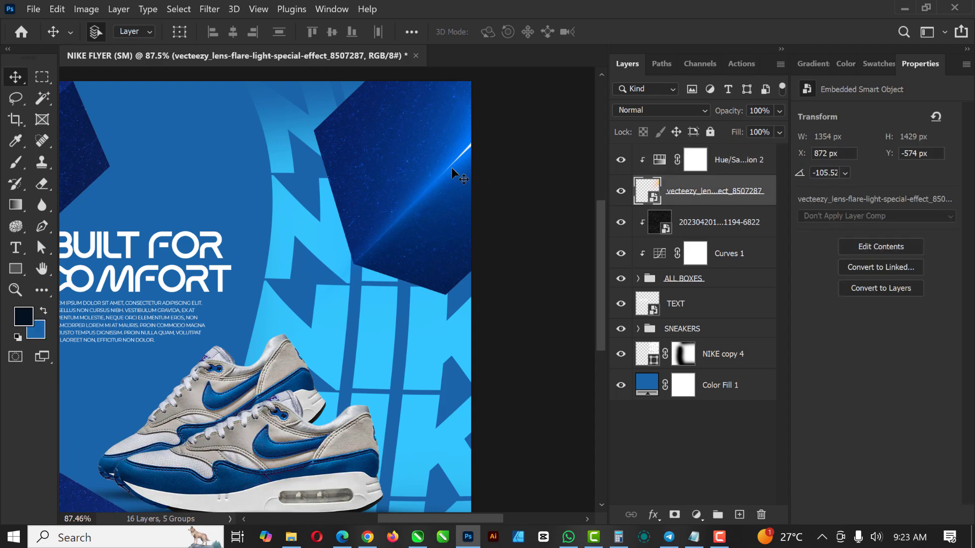
scroll(452, 170, "down", 4)
scroll(451, 175, "up", 1)
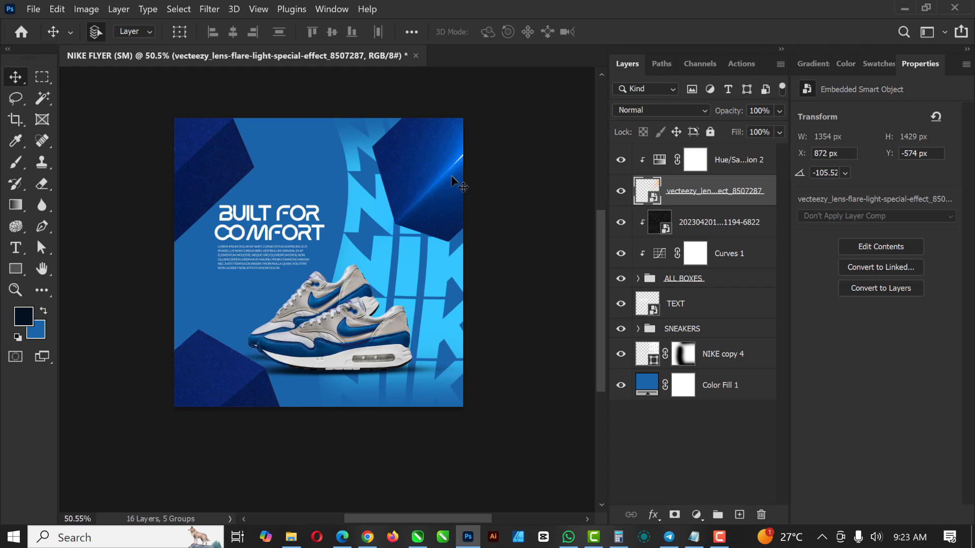
left_click(750, 162)
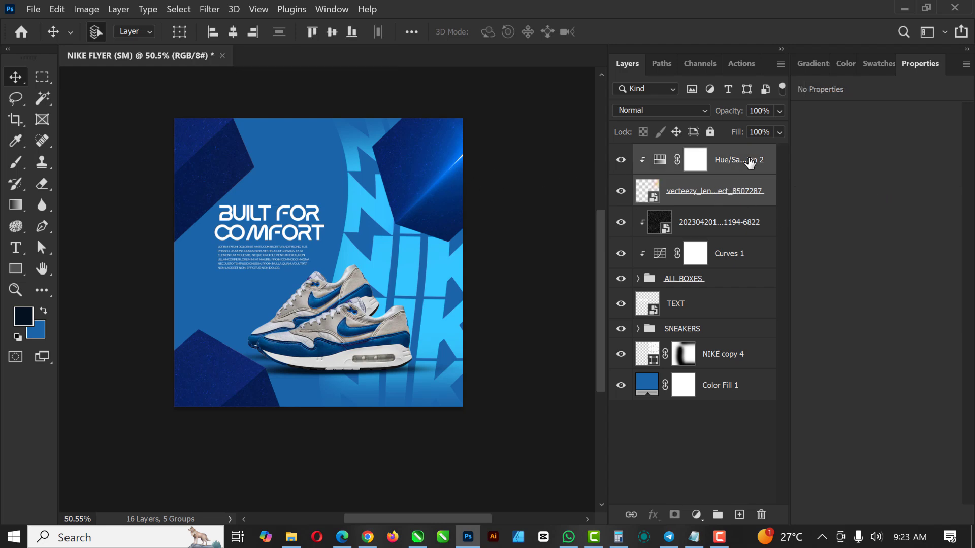
key("ctrl+g")
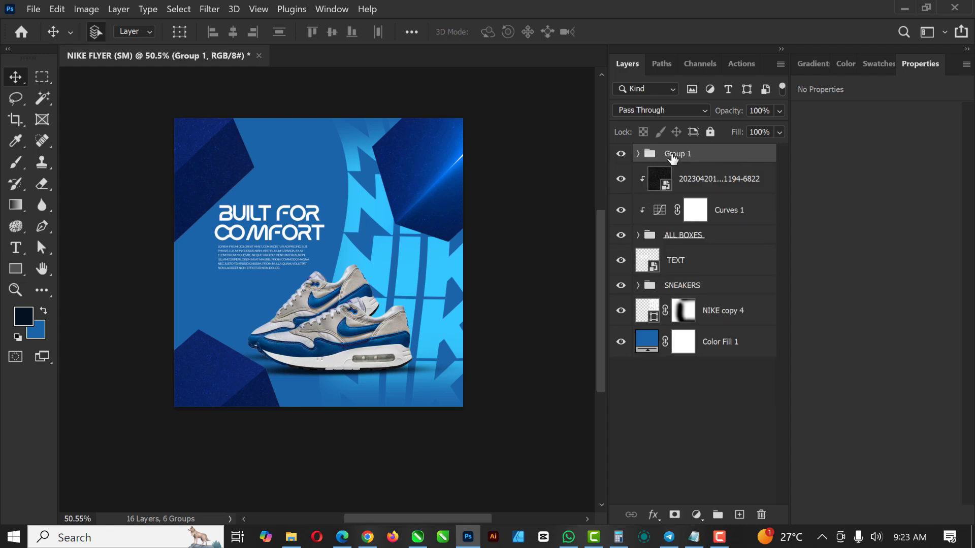
double_click(673, 153)
type("LIGHTS")
key("Return")
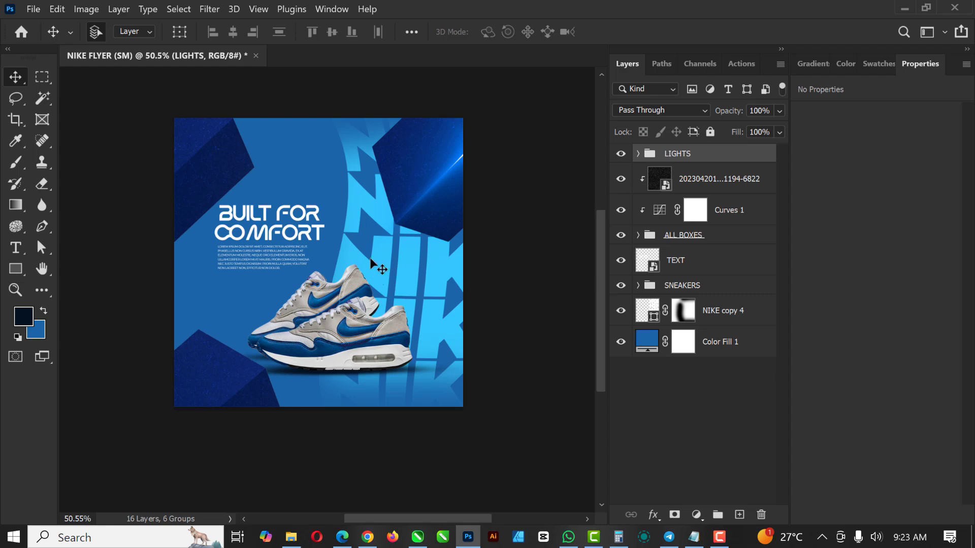
Duplicate the LIGHTS group and move the copy over the flyer's upper-left cube at X -51.50 px, Y 341.48 px.
scroll(374, 224, "up", 1)
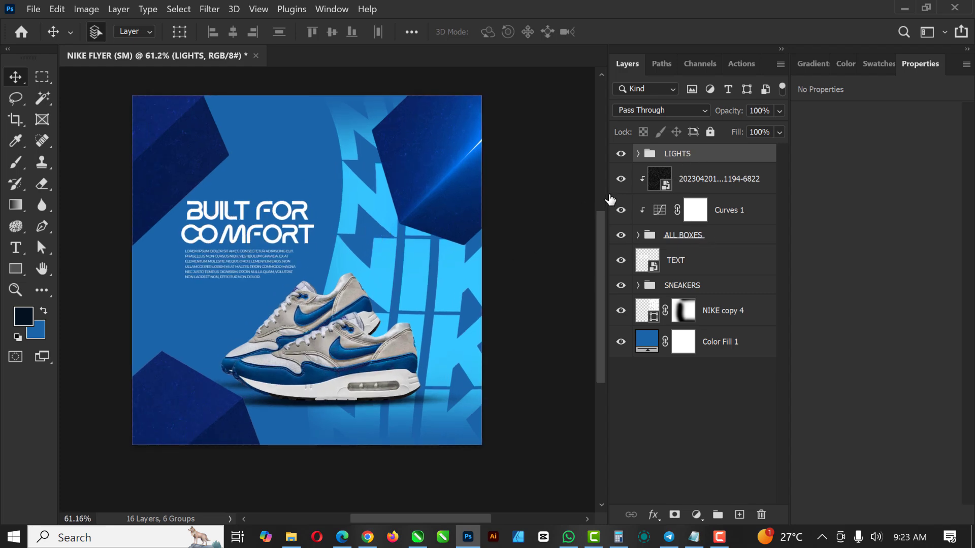
key("ctrl+j")
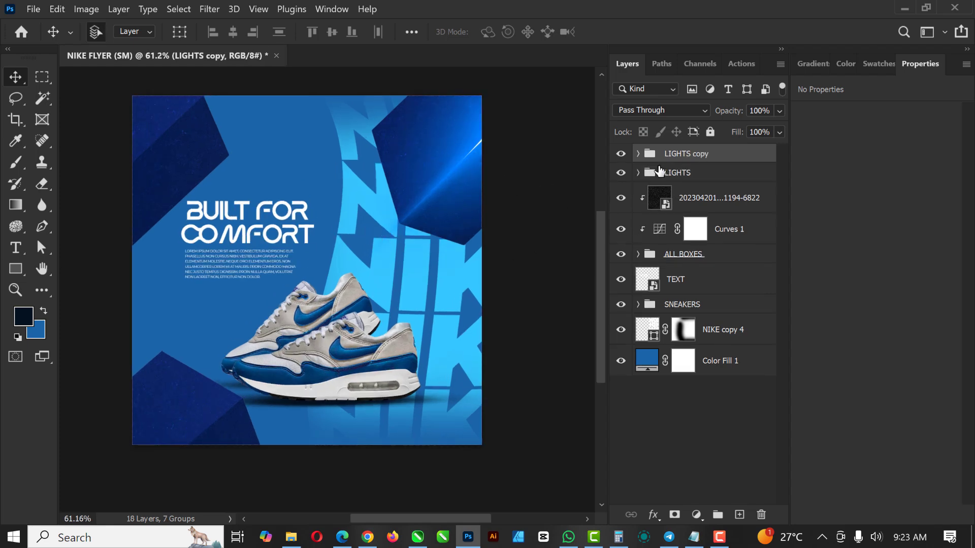
key("ctrl+t")
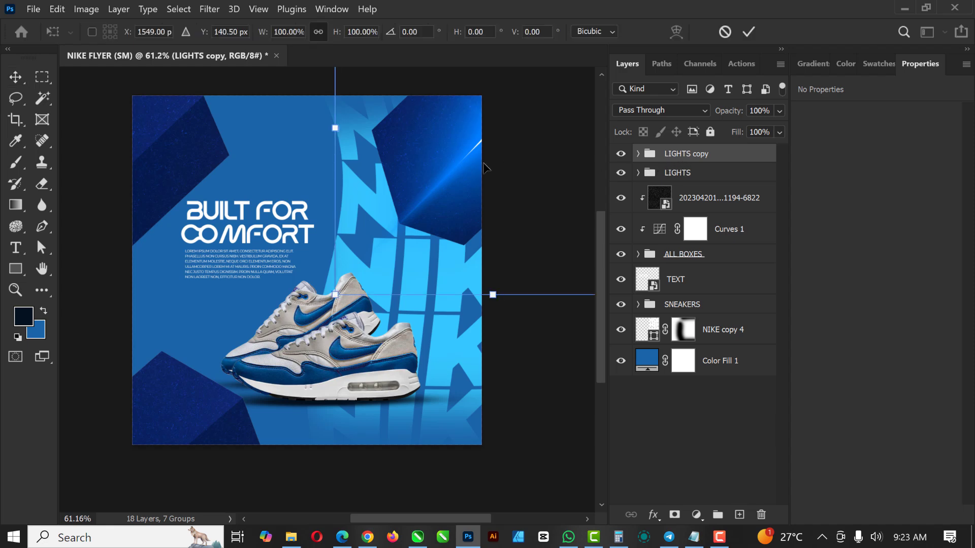
left_click_drag(486, 168, 112, 209)
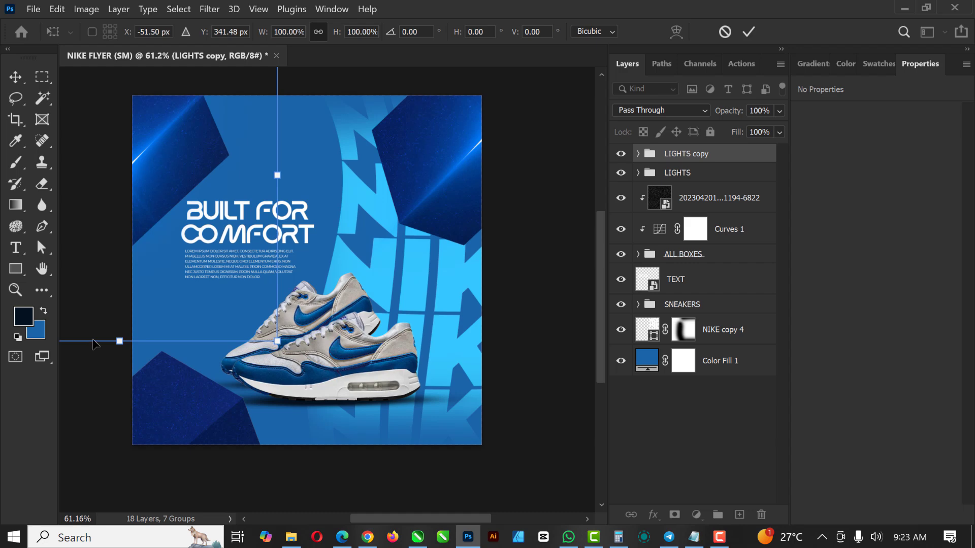
key("Return")
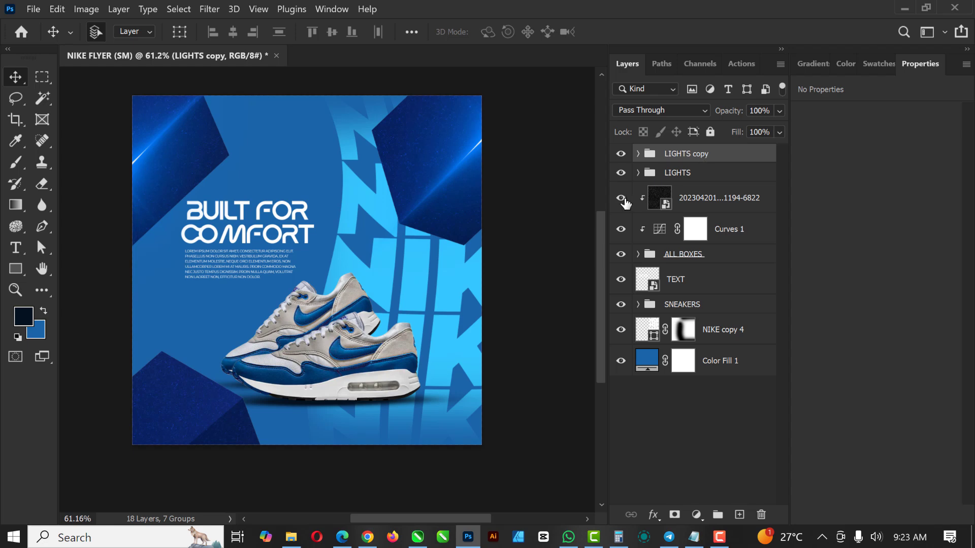
Duplicate the upper-left cube's light group and place the copy over the lower-left cube, rotated 6.85°, at X 73.11 px.
key("ctrl+j")
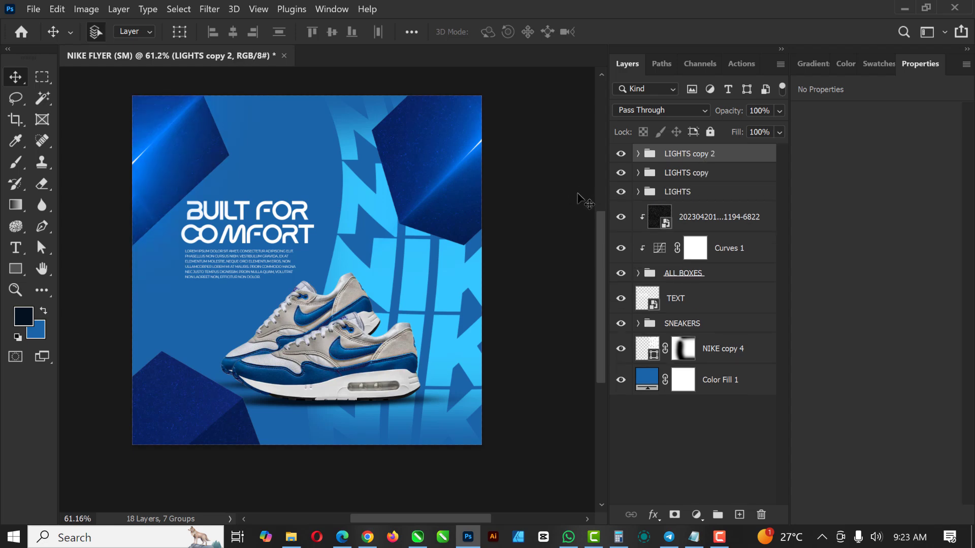
key("ctrl+t")
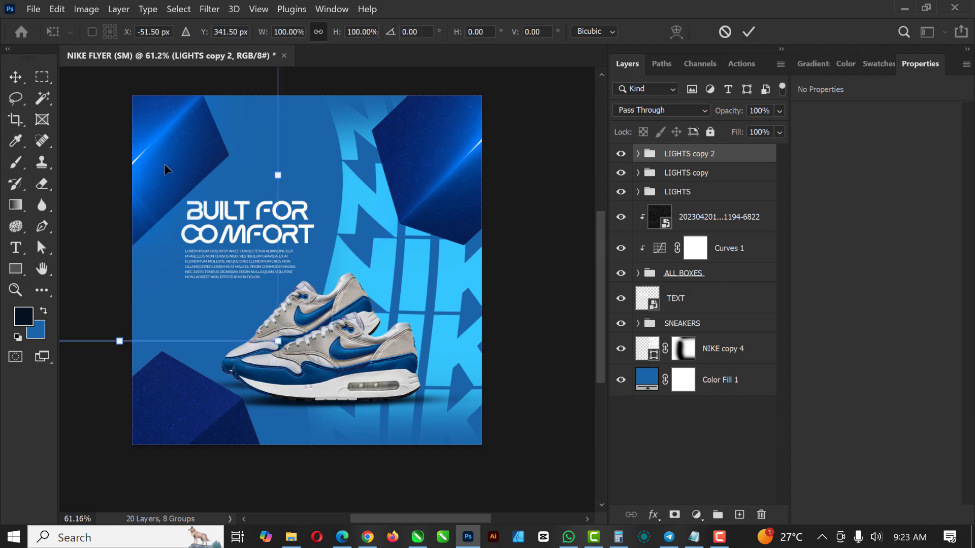
mouse_move(165, 167)
left_mouse_down()
mouse_move(201, 239)
mouse_move(233, 372)
mouse_move(234, 427)
mouse_move(200, 480)
mouse_move(198, 445)
left_mouse_up()
left_click_drag(341, 400, 356, 414)
mouse_move(242, 424)
left_mouse_down()
mouse_move(309, 391)
mouse_move(325, 356)
mouse_move(334, 362)
mouse_move(229, 432)
mouse_move(243, 438)
left_mouse_up()
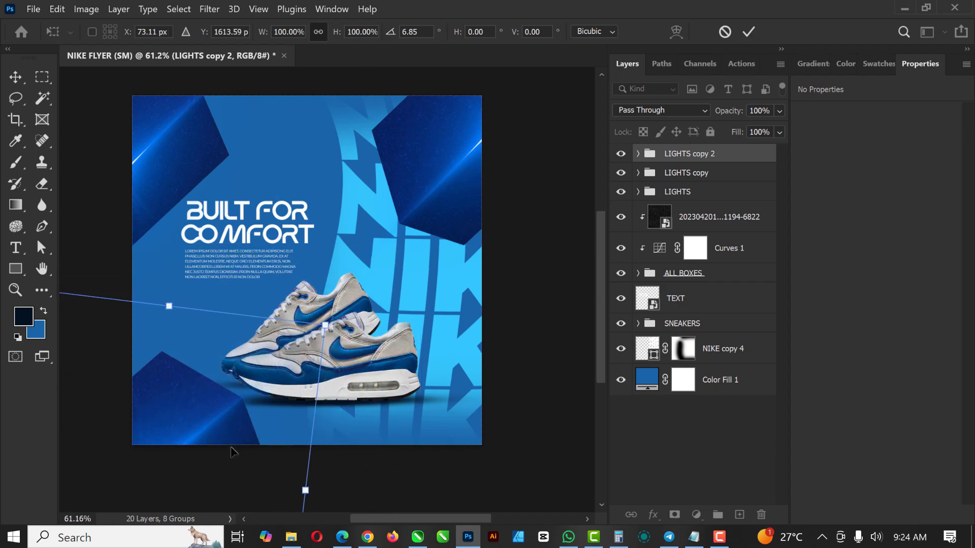
key("Return")
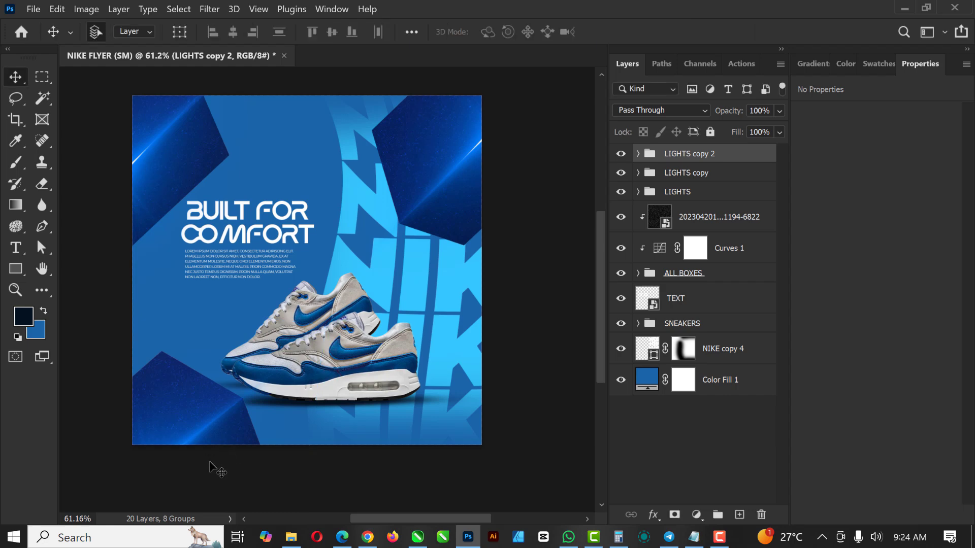
Add a layer mask to LIGHTS copy 2 and paint out the flare spilling over the shoe with a 150 px black brush.
scroll(249, 419, "up", 3)
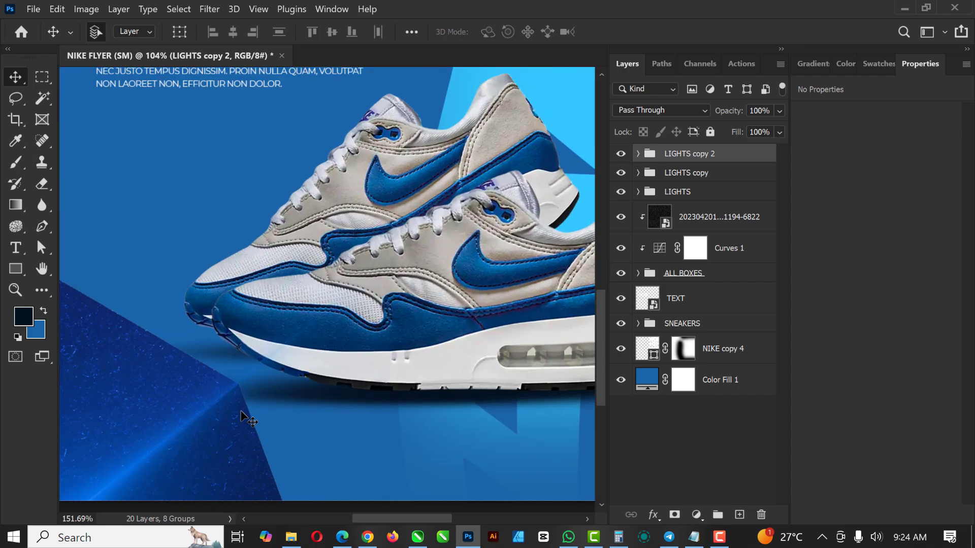
left_click(674, 514)
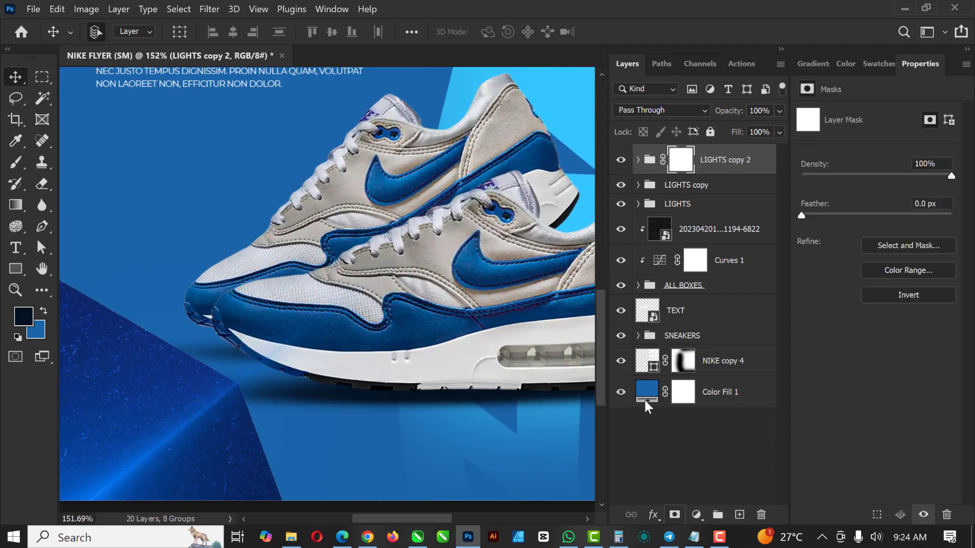
left_click(15, 162)
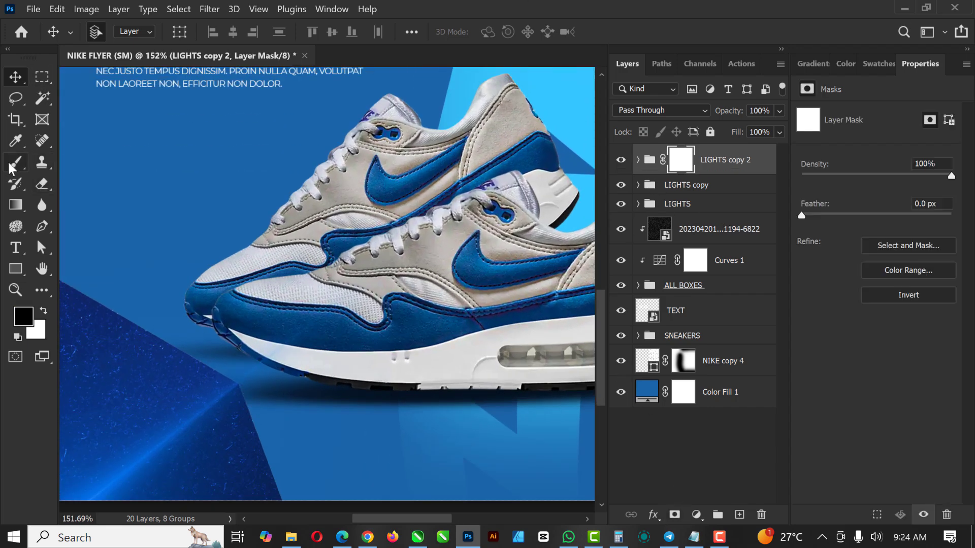
key("bracketleft")
key("bracketleft")
key("bracketleft")
key("bracketleft")
key("bracketleft")
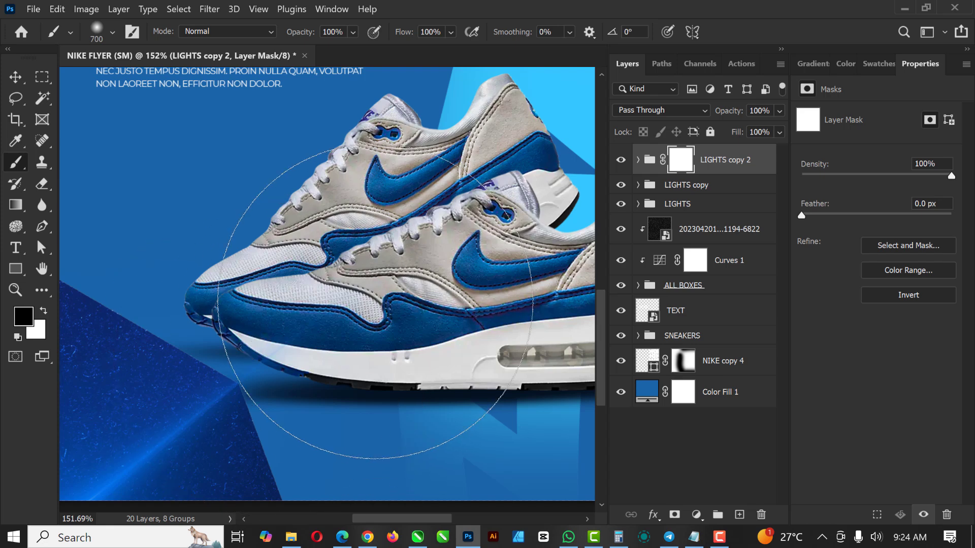
key("bracketleft")
key("bracketleft")
key("bracketleft")
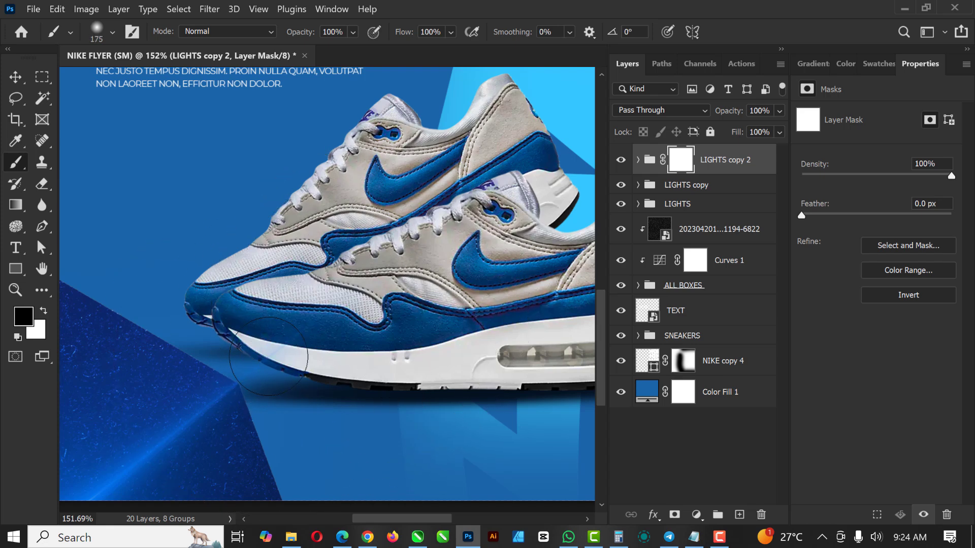
mouse_move(274, 383)
left_mouse_down()
mouse_move(300, 345)
mouse_move(290, 354)
mouse_move(262, 336)
mouse_move(281, 364)
mouse_move(302, 351)
left_mouse_up()
scroll(304, 359, "down", 4)
scroll(307, 359, "down", 2)
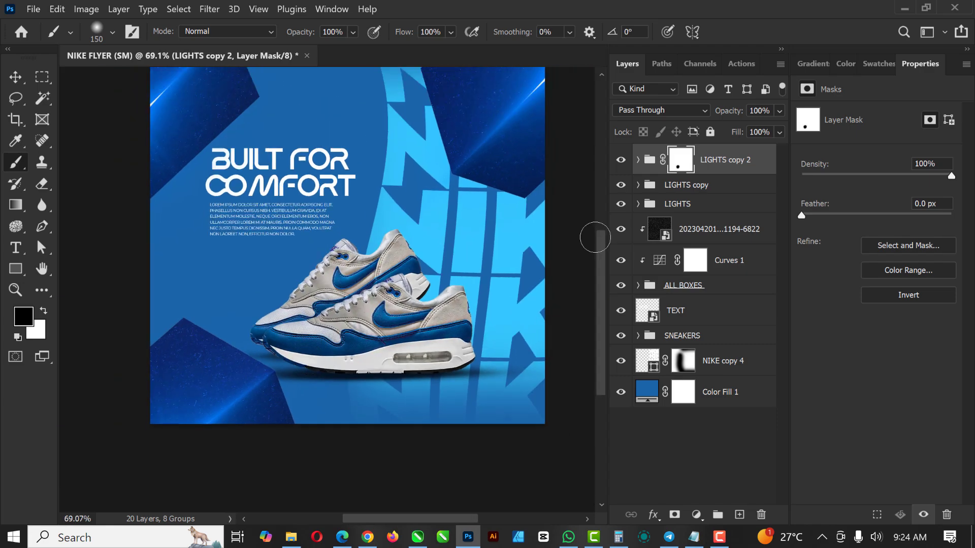
Add a layer mask to the LIGHTS copy group and toggle the group's visibility to check for spill around the upper-left cube.
left_click(682, 188)
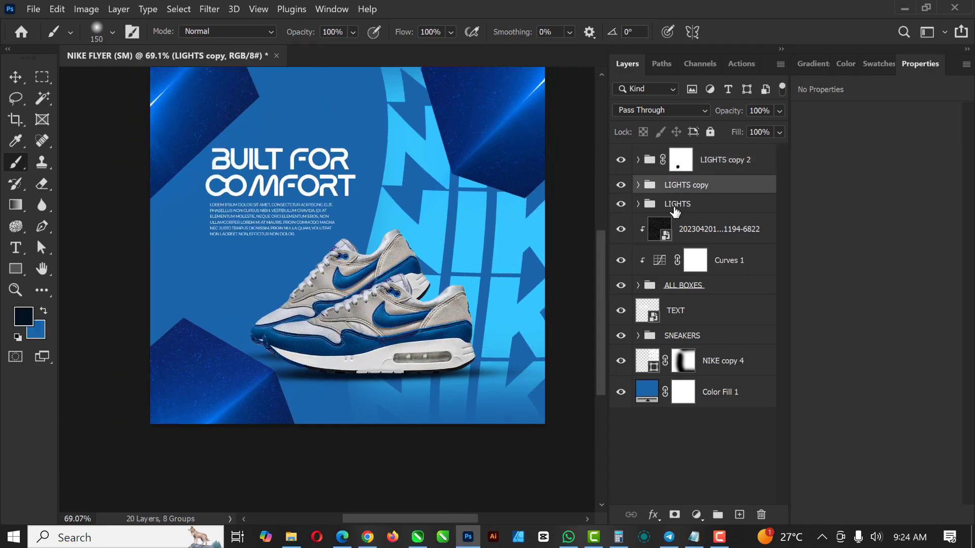
left_click(674, 514)
scroll(377, 207, "down", 3)
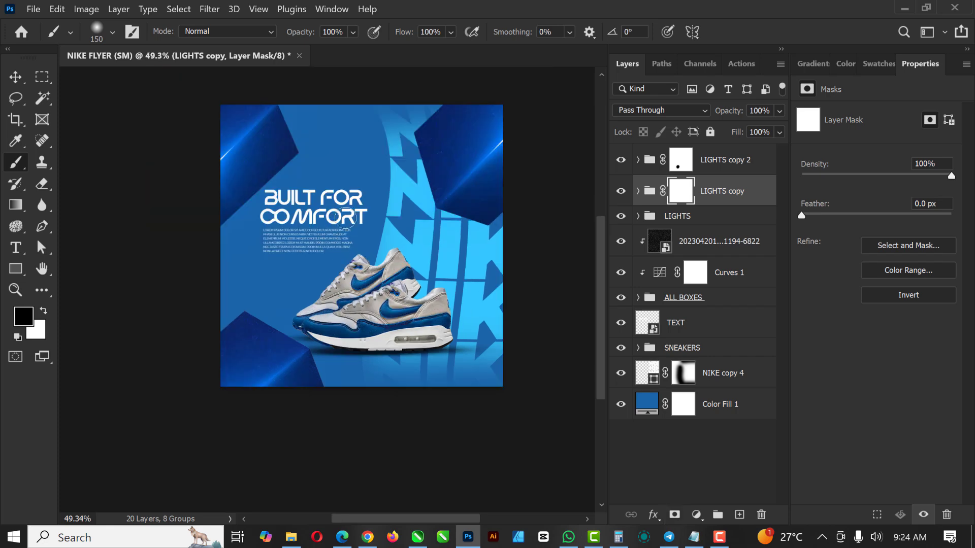
left_click(617, 192)
left_click(618, 192)
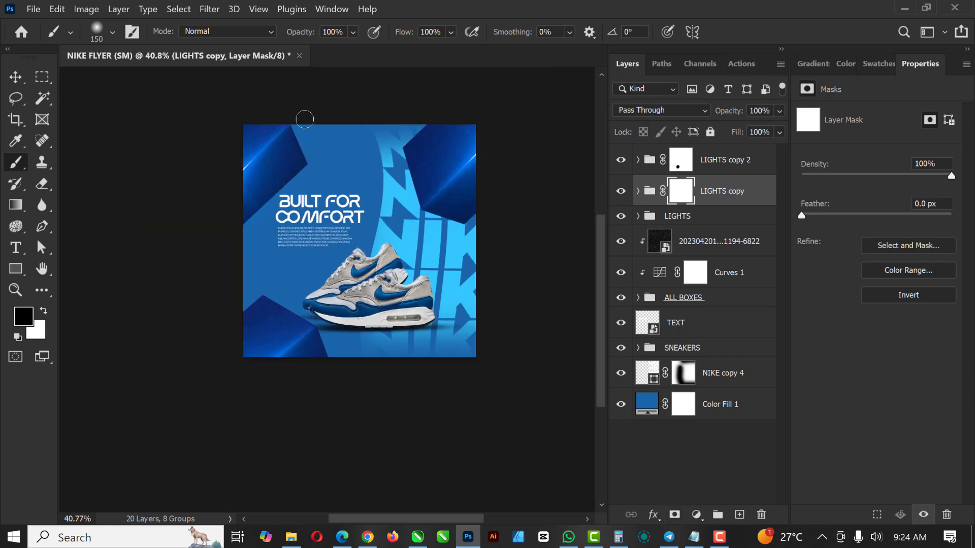
Add a layer mask to the LIGHTS group and paint out the flare spilling over the NIKE lettering beside the upper-right cube.
left_click(686, 220)
left_click(674, 515)
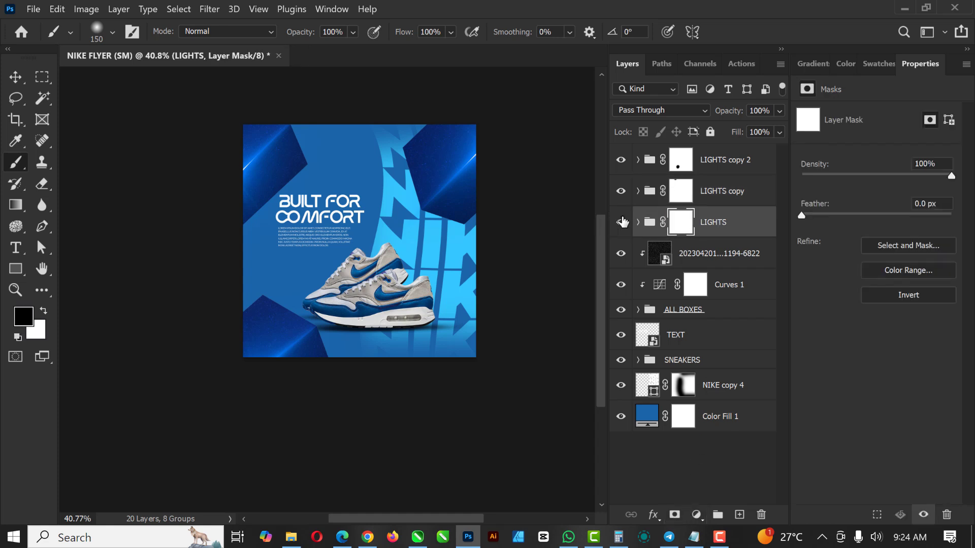
left_click(620, 222)
left_click(620, 222)
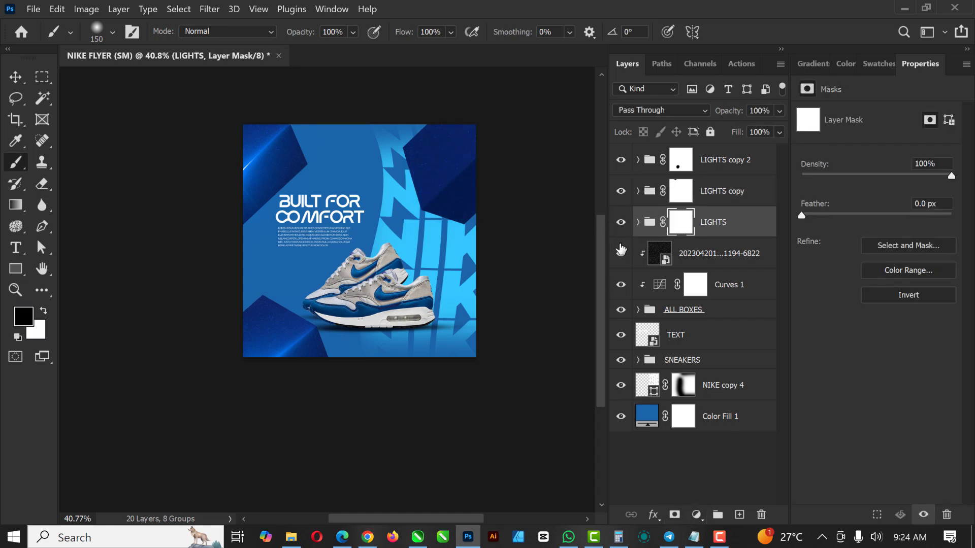
scroll(416, 208, "up", 3)
scroll(420, 213, "up", 4)
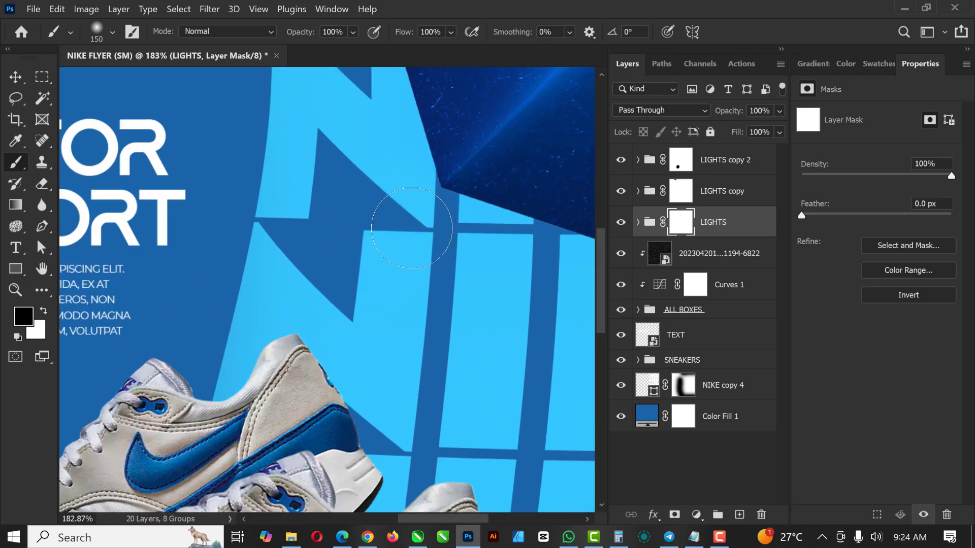
mouse_move(456, 261)
left_mouse_down()
mouse_move(392, 224)
mouse_move(403, 128)
mouse_move(396, 144)
mouse_move(433, 109)
mouse_move(388, 218)
left_mouse_up()
scroll(387, 219, "down", 5)
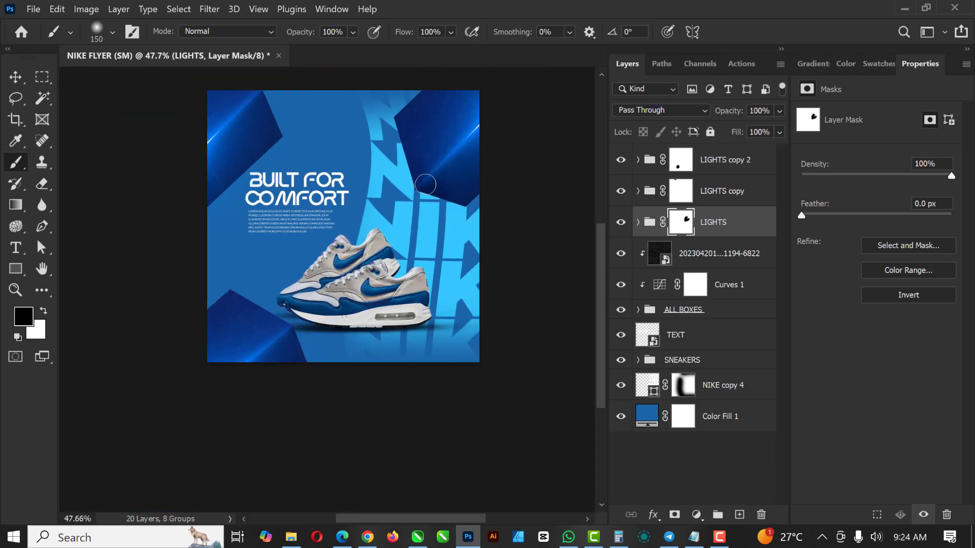
Group LIGHTS, LIGHTS copy and LIGHTS copy 2 together and name the new group LIGHTS.
scroll(427, 189, "up", 2)
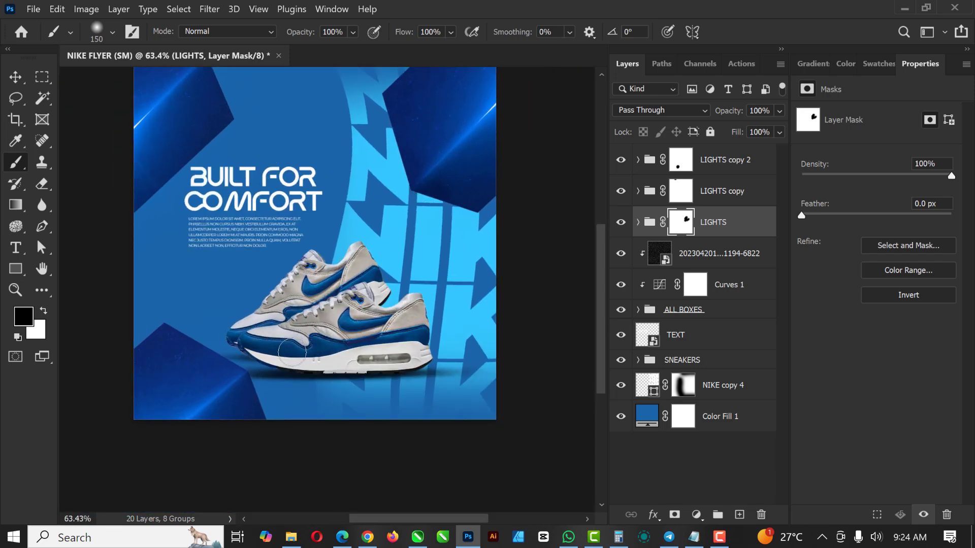
left_click(15, 76)
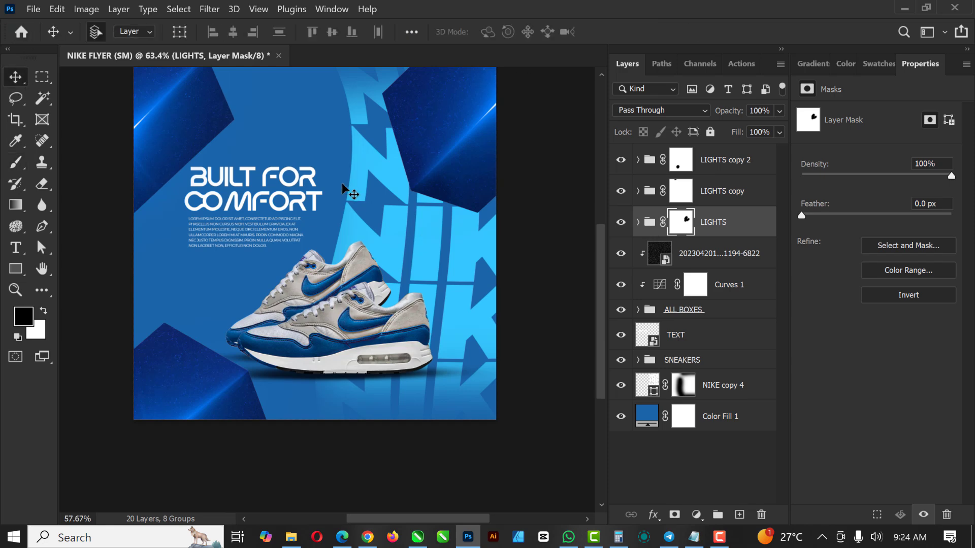
scroll(343, 188, "down", 2)
scroll(304, 198, "up", 1)
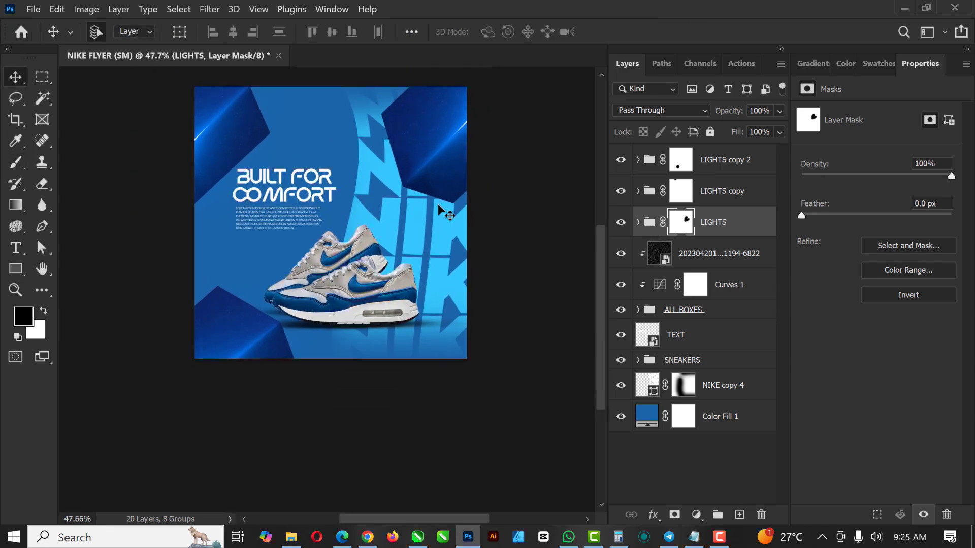
left_click(736, 161)
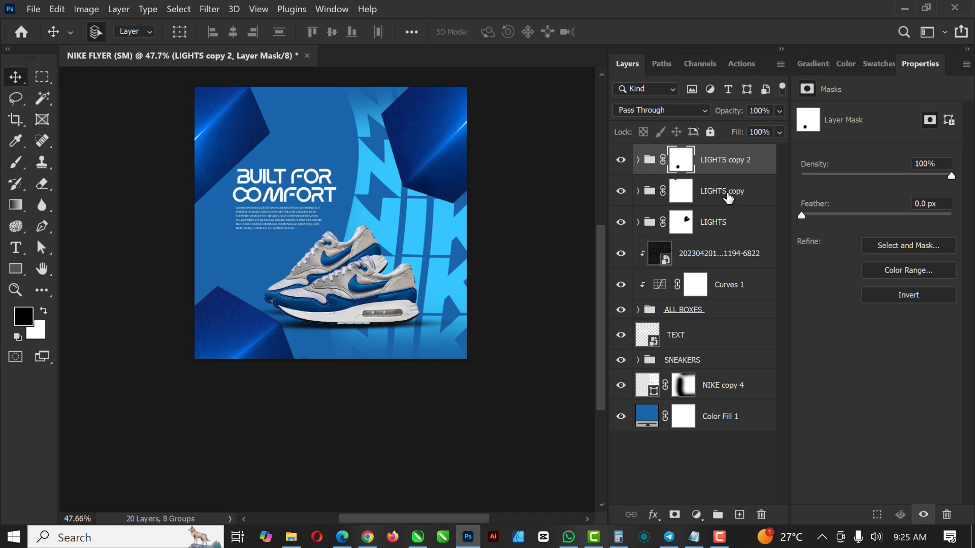
left_click(729, 226, "shift")
key("ctrl+g")
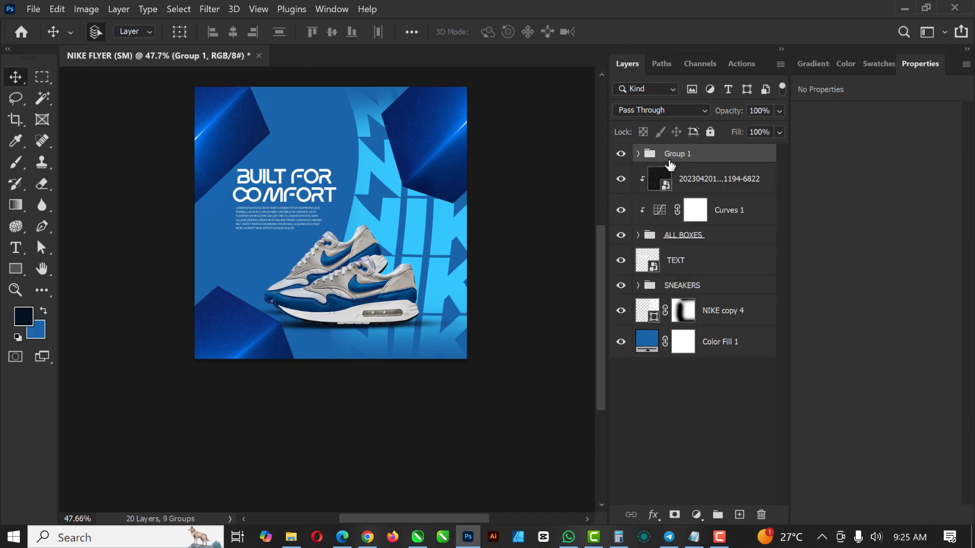
double_click(669, 158)
type("LIGHTS")
key("Return")
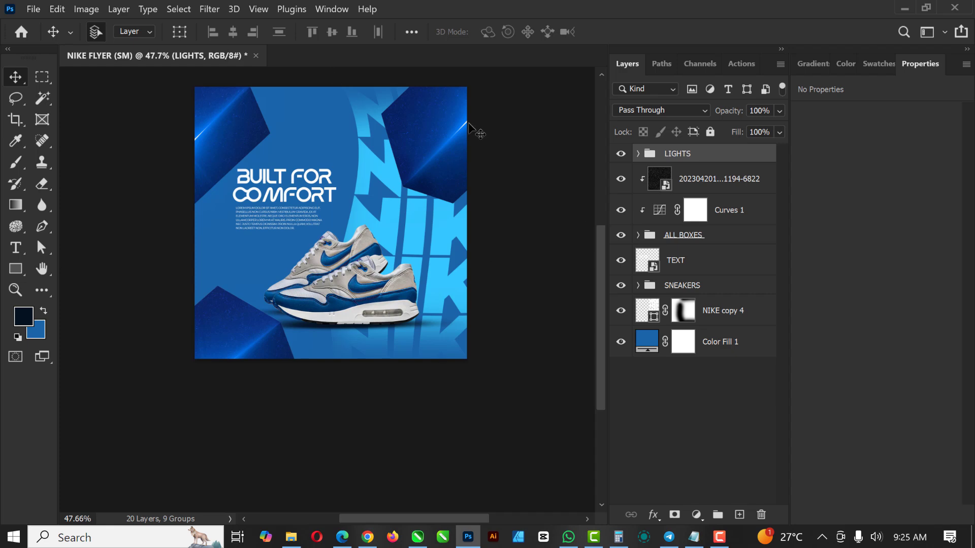
Draw a dark 259 × 71 px rectangle below the body paragraph and round its corners to 35 px.
scroll(312, 218, "up", 3)
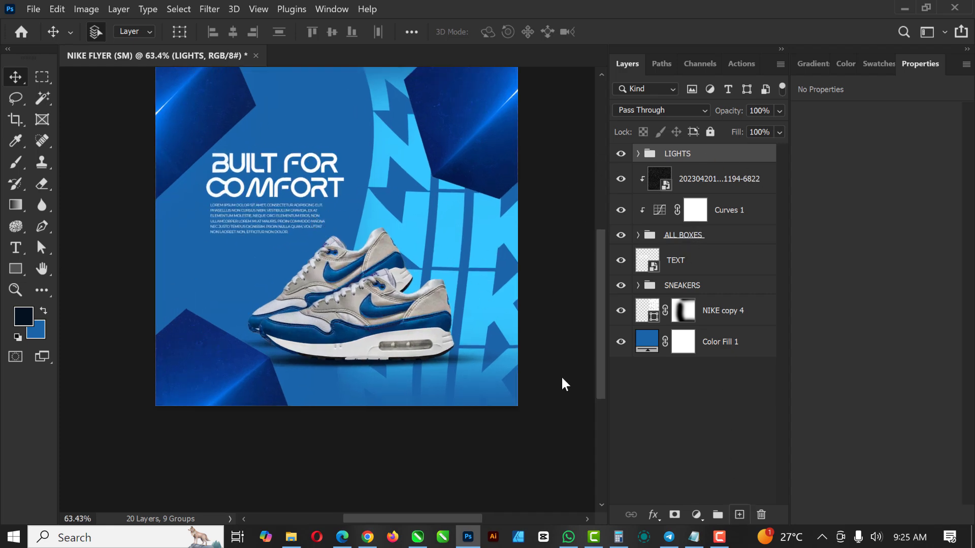
left_click(16, 268)
left_click(61, 268)
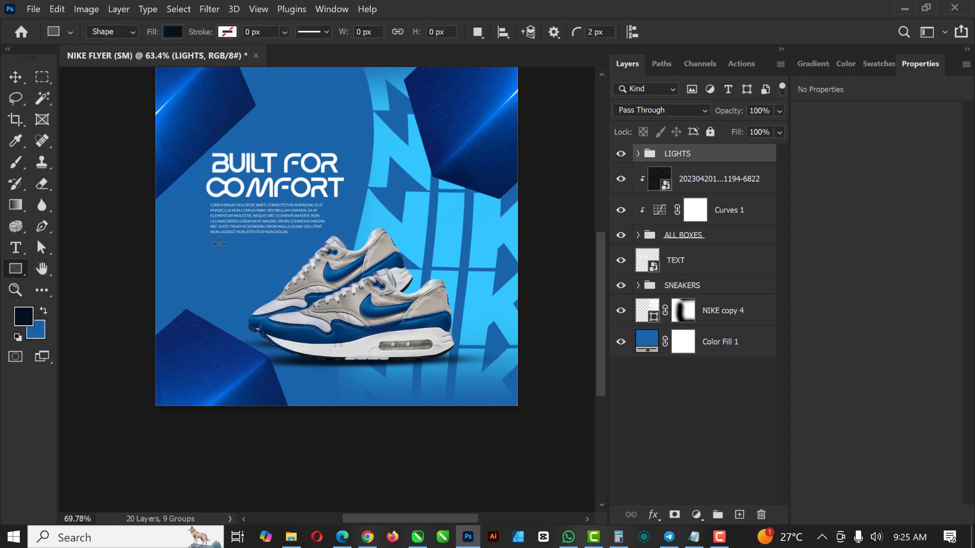
scroll(220, 244, "up", 3)
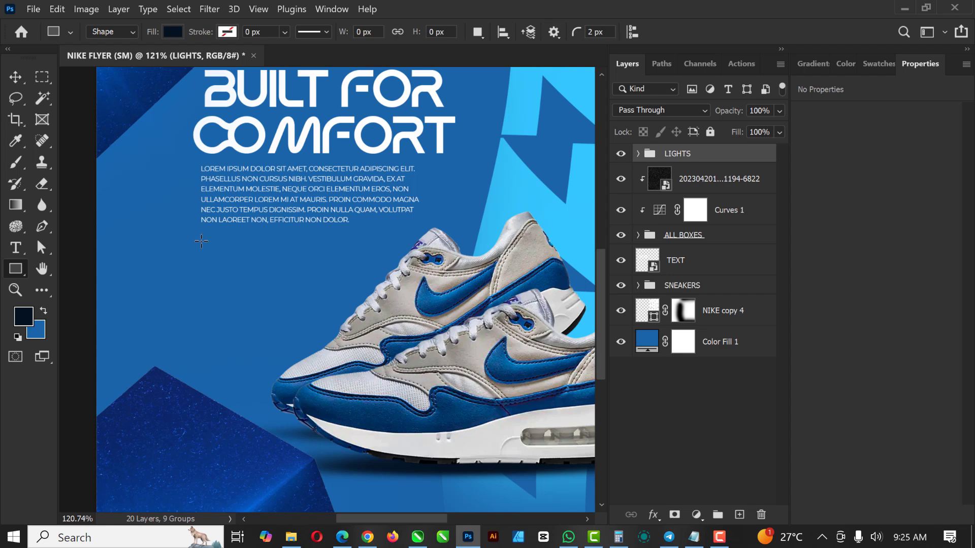
left_click_drag(201, 244, 320, 275)
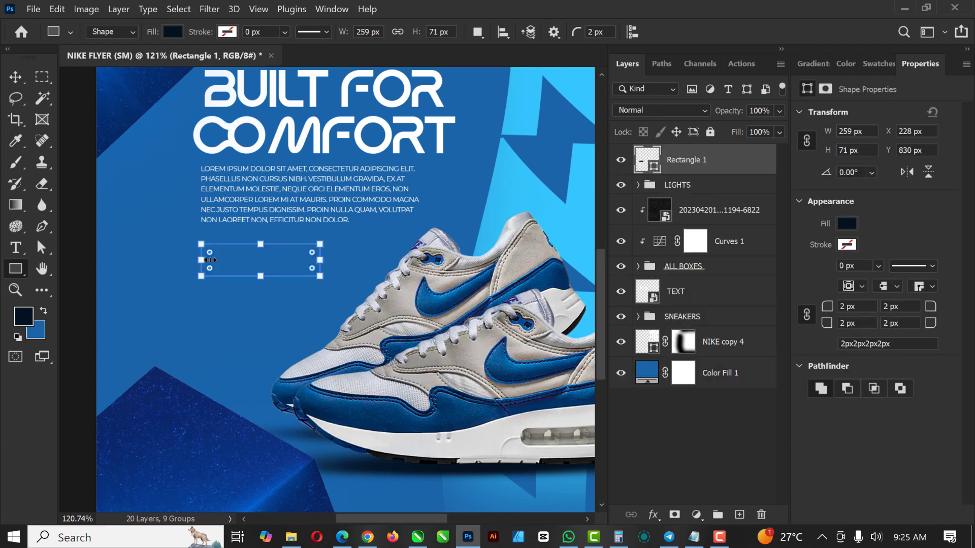
left_click_drag(210, 254, 221, 260)
left_click(15, 76)
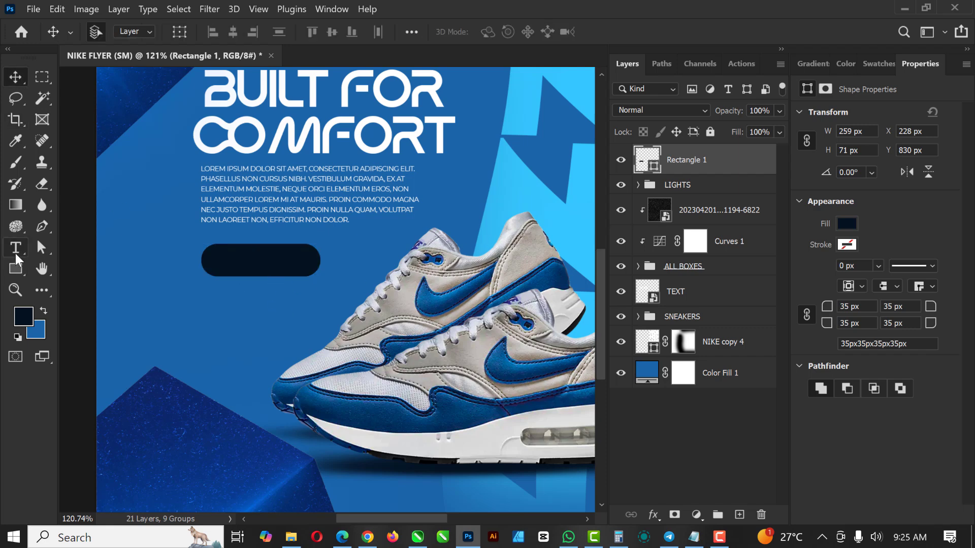
Add the text ORDER NOW below the dark rounded rectangle.
key("t")
left_click(217, 325)
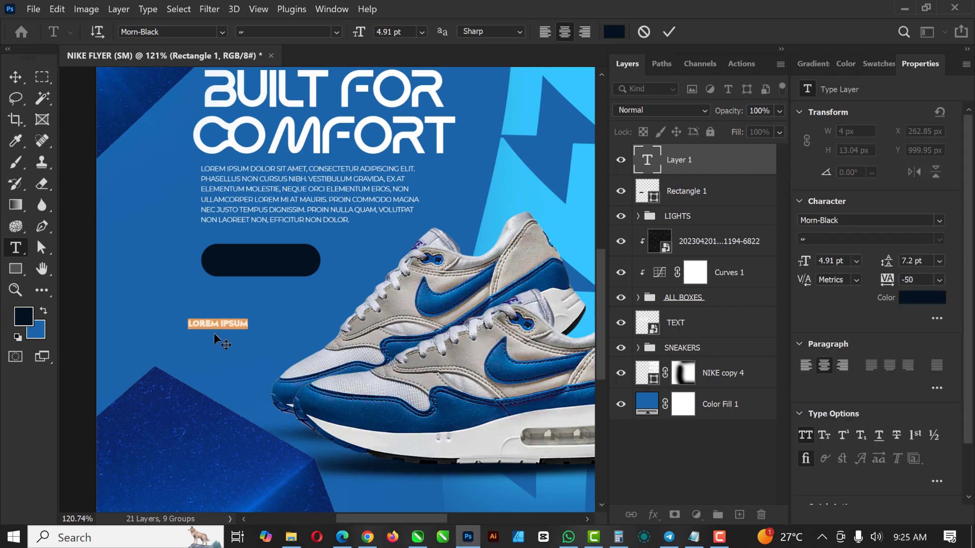
type("ORDE")
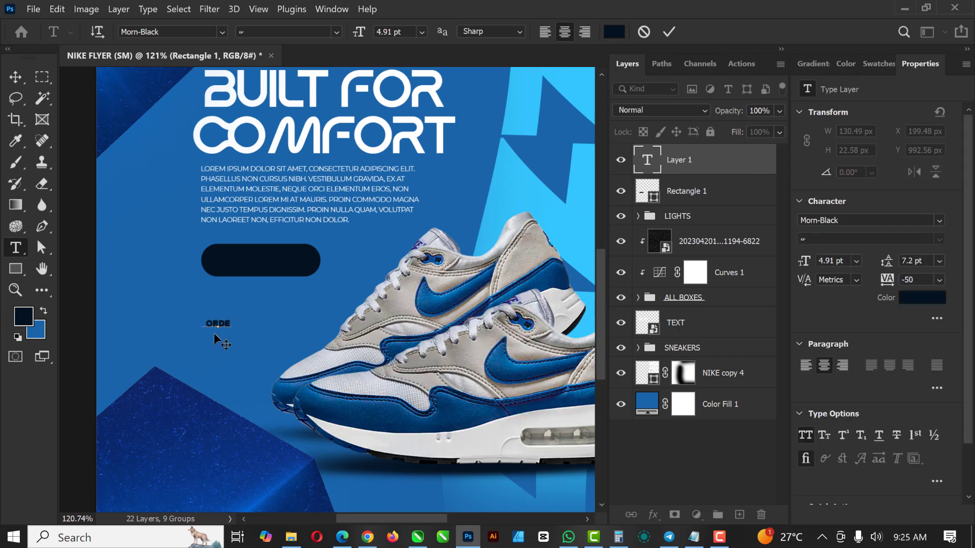
type("R NOW")
key("ctrl+Return")
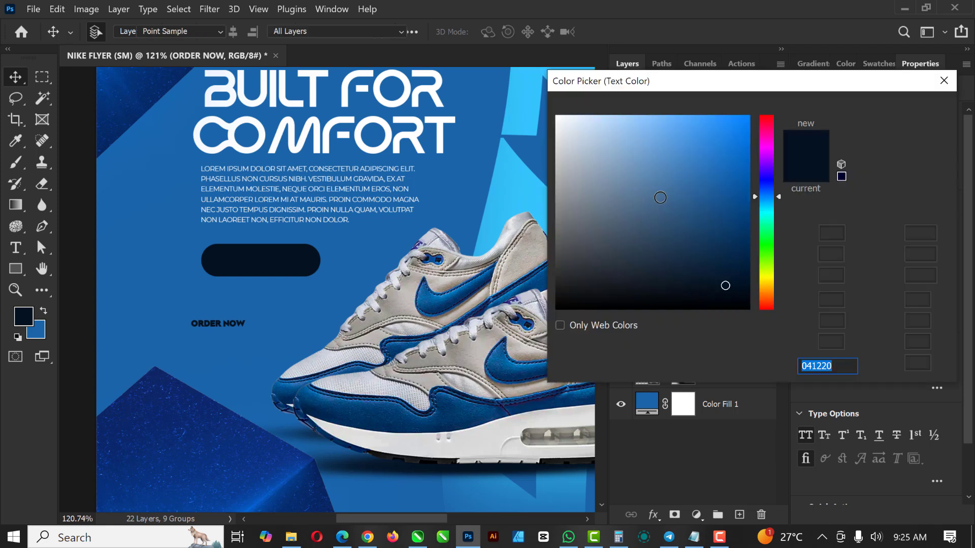
Color the ORDER NOW text white (ffffff) and change its font to Moon Walk.
left_click_drag(557, 117, 554, 118)
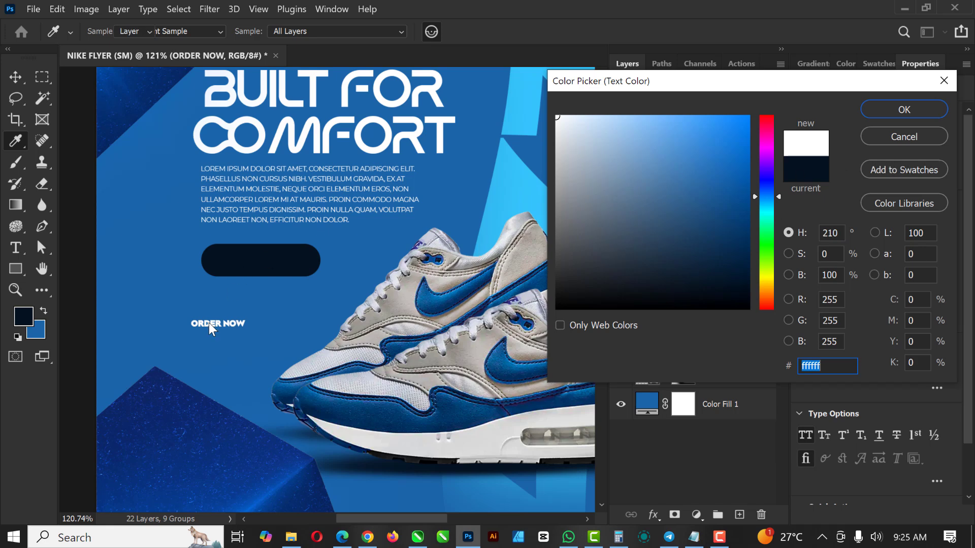
key("Return")
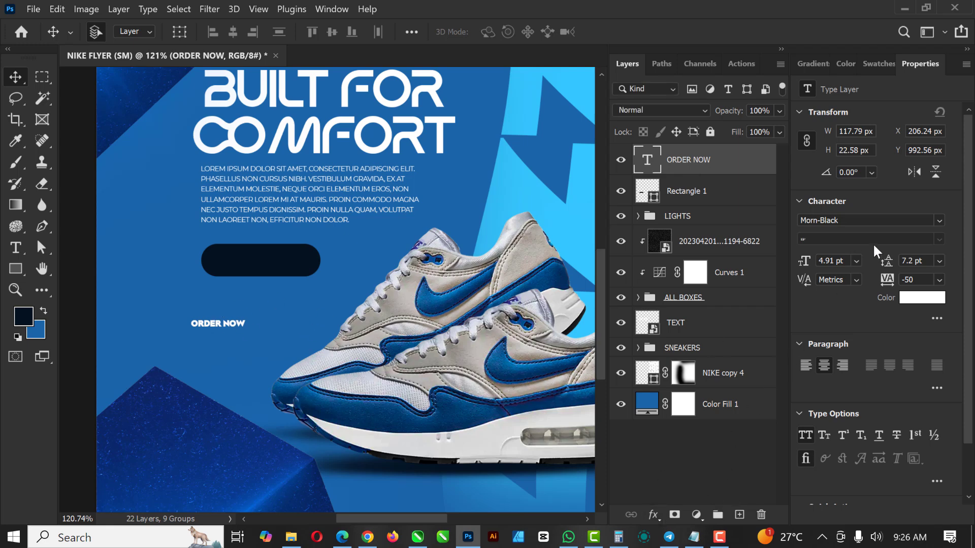
left_click(938, 222)
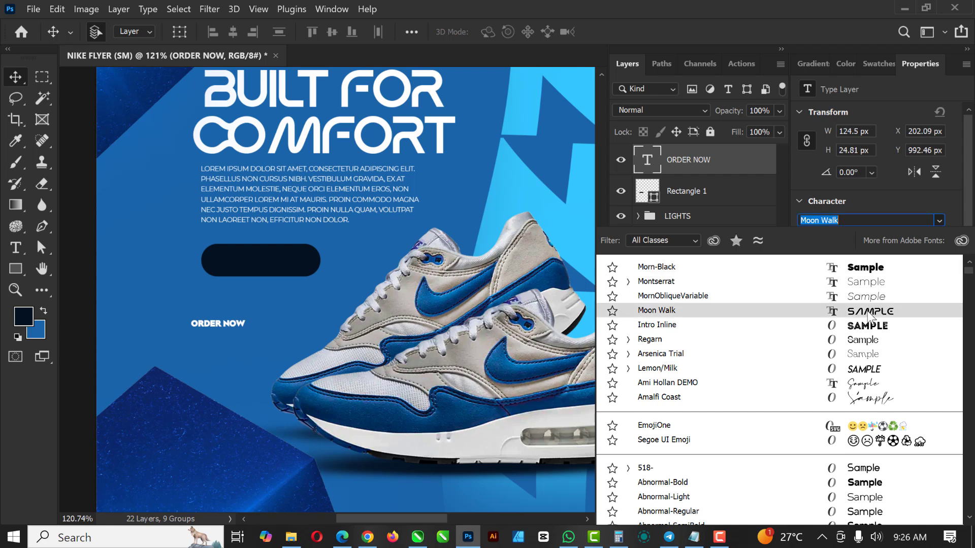
key("Return")
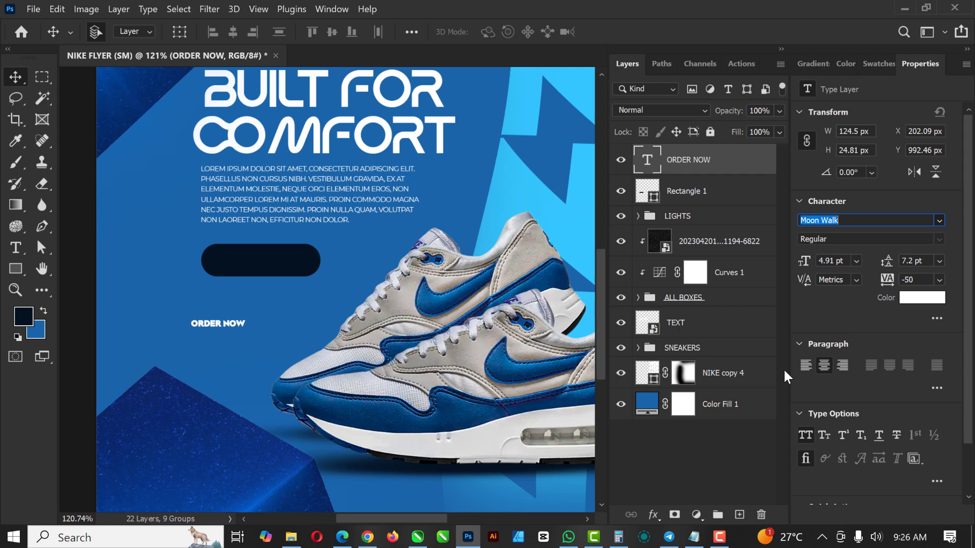
Move the ORDER NOW text onto the dark rounded rectangle and enlarge it to about 159% to fill the button.
key("Return")
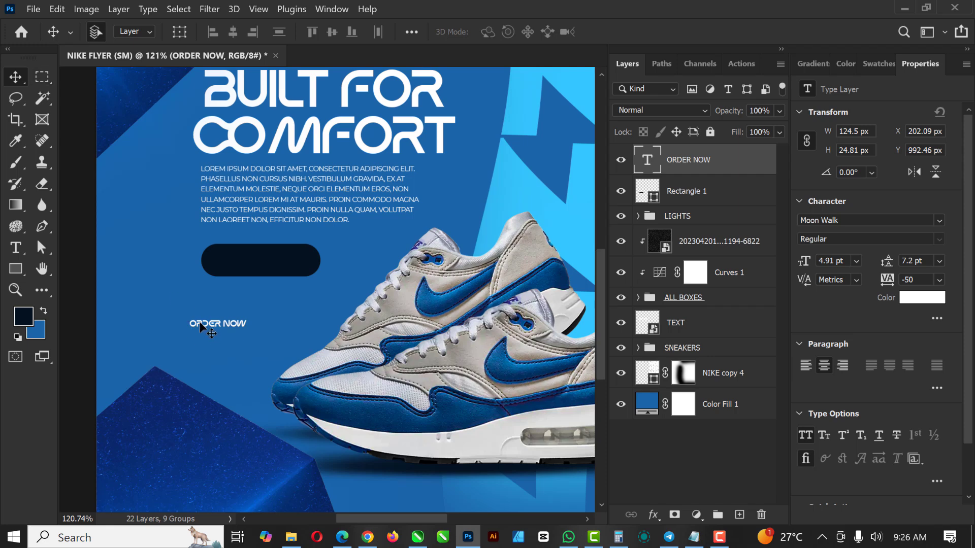
left_click_drag(200, 325, 238, 263)
left_click_drag(243, 285, 244, 284)
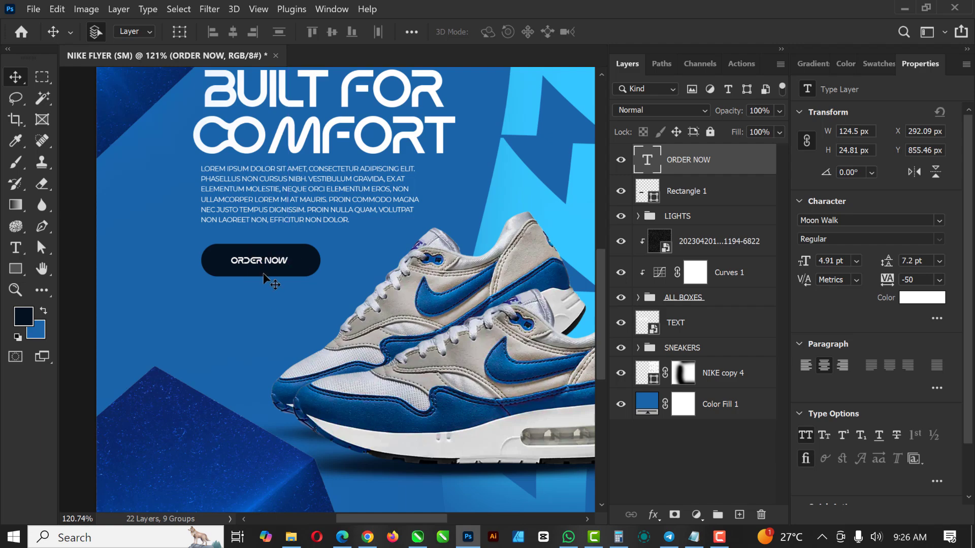
scroll(263, 274, "up", 4)
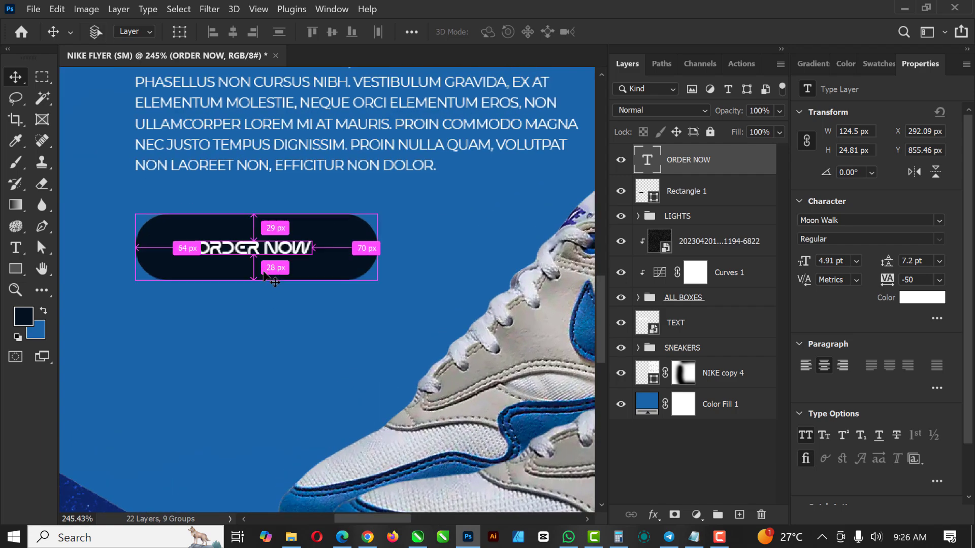
key("ctrl+t")
left_click_drag(310, 234, 339, 213)
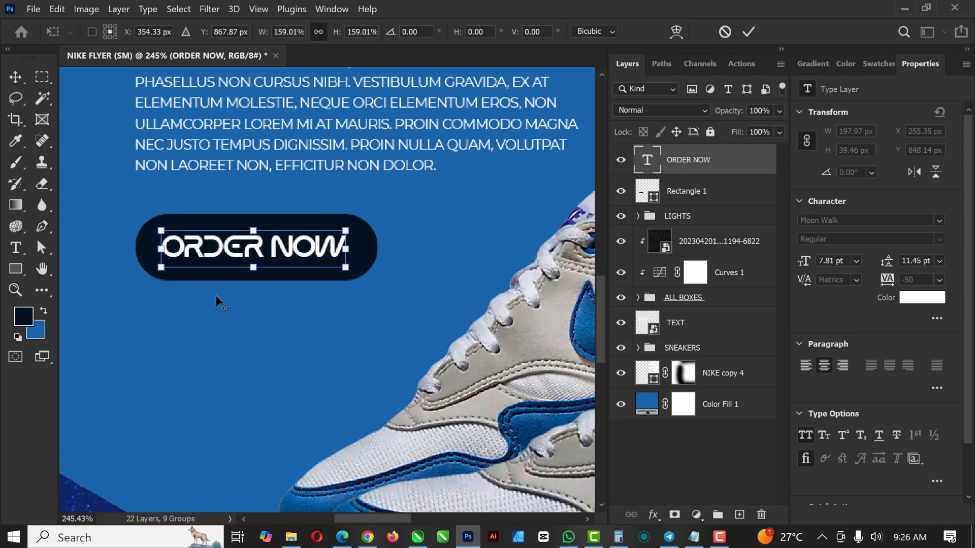
key("Return")
scroll(292, 271, "down", 1)
scroll(292, 271, "down", 5)
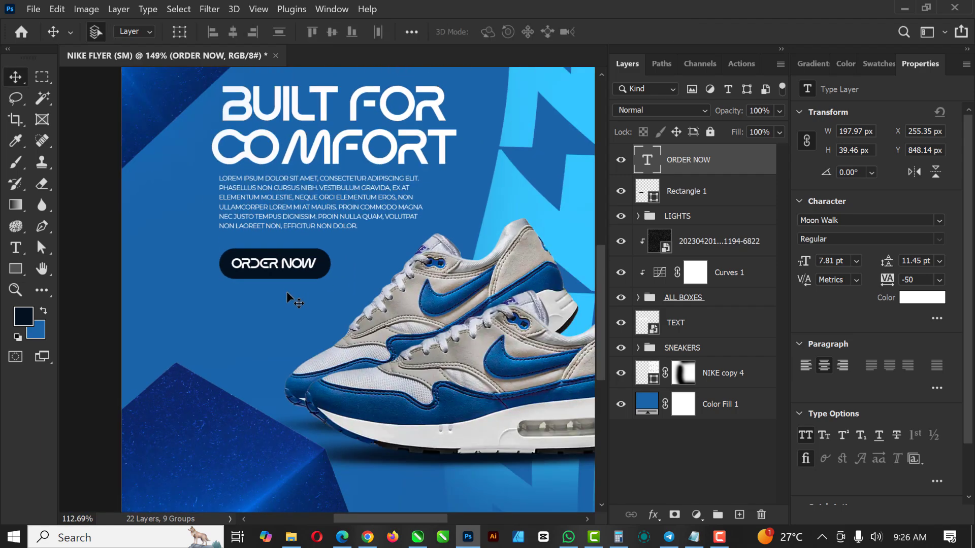
scroll(287, 295, "up", 1)
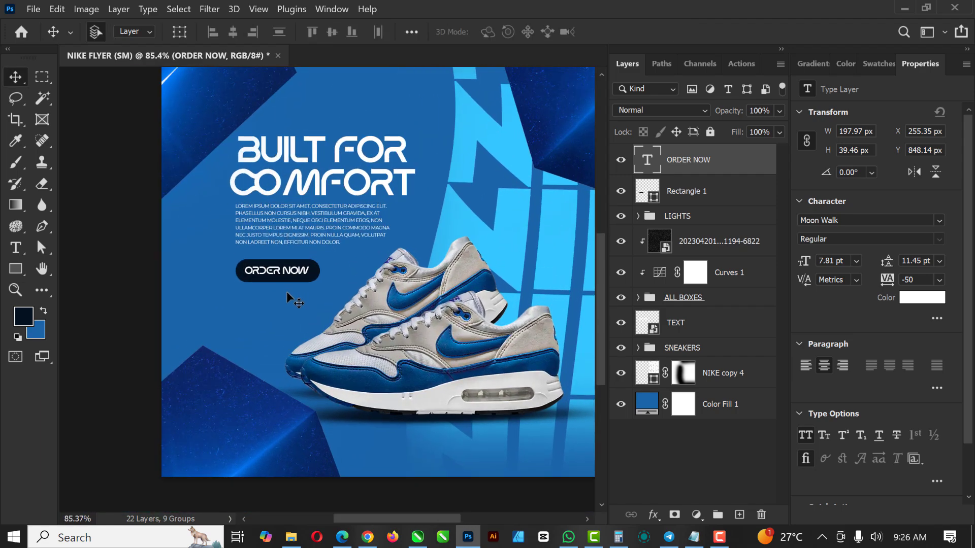
scroll(239, 320, "down", 1)
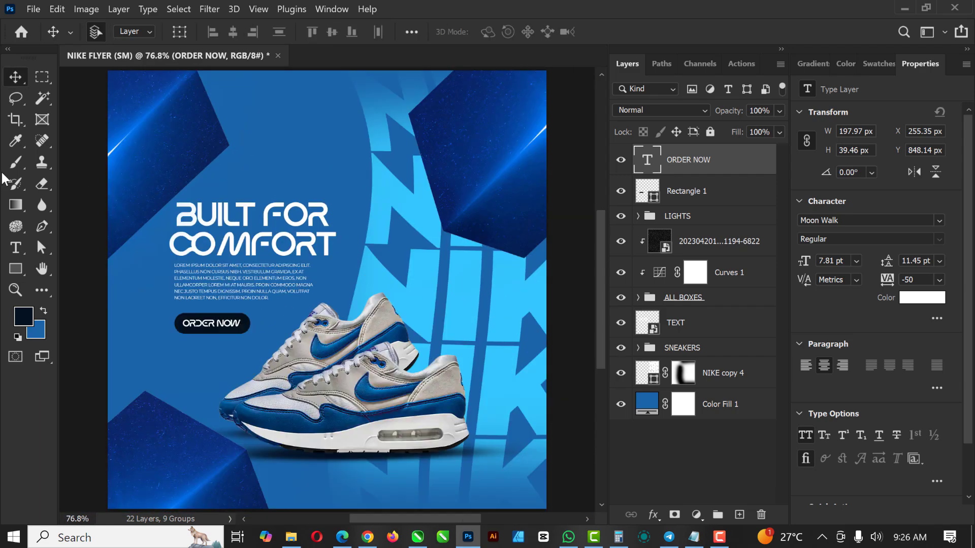
scroll(285, 239, "down", 2)
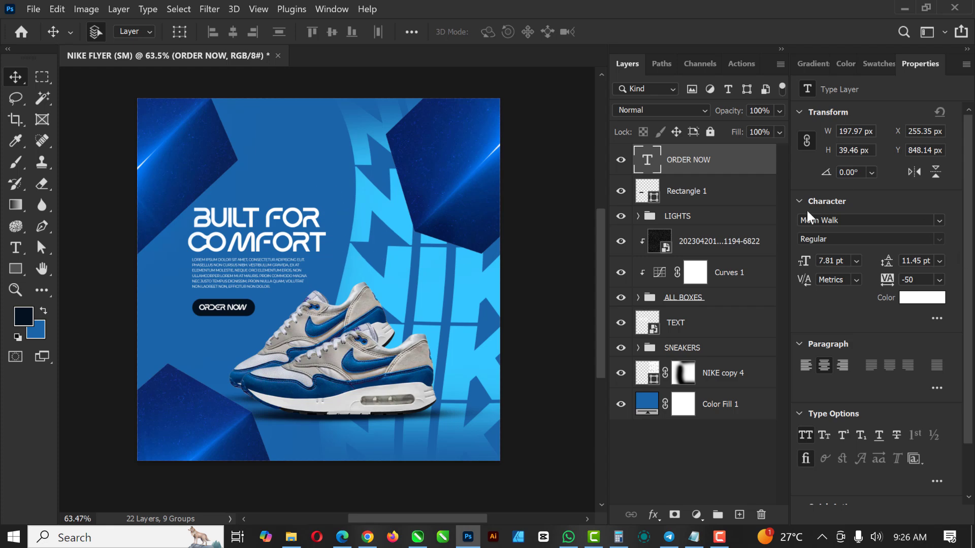
Add a Color Balance adjustment layer above the ORDER NOW text and set its midtones to +17 toward blue.
left_click(696, 515)
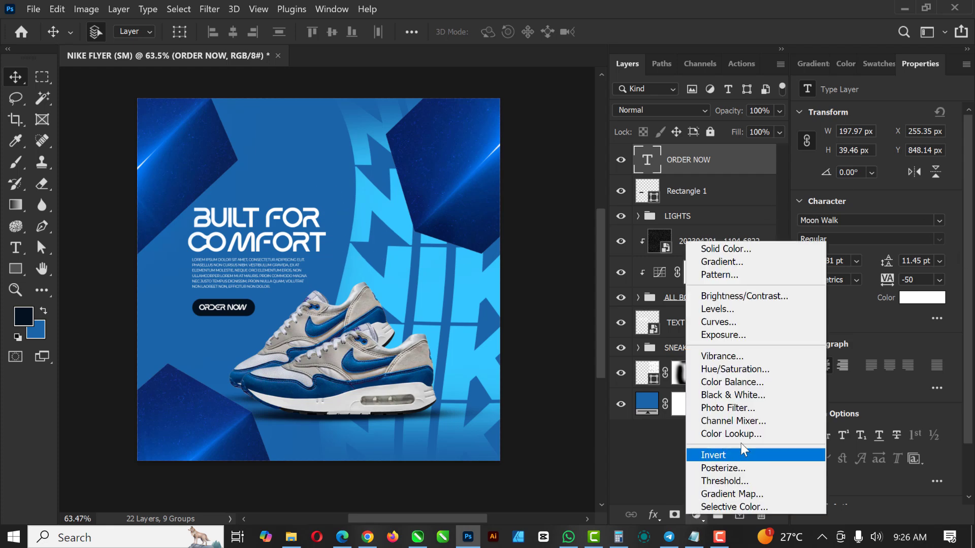
left_click(753, 382)
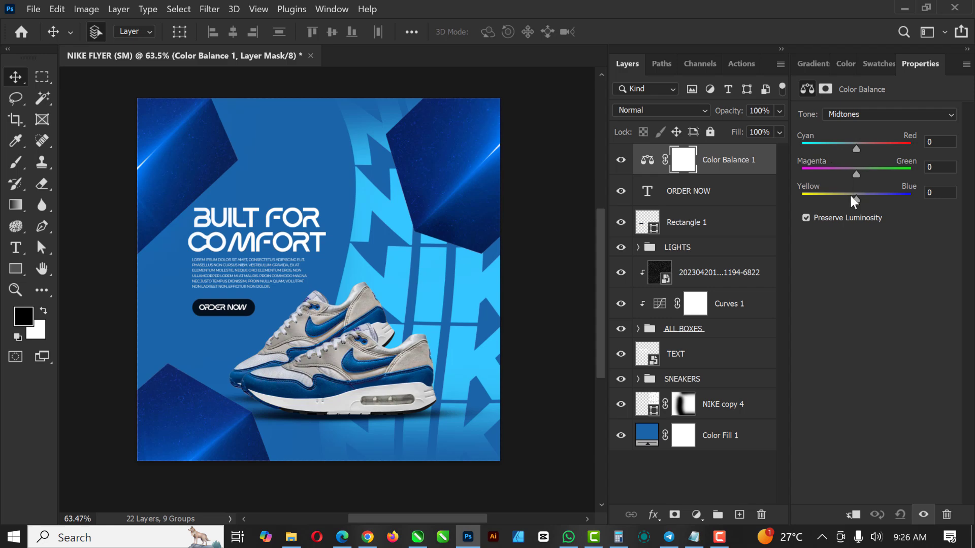
left_click_drag(857, 198, 866, 198)
left_click(866, 114)
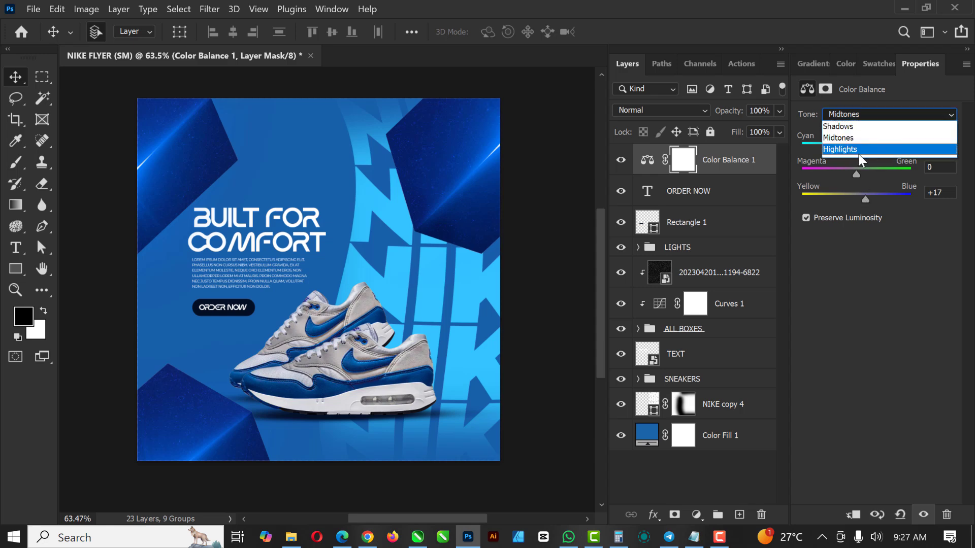
left_click(852, 138)
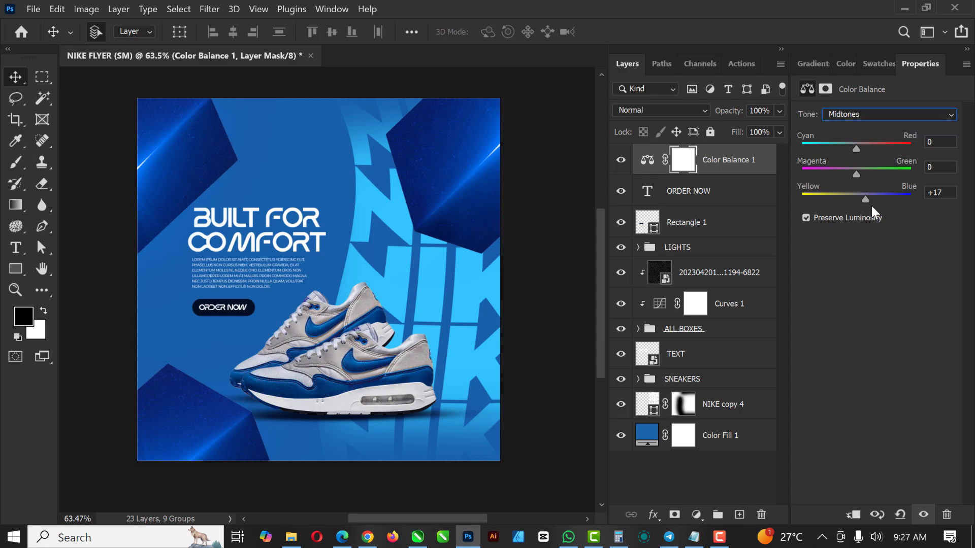
Shift the Color Balance highlights slightly toward blue and cyan, and nudge the shadows slightly toward blue.
left_click(856, 115)
left_click(858, 148)
left_click_drag(865, 197, 862, 196)
left_click_drag(853, 147, 851, 147)
left_click(864, 110)
left_click(847, 124)
mouse_move(855, 197)
left_mouse_down()
mouse_move(866, 199)
mouse_move(858, 202)
left_mouse_up()
left_click(562, 174)
scroll(522, 202, "up", 2)
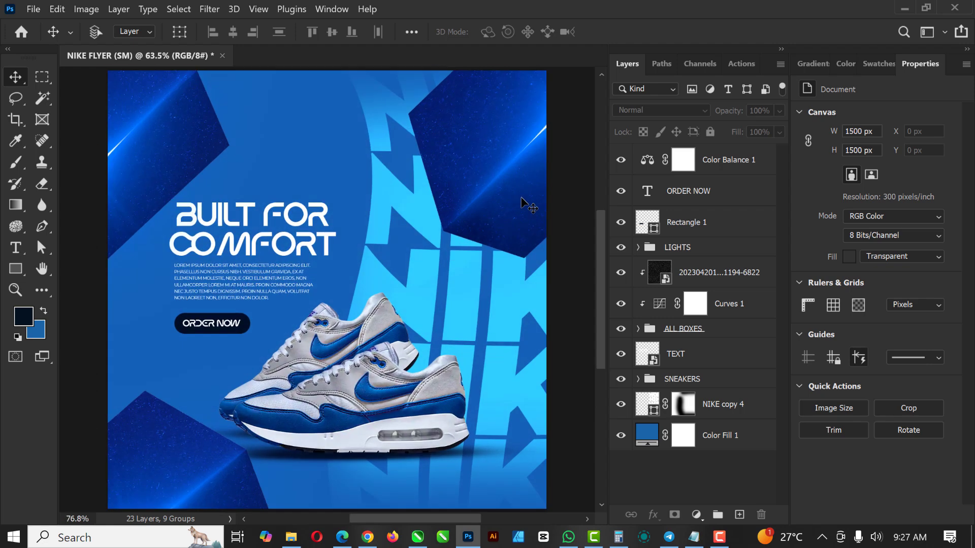
scroll(417, 198, "down", 2)
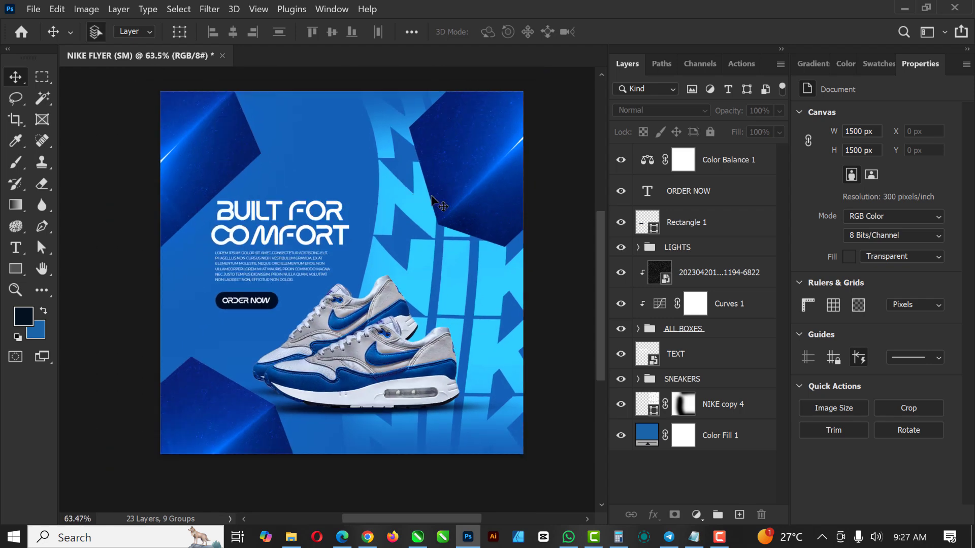
Toggle the Color Balance layer's visibility to compare the flyer with and without the adjustment.
left_click(738, 168)
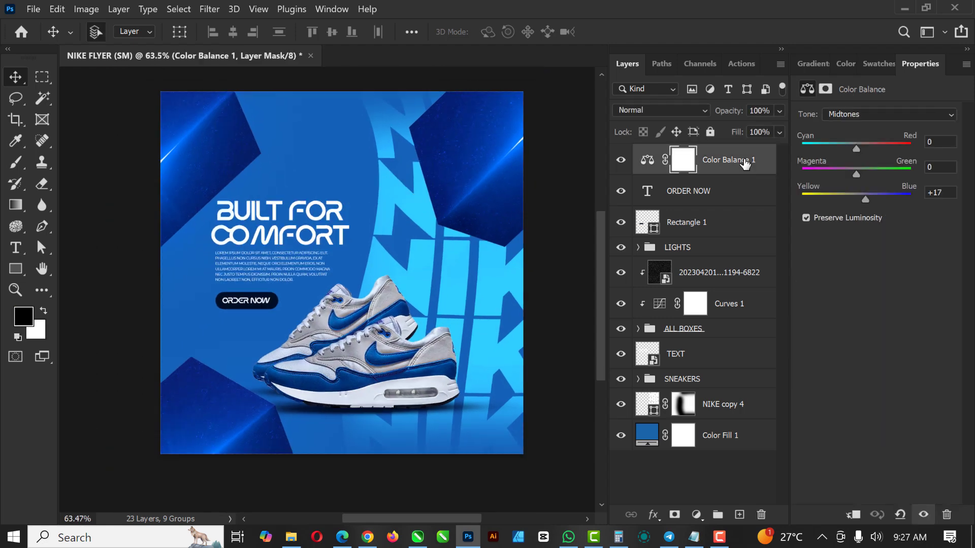
left_click(620, 160)
left_click(620, 160)
scroll(376, 217, "down", 2)
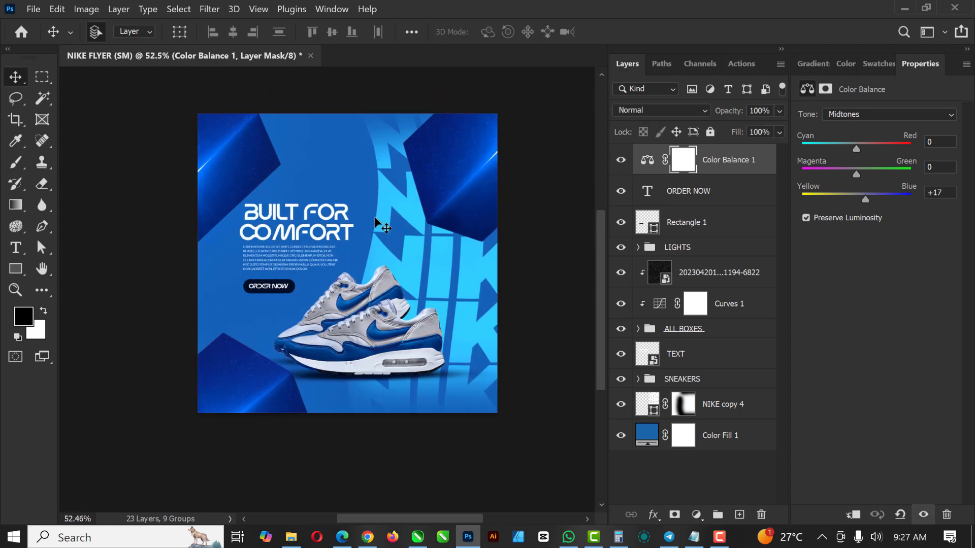
scroll(373, 216, "up", 1)
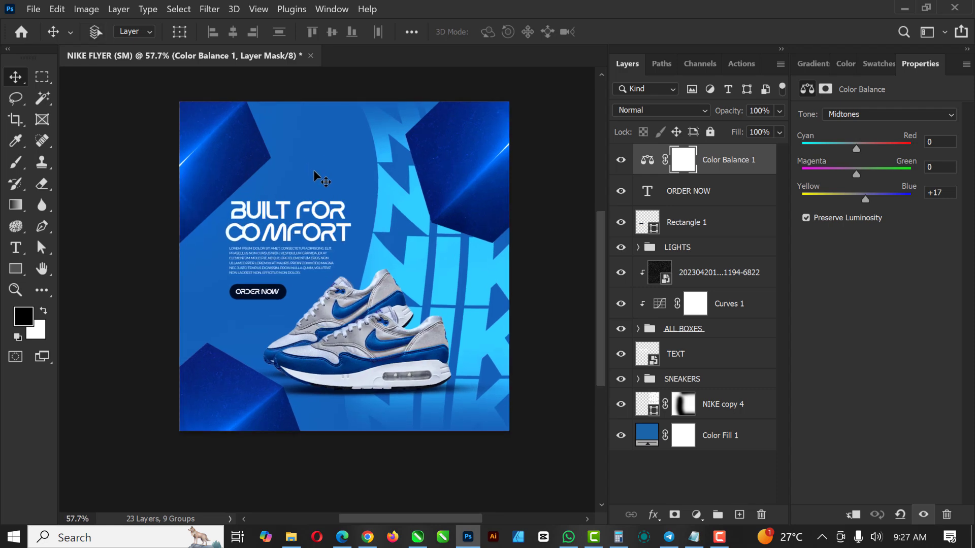
scroll(314, 170, "up", 2)
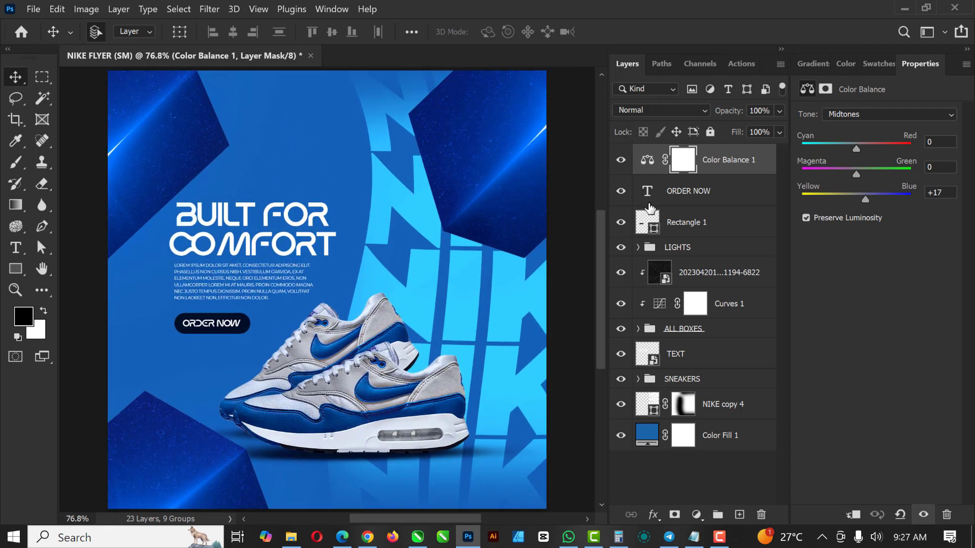
Stamp all visible layers into a new layer above Color Balance 1 and convert it to a smart object.
key("ctrl")
key("ctrl+shift+alt+e")
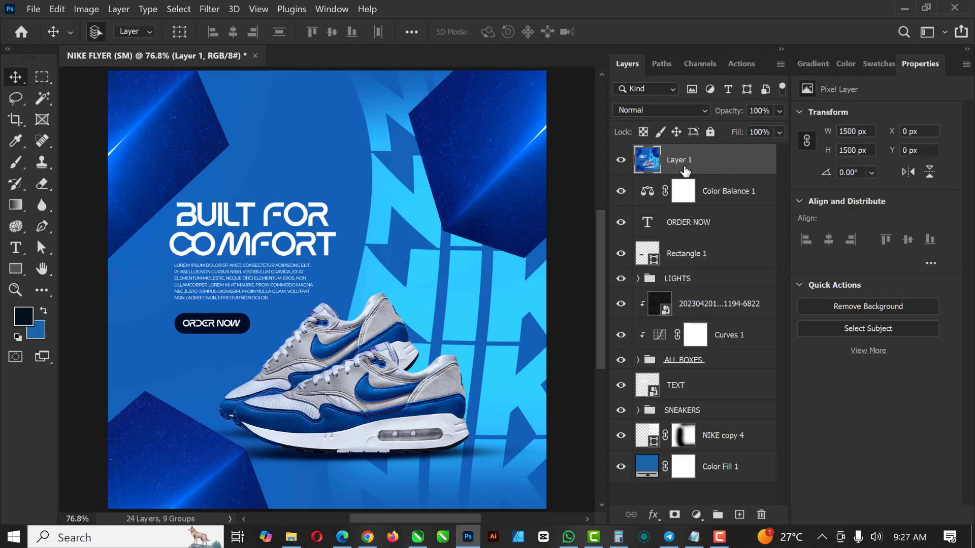
right_click(718, 160)
left_click(779, 209)
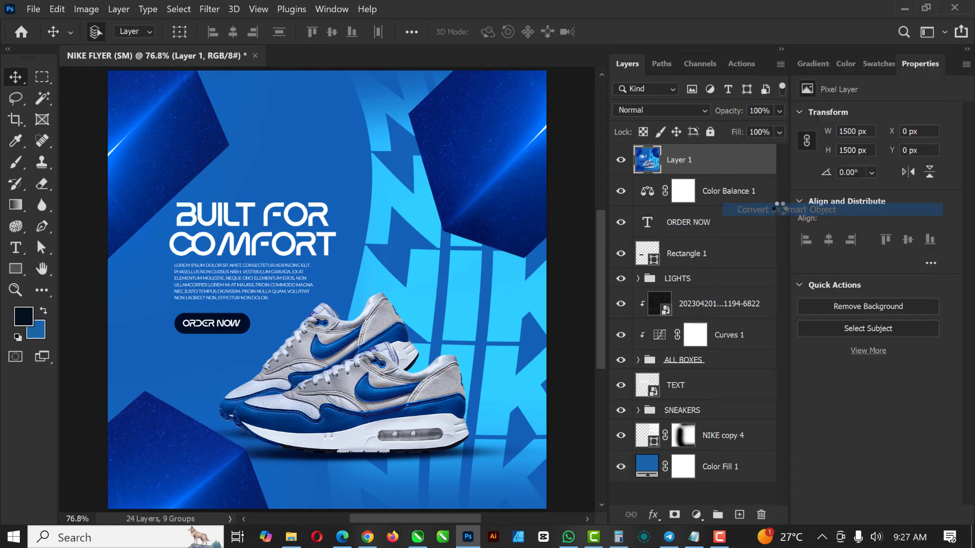
Open the Camera Raw Filter on the stamped smart object and set the temperature to -6.
left_click(213, 9)
left_click(263, 108)
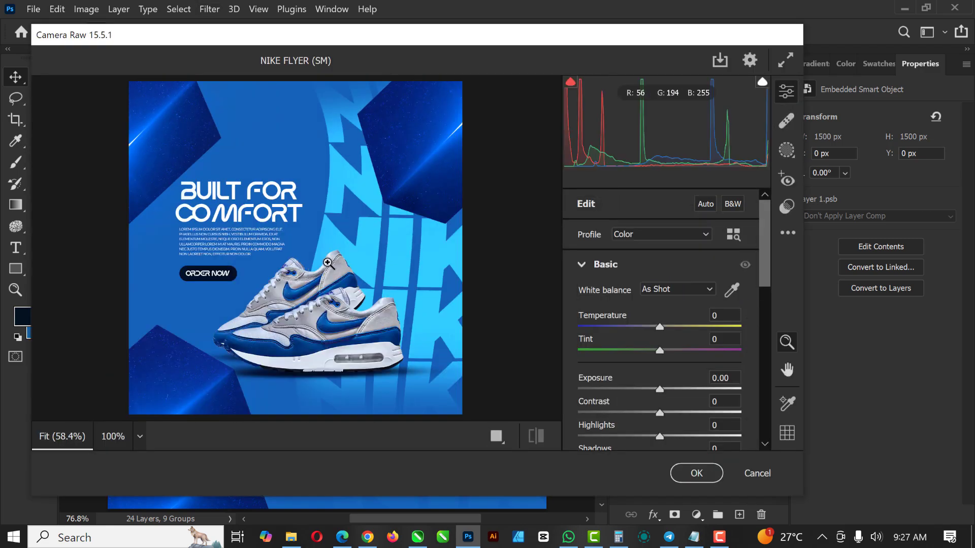
scroll(665, 358, "down", 2)
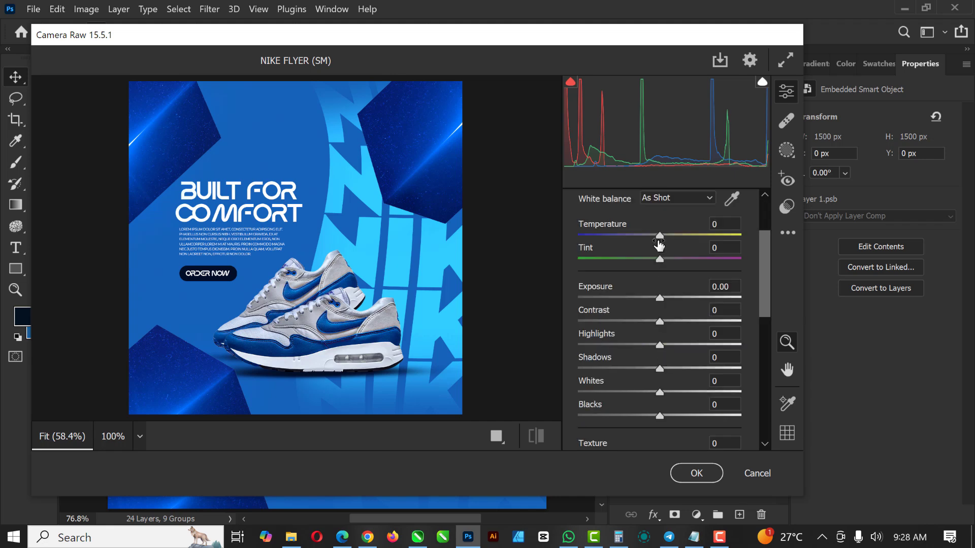
left_click_drag(659, 236, 655, 238)
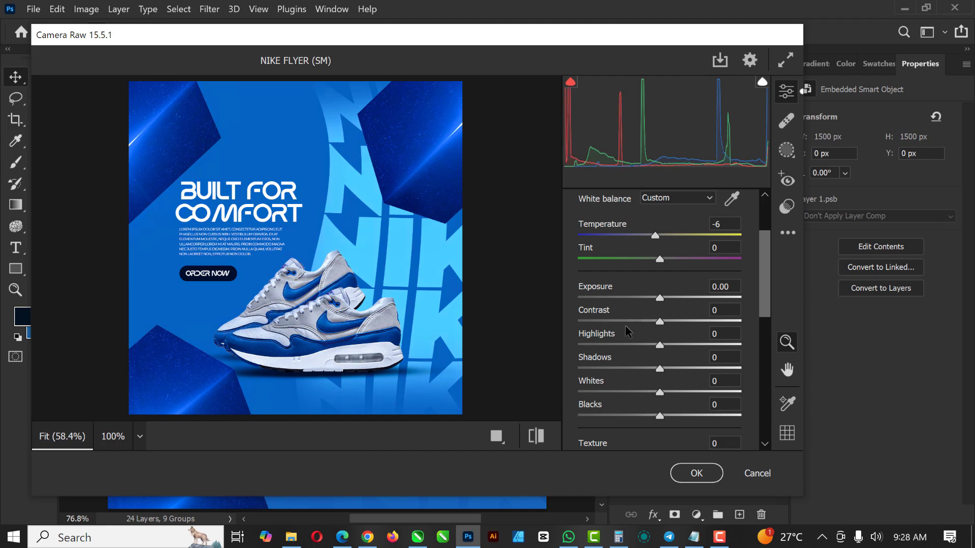
Set the Camera Raw texture to +22 and dismiss the chat notification.
scroll(675, 373, "down", 3)
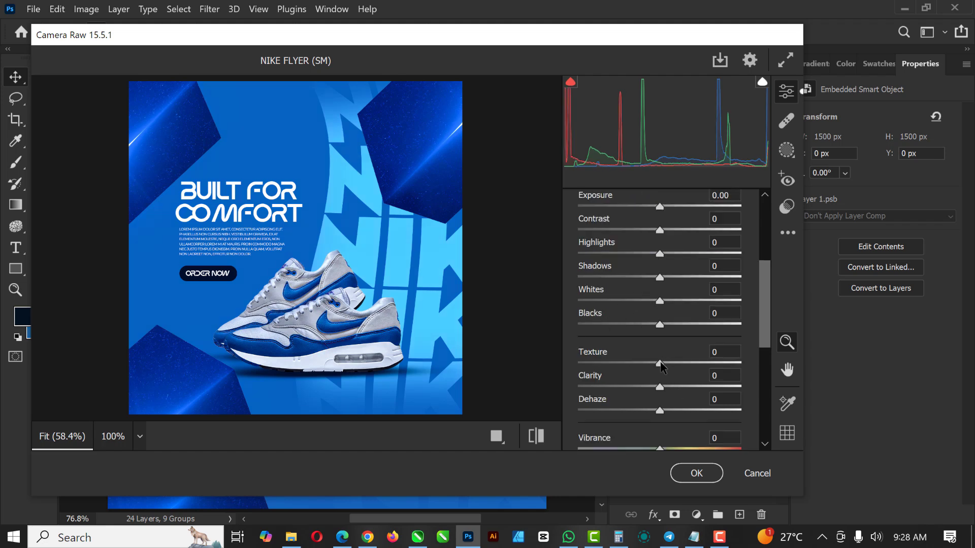
left_click_drag(670, 363, 684, 366)
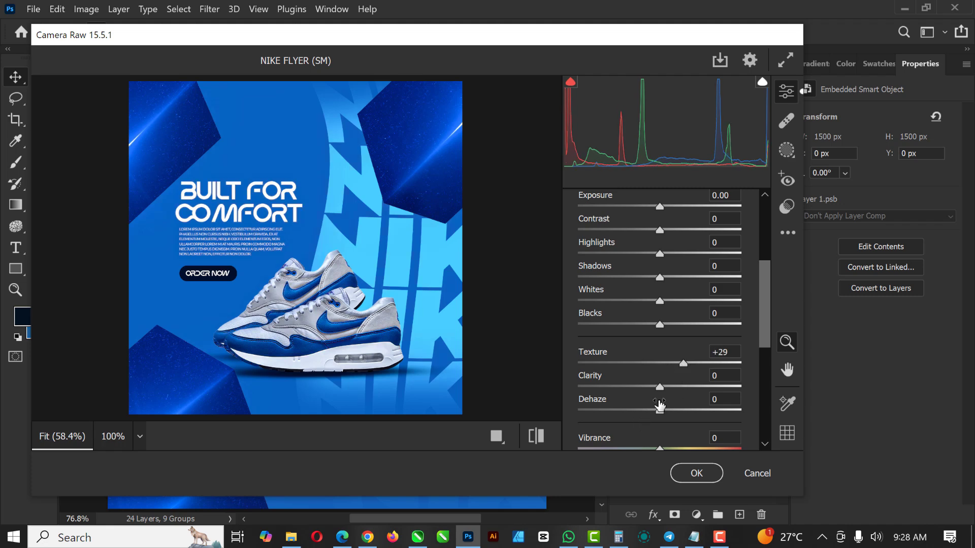
scroll(660, 401, "down", 3)
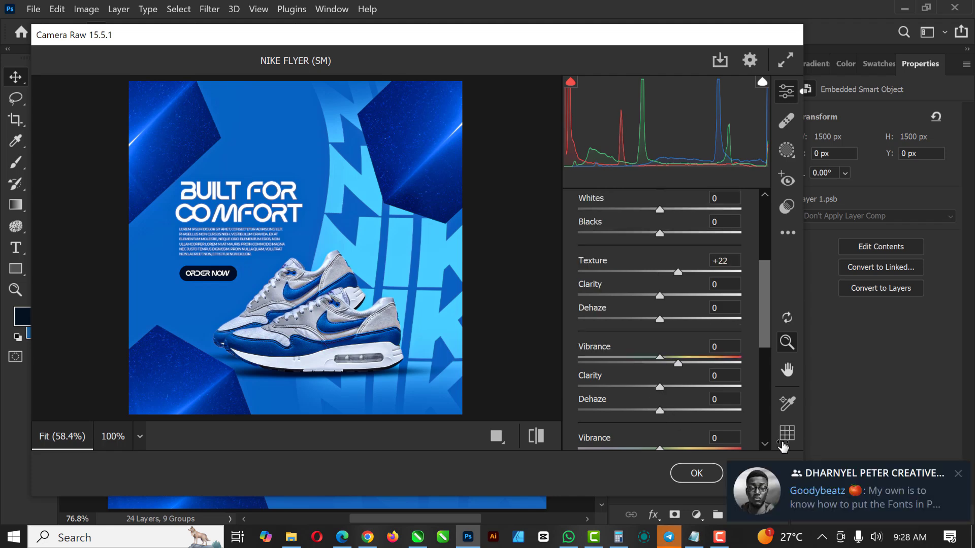
left_click(959, 475)
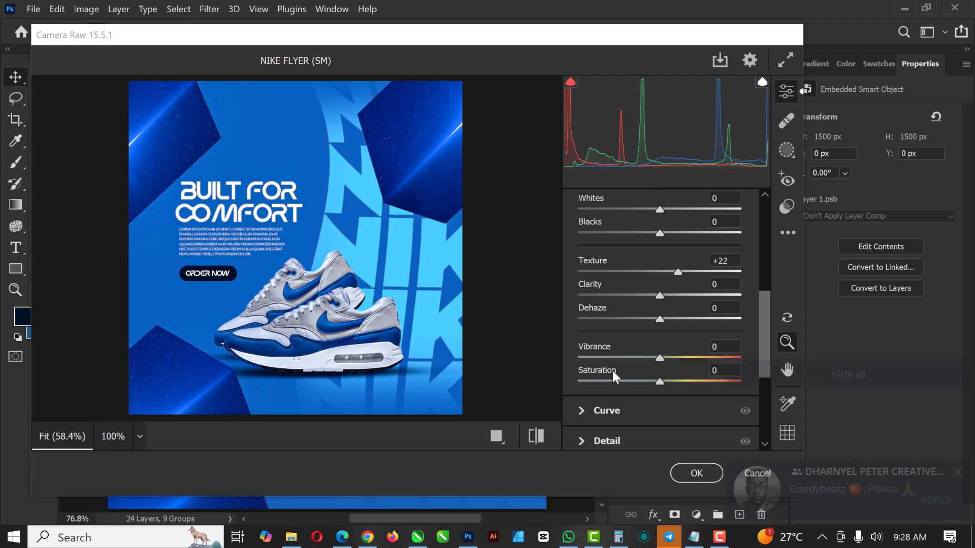
key("Return")
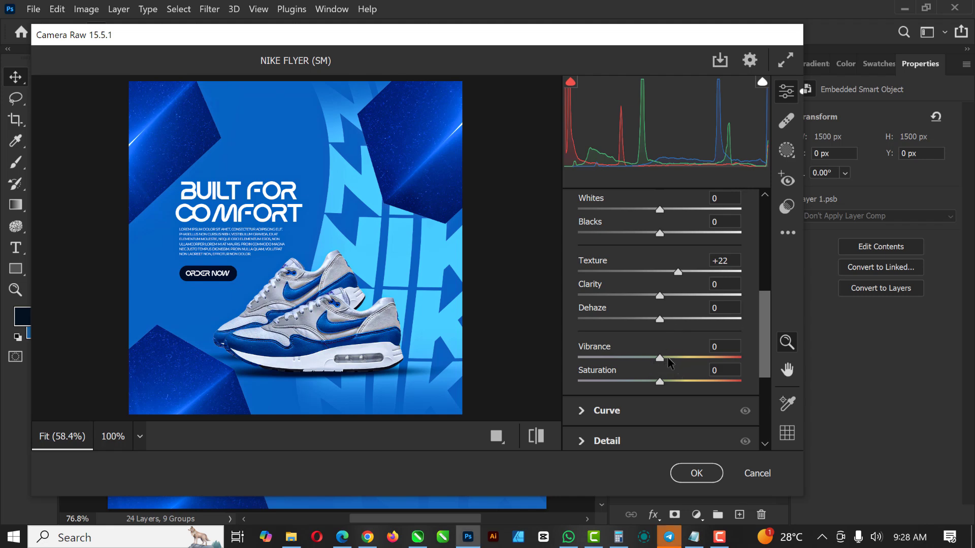
Set both the vibrance and the dehaze to +10 in Camera Raw.
left_click(668, 358)
left_click(668, 319)
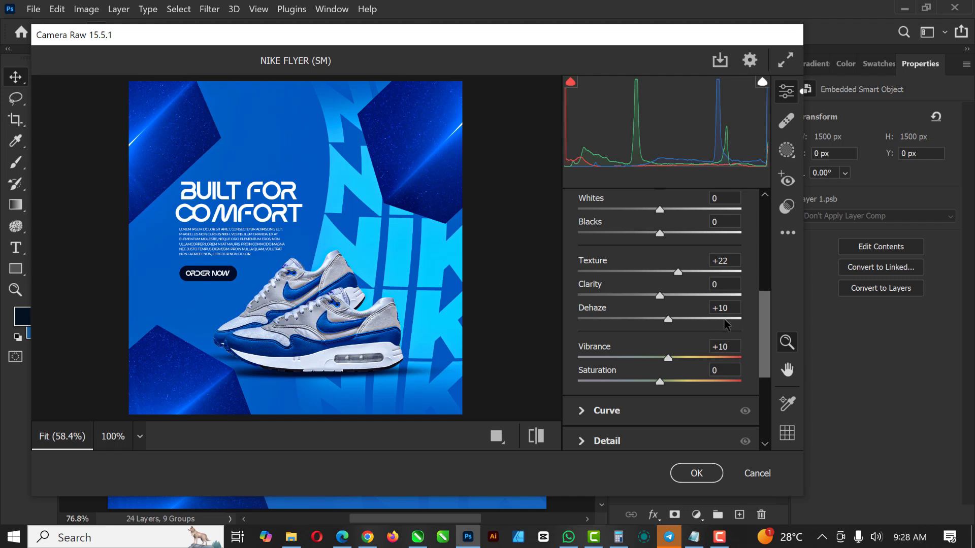
scroll(727, 324, "up", 3)
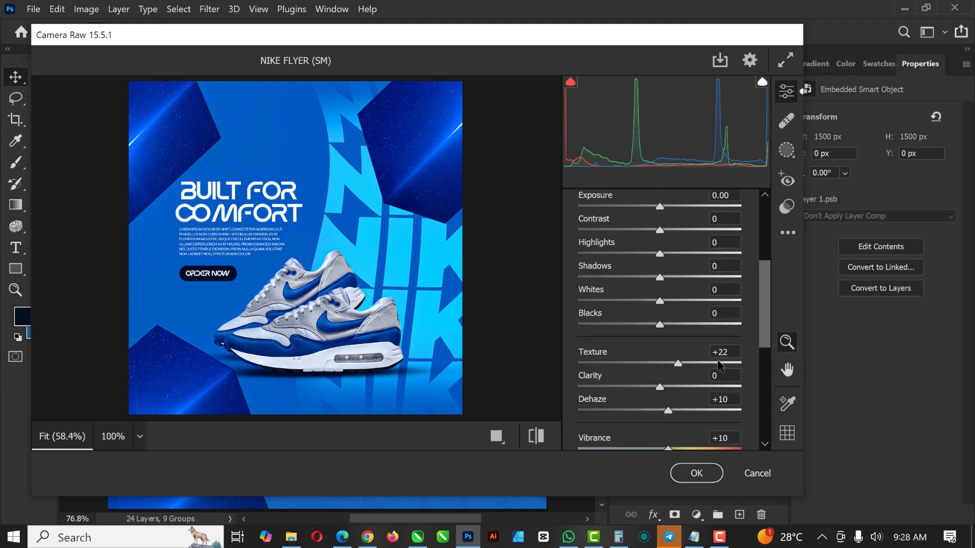
scroll(720, 369, "down", 2)
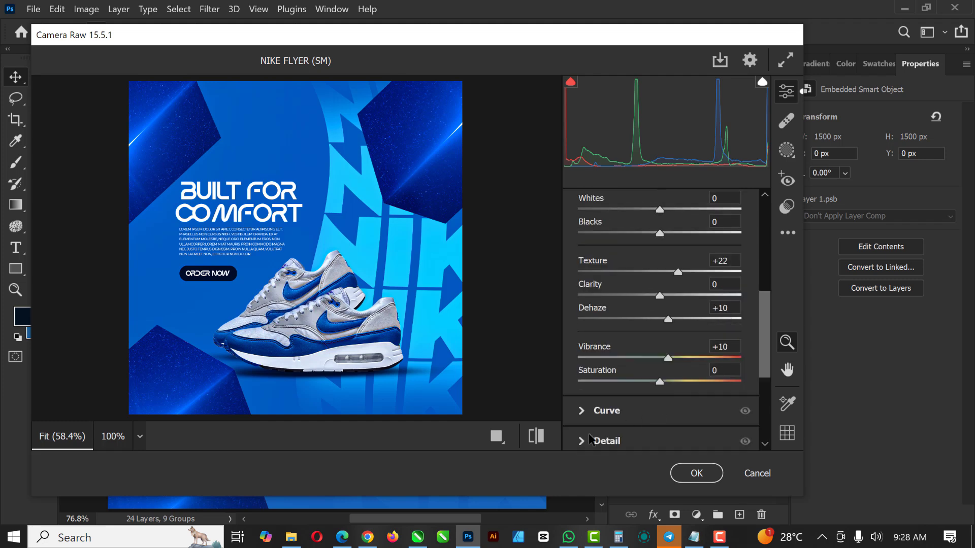
Add a dark vignette of about -48 and some grain in the Camera Raw effects, and apply the filter.
scroll(591, 433, "down", 2)
scroll(591, 433, "down", 2)
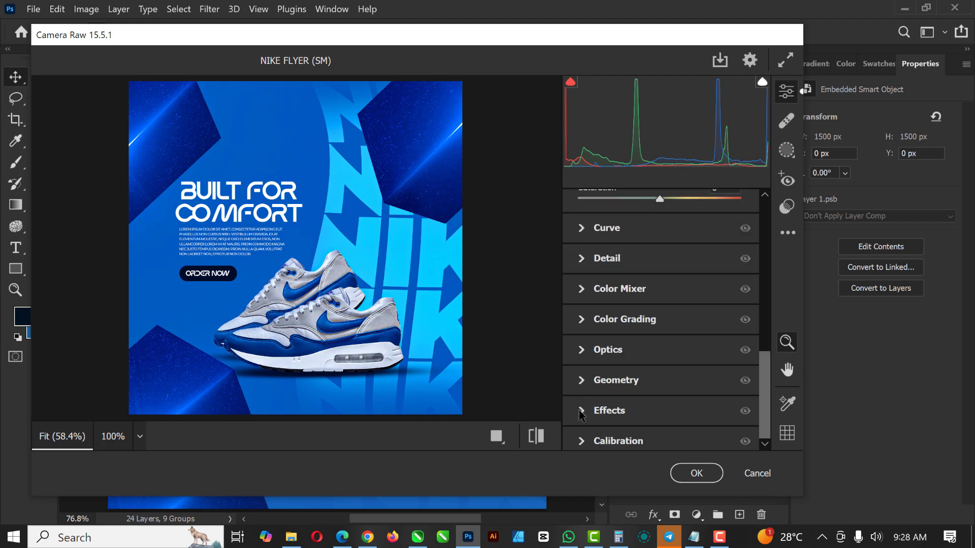
left_click(582, 411)
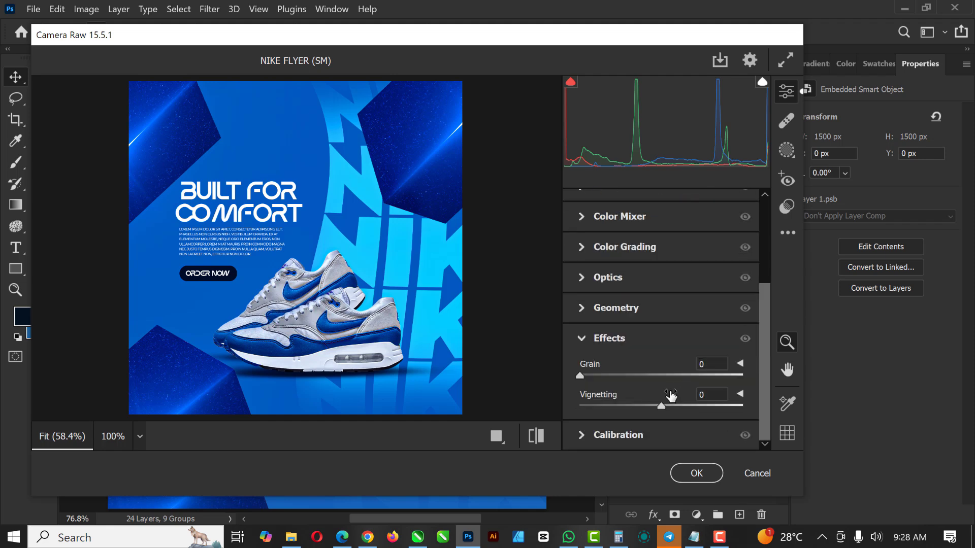
left_click_drag(659, 407, 623, 406)
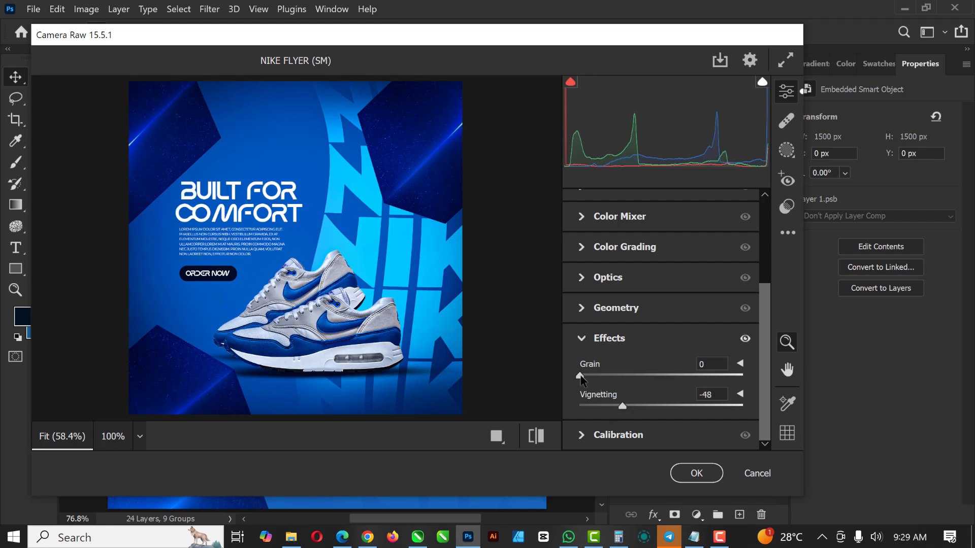
left_click_drag(580, 379, 606, 376)
mouse_move(622, 409)
left_mouse_down()
mouse_move(633, 406)
mouse_move(608, 406)
mouse_move(623, 401)
left_mouse_up()
left_click(703, 474)
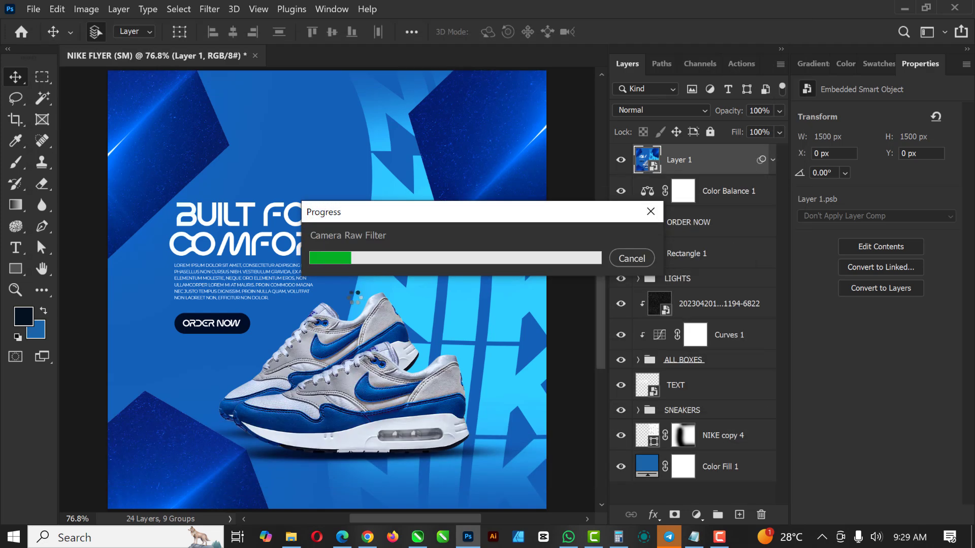
Toggle the visibility of the graded smart object to compare the flyer before and after the Camera Raw grading.
scroll(400, 254, "down", 3)
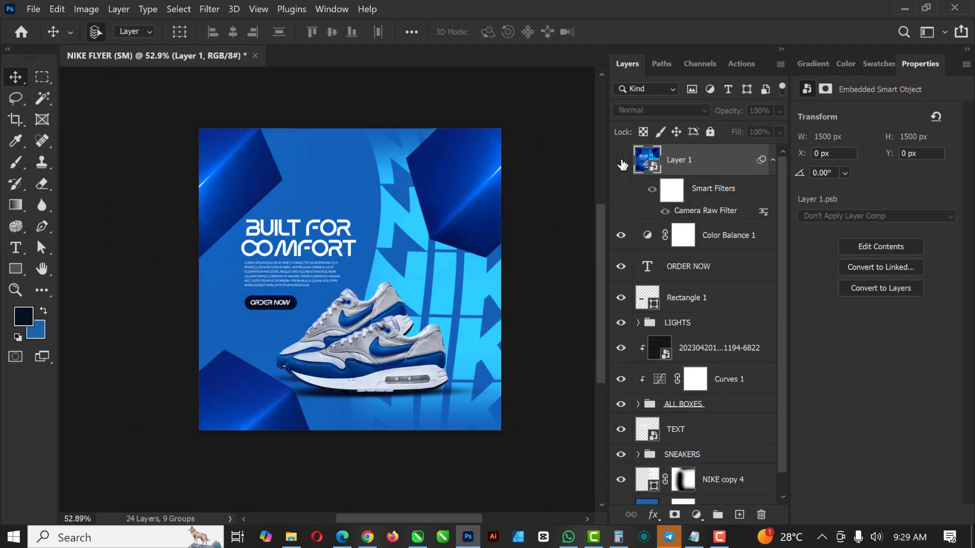
left_click(620, 163)
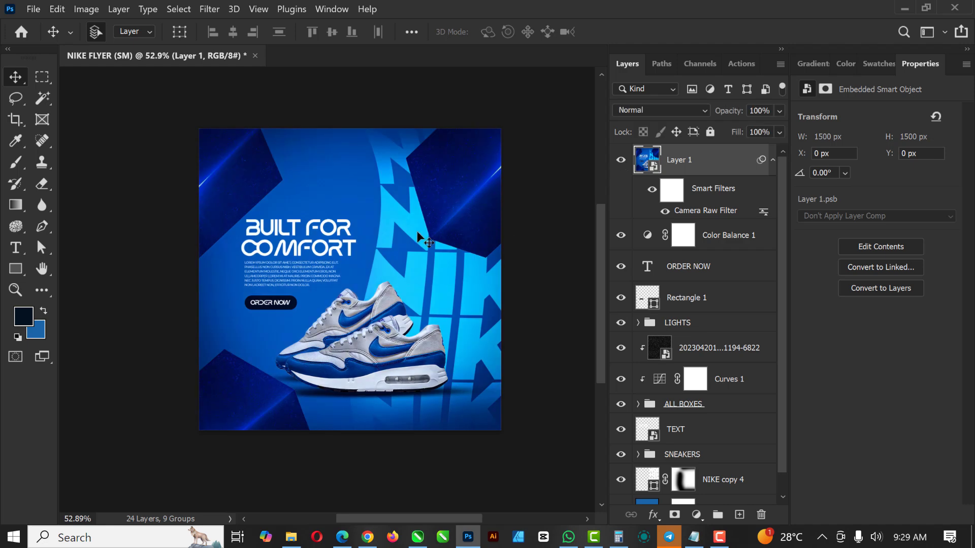
scroll(414, 233, "up", 1)
scroll(410, 230, "up", 3)
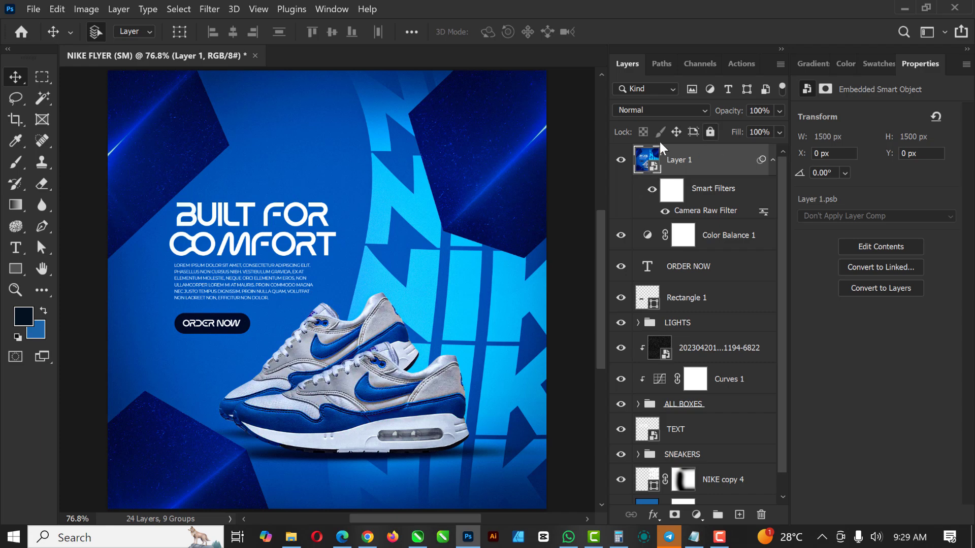
scroll(301, 184, "down", 1)
scroll(301, 184, "down", 2)
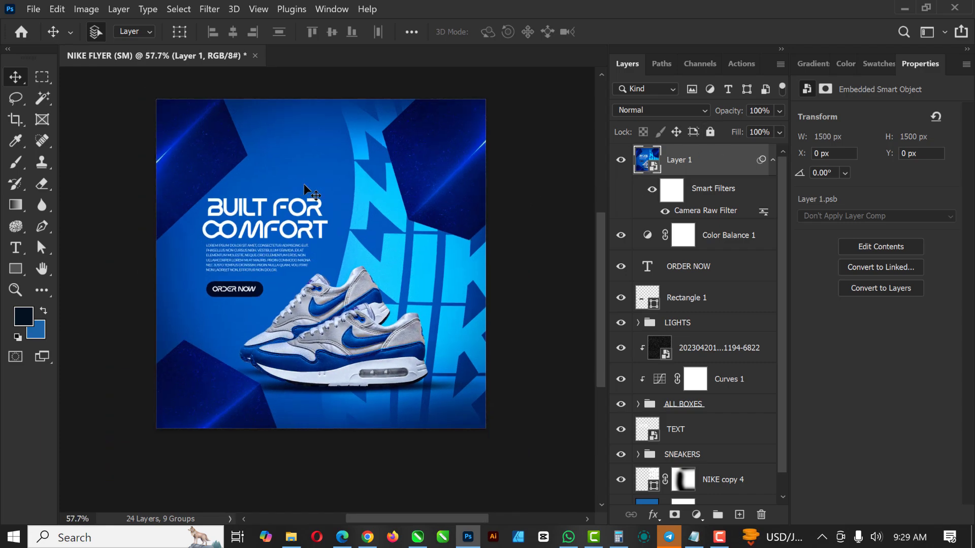
Check the graded smart object's opacity setting, deselect the layer and review the whole flyer.
left_click(779, 111)
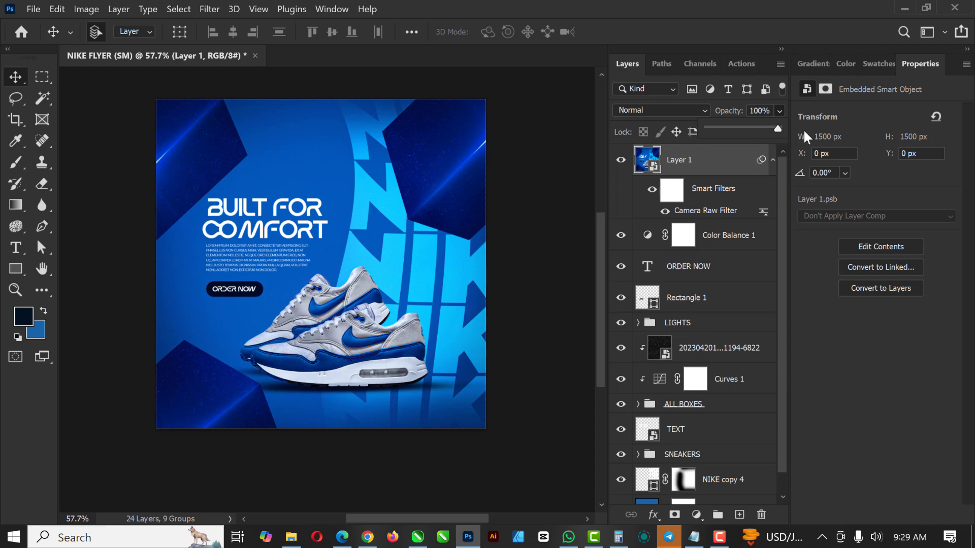
scroll(508, 291, "up", 1)
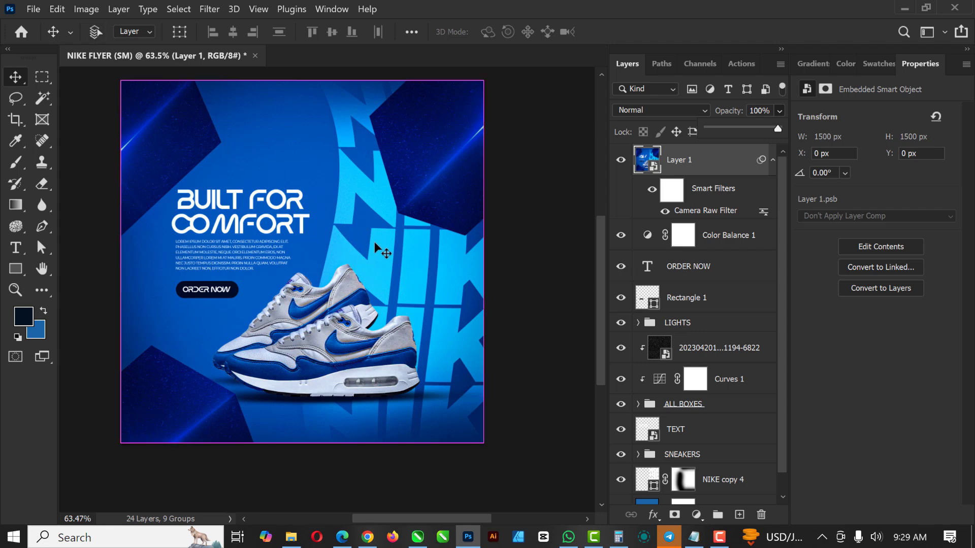
left_click(537, 243)
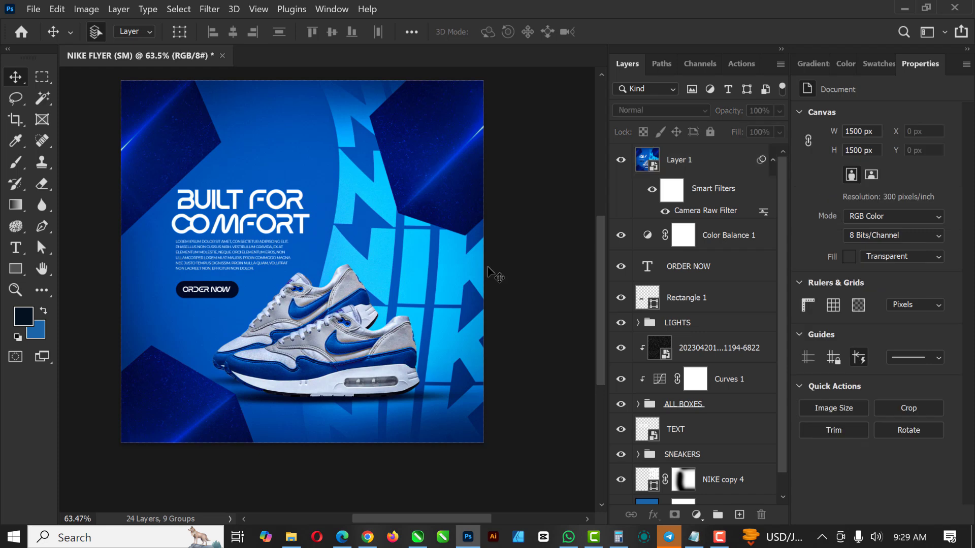
scroll(490, 269, "up", 2)
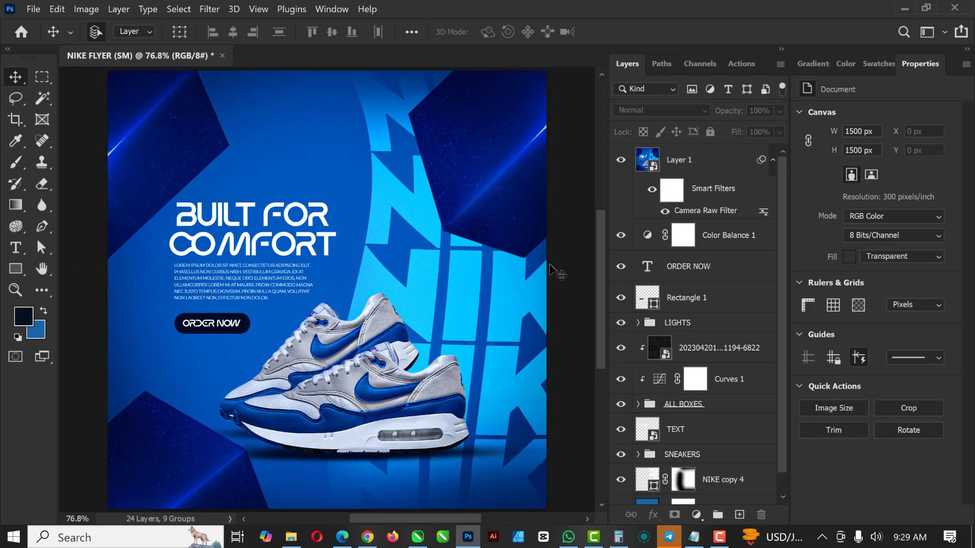